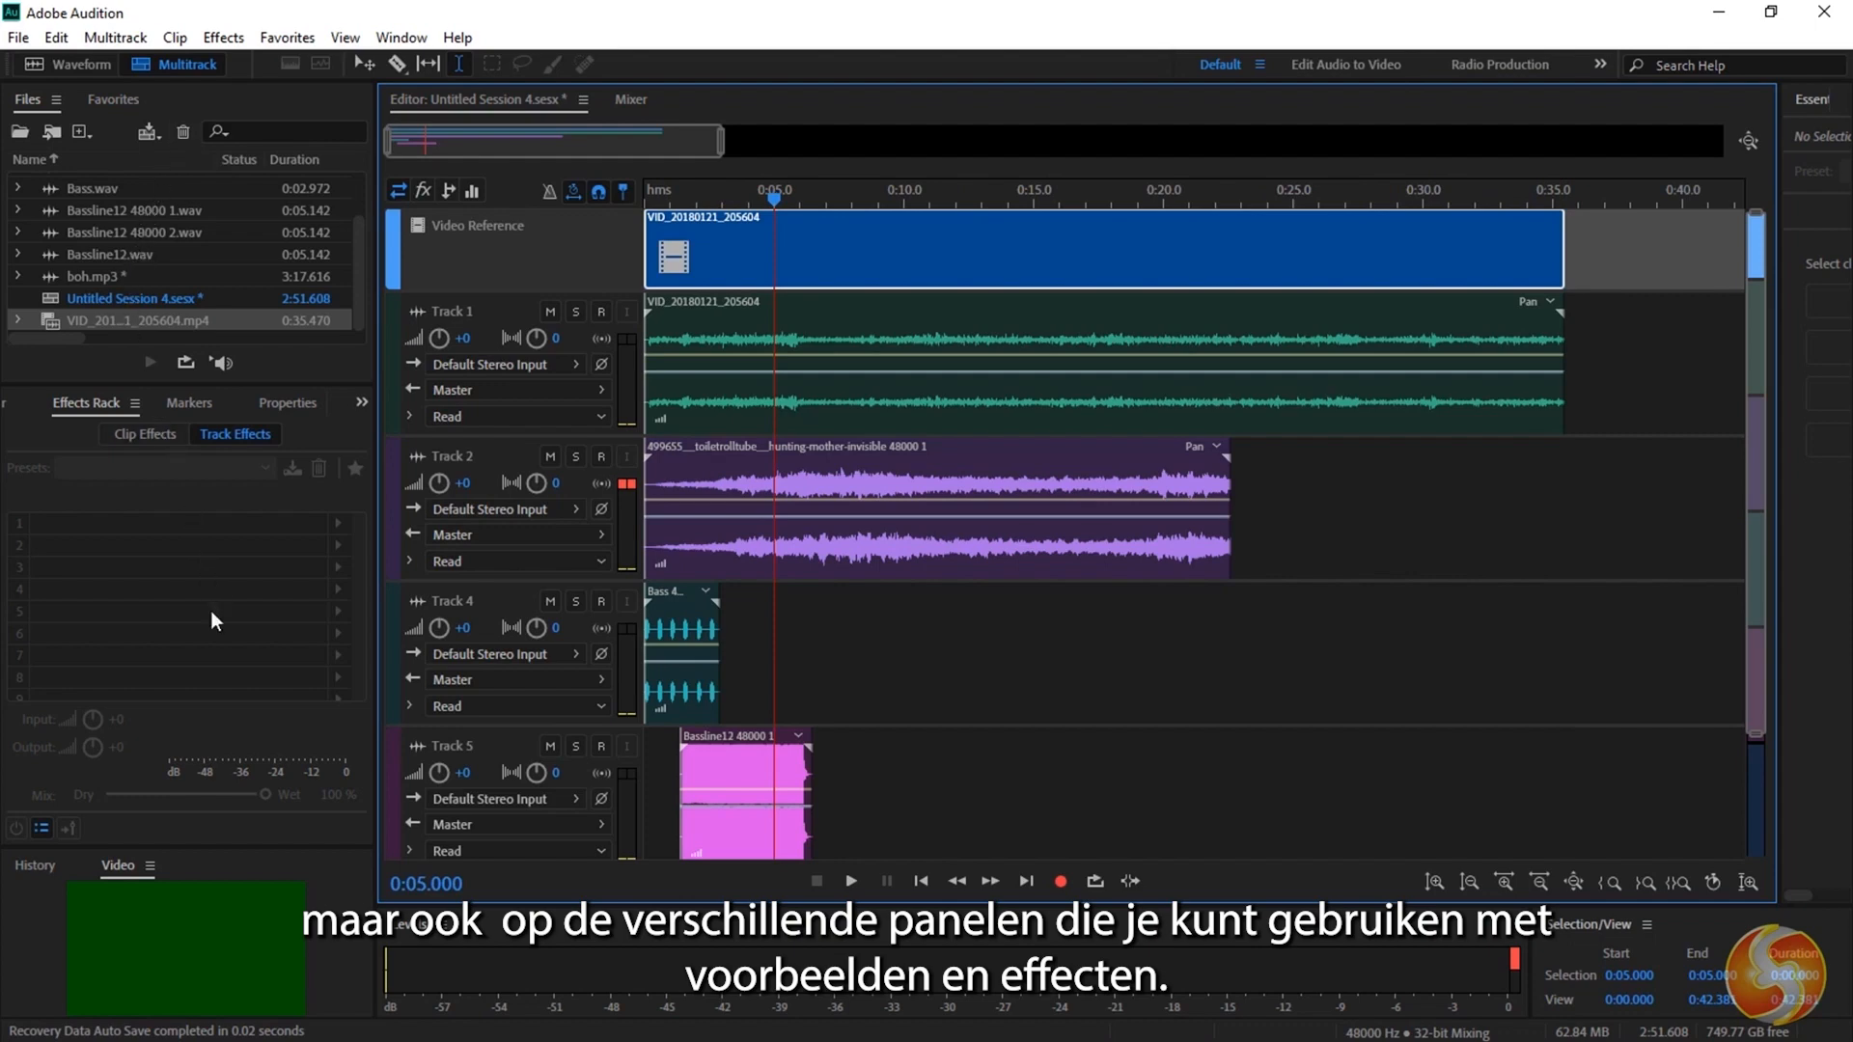
Widen the Essential Sound panel and close it.
drag(1778, 232, 1625, 232)
click(1746, 100)
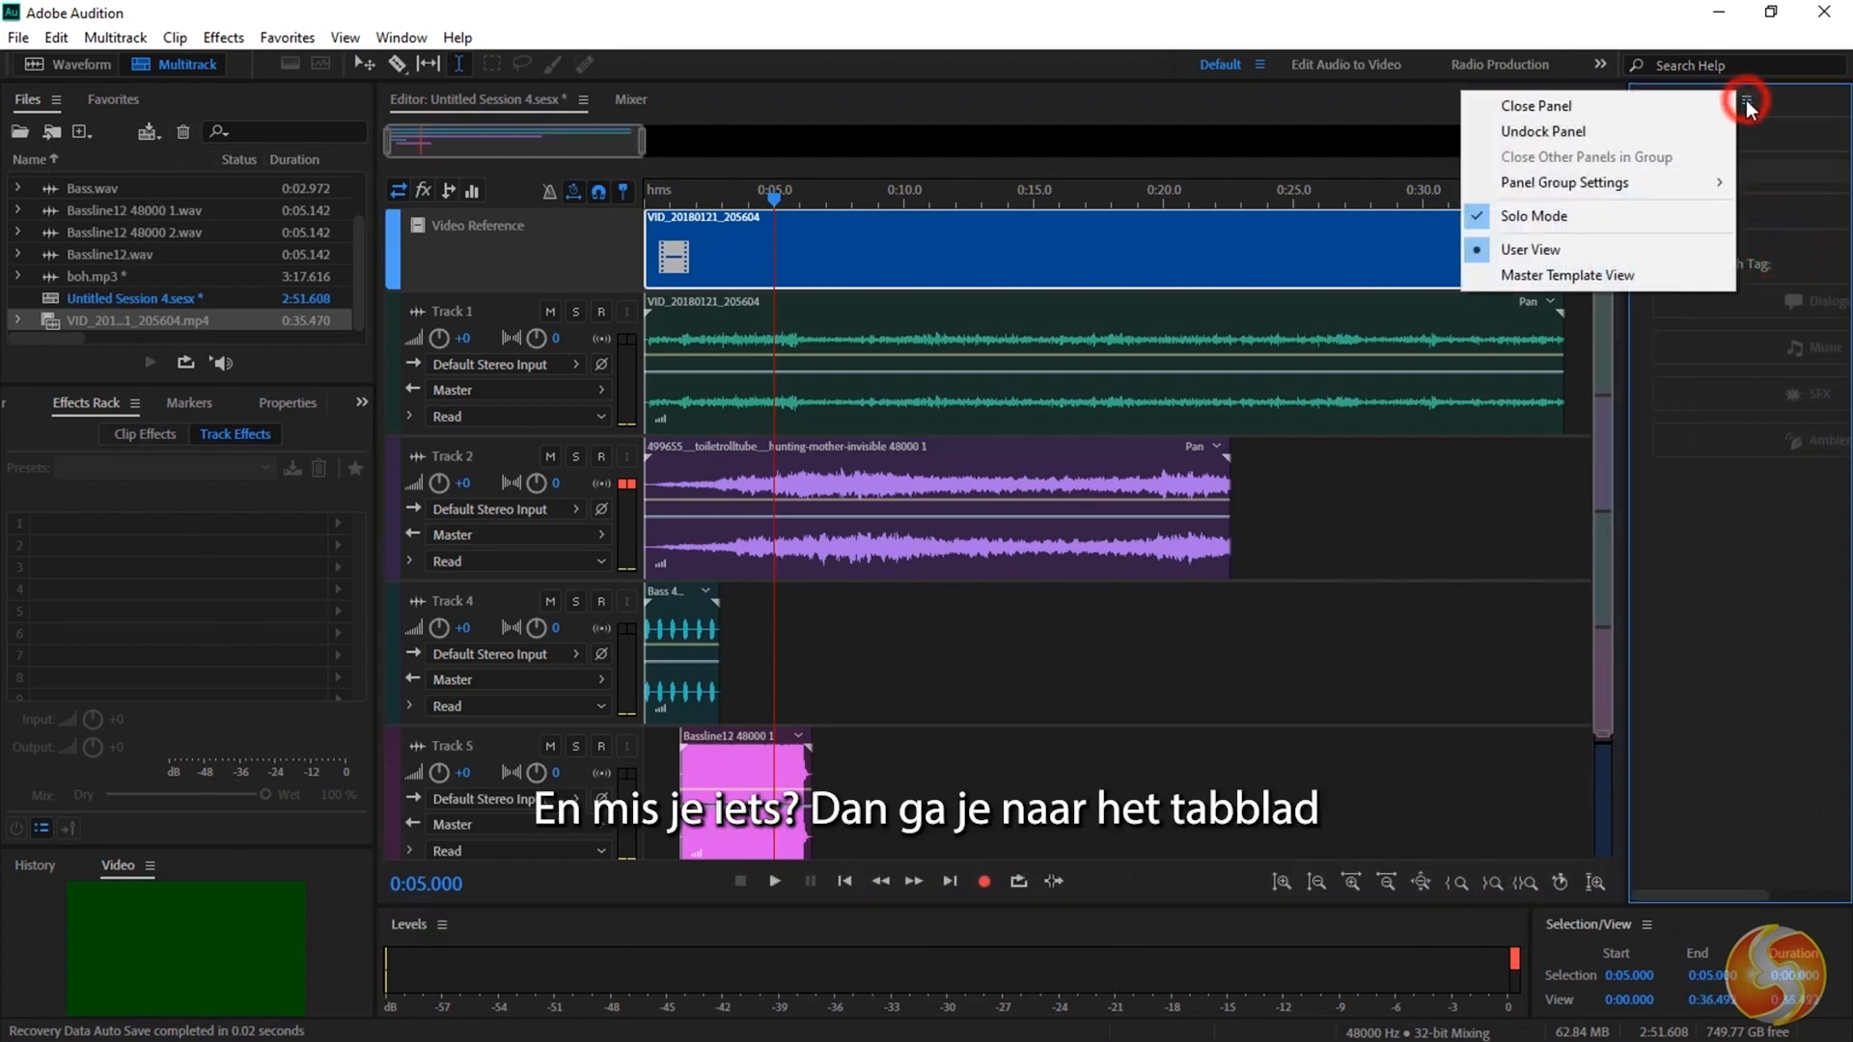
click(1691, 105)
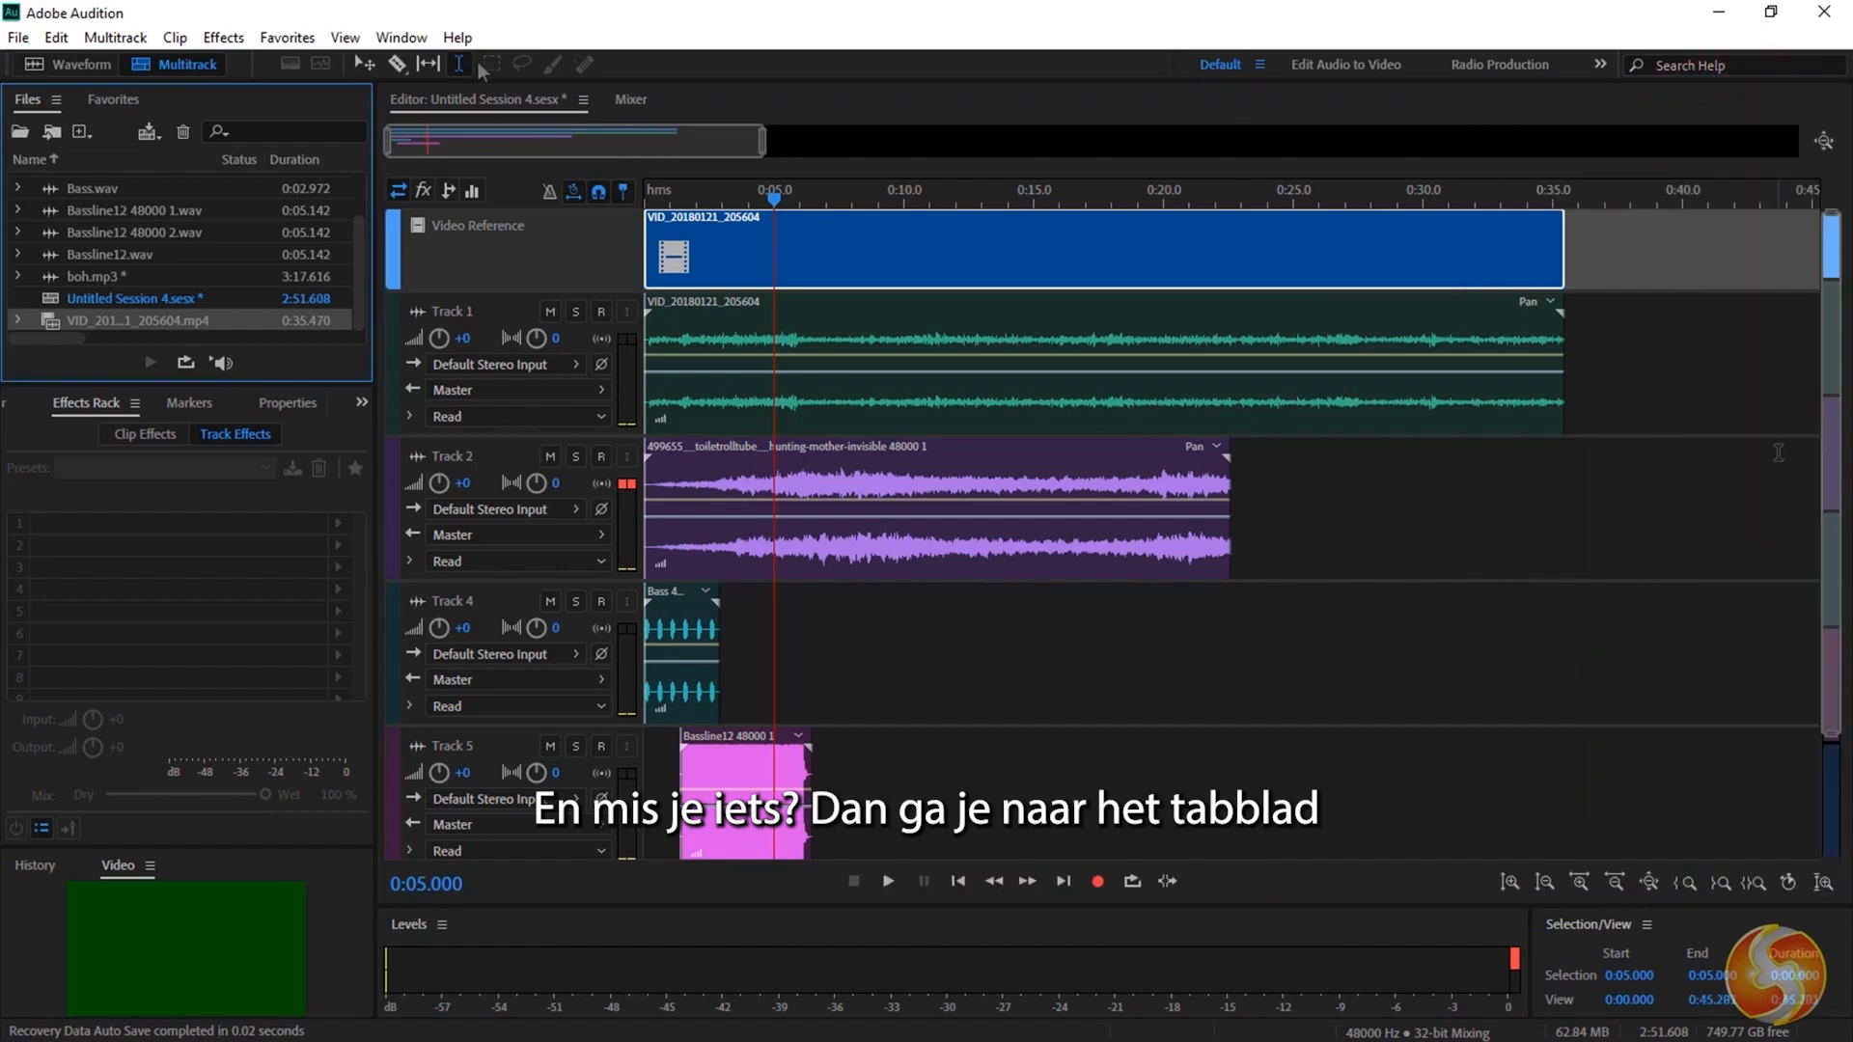
Bring the Essential Sound panel back into the workspace.
click(417, 42)
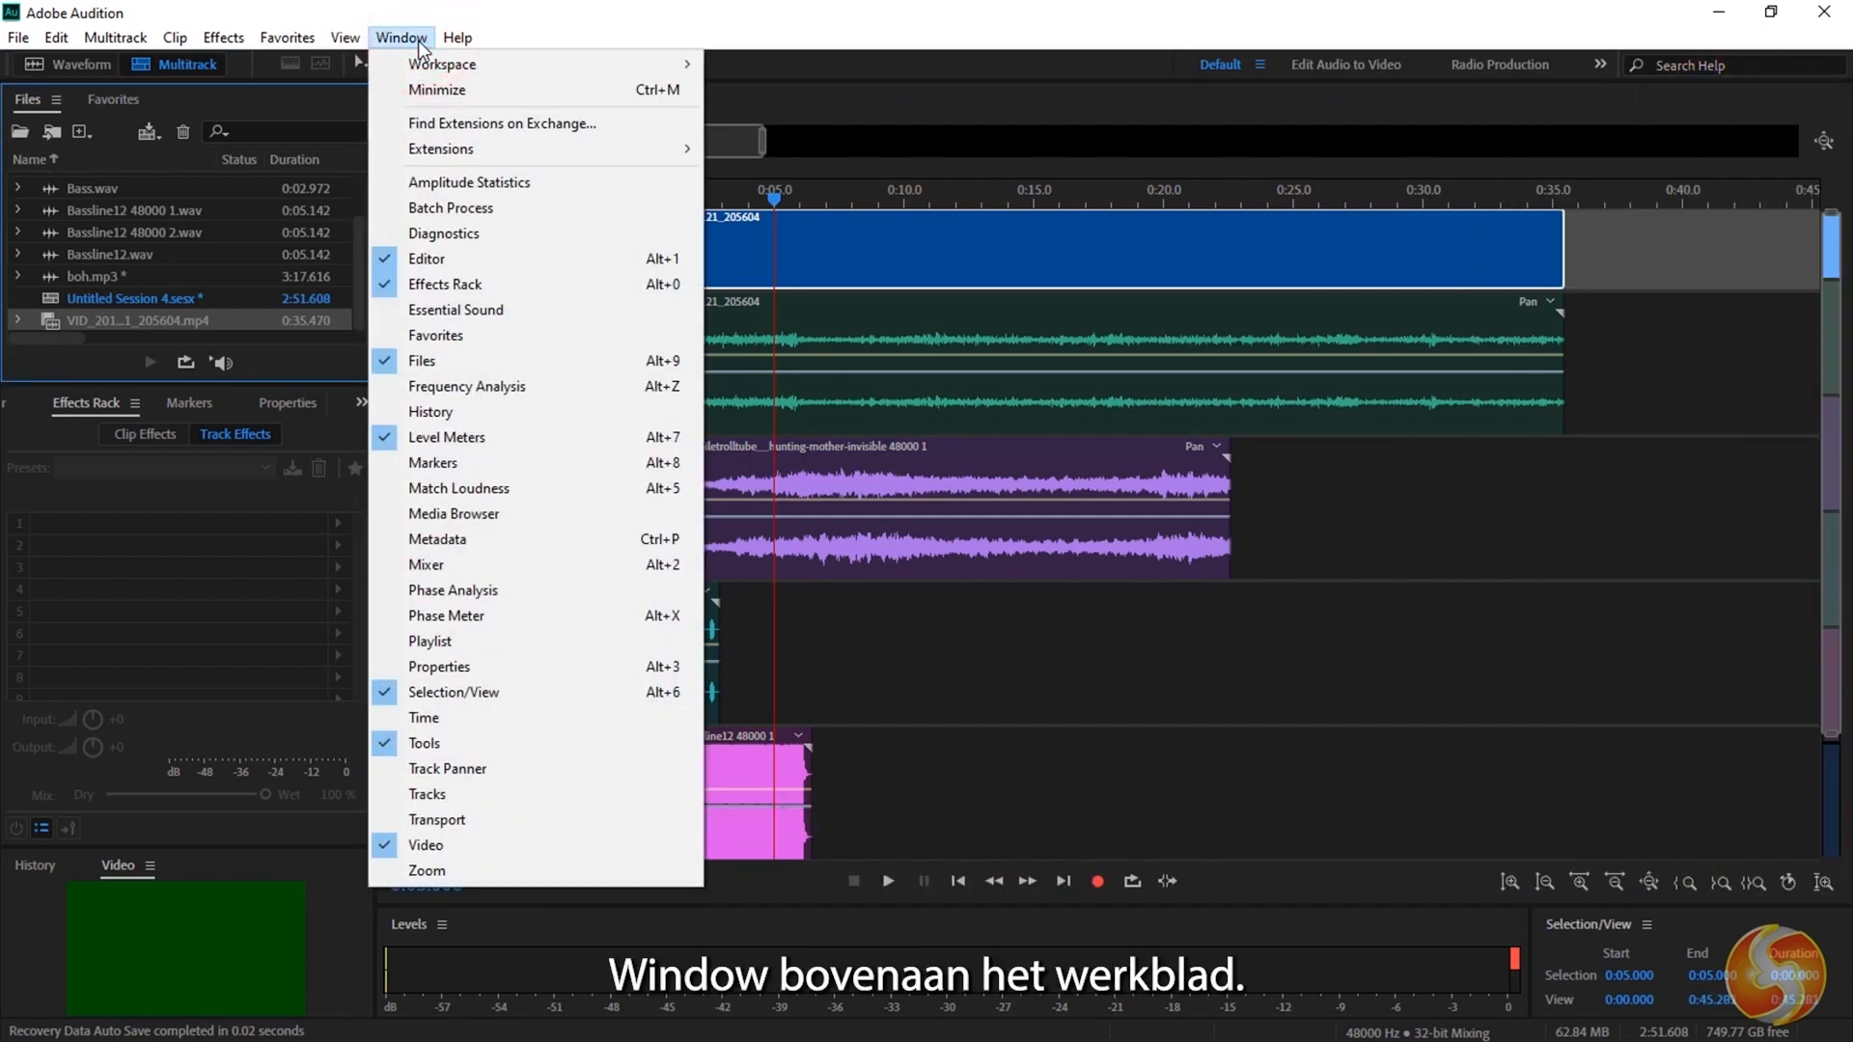
click(501, 309)
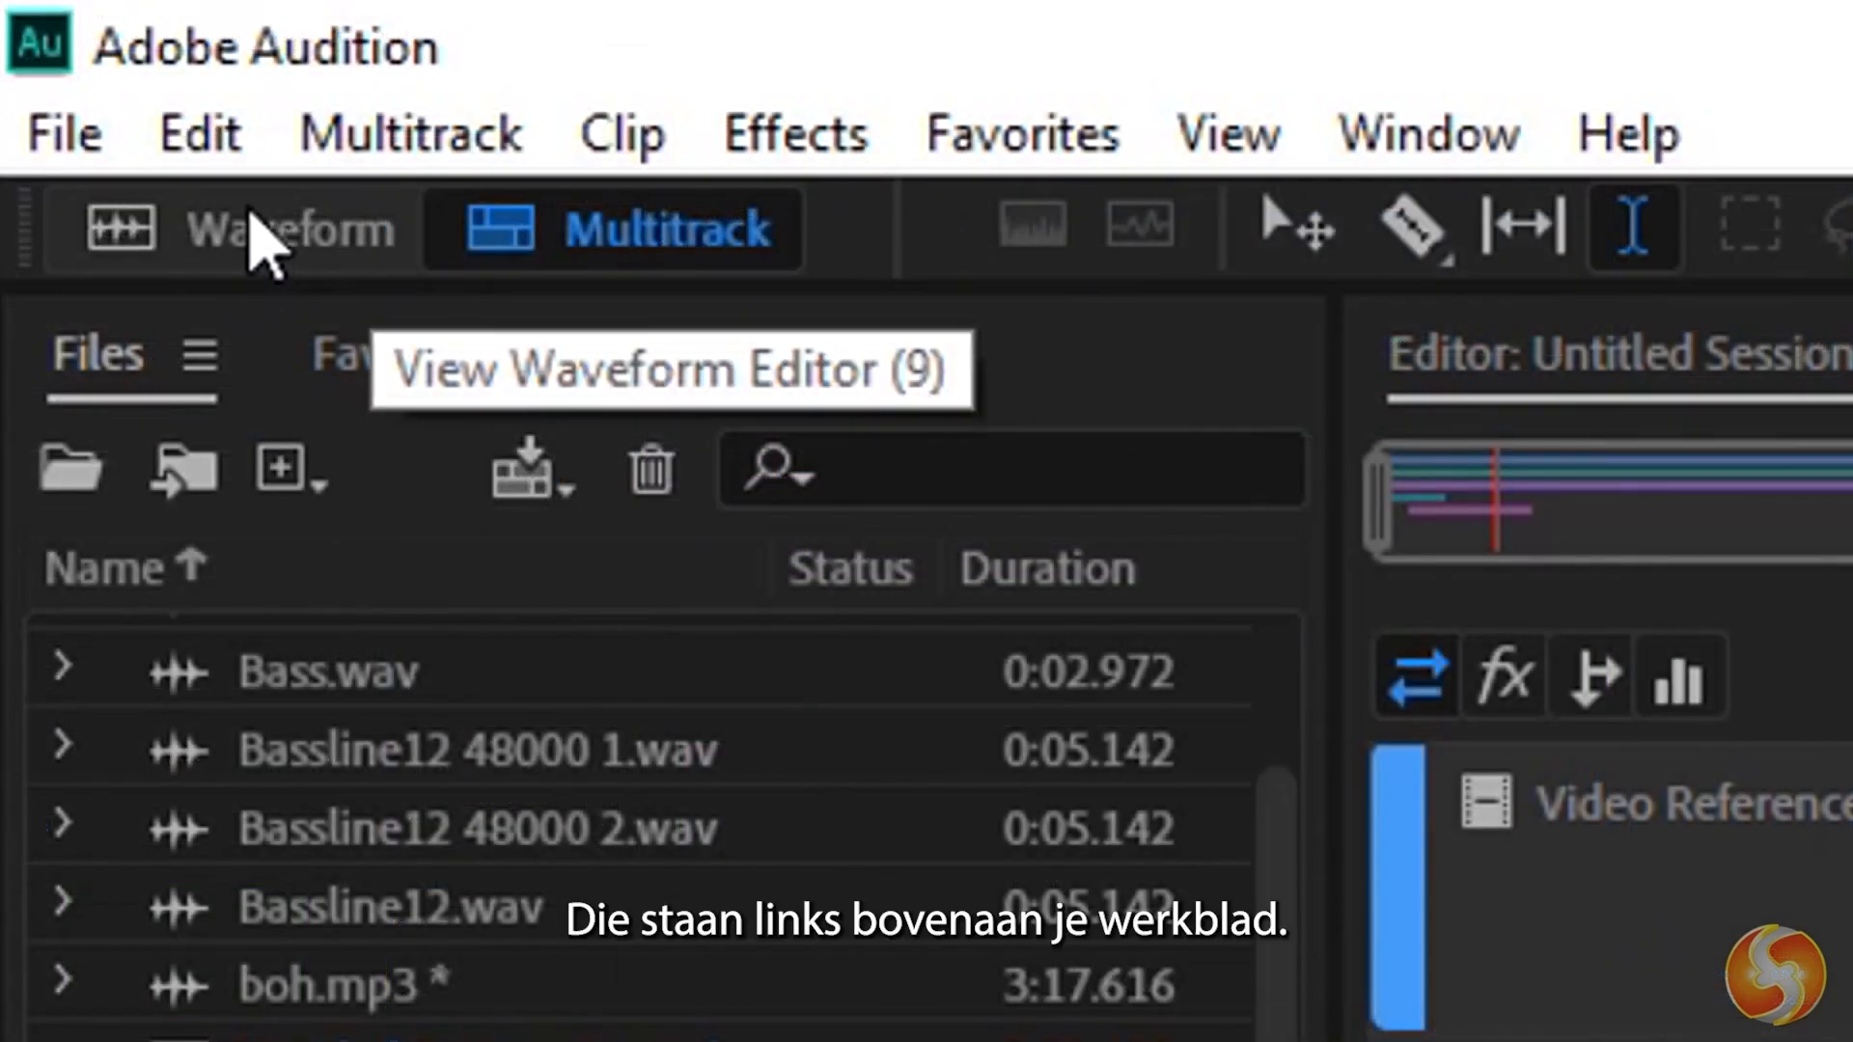
Switch back and forth between the Waveform and Multitrack editors, finishing in the Multitrack editor.
click(254, 231)
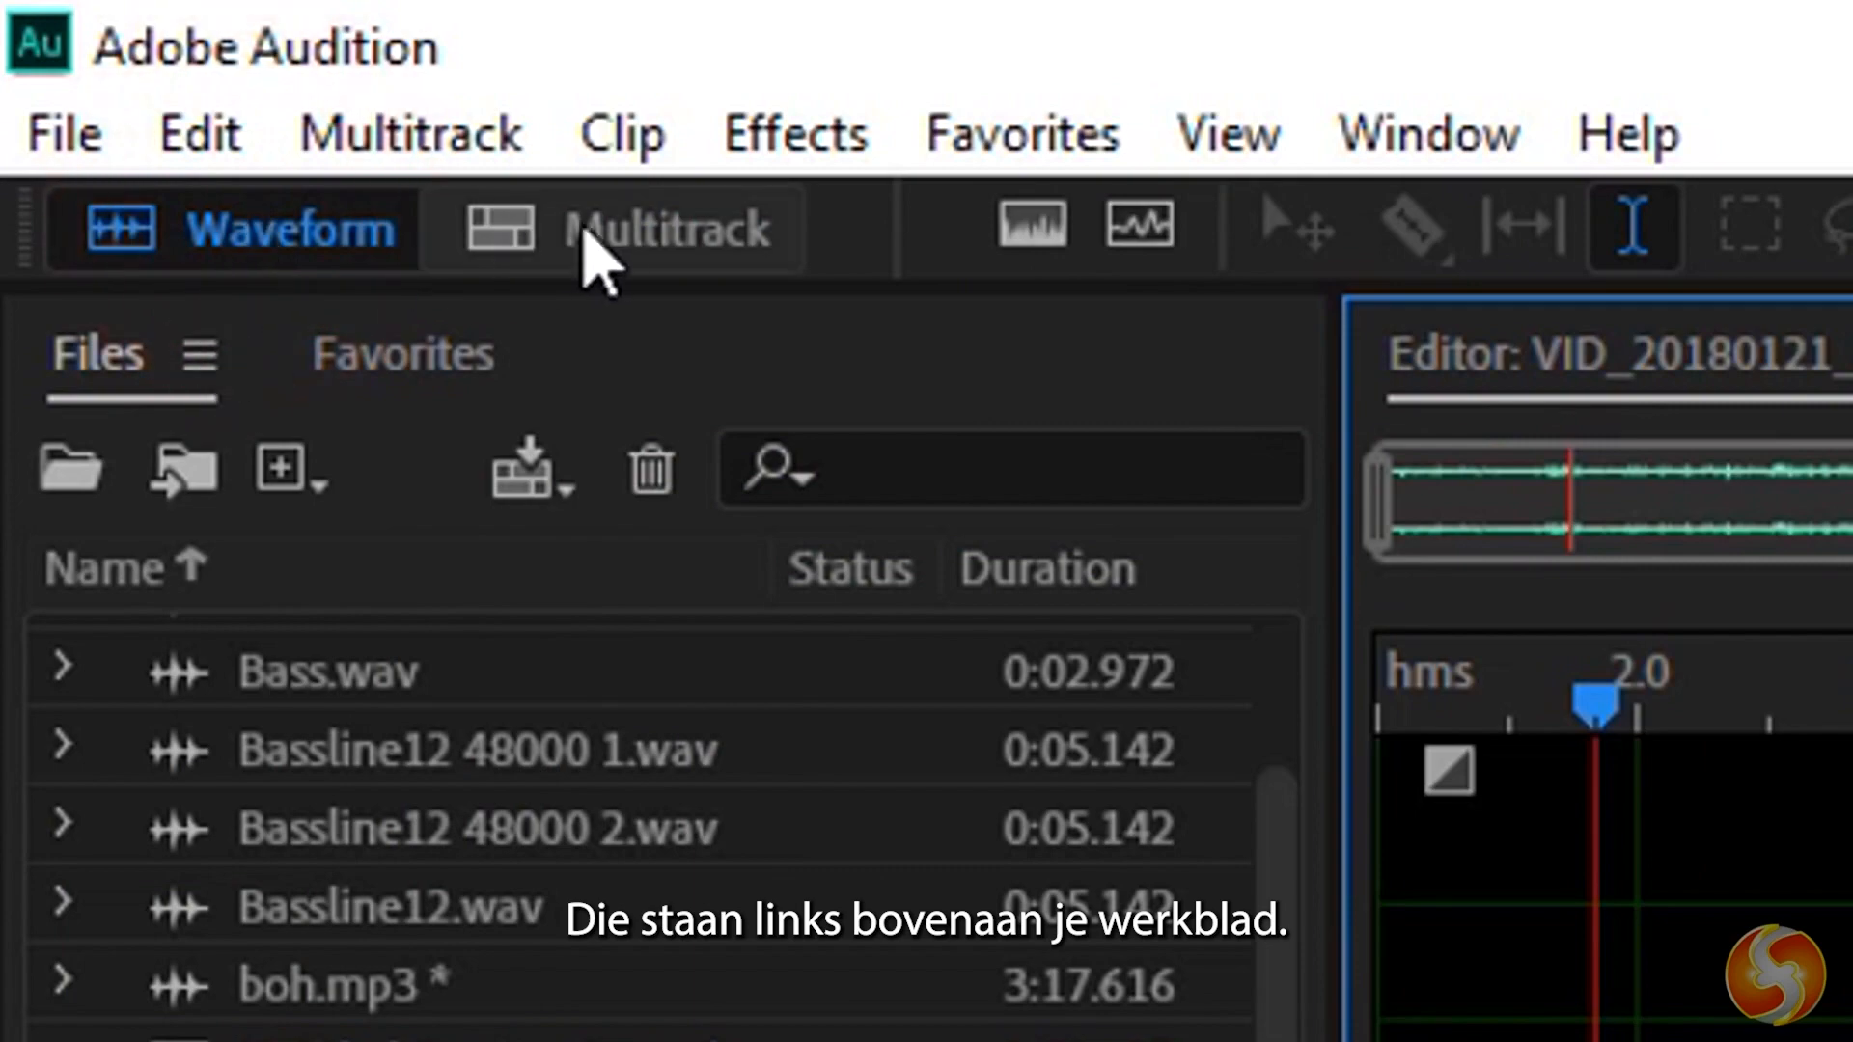
click(608, 237)
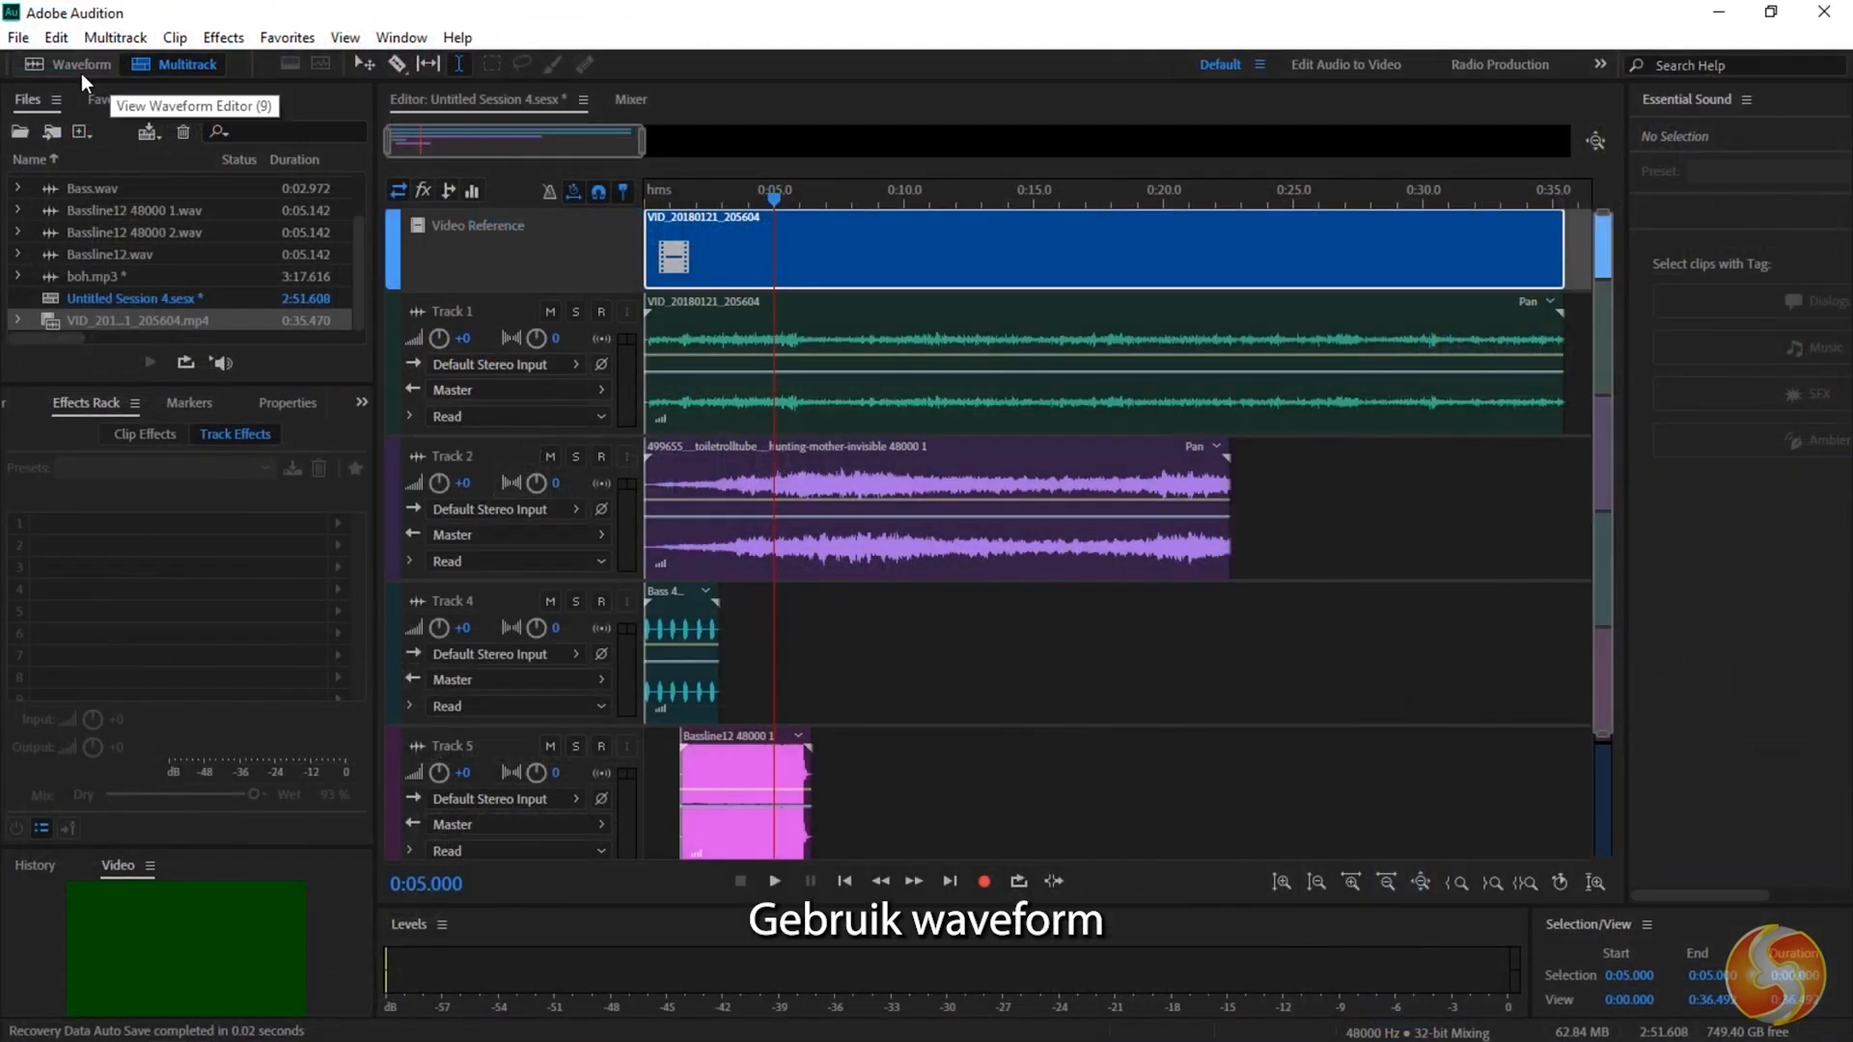
click(253, 242)
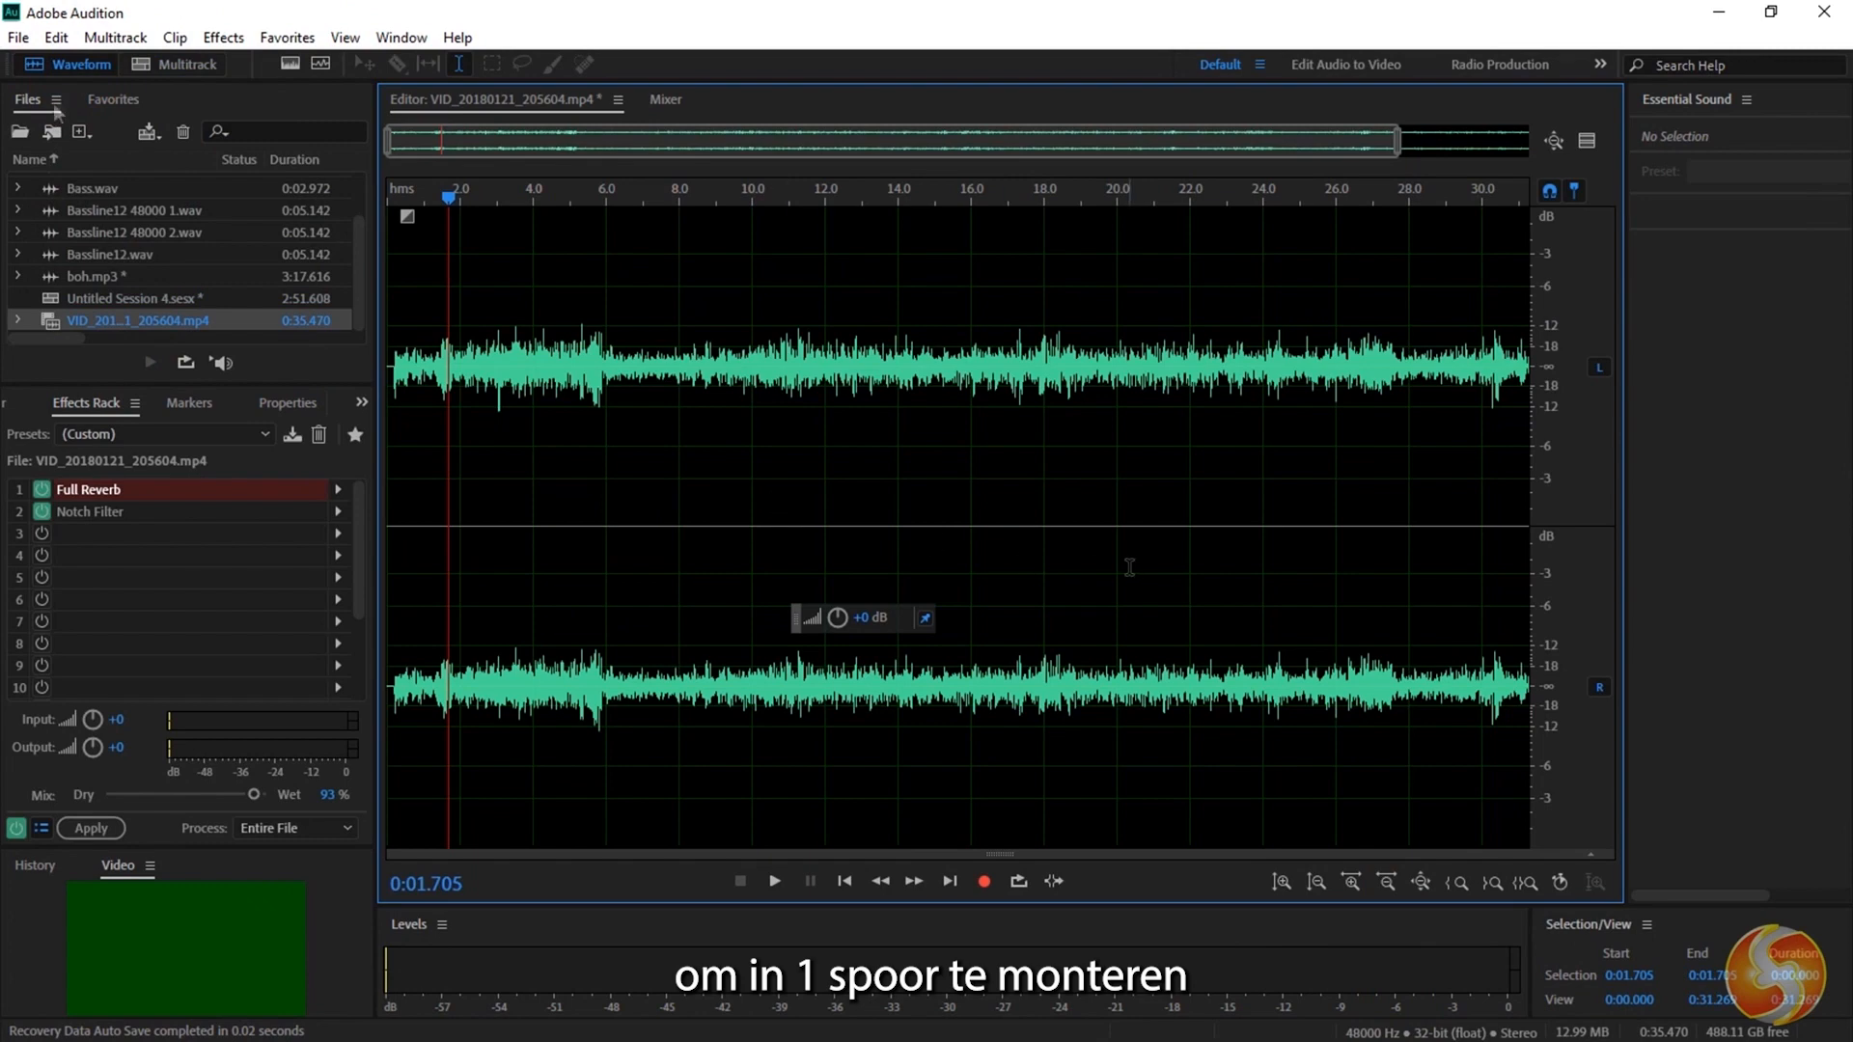
click(170, 63)
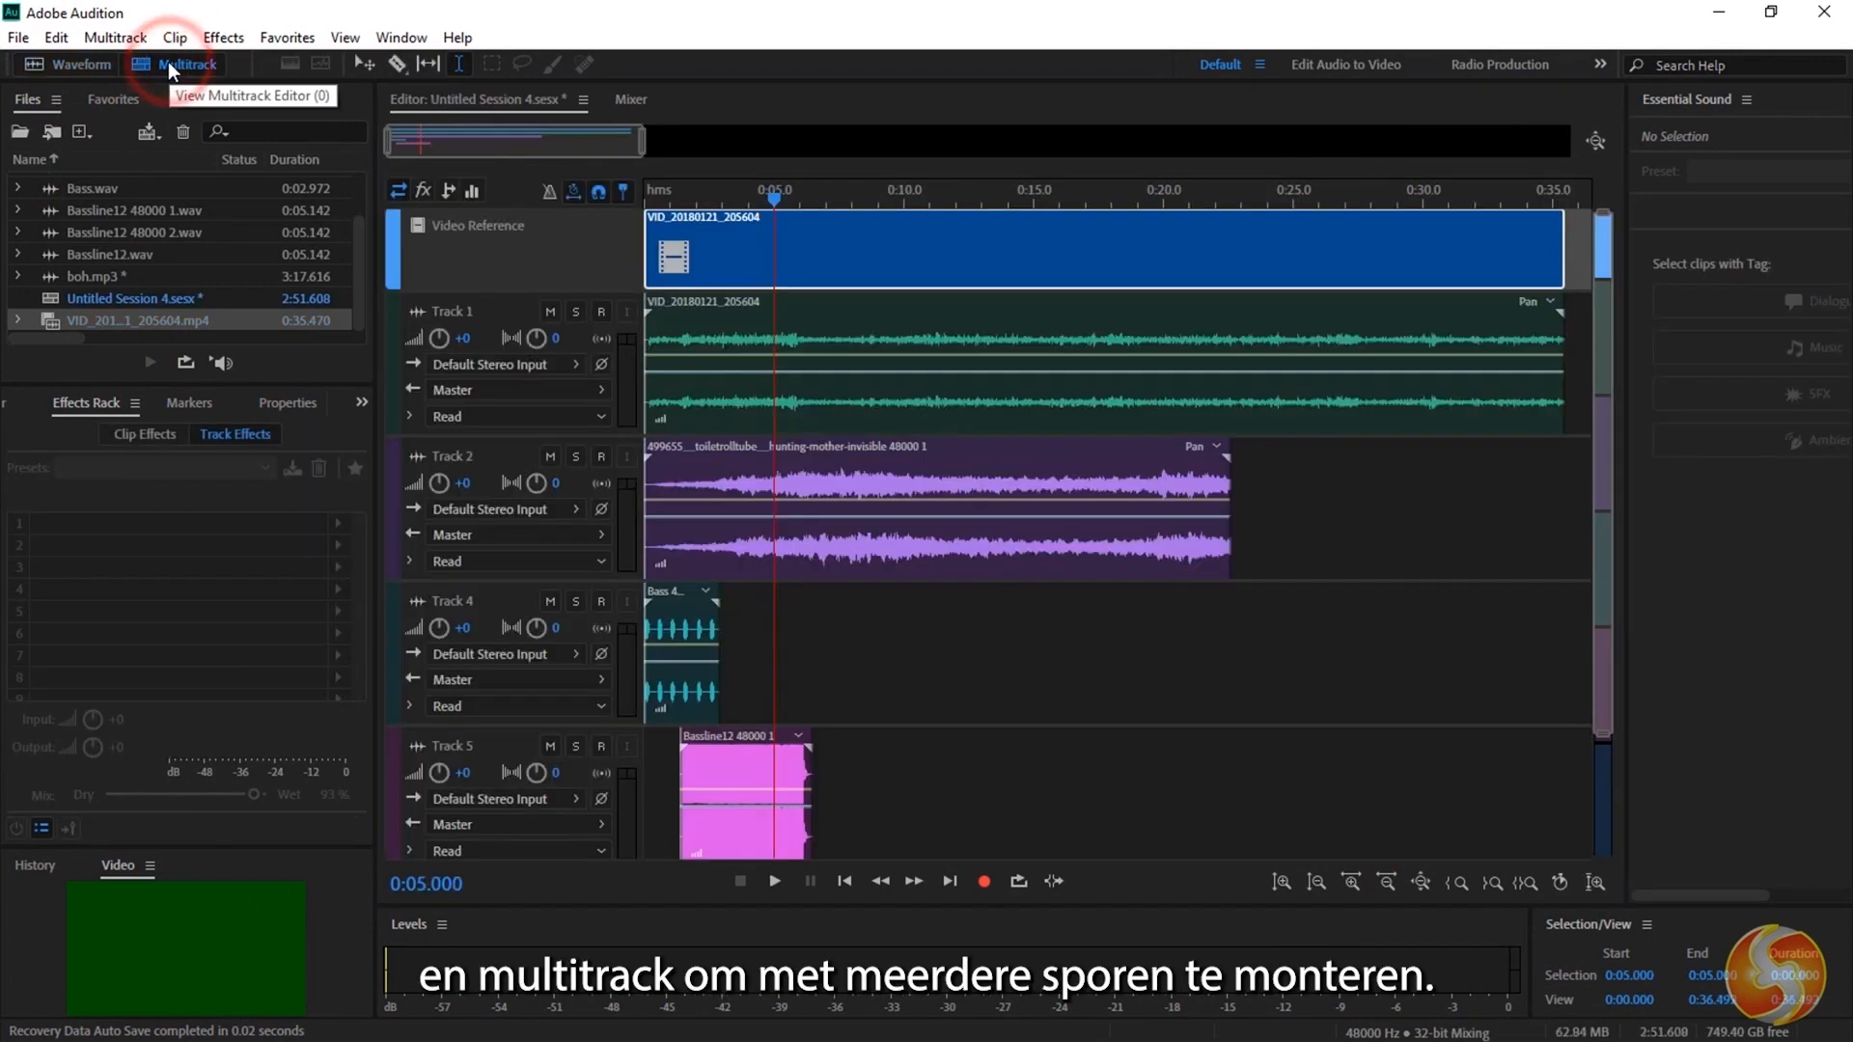
mouse_move(1747, 263)
mouse_down()
mouse_move(1749, 303)
mouse_move(1754, 232)
mouse_up()
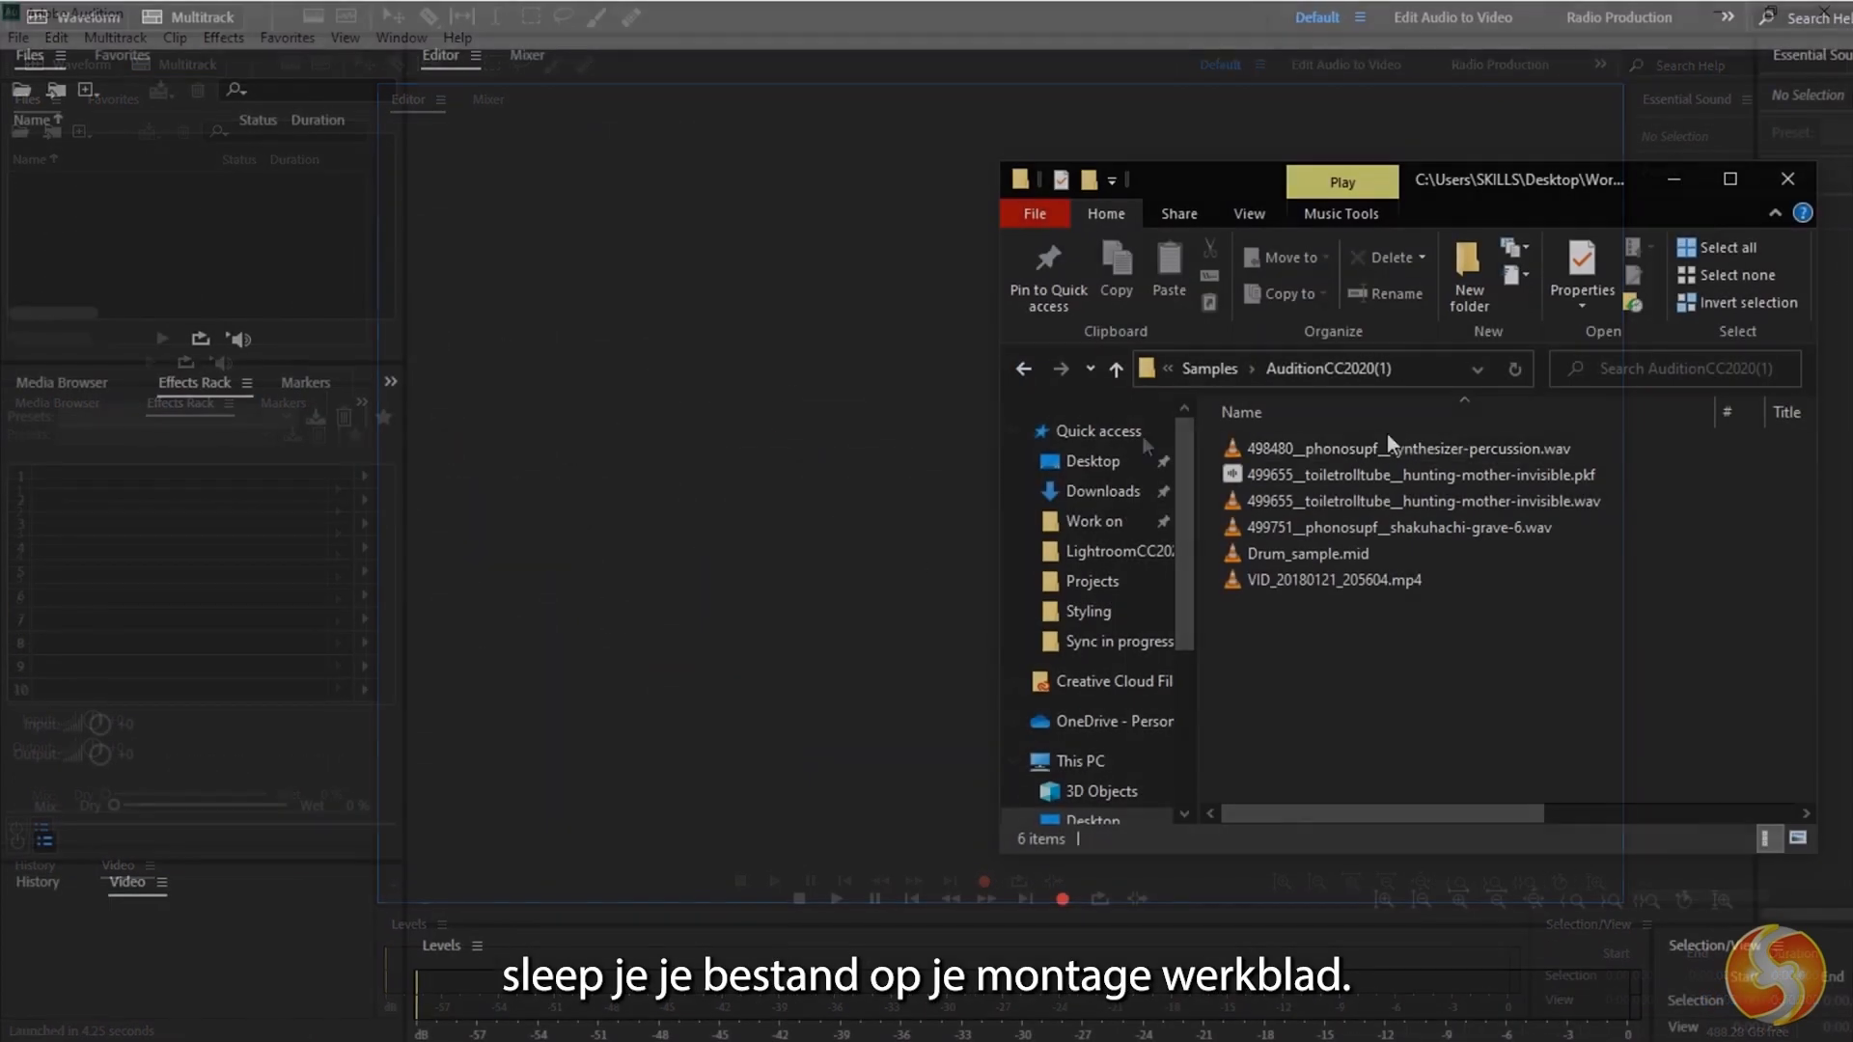
Import the synthesizer-percussion, hunting-mother-invisible and shakuhachi-grave-6 WAV files from the AuditionCC2020(1) folder.
click(1297, 451)
drag(1492, 446, 806, 426)
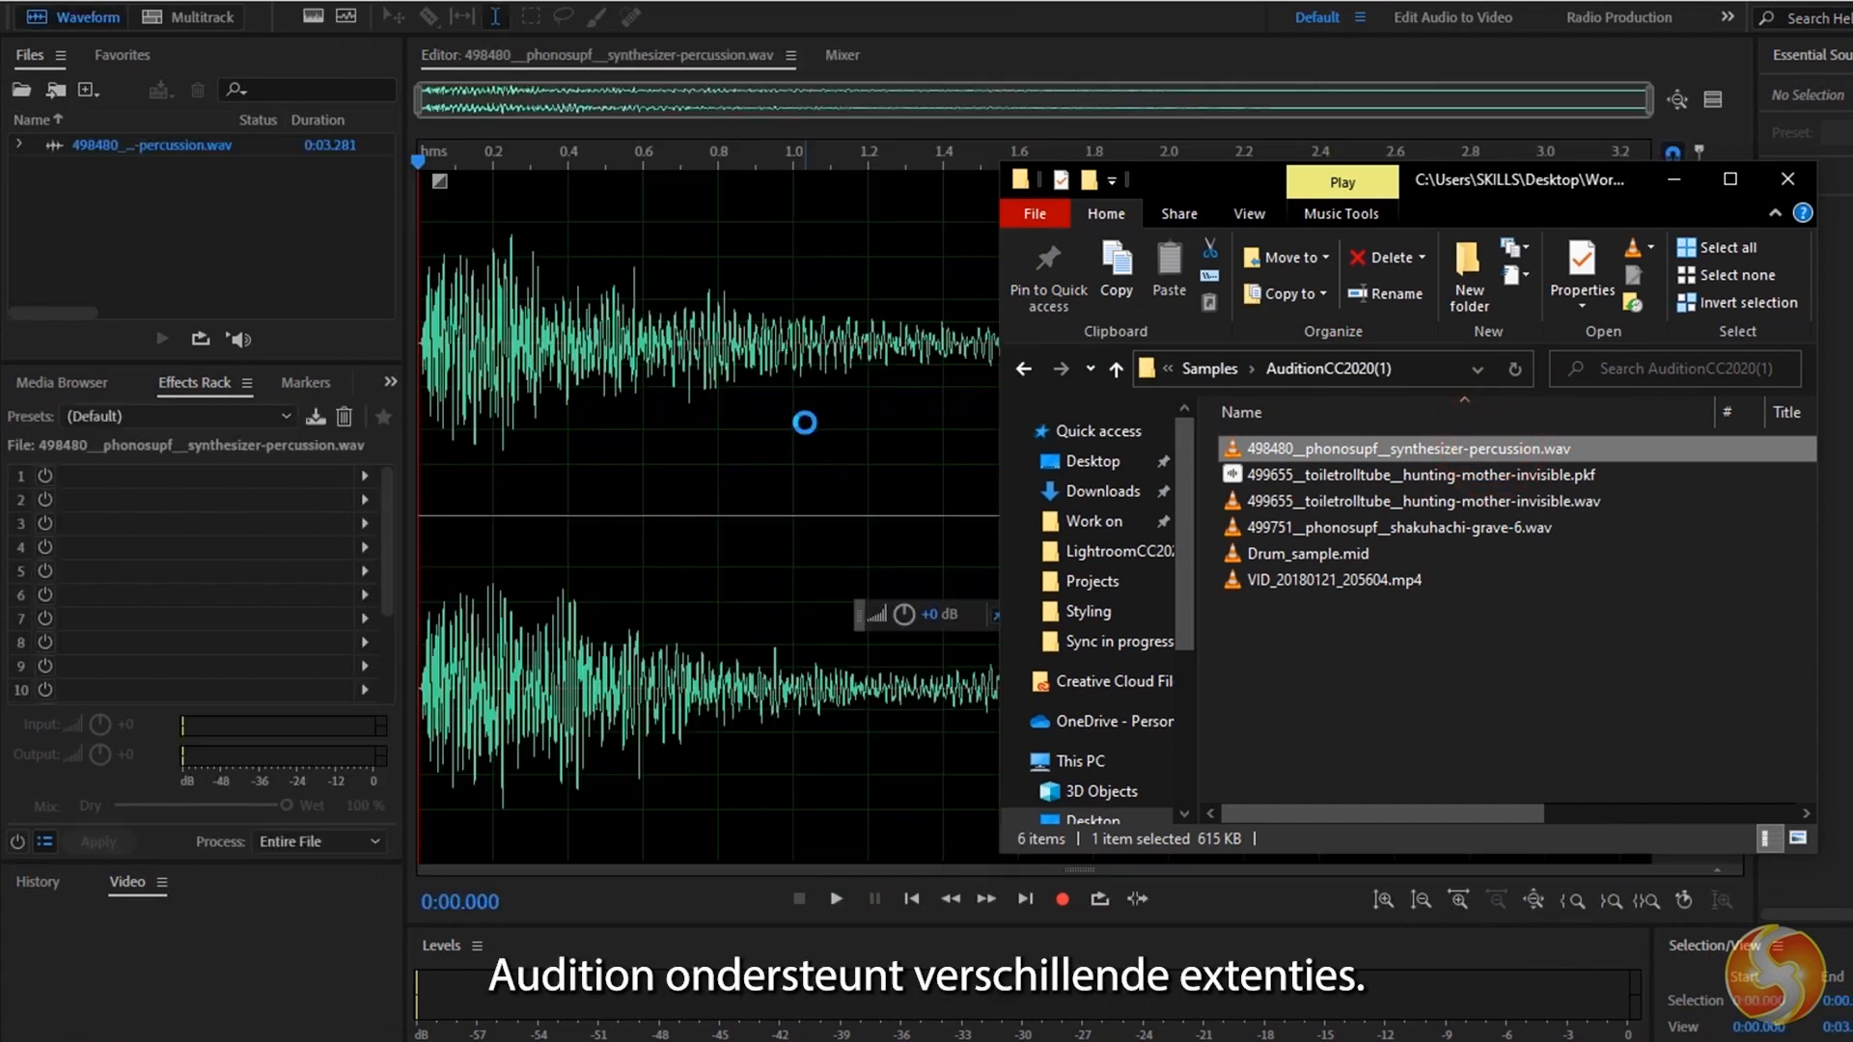
click(1473, 502)
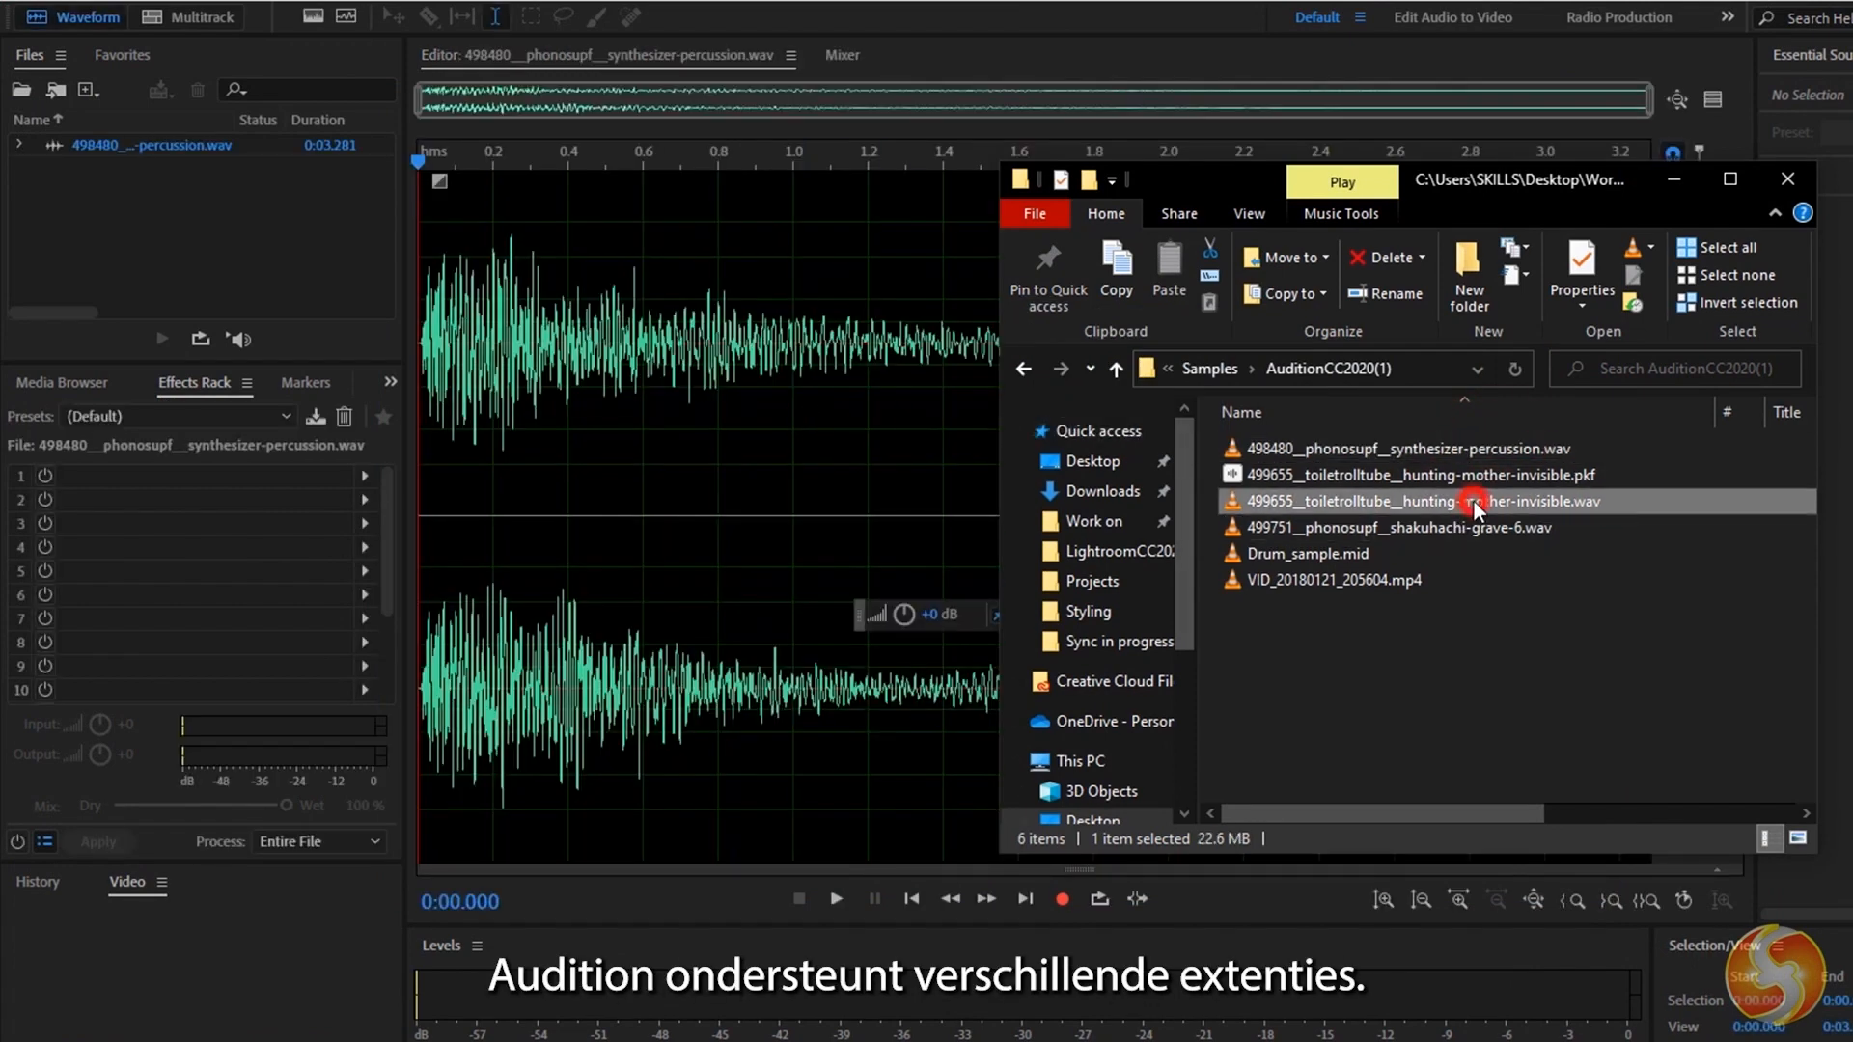
drag(1567, 495, 711, 459)
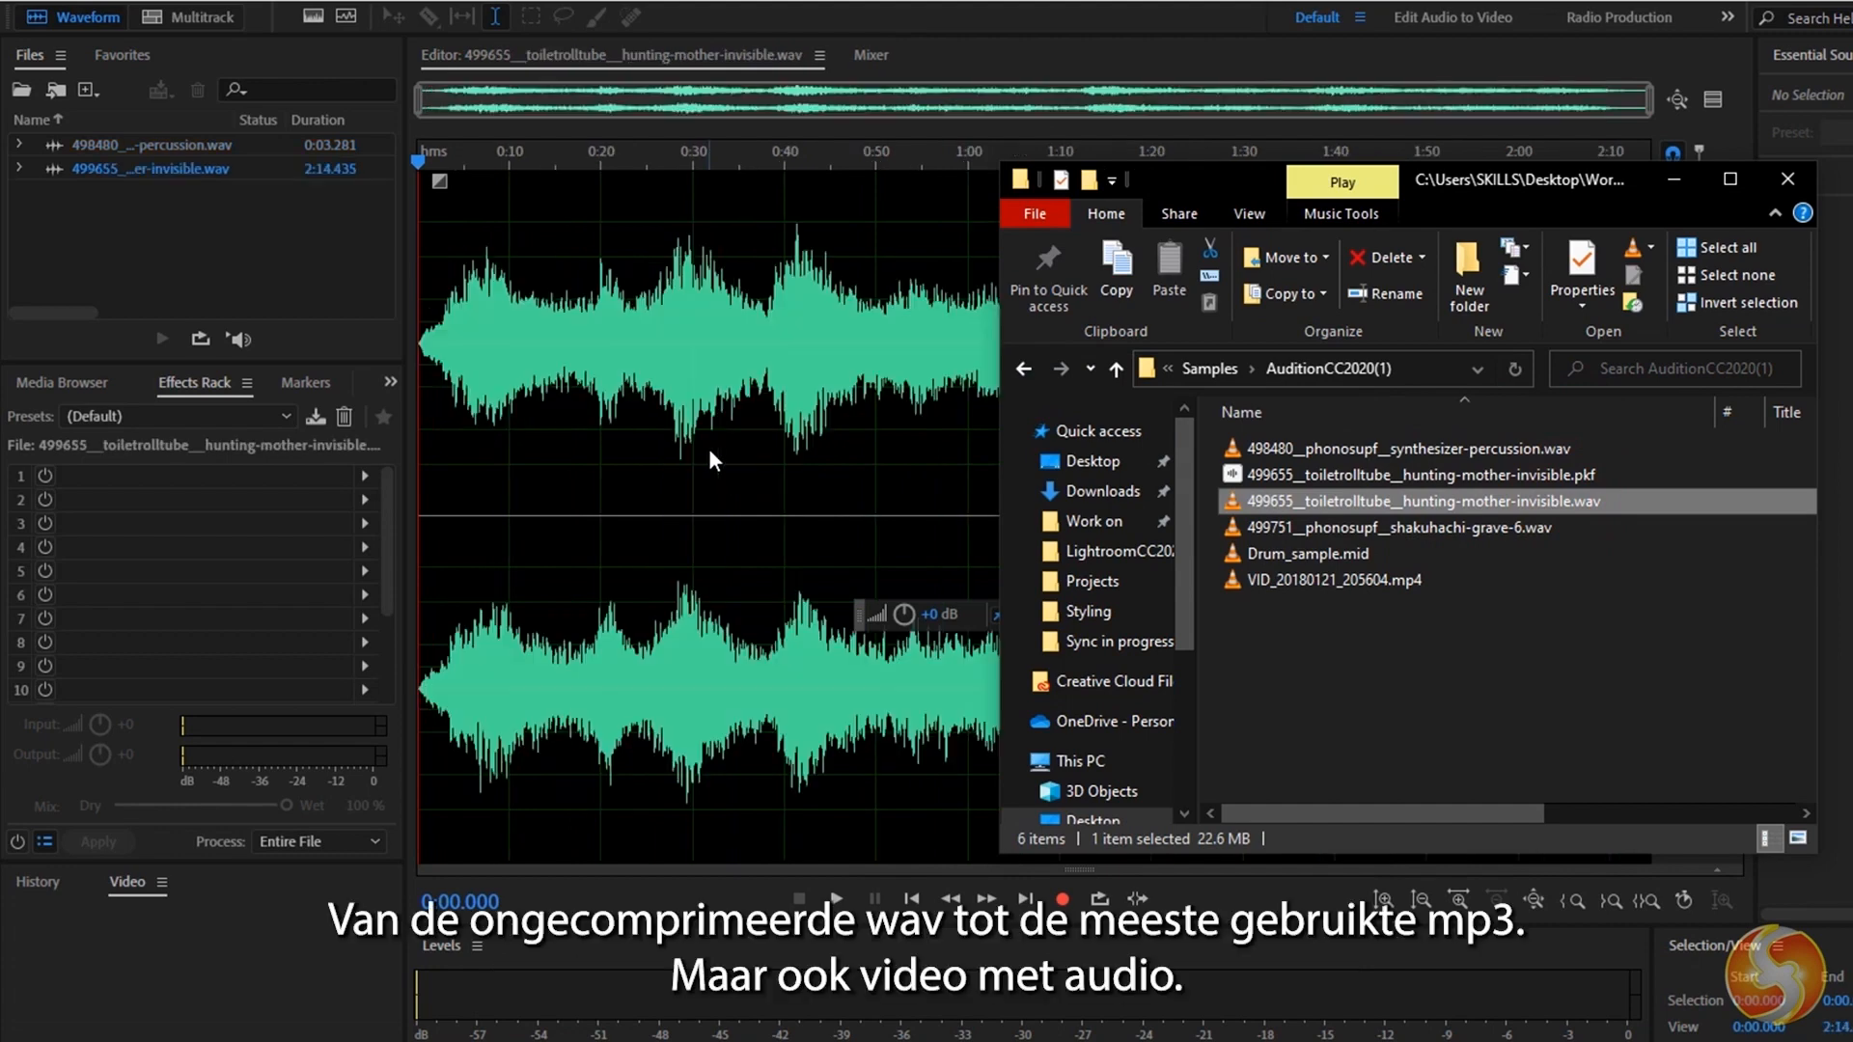
click(1428, 523)
drag(1428, 523, 686, 428)
Import VID_20180121_205604.mp4 from the same folder and try to import Drum_sample.mid.
drag(1395, 606, 681, 392)
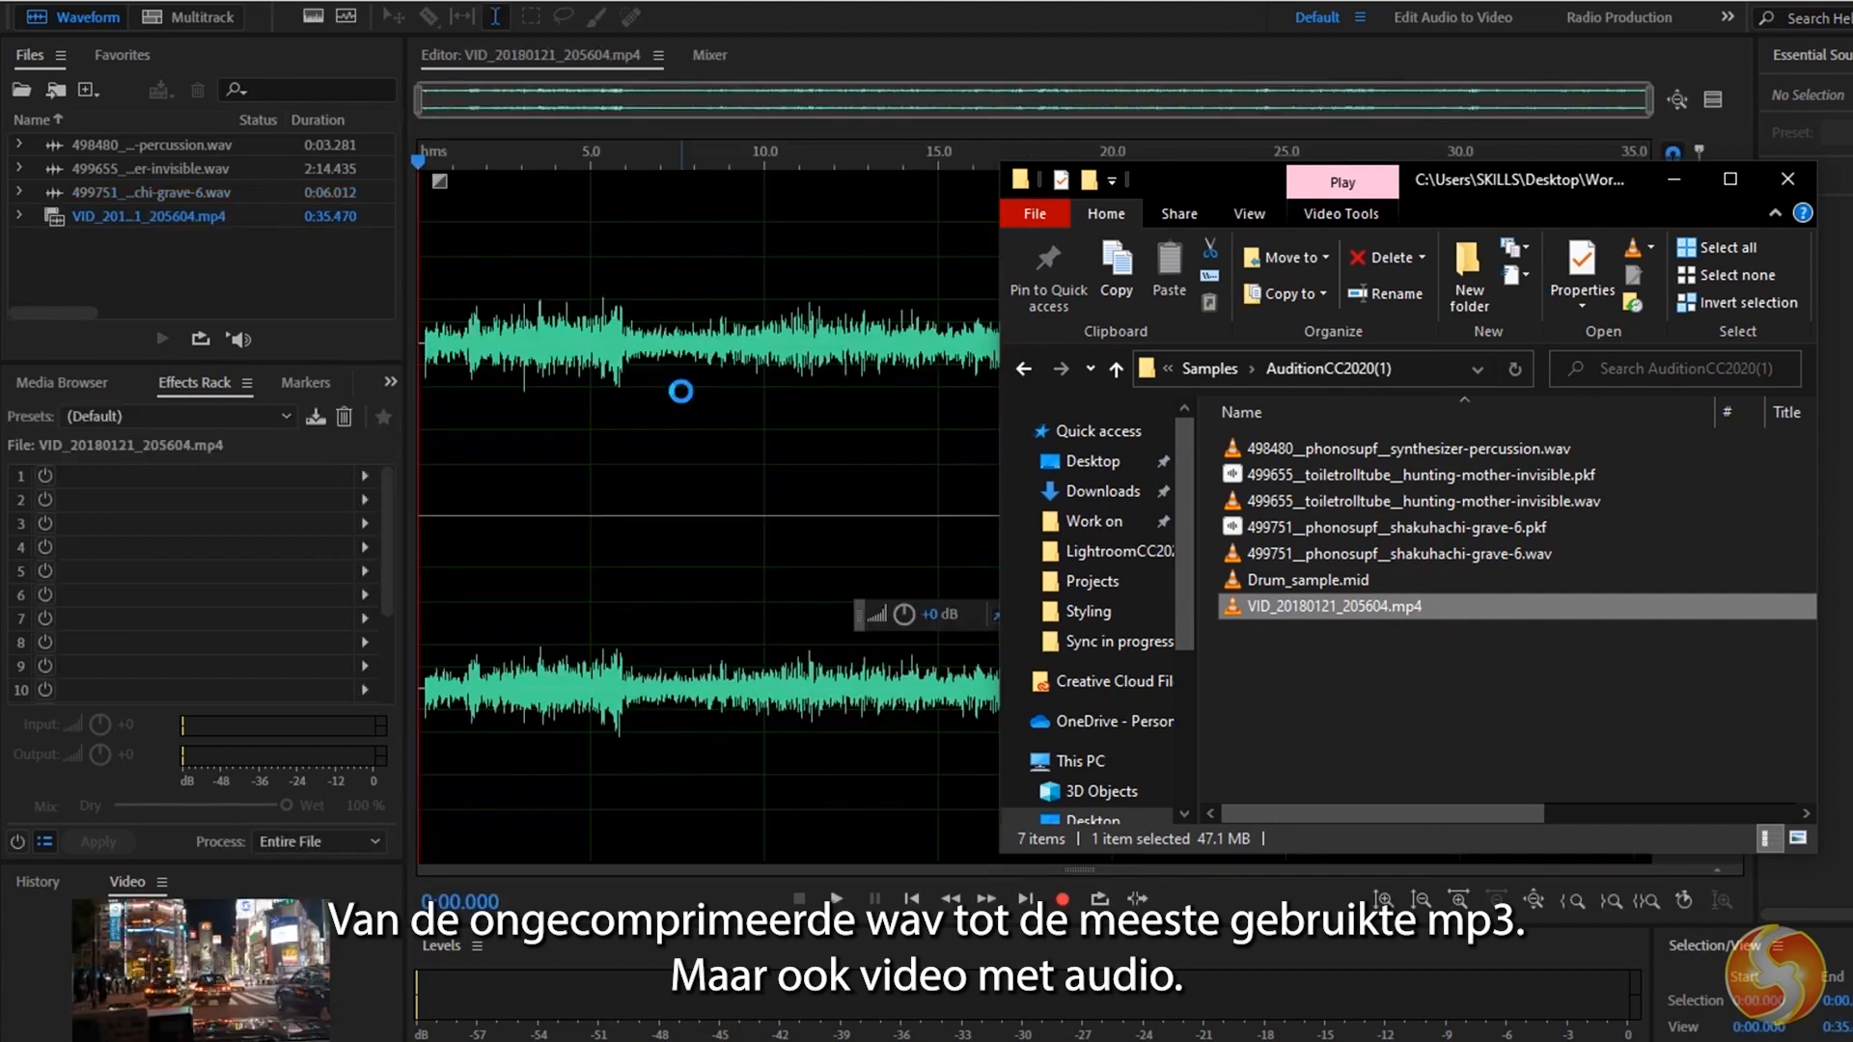
click(1307, 579)
drag(1307, 579, 703, 462)
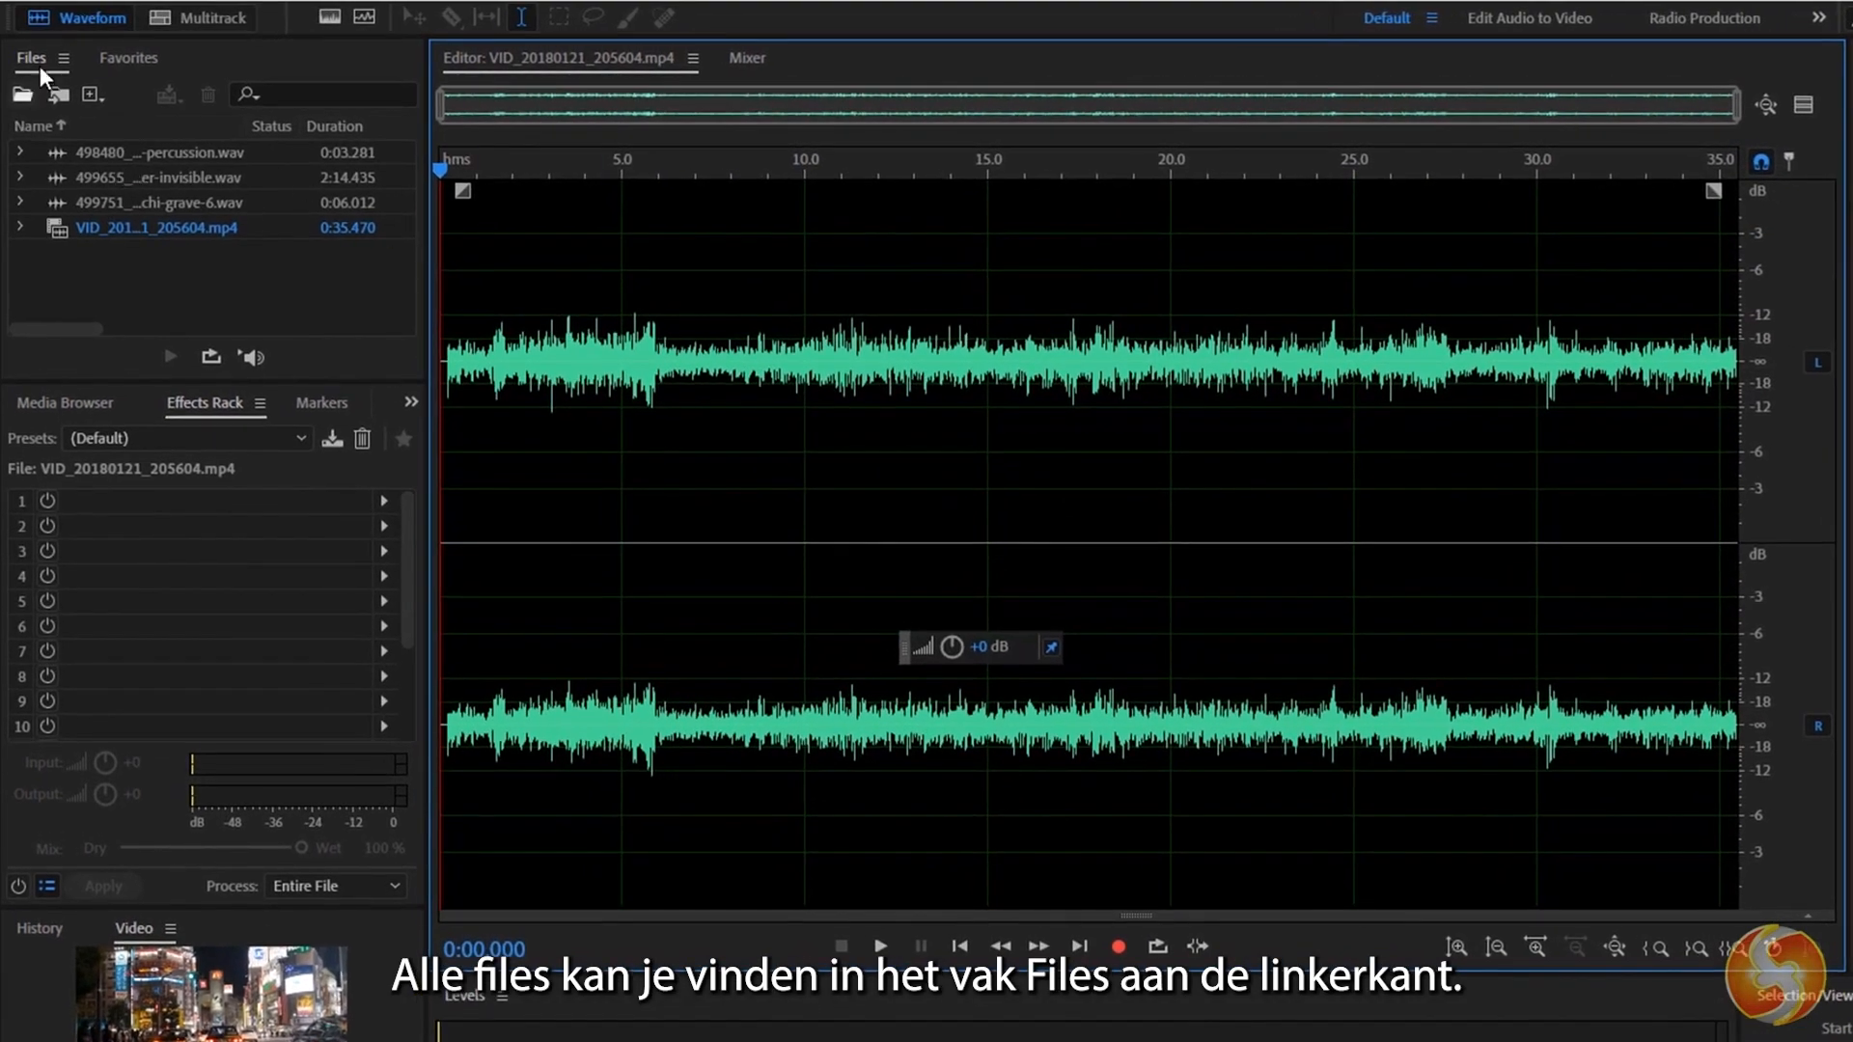
Open the synthesizer-percussion, hunting-mother-invisible and shakuhachi-grave-6 files one after another in the waveform editor.
double_click(164, 149)
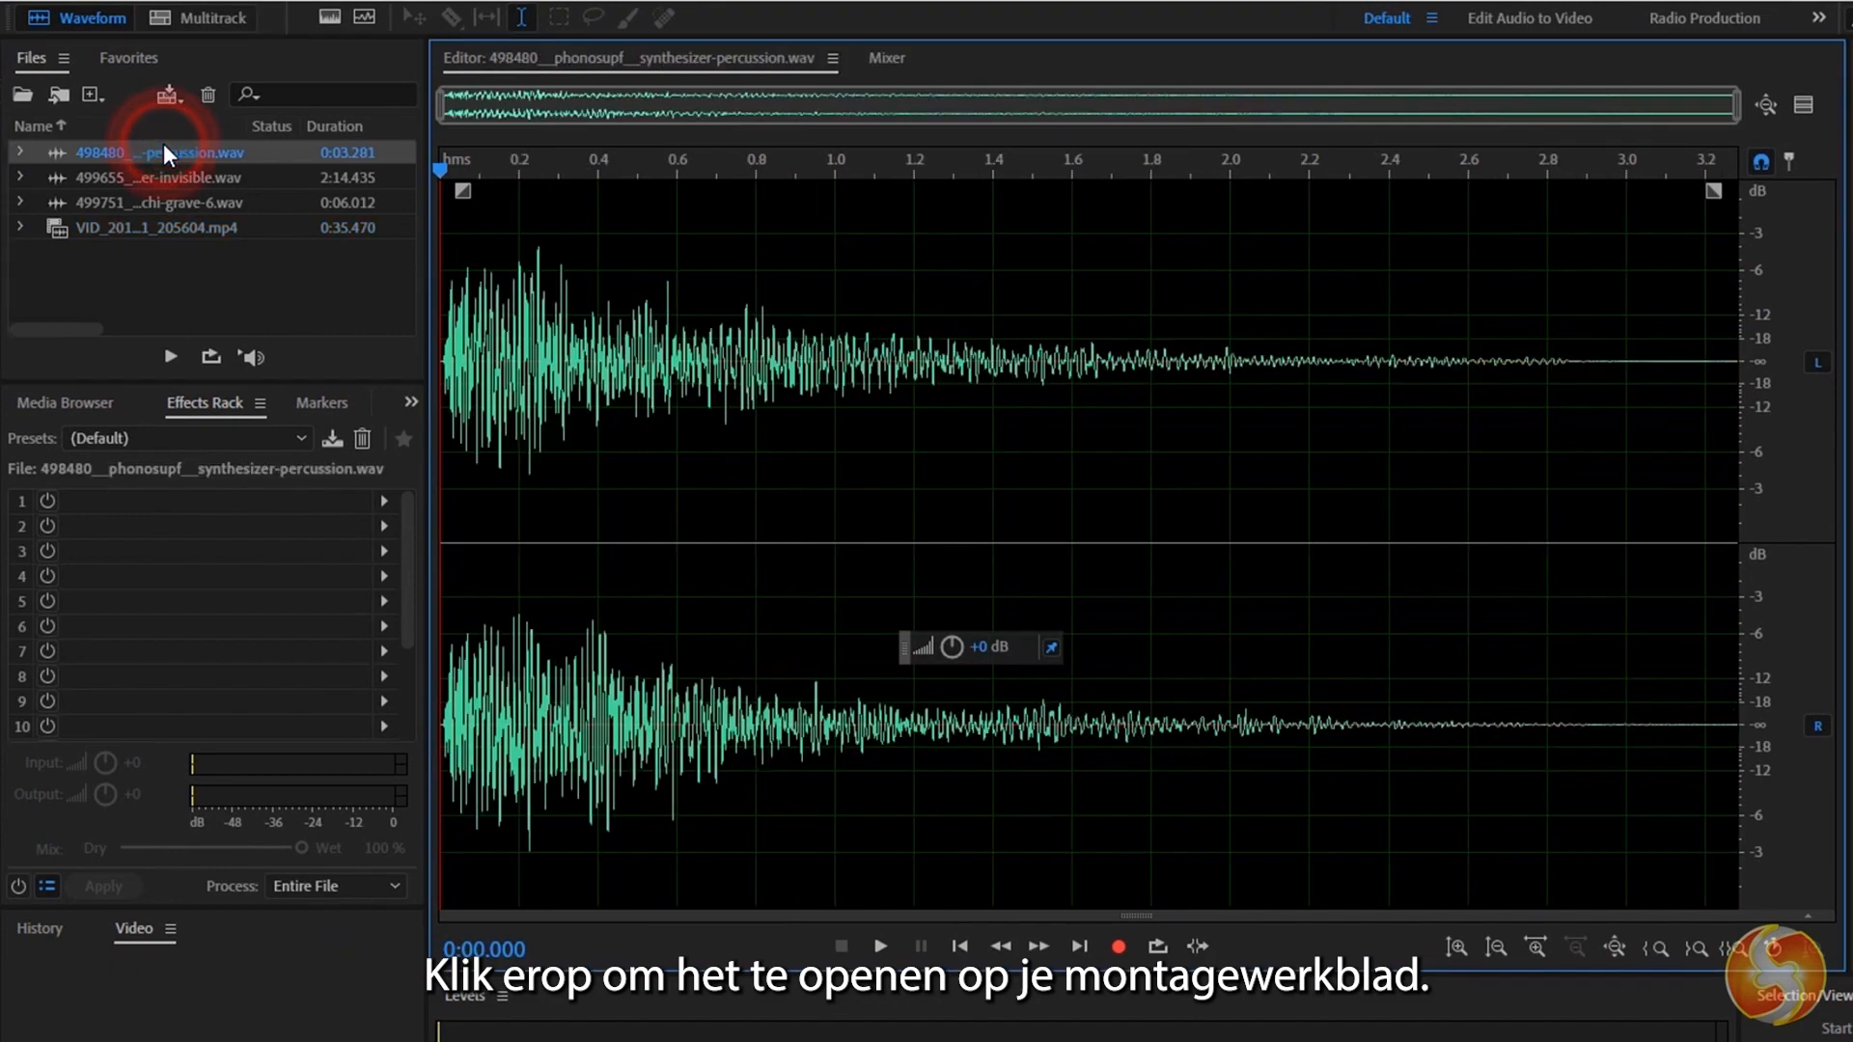
double_click(178, 176)
double_click(181, 201)
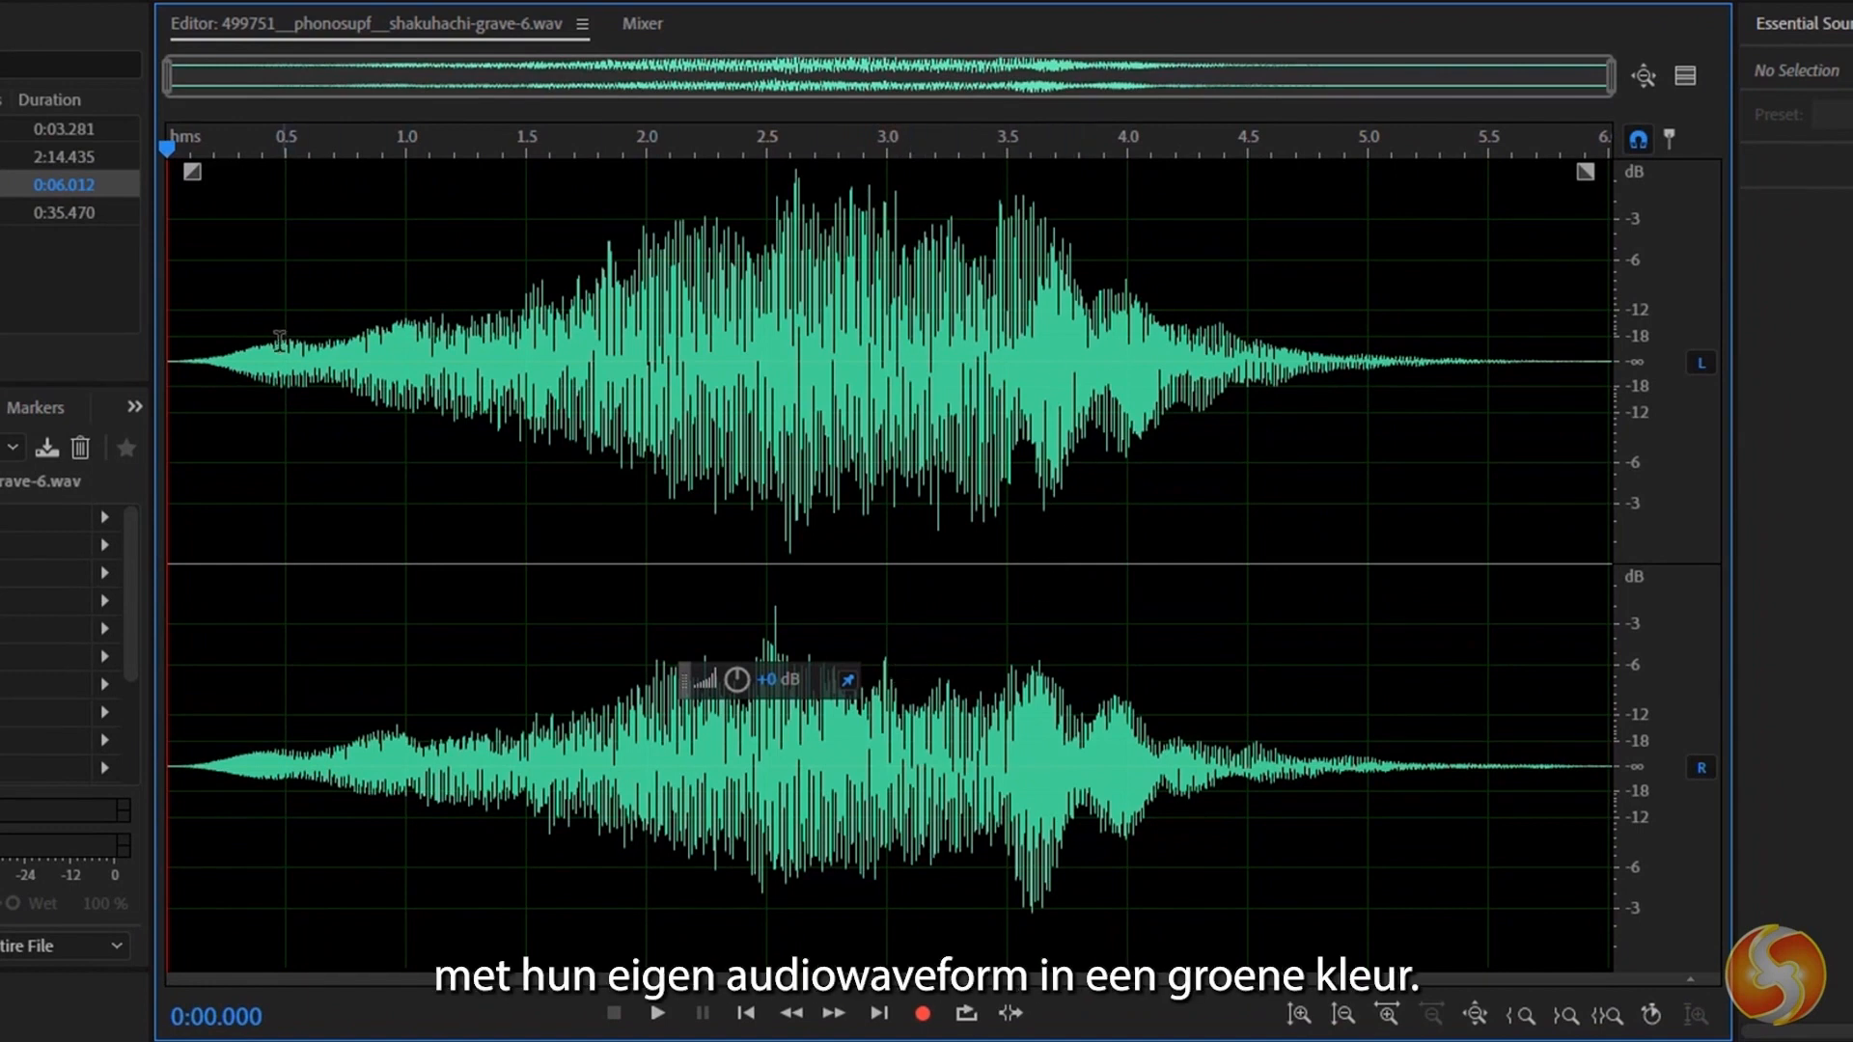
Place the playhead at 0:03.500 and show the spectral display below the waveform.
click(1006, 372)
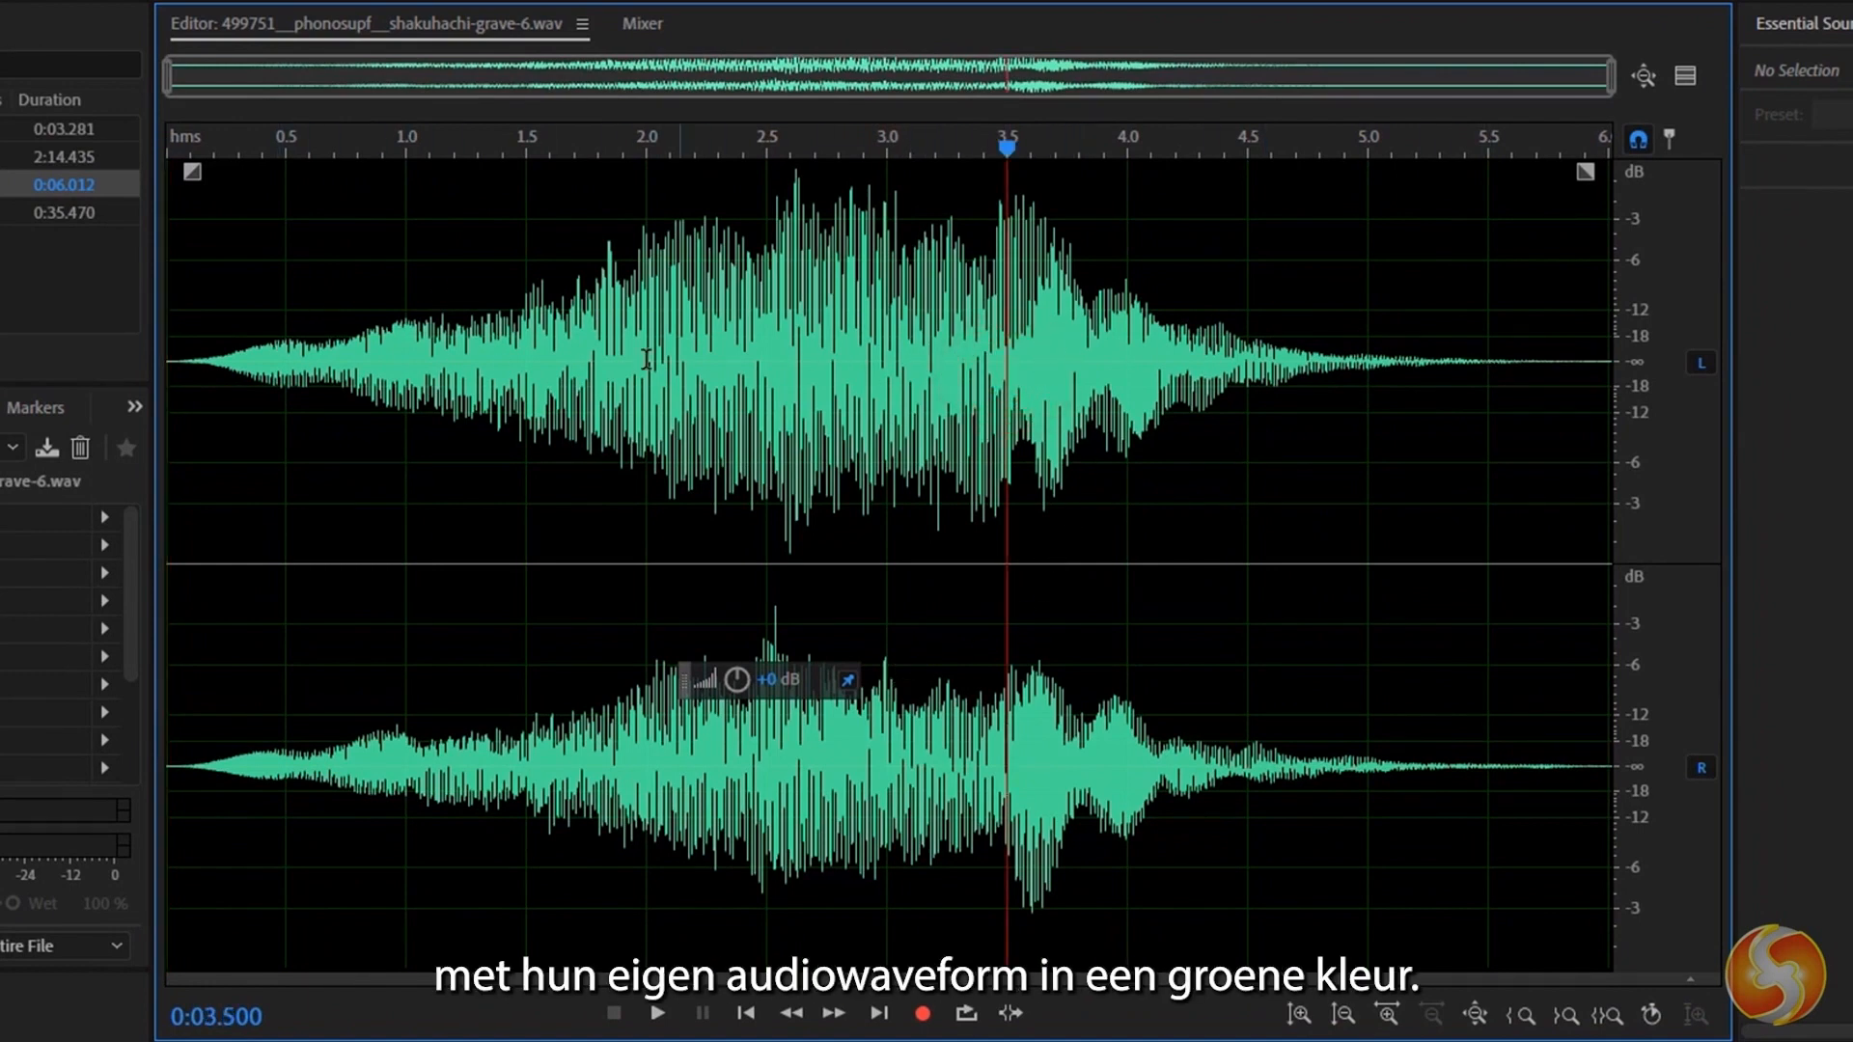
click(1691, 976)
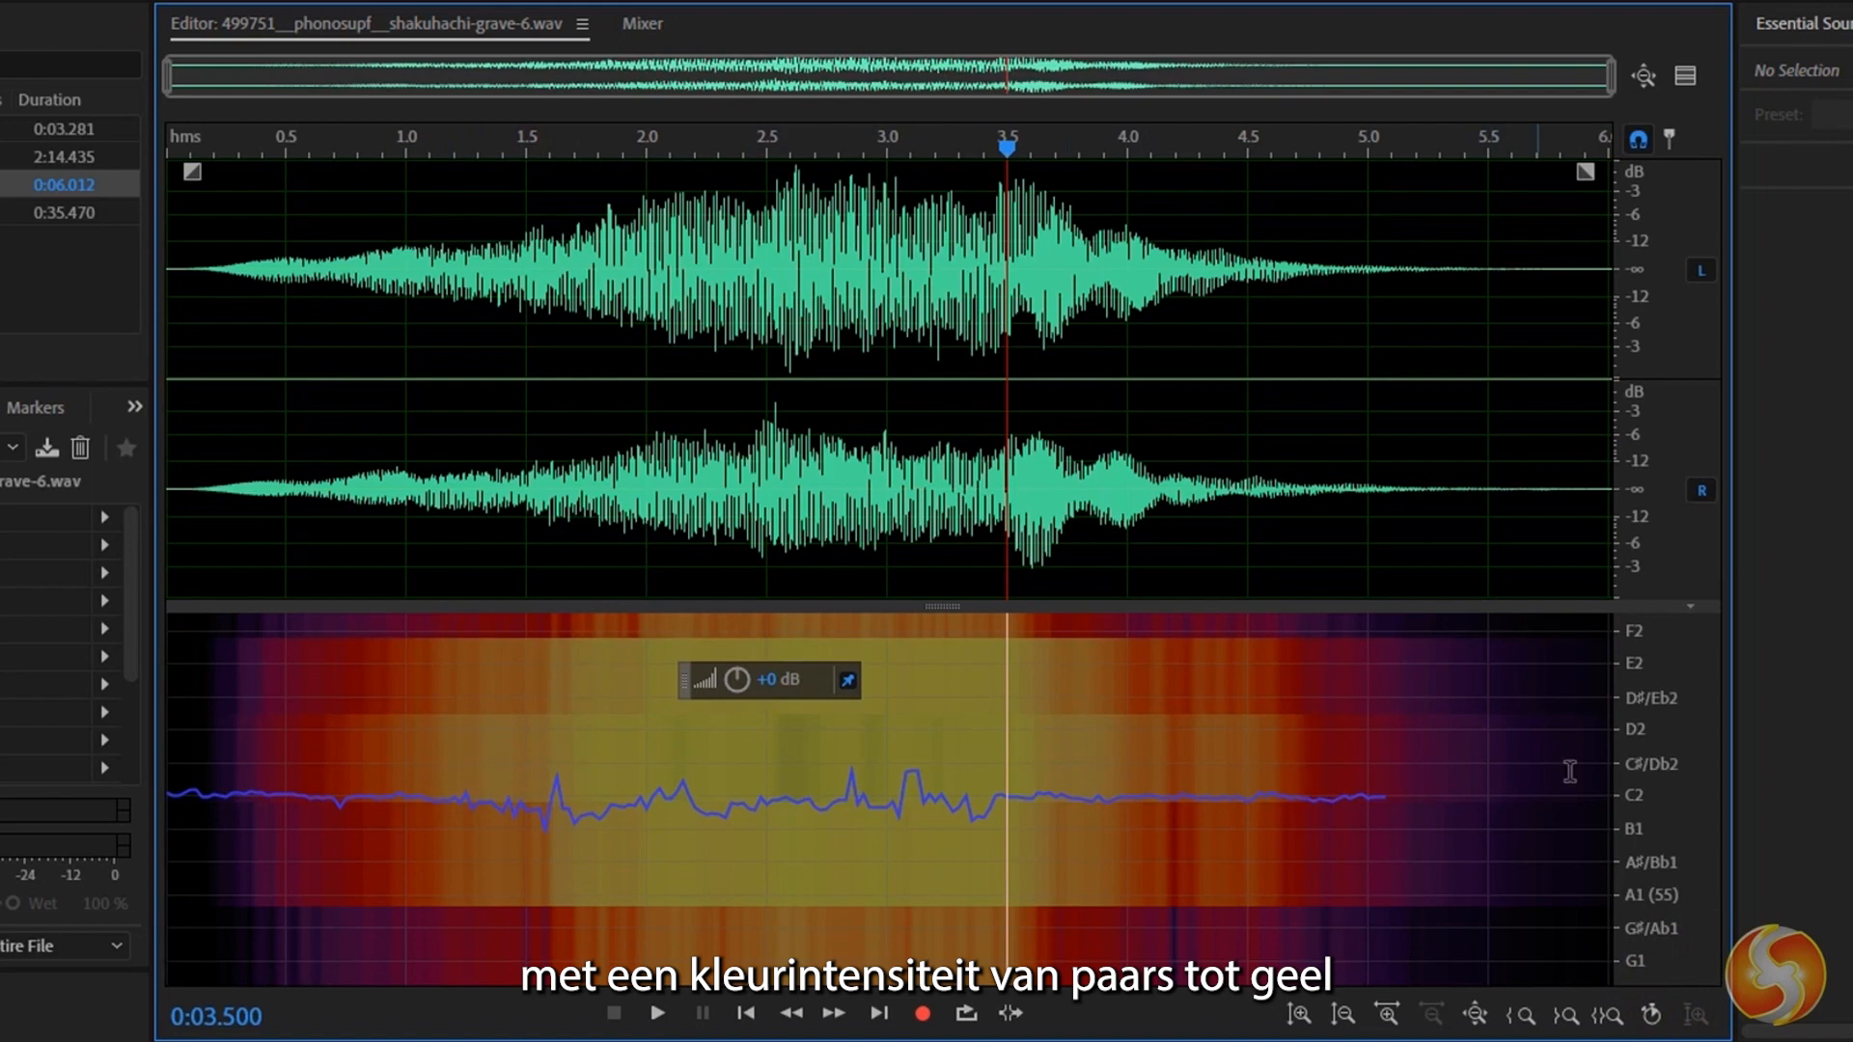
Examine the spectral display across its note scale, checking the lower and higher octaves.
scroll(1646, 797, up, 7)
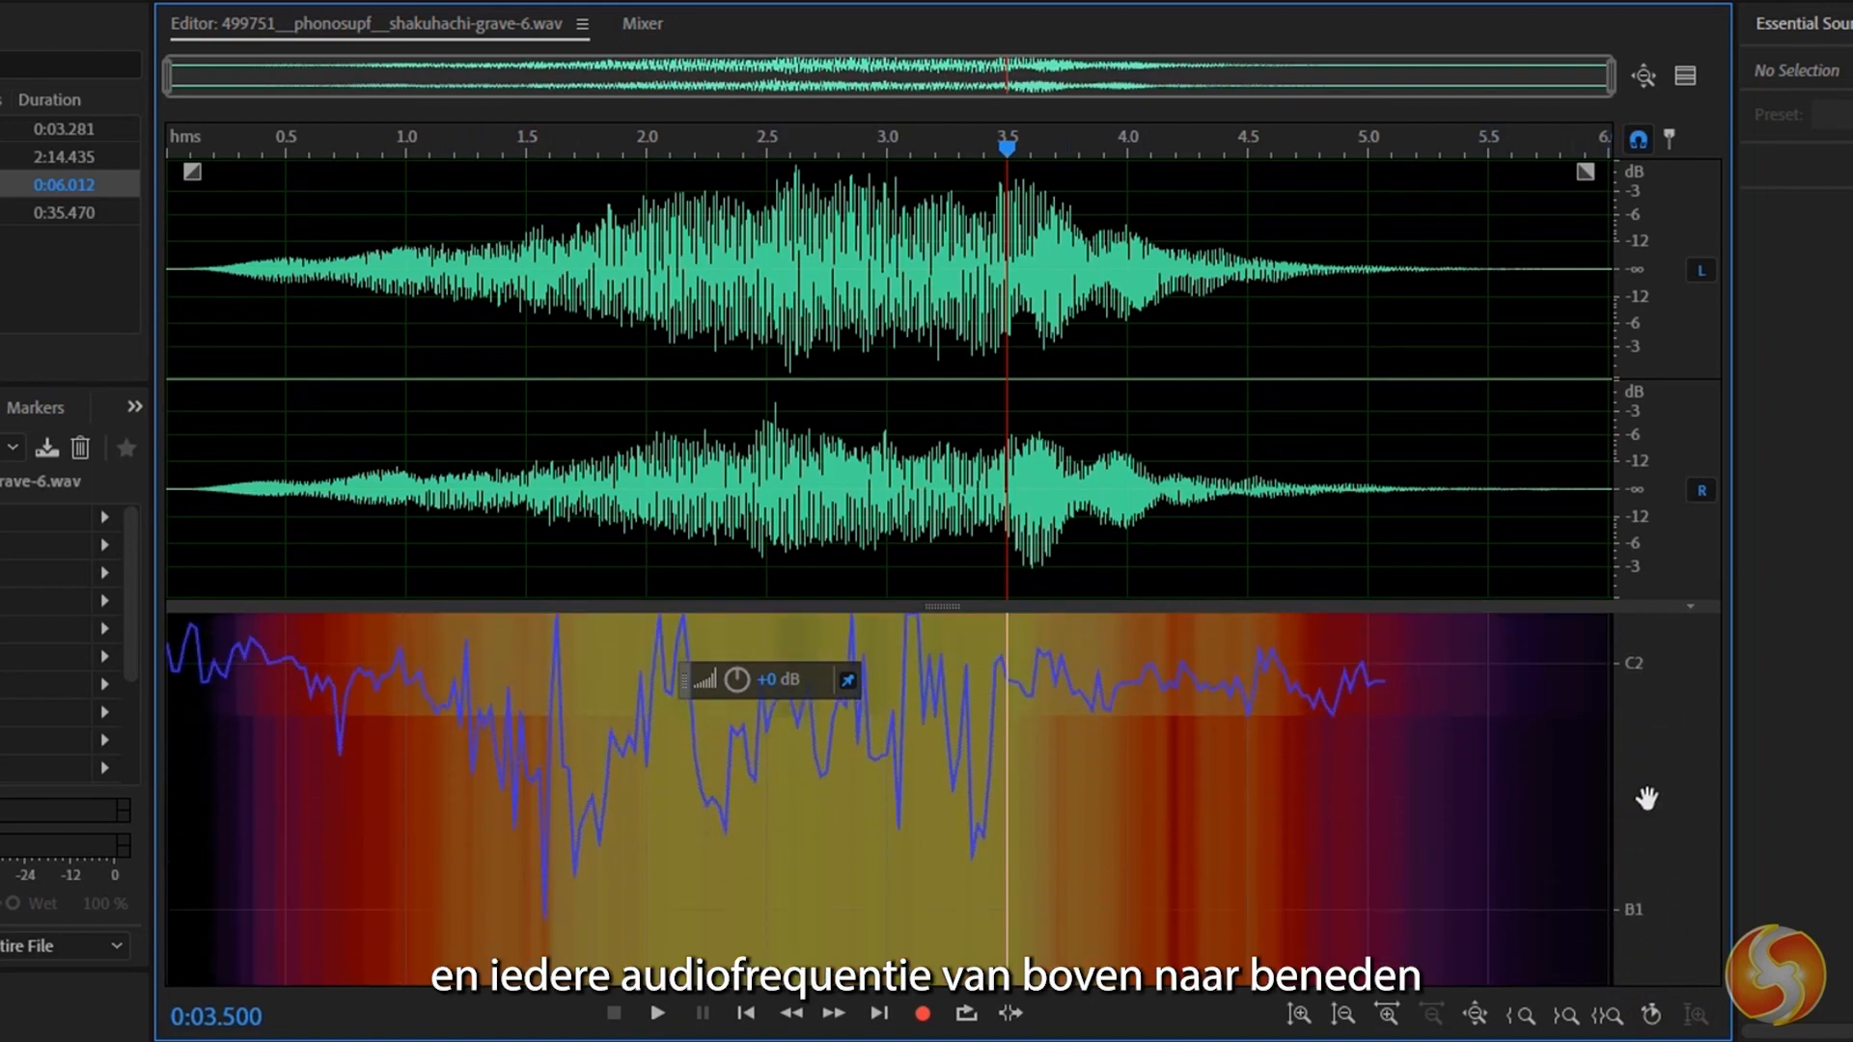
scroll(1646, 797, down, 4)
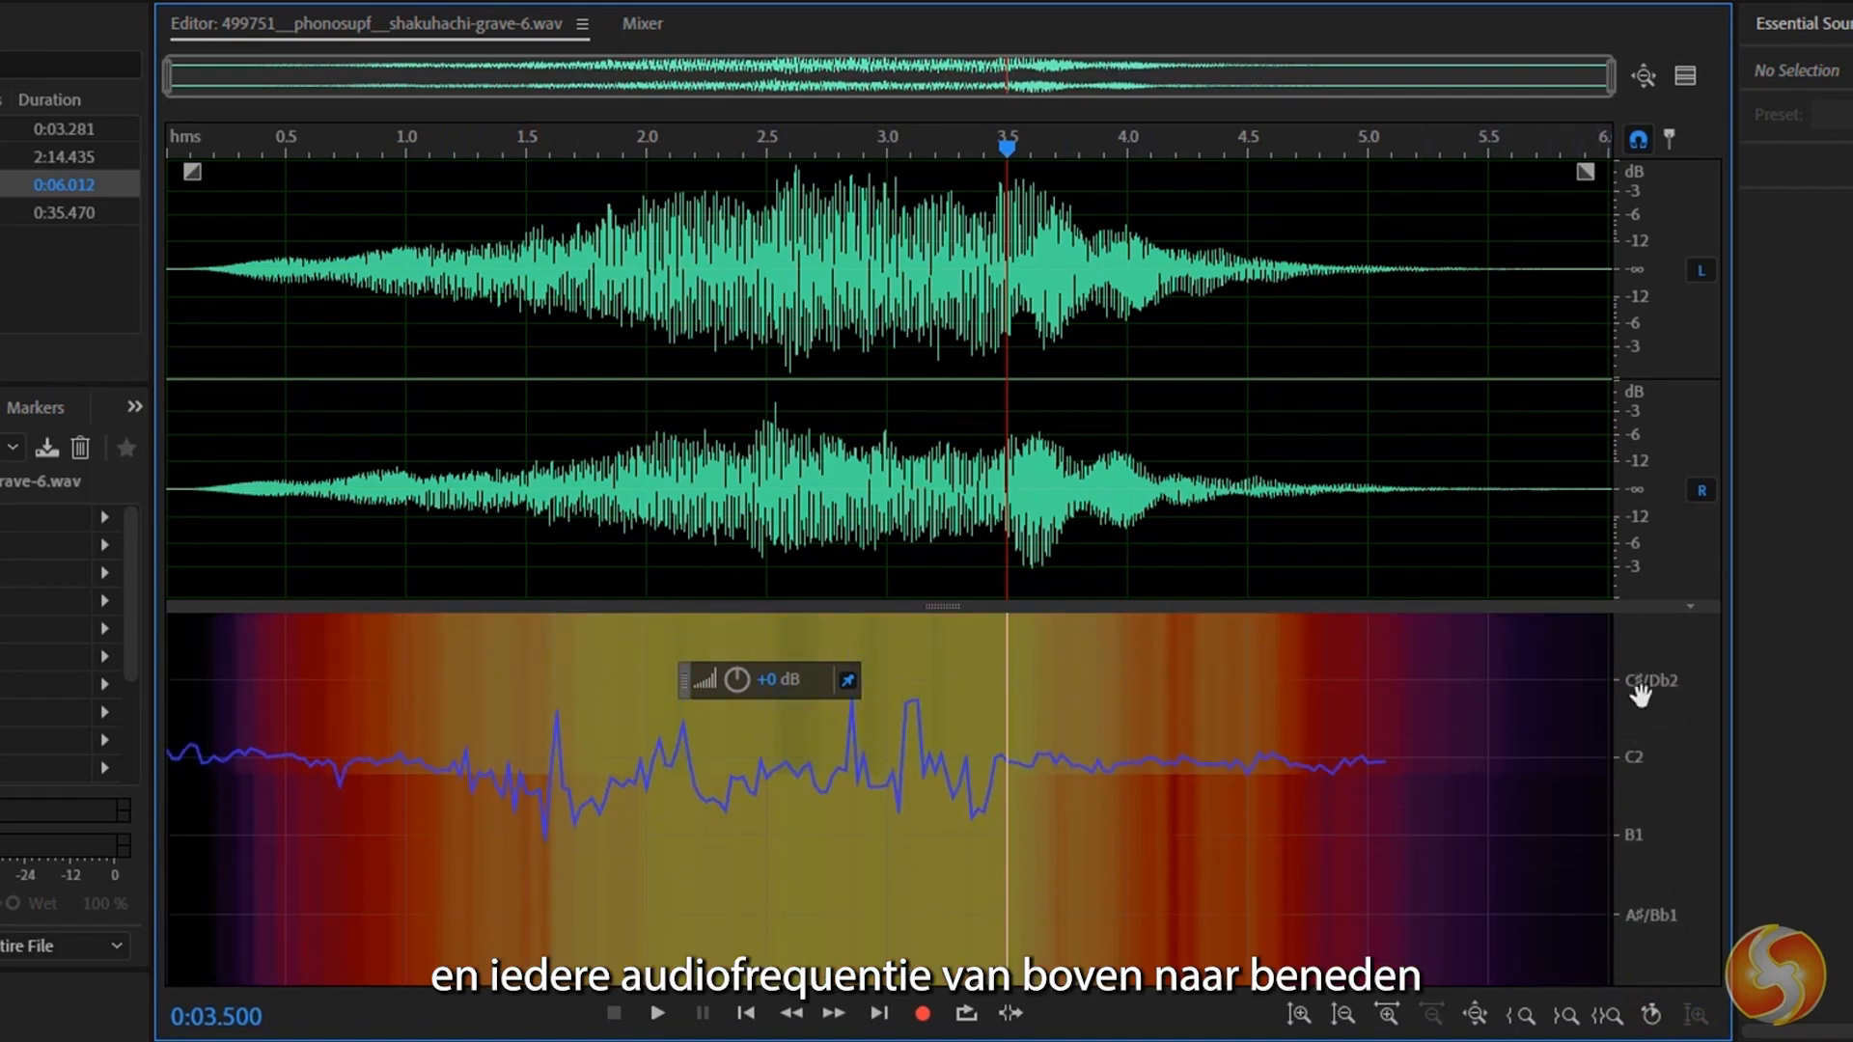
drag(1651, 748, 1652, 963)
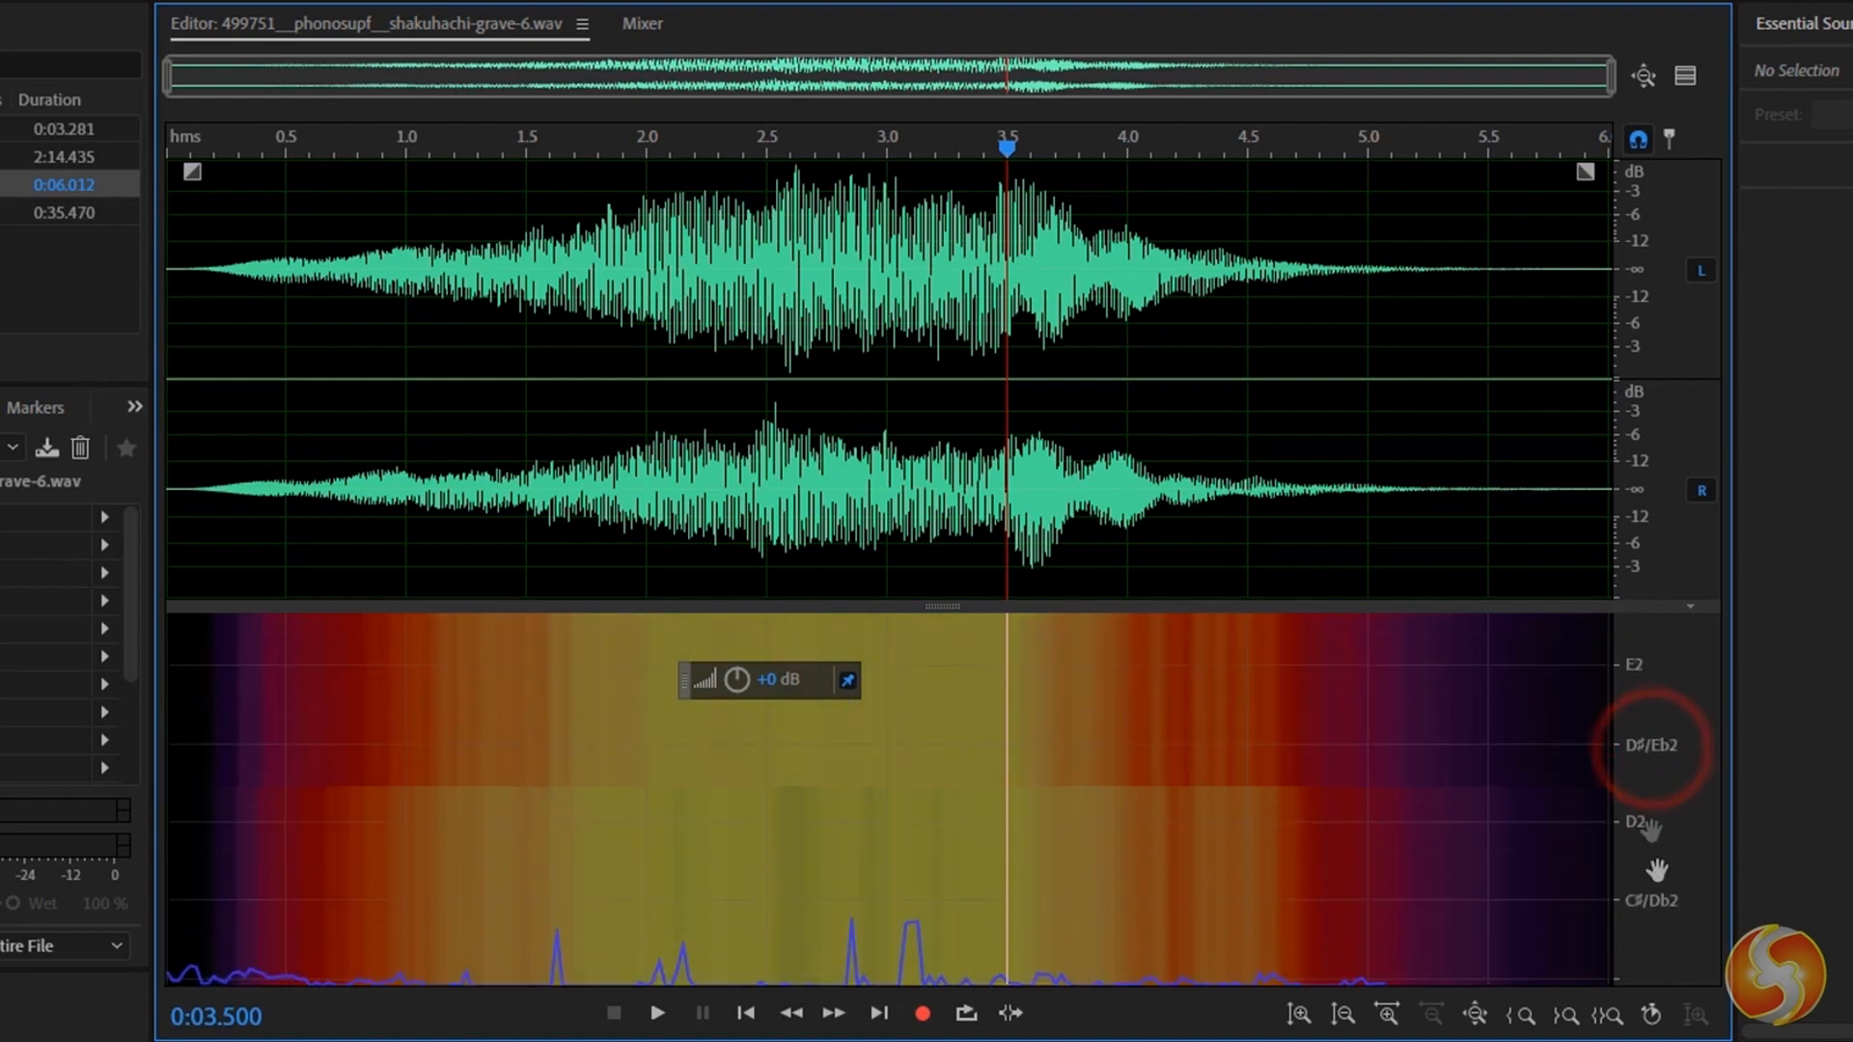
drag(1639, 699, 1638, 967)
drag(1637, 744, 1639, 934)
drag(1641, 722, 1640, 876)
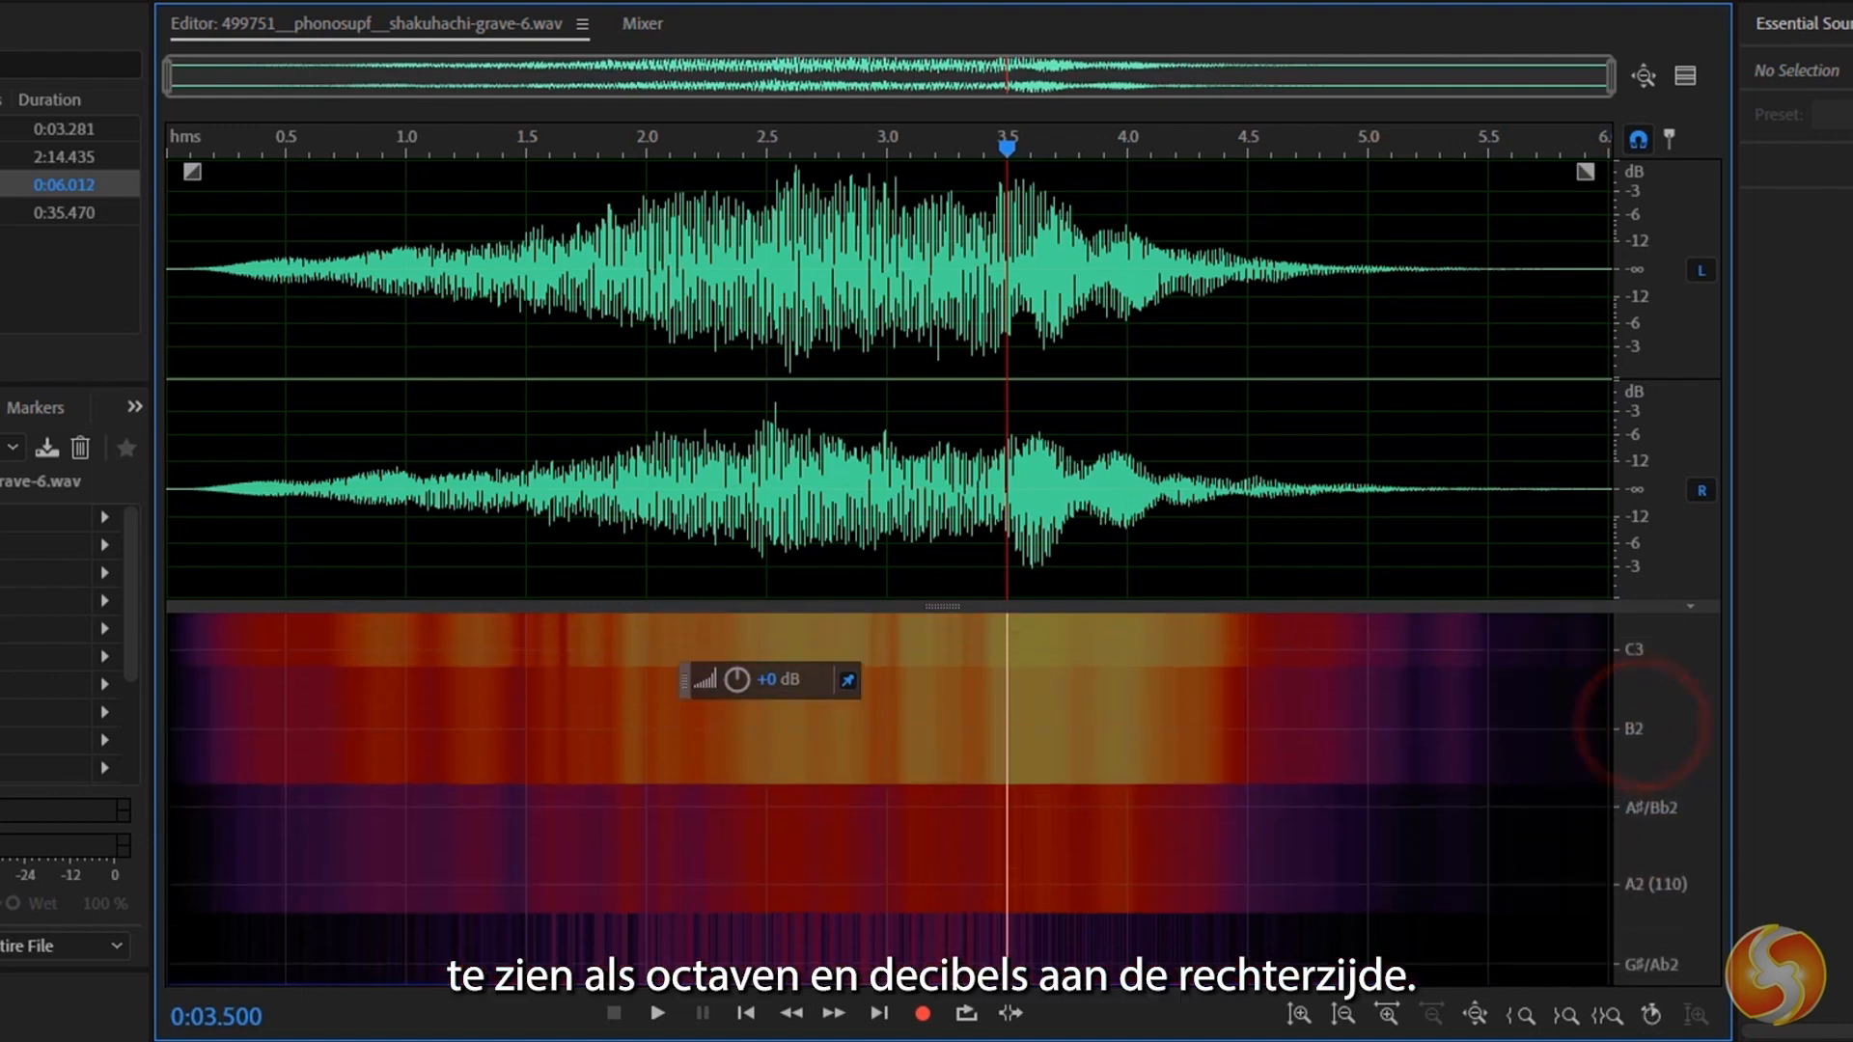
drag(1641, 958, 1644, 683)
drag(1648, 867, 1660, 633)
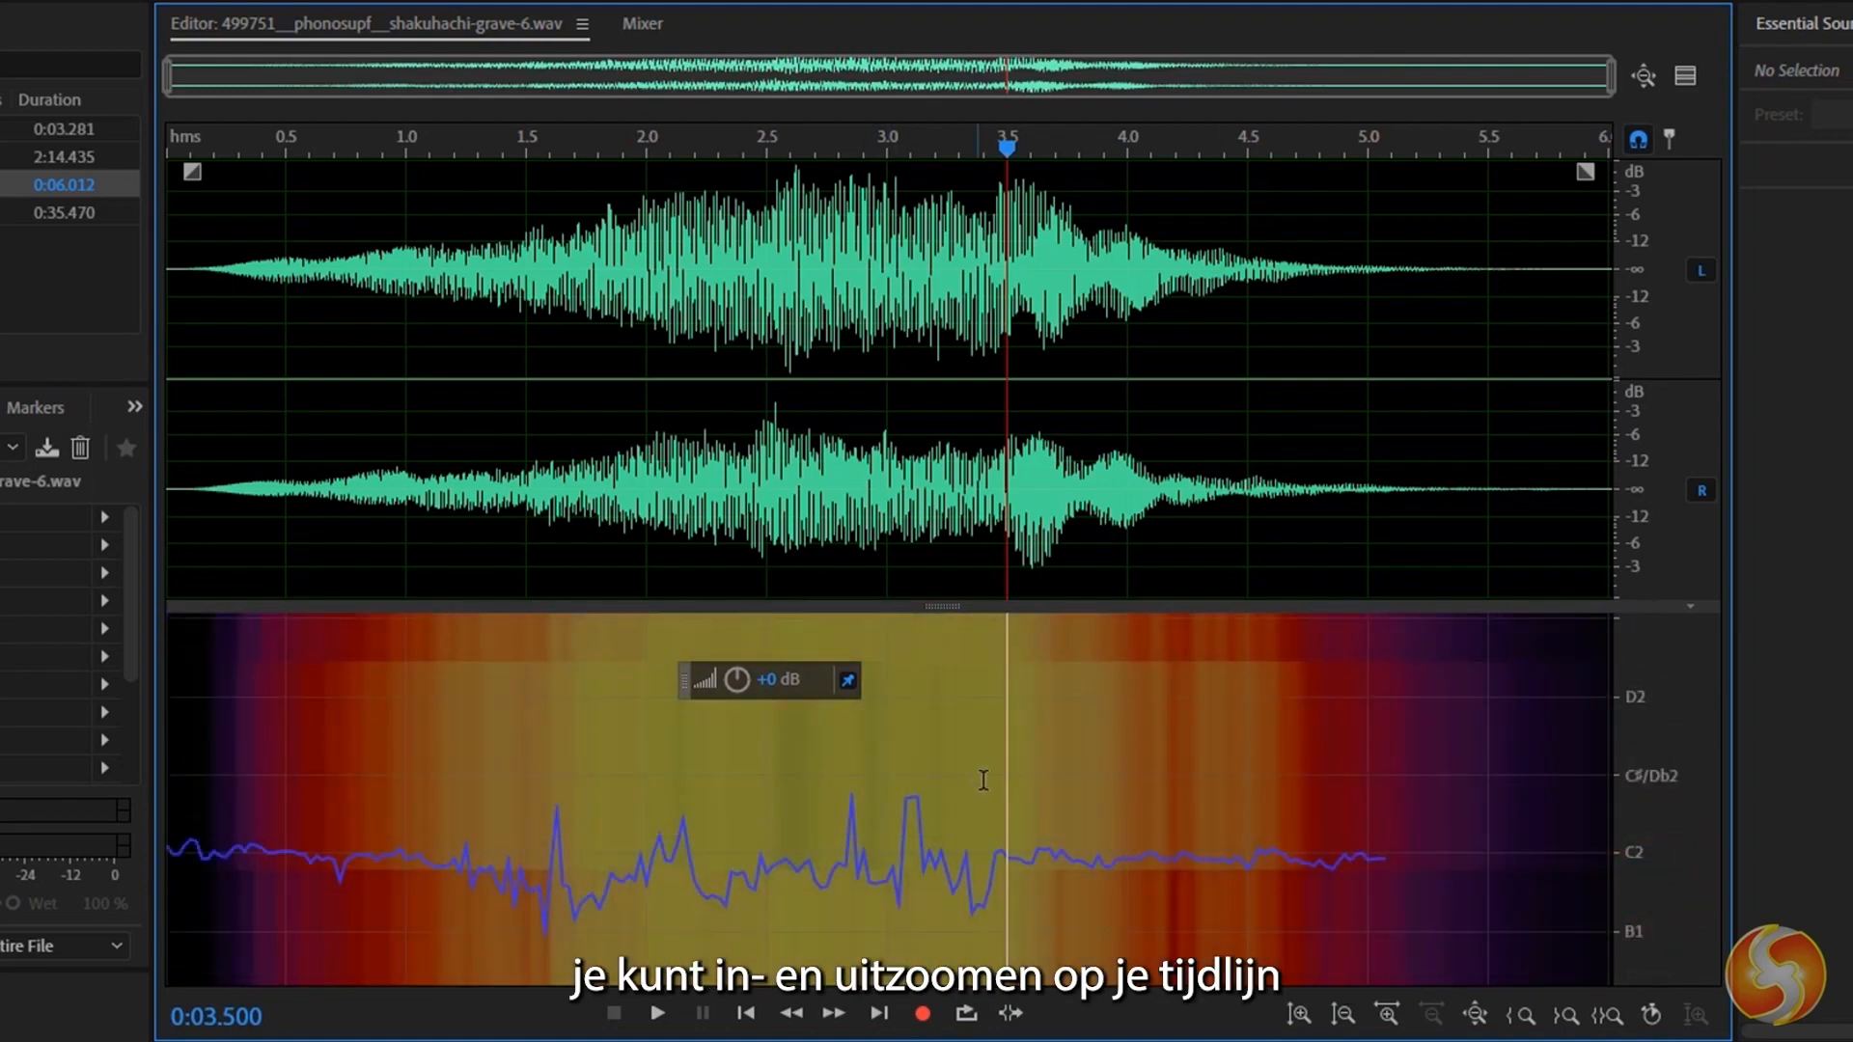
Zoom the waveform timeline in and out, and narrow its visible range to about the first two seconds.
scroll(975, 762, up, 10)
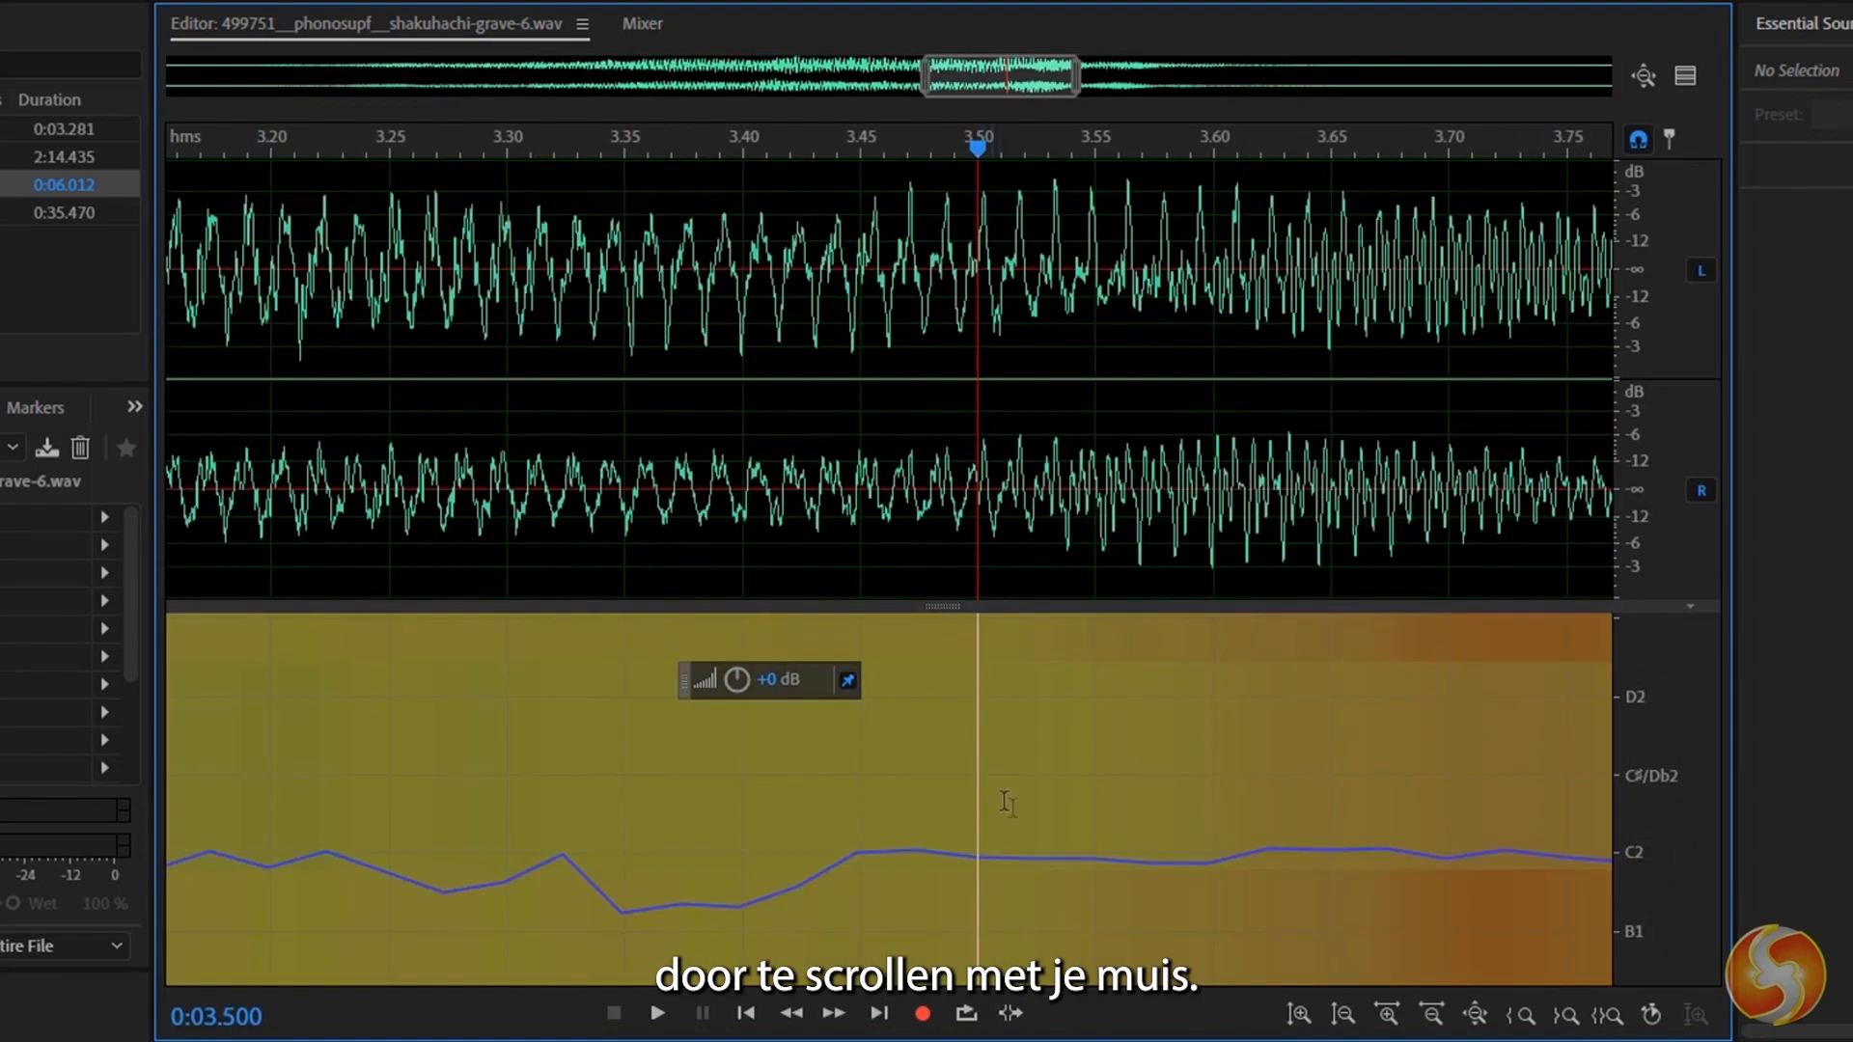
scroll(1028, 820, down, 10)
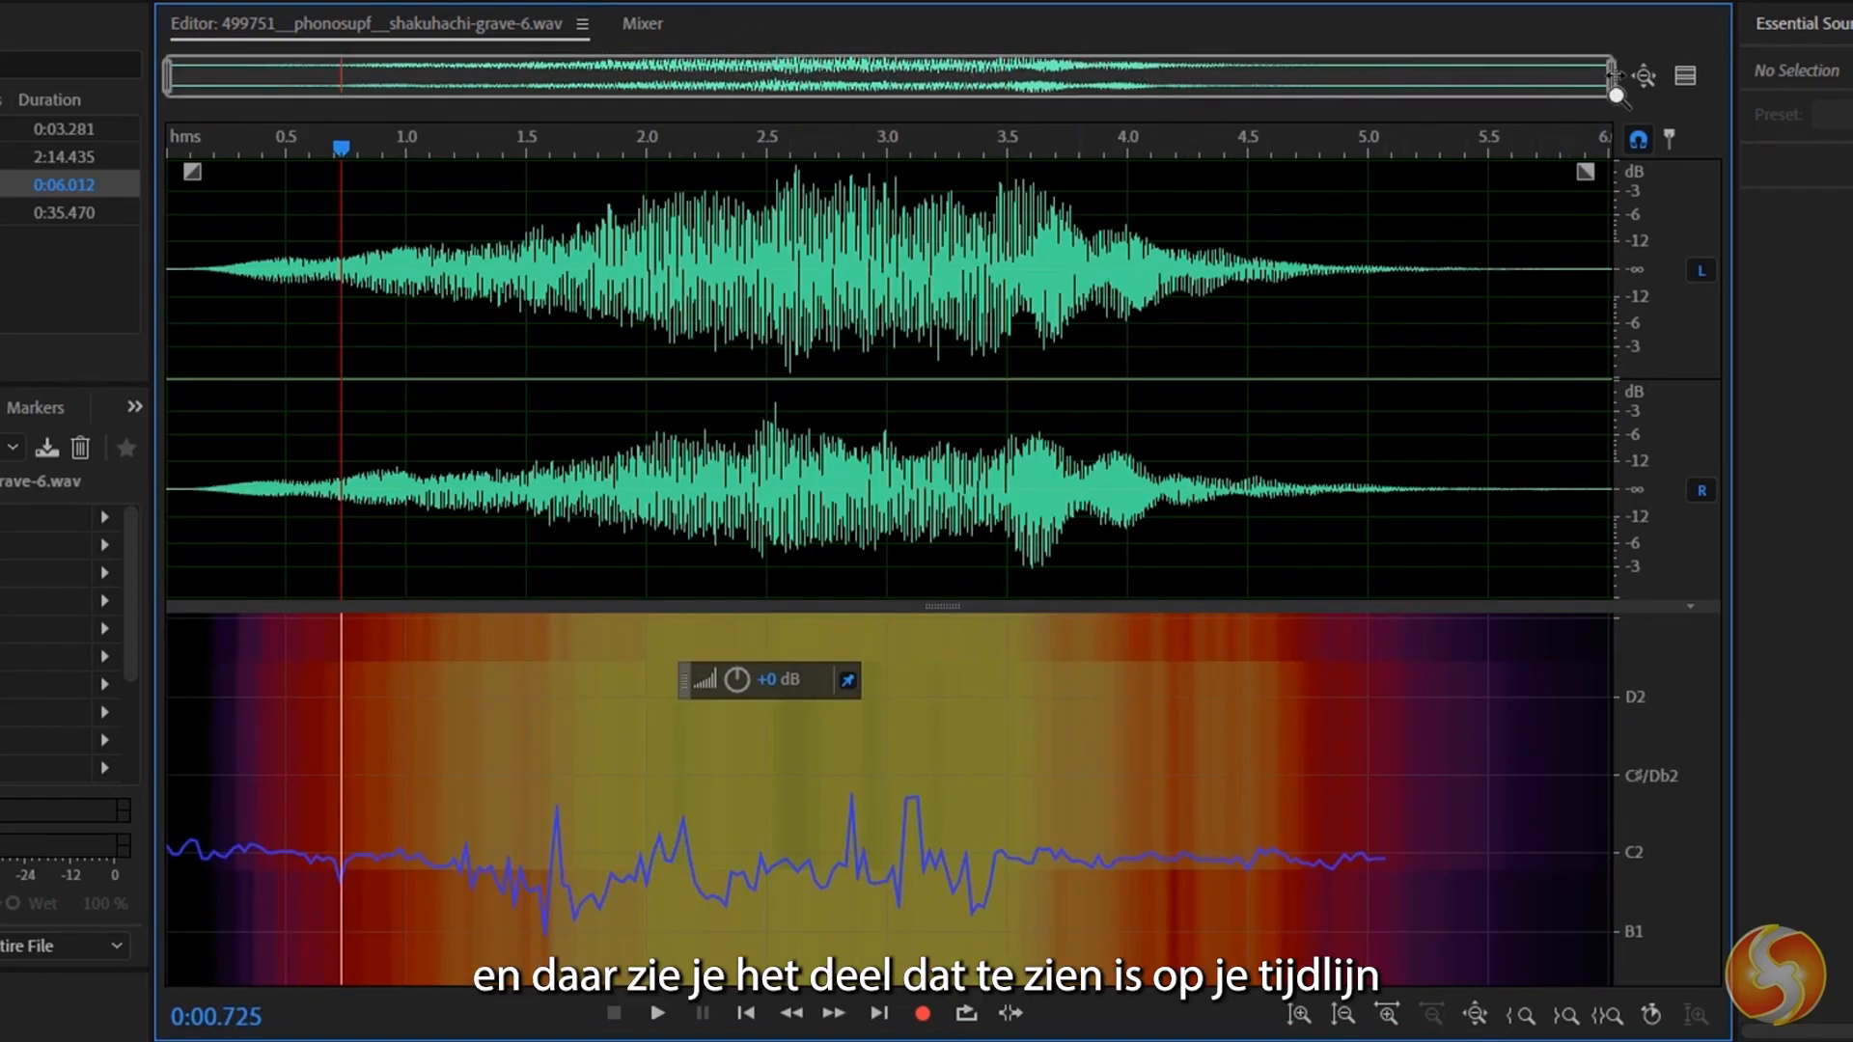
drag(1611, 75, 860, 72)
drag(860, 72, 621, 78)
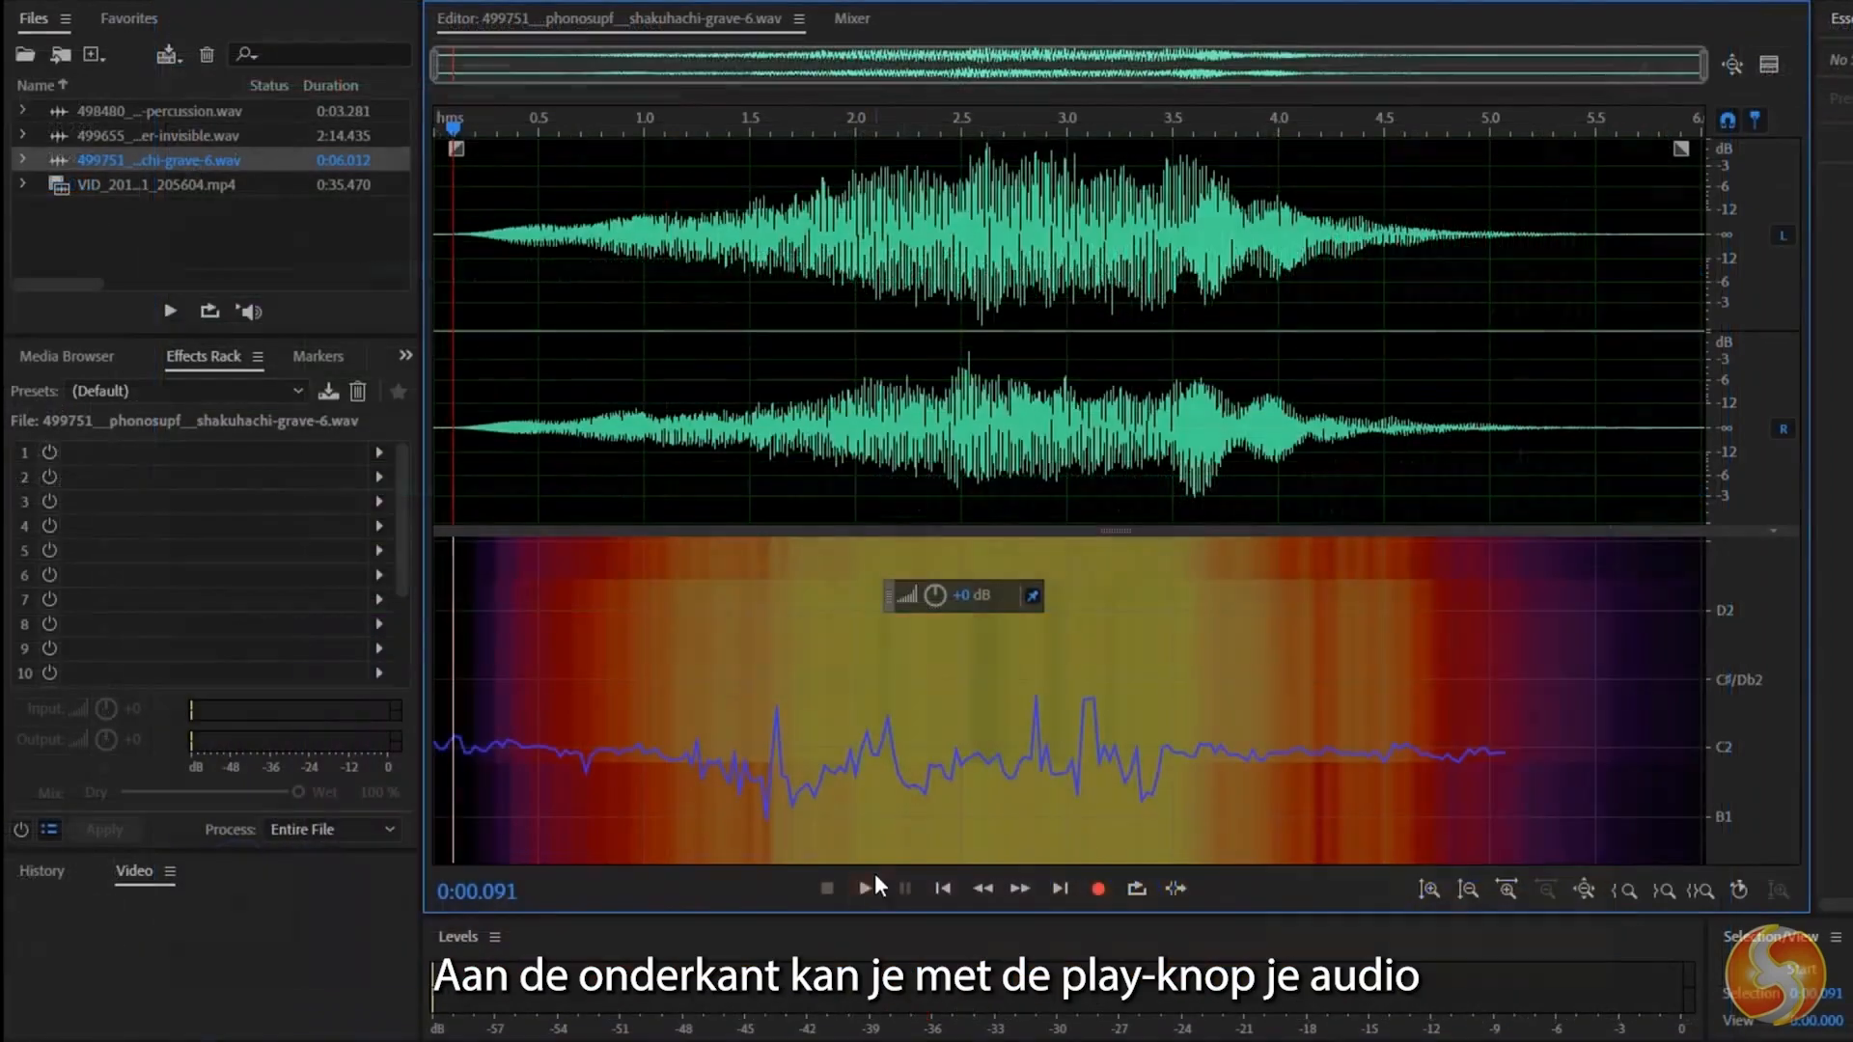
Play and pause the shakuhachi-grave-6 audio, and move the playhead to about 3.9 seconds.
click(866, 886)
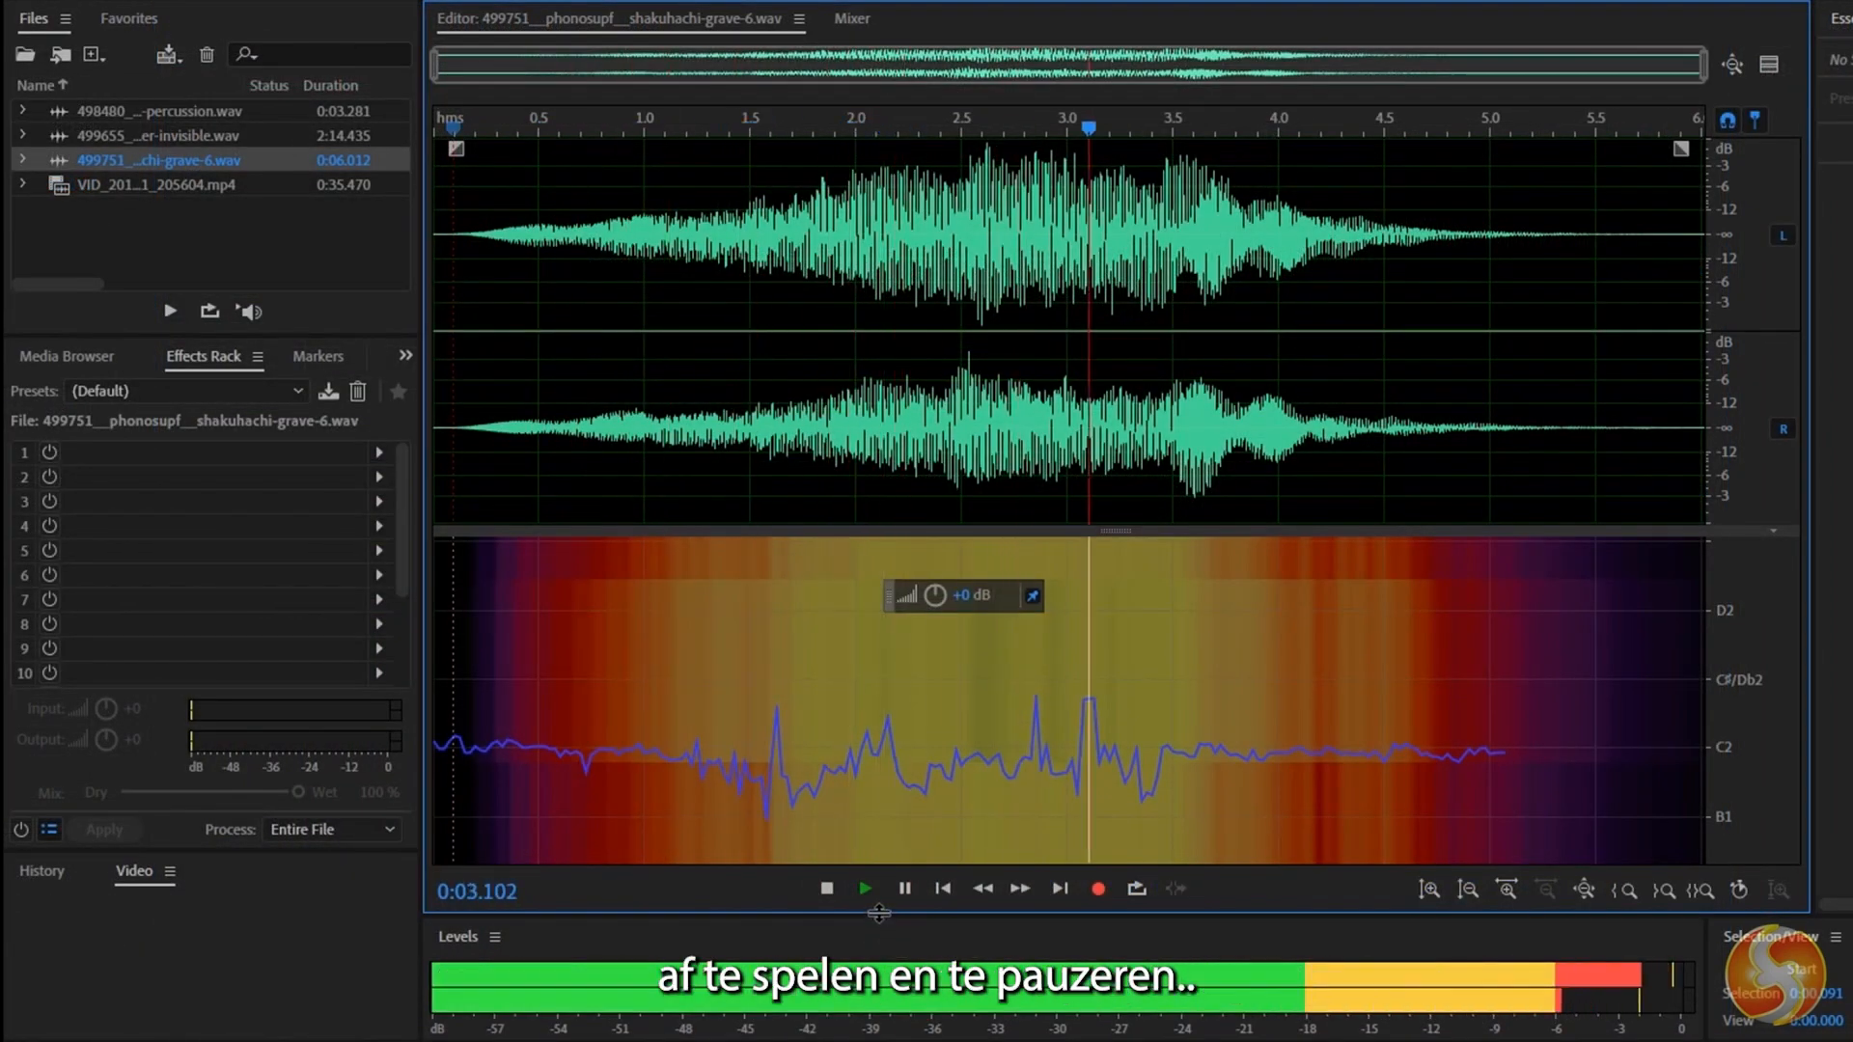
click(900, 889)
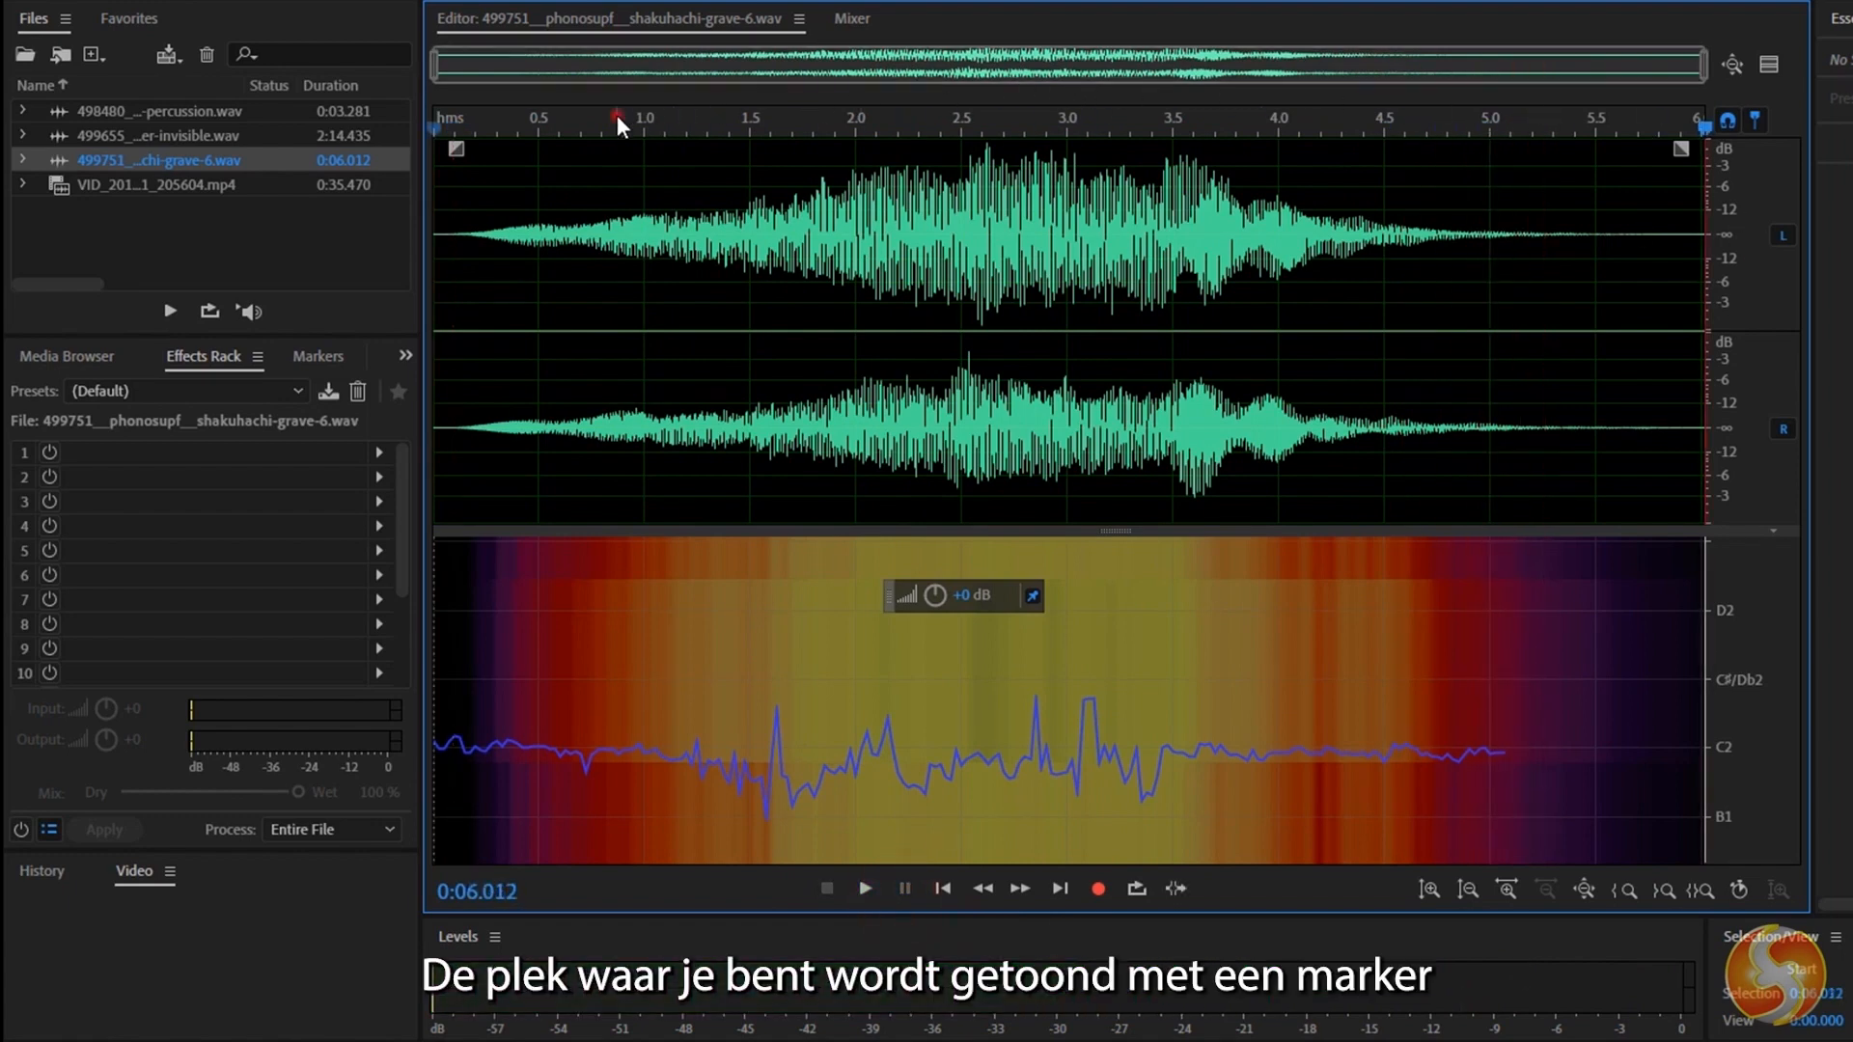
mouse_move(616, 114)
mouse_down()
mouse_move(1241, 119)
mouse_move(666, 120)
mouse_move(655, 159)
mouse_move(1139, 152)
mouse_up()
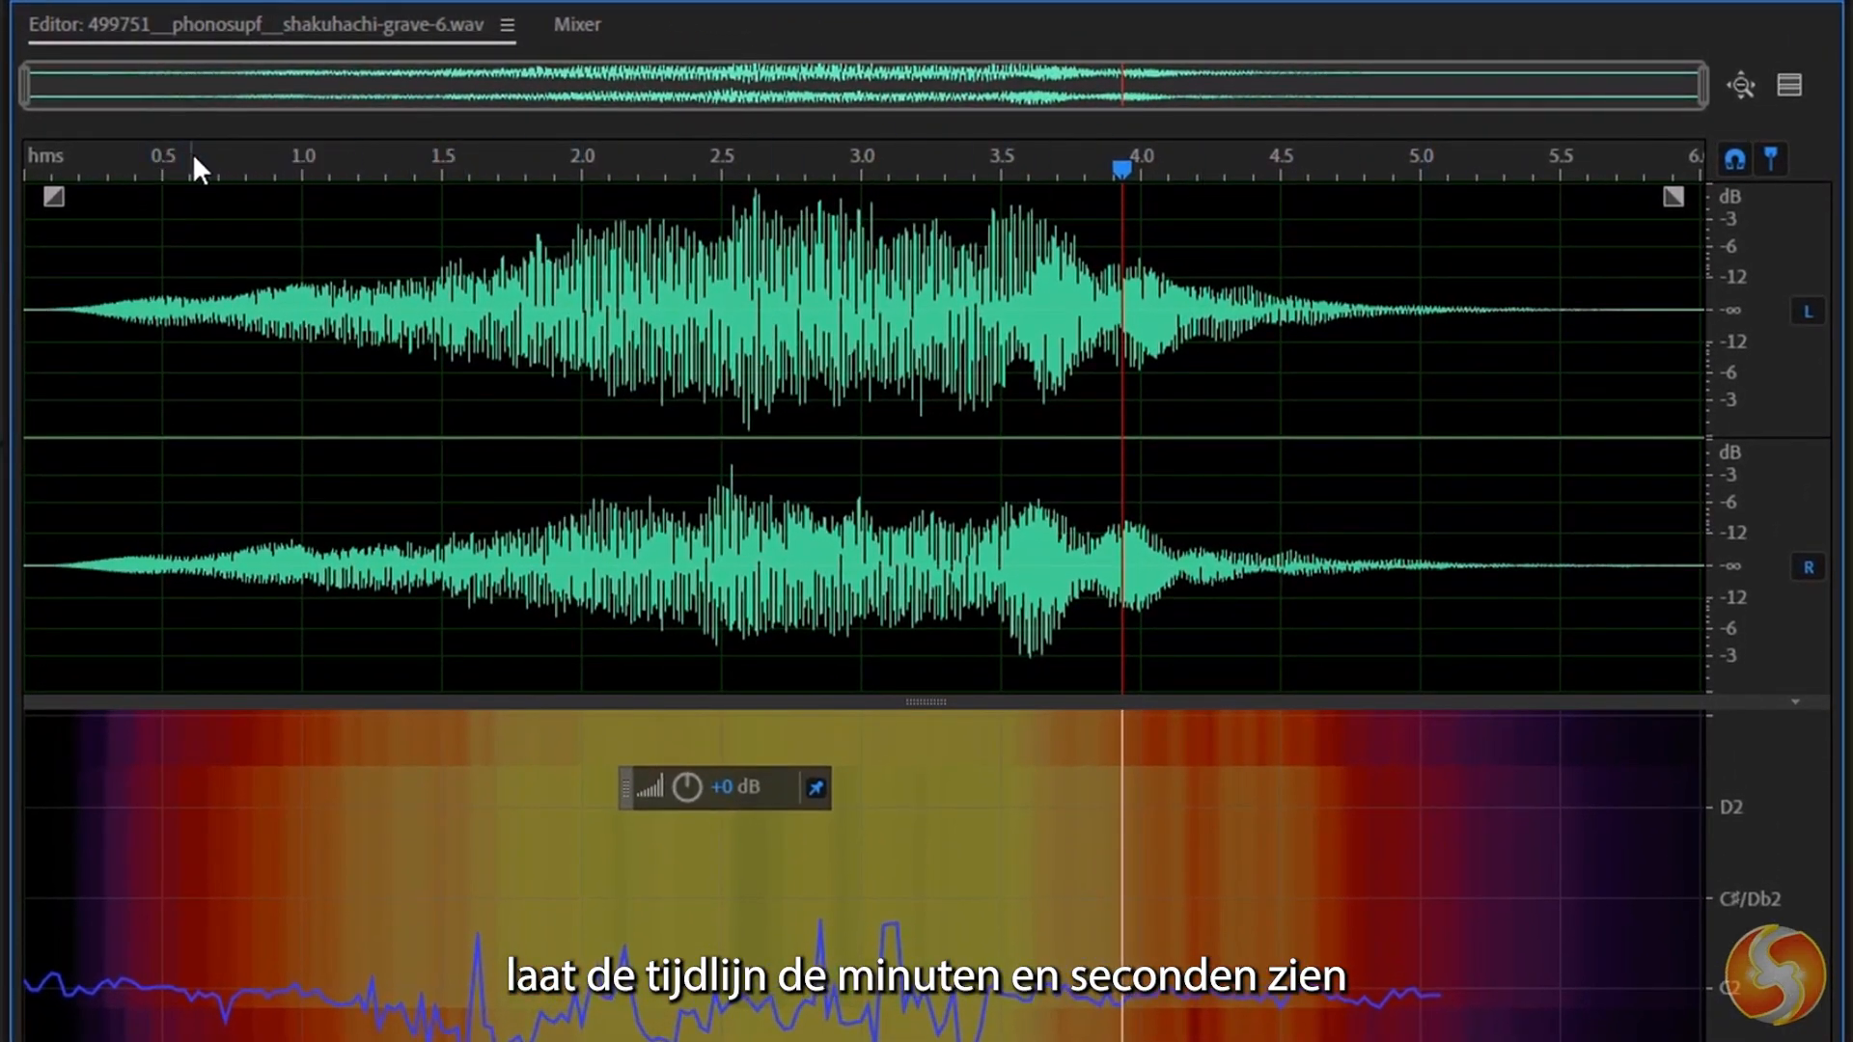
Change the timeline's time display format to Bars and Beats.
right_click(303, 156)
mouse_move(576, 174)
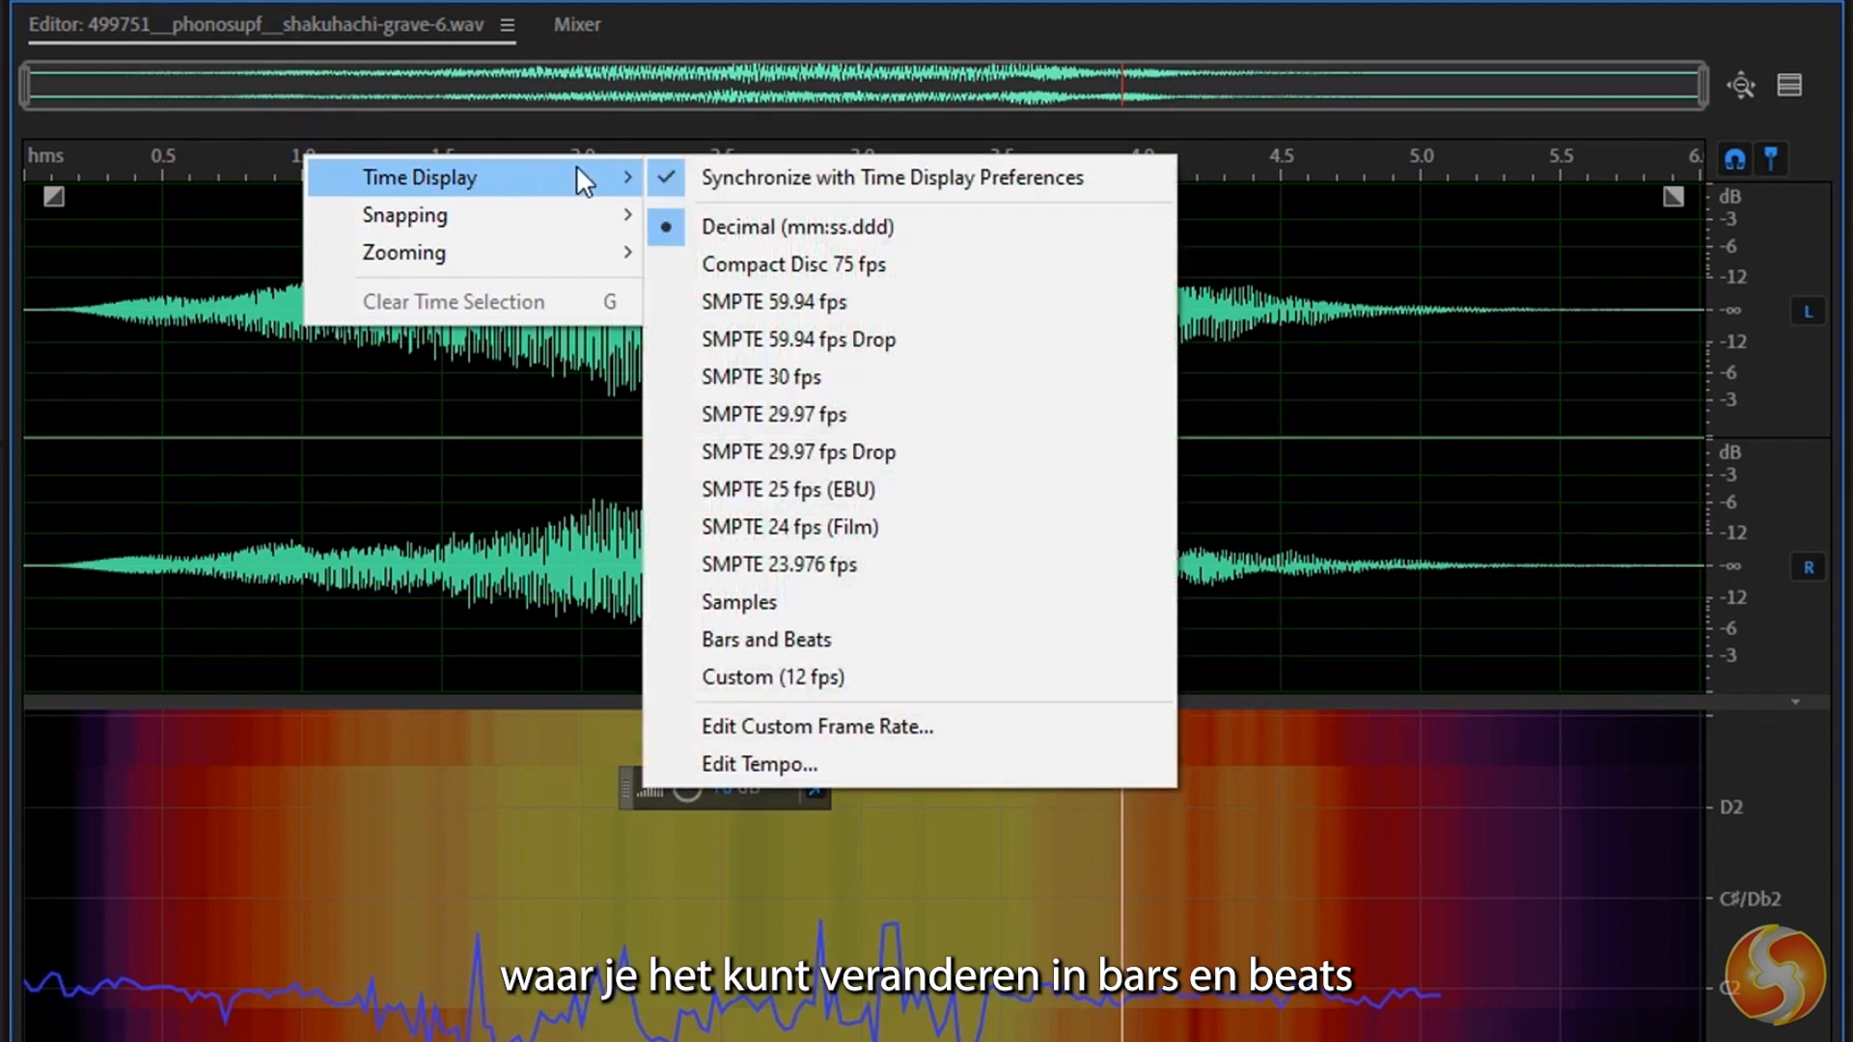
click(797, 633)
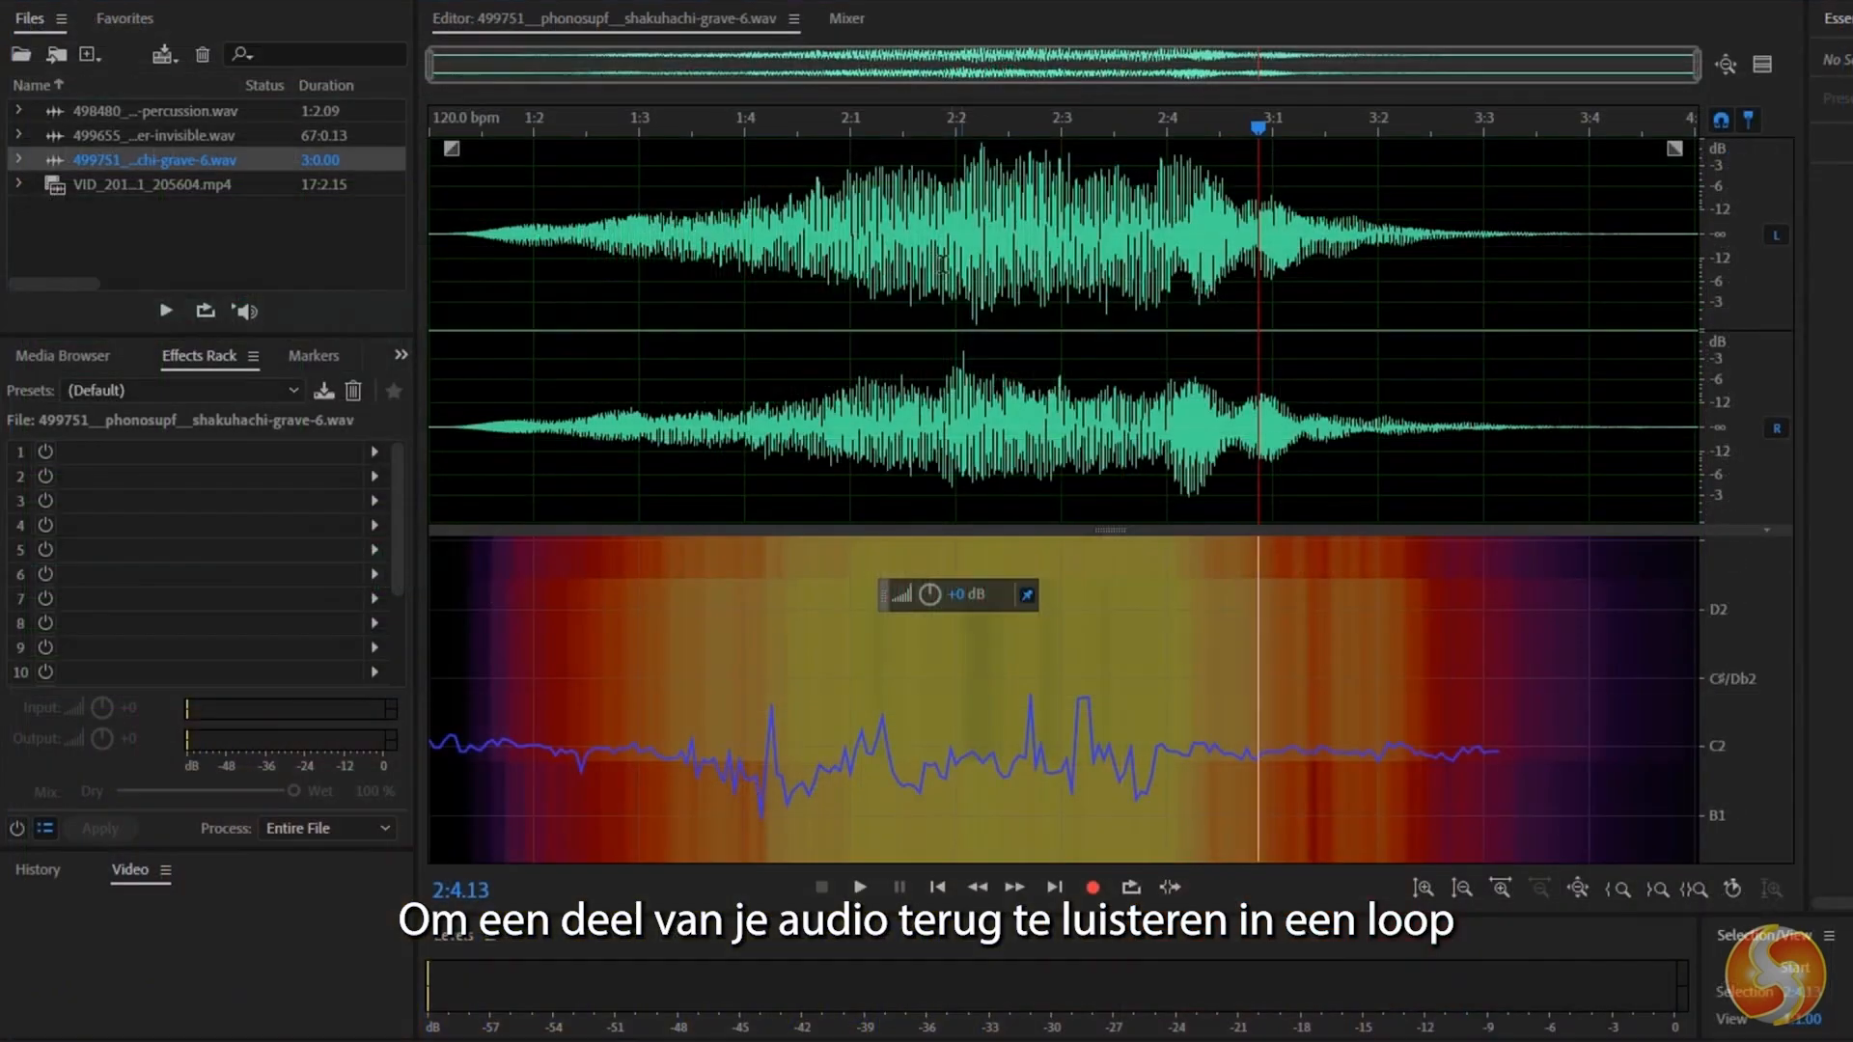
Select the waveform portion from 2:1.08 to about 2:3 and play it back in a loop.
drag(661, 358, 887, 339)
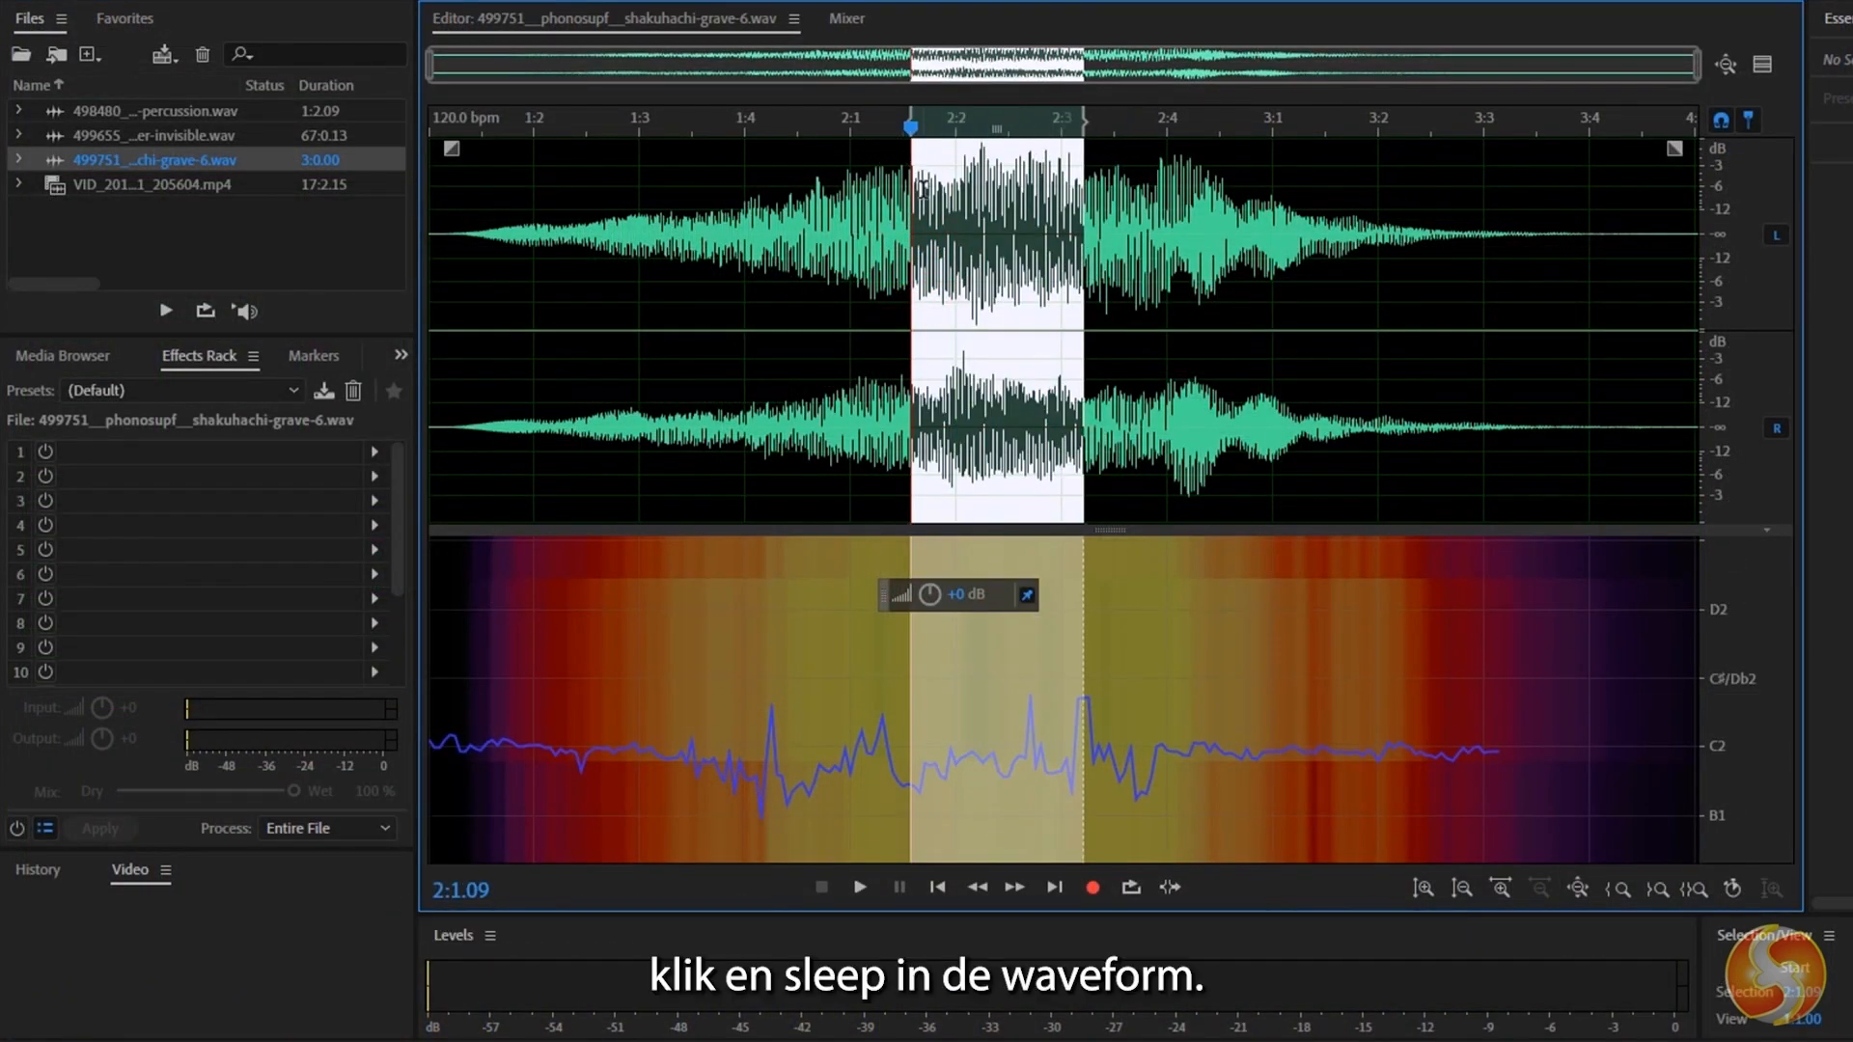
drag(1132, 231, 1276, 275)
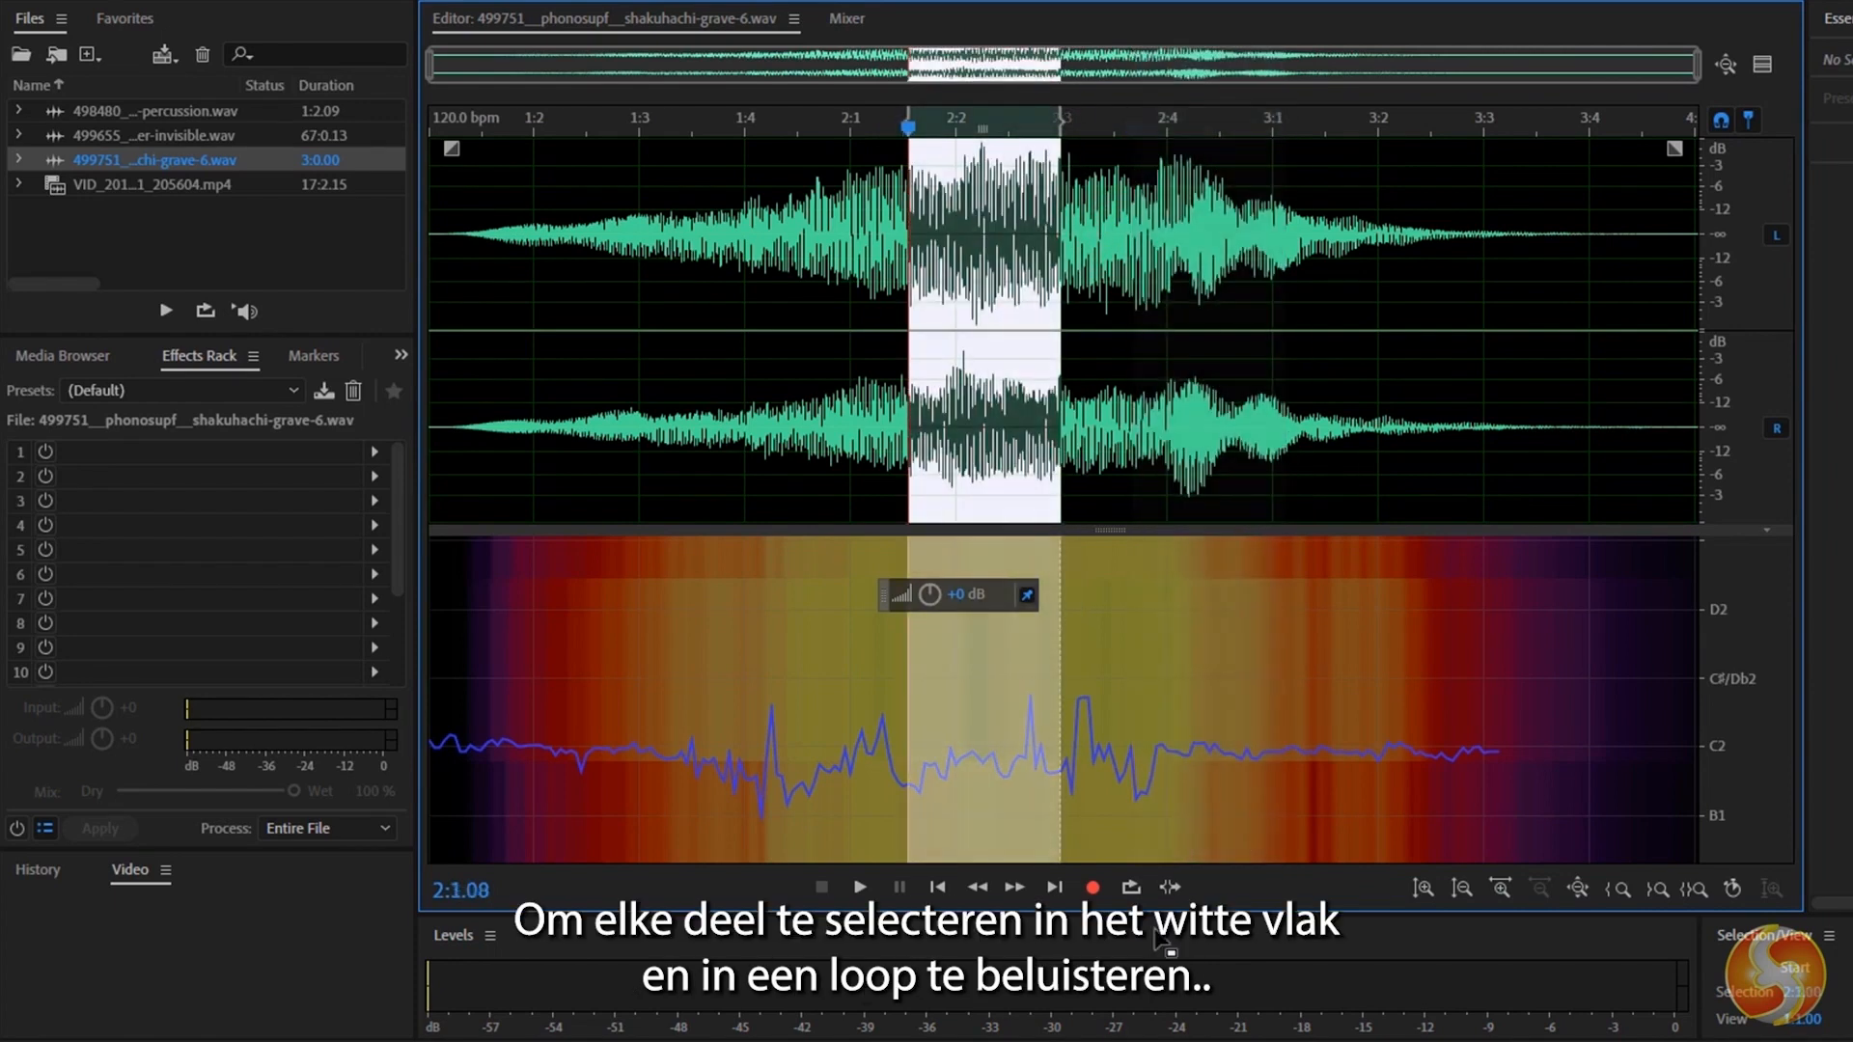
click(1133, 888)
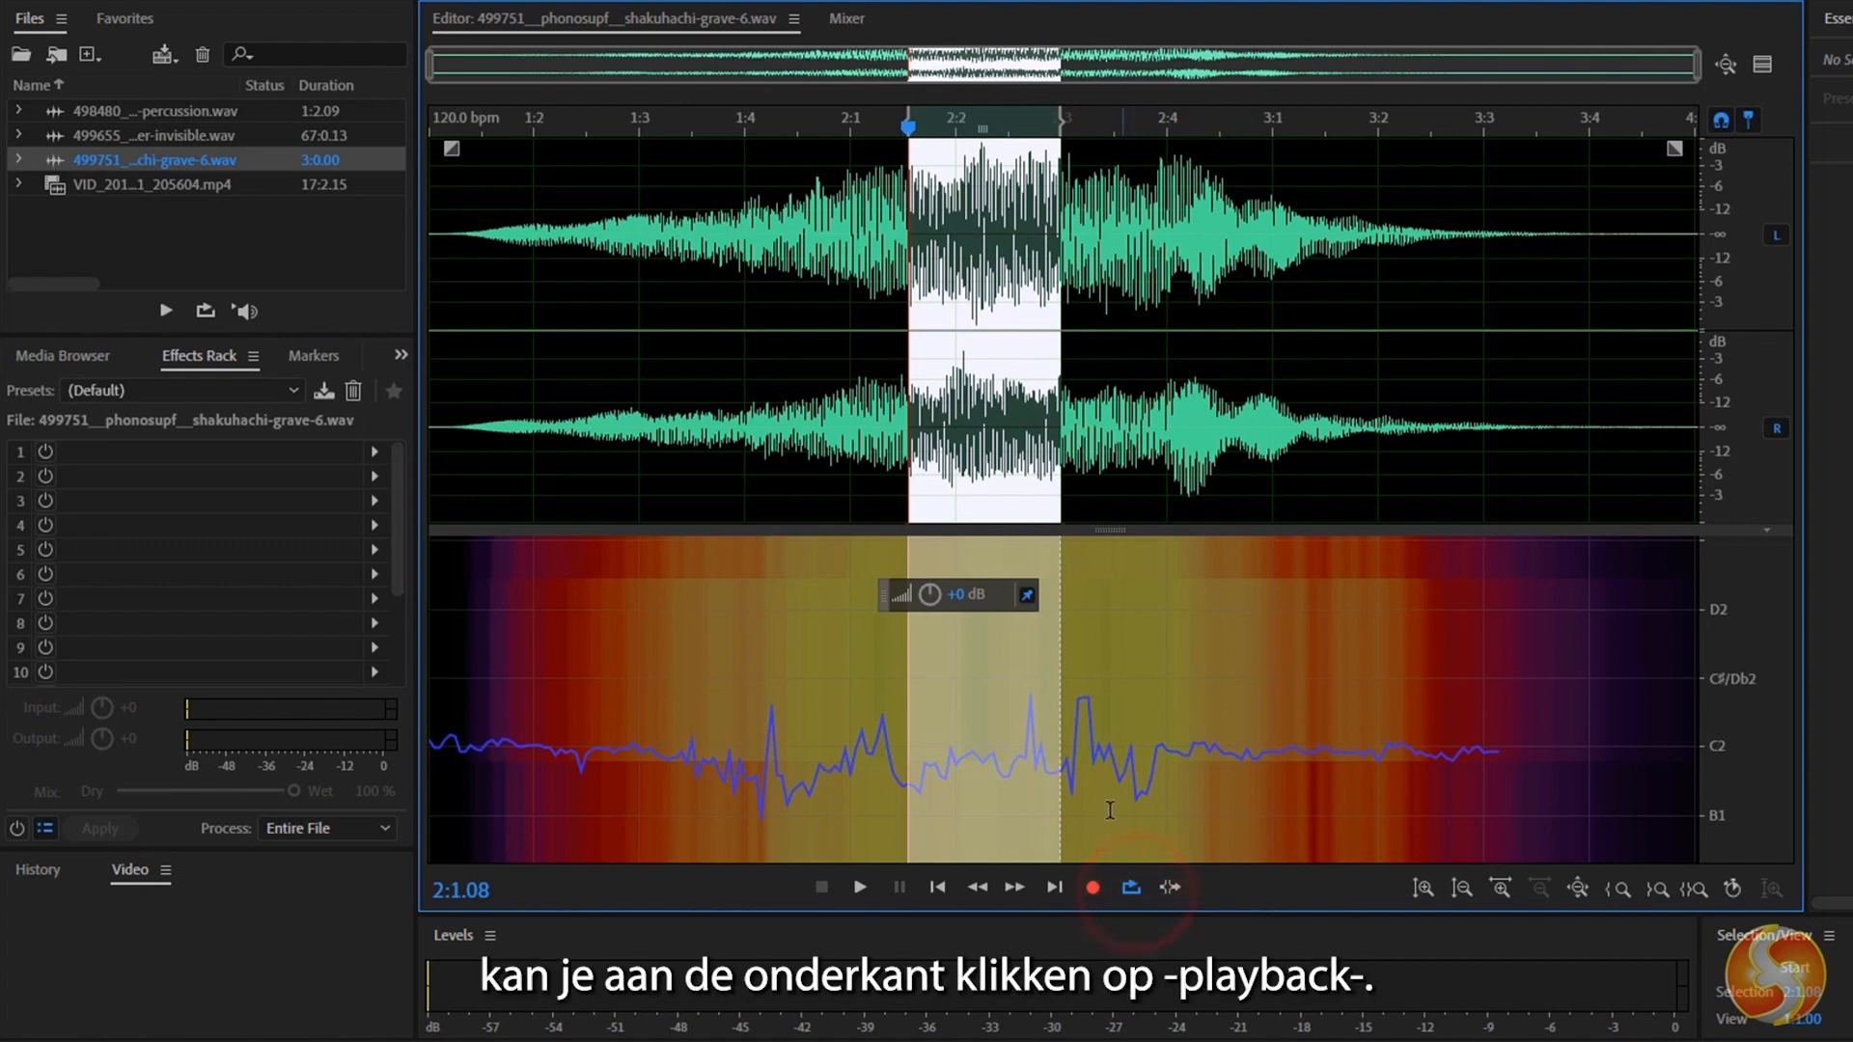
click(858, 888)
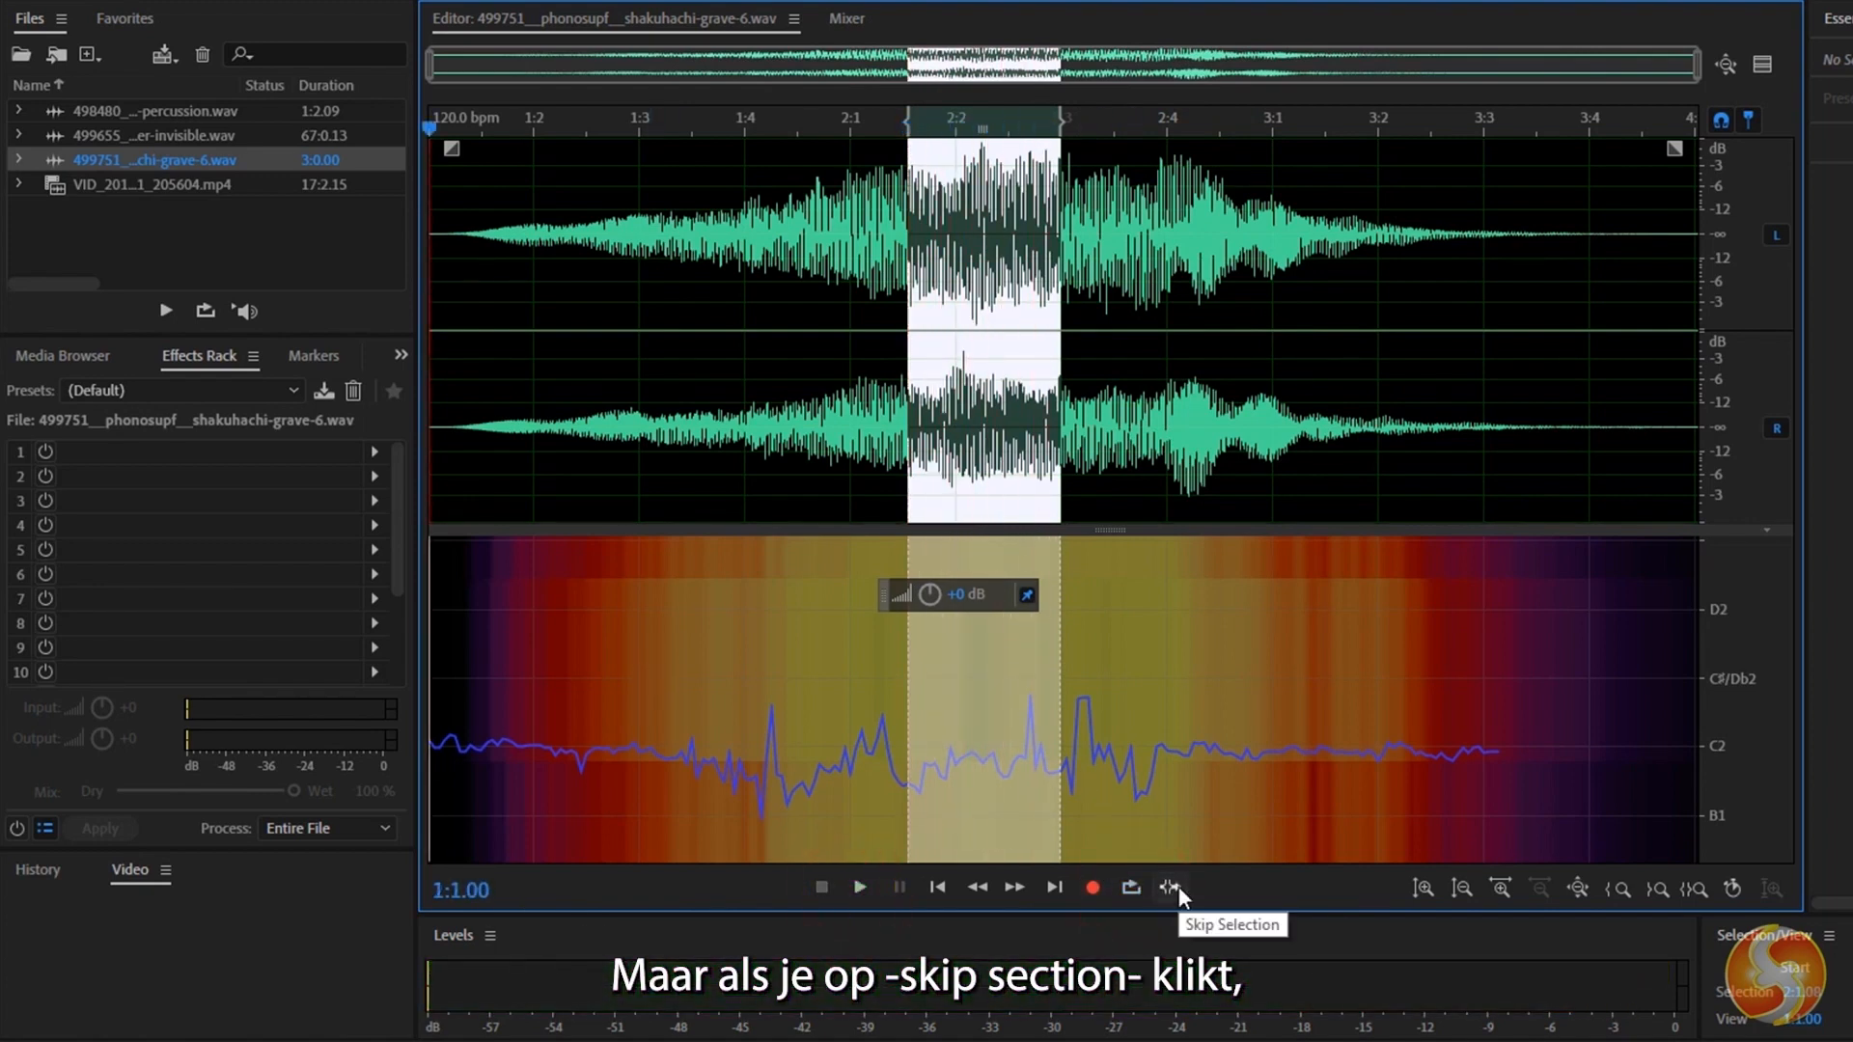
Play the audio with the selected portion skipped, and record new audio over the waveform starting at 1:4.02.
click(859, 888)
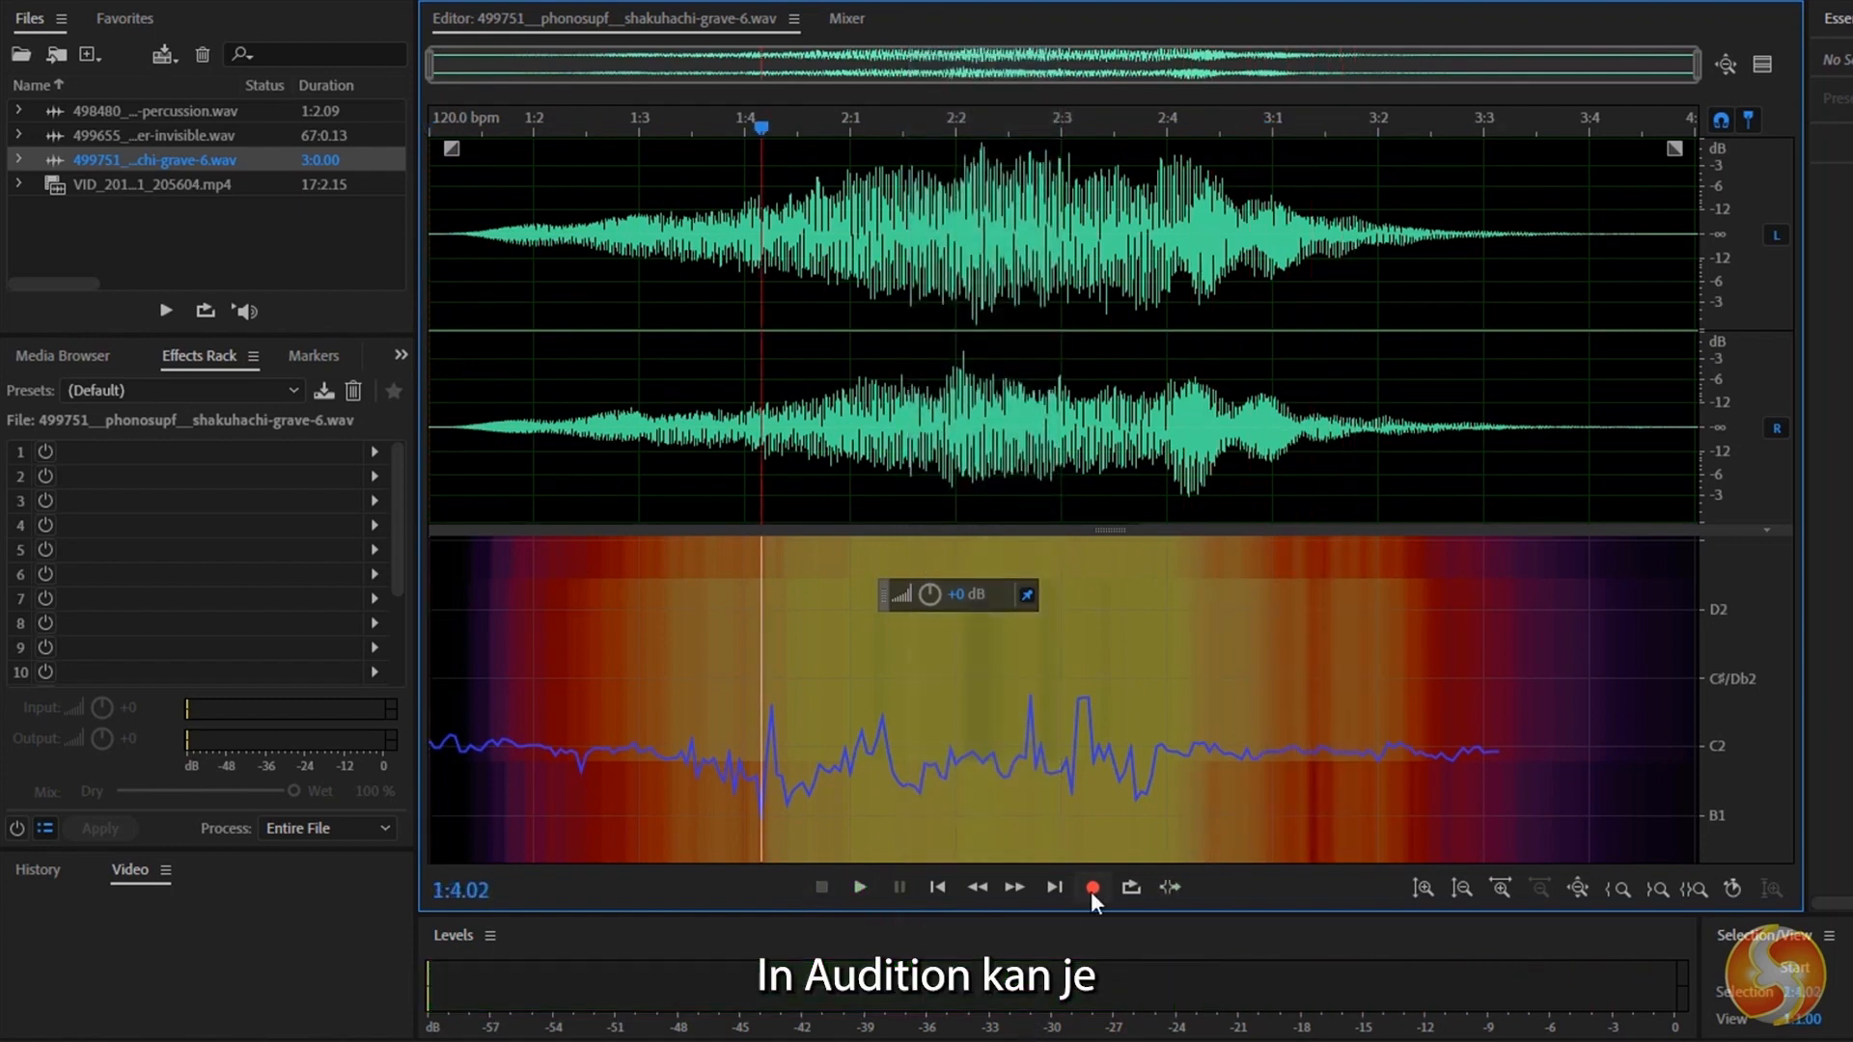
click(1093, 888)
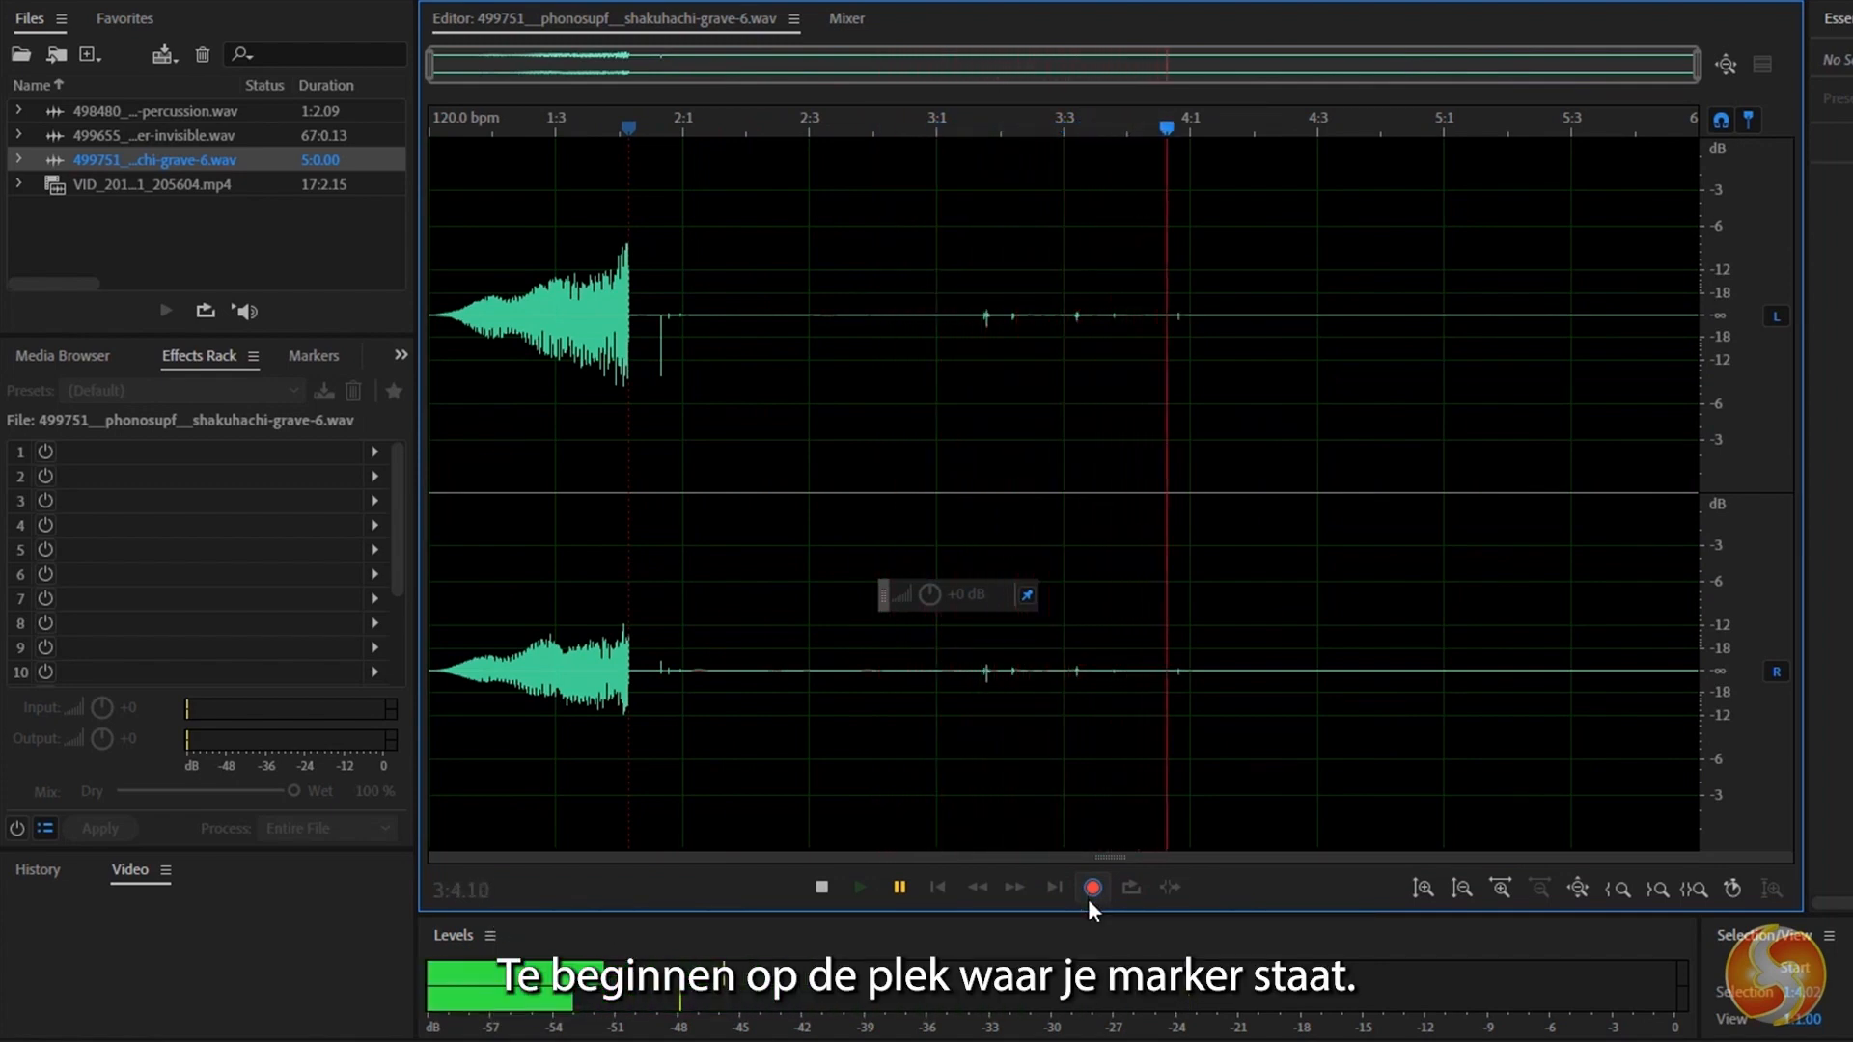
click(1090, 887)
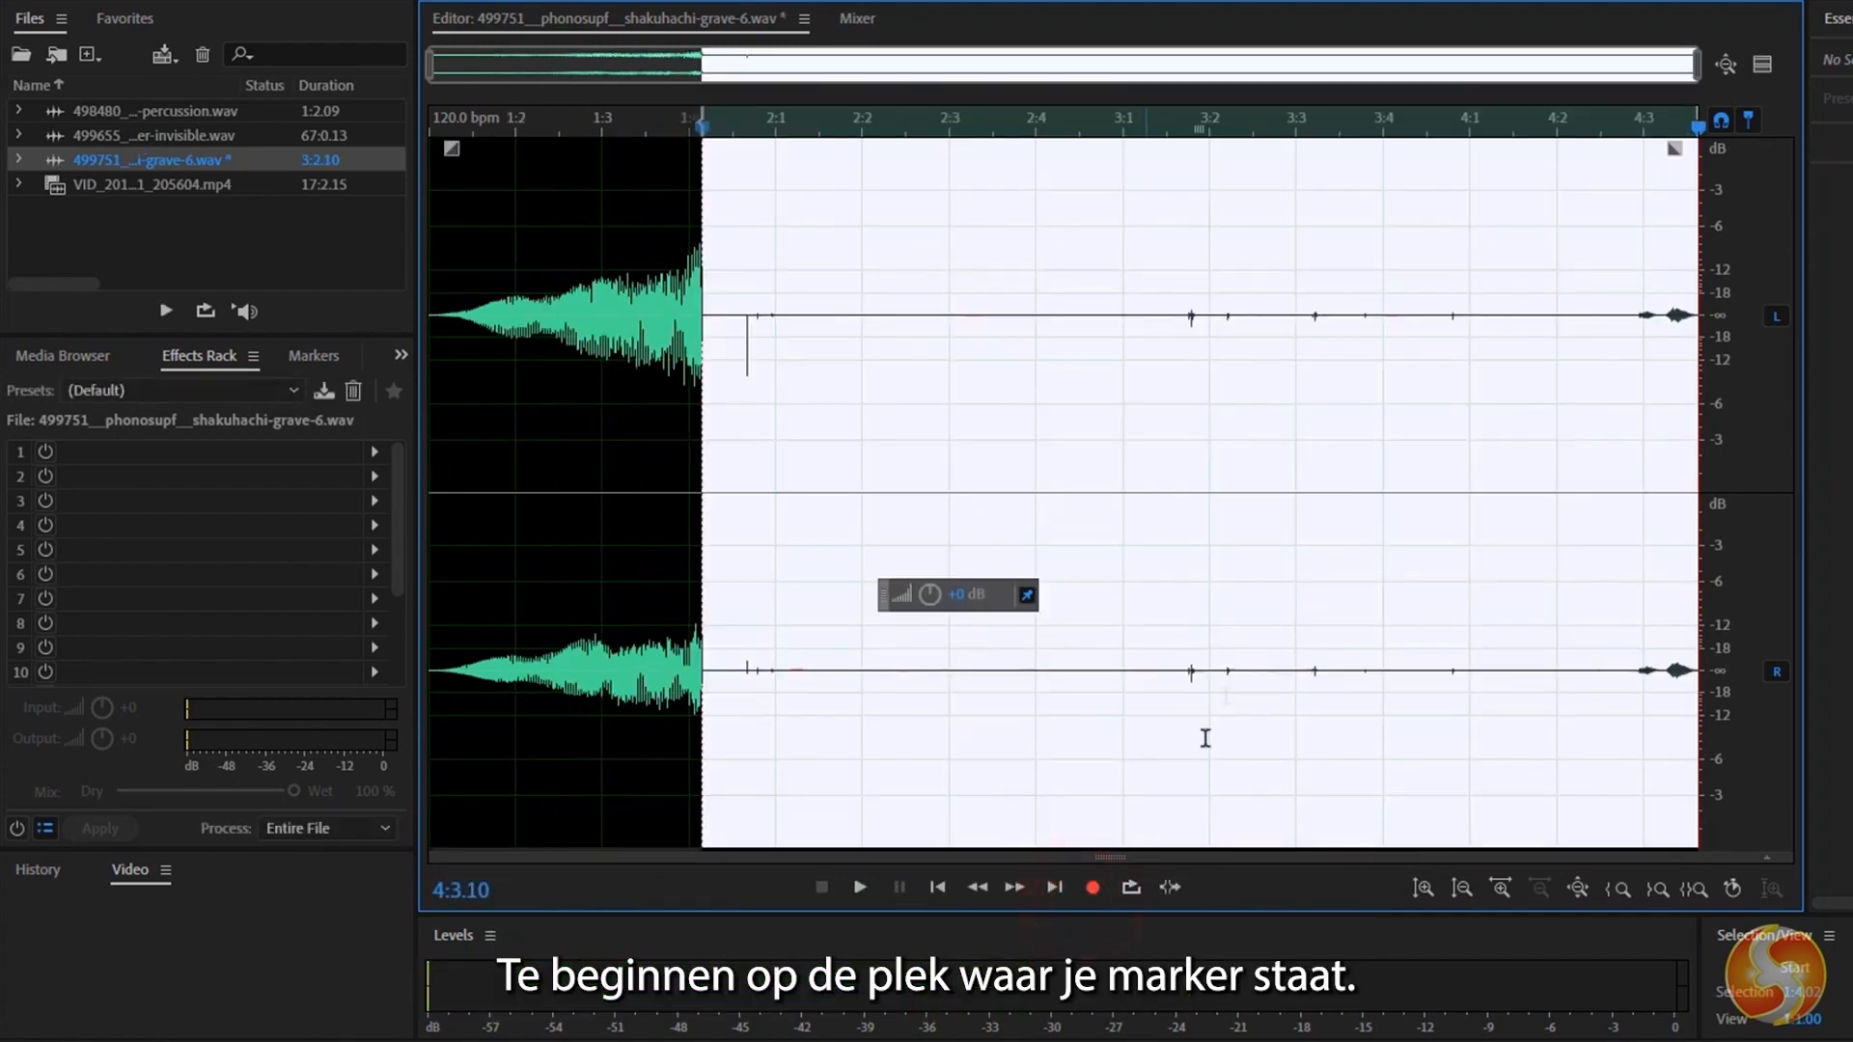
click(1189, 280)
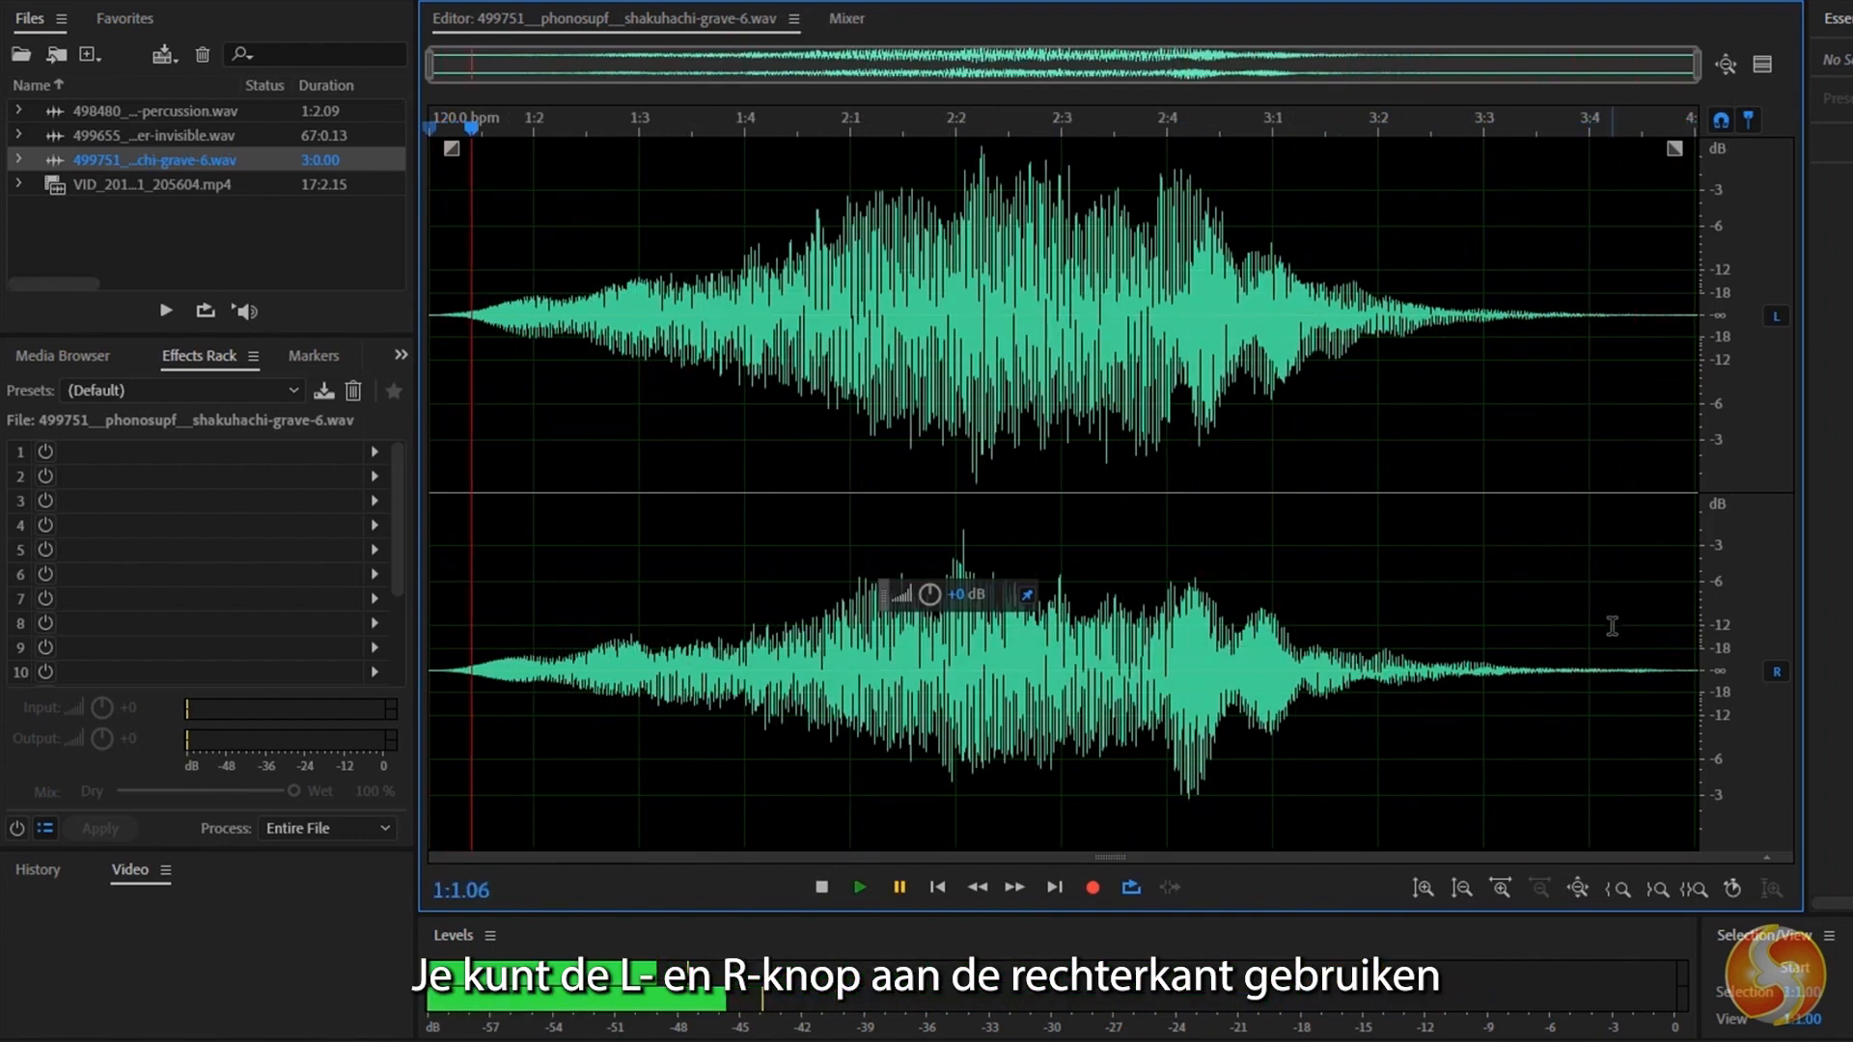
Mute the left channel during looped playback, and unmute it.
click(1776, 315)
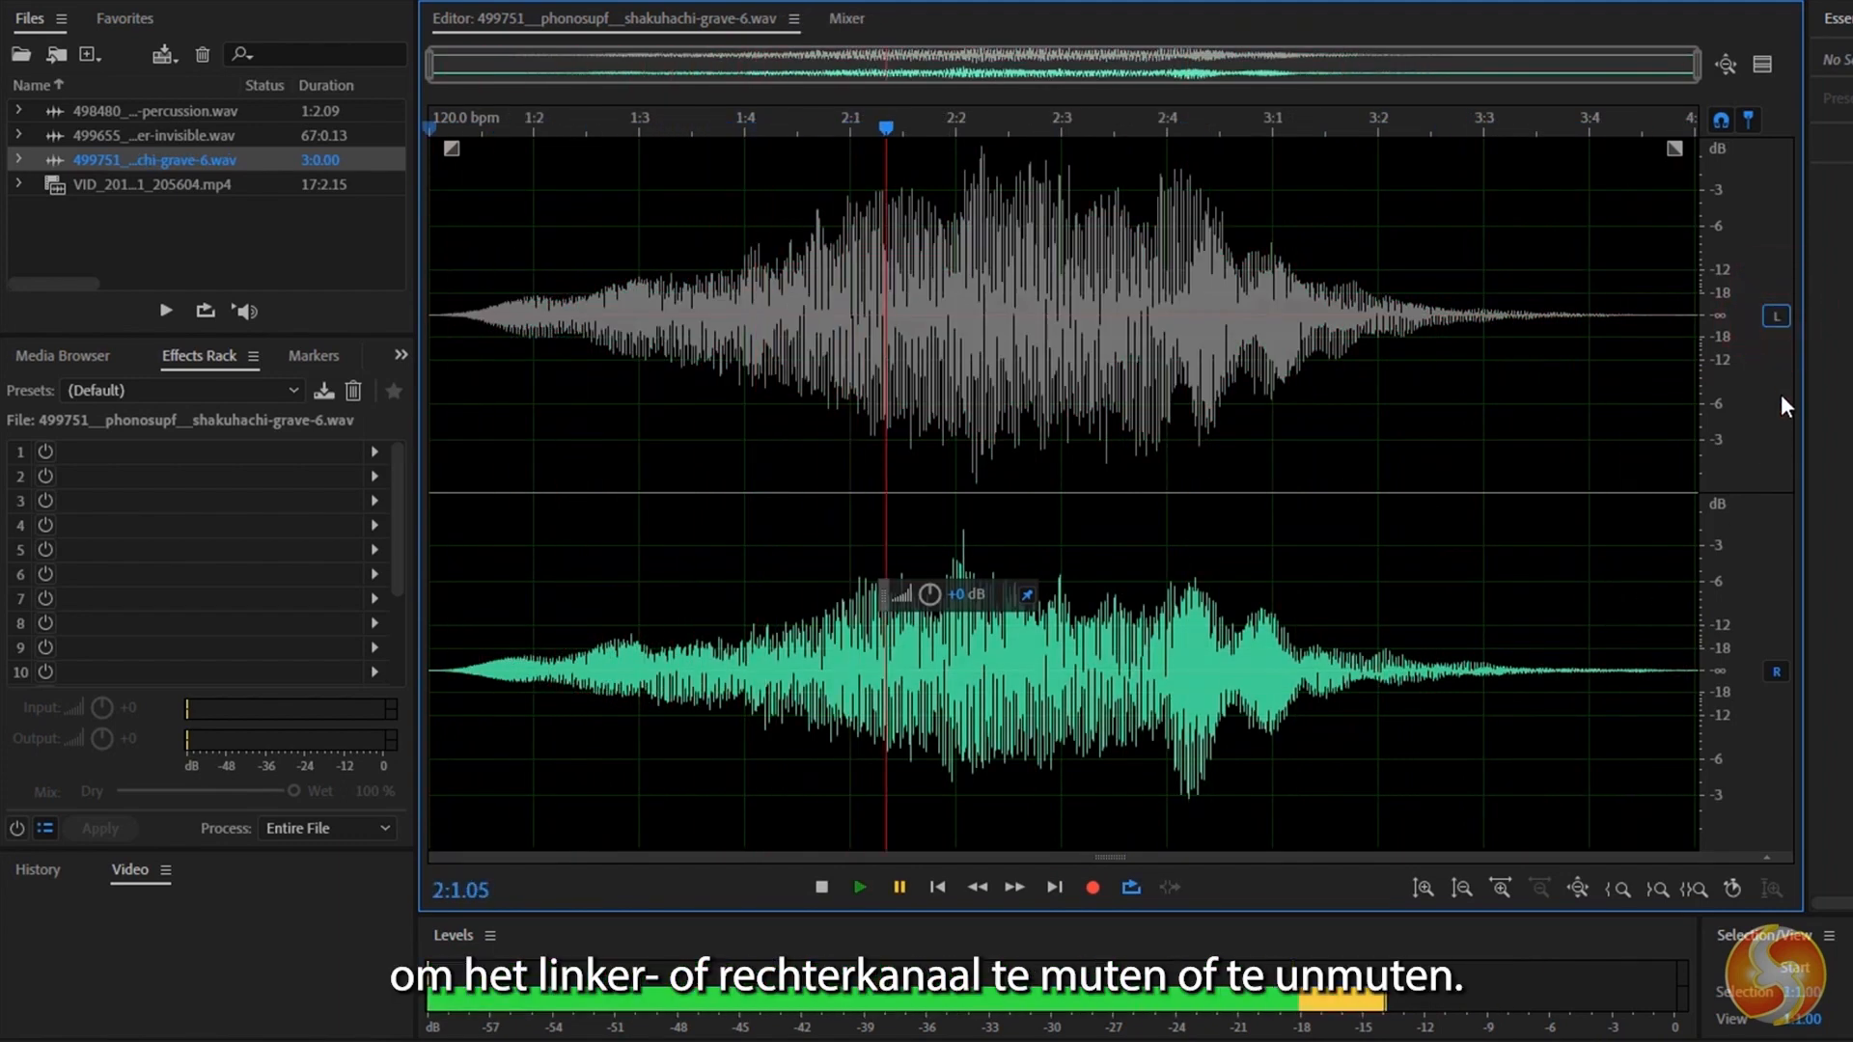
click(1776, 318)
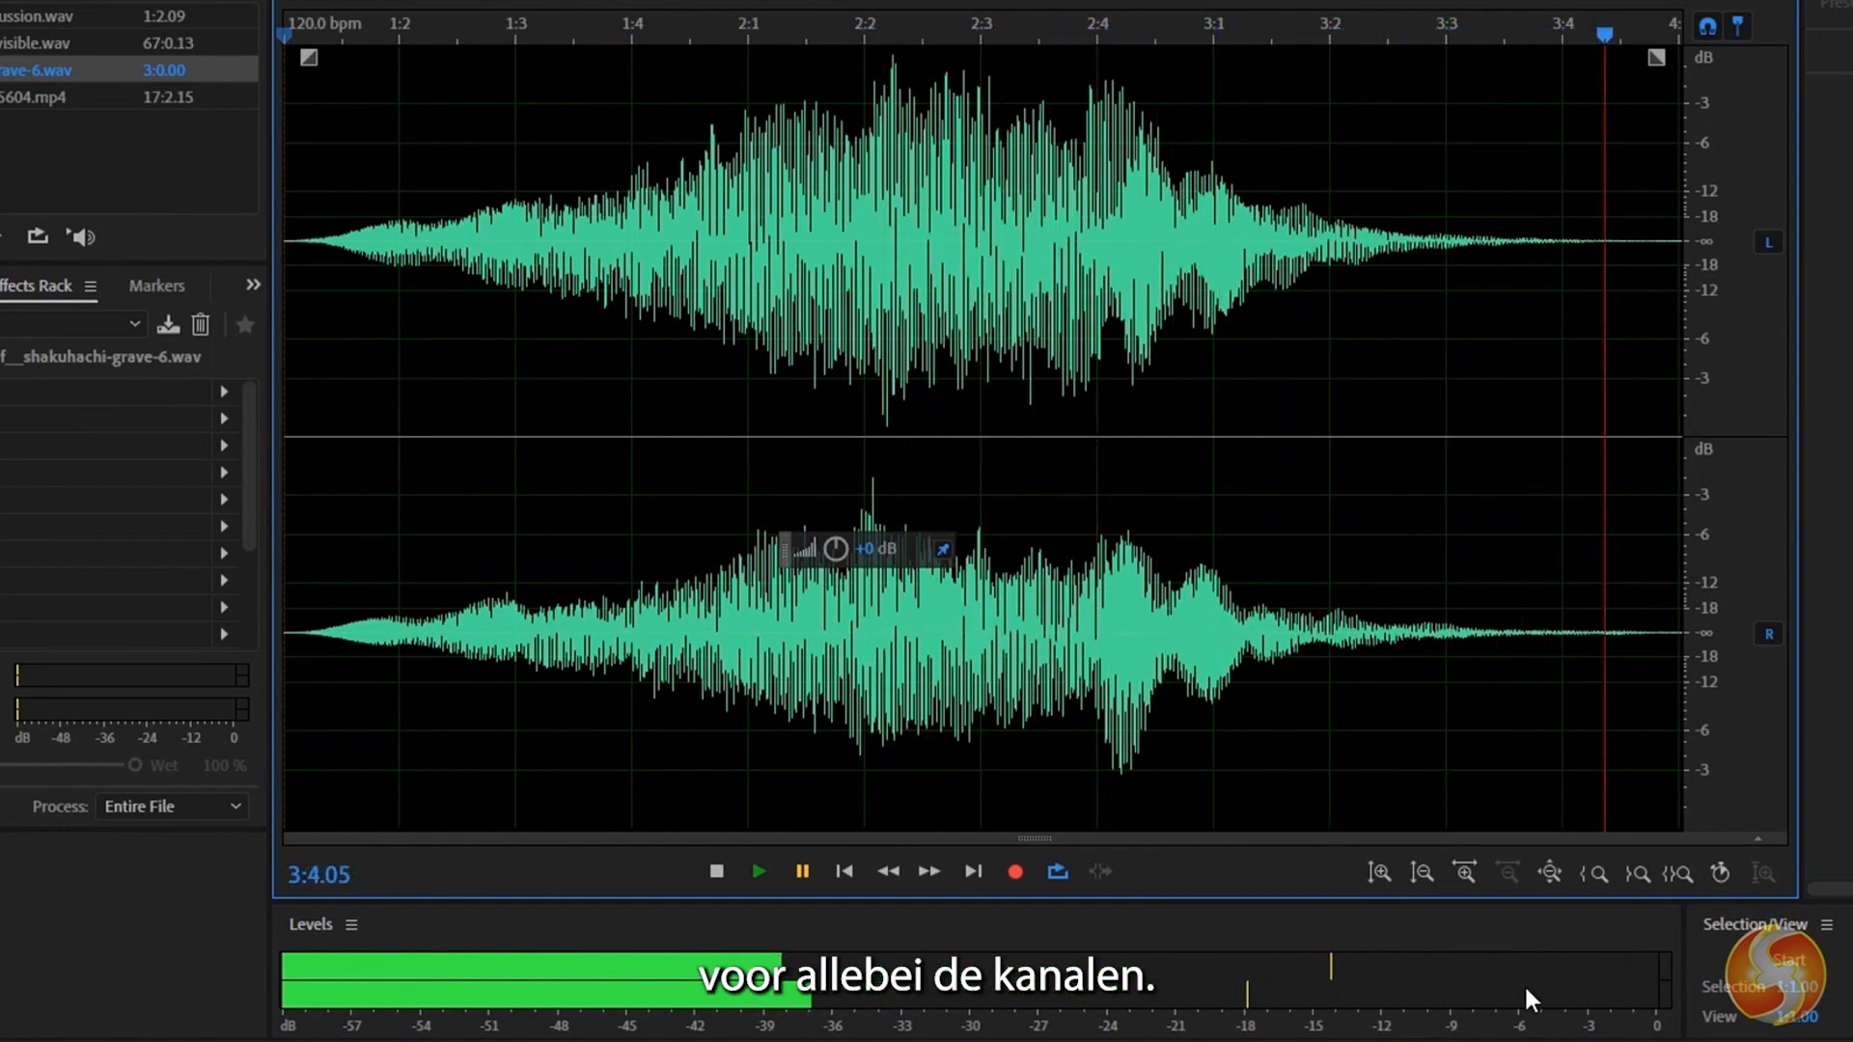
Lower the whole file's volume by about 6.6 dB and play the audio back.
click(761, 874)
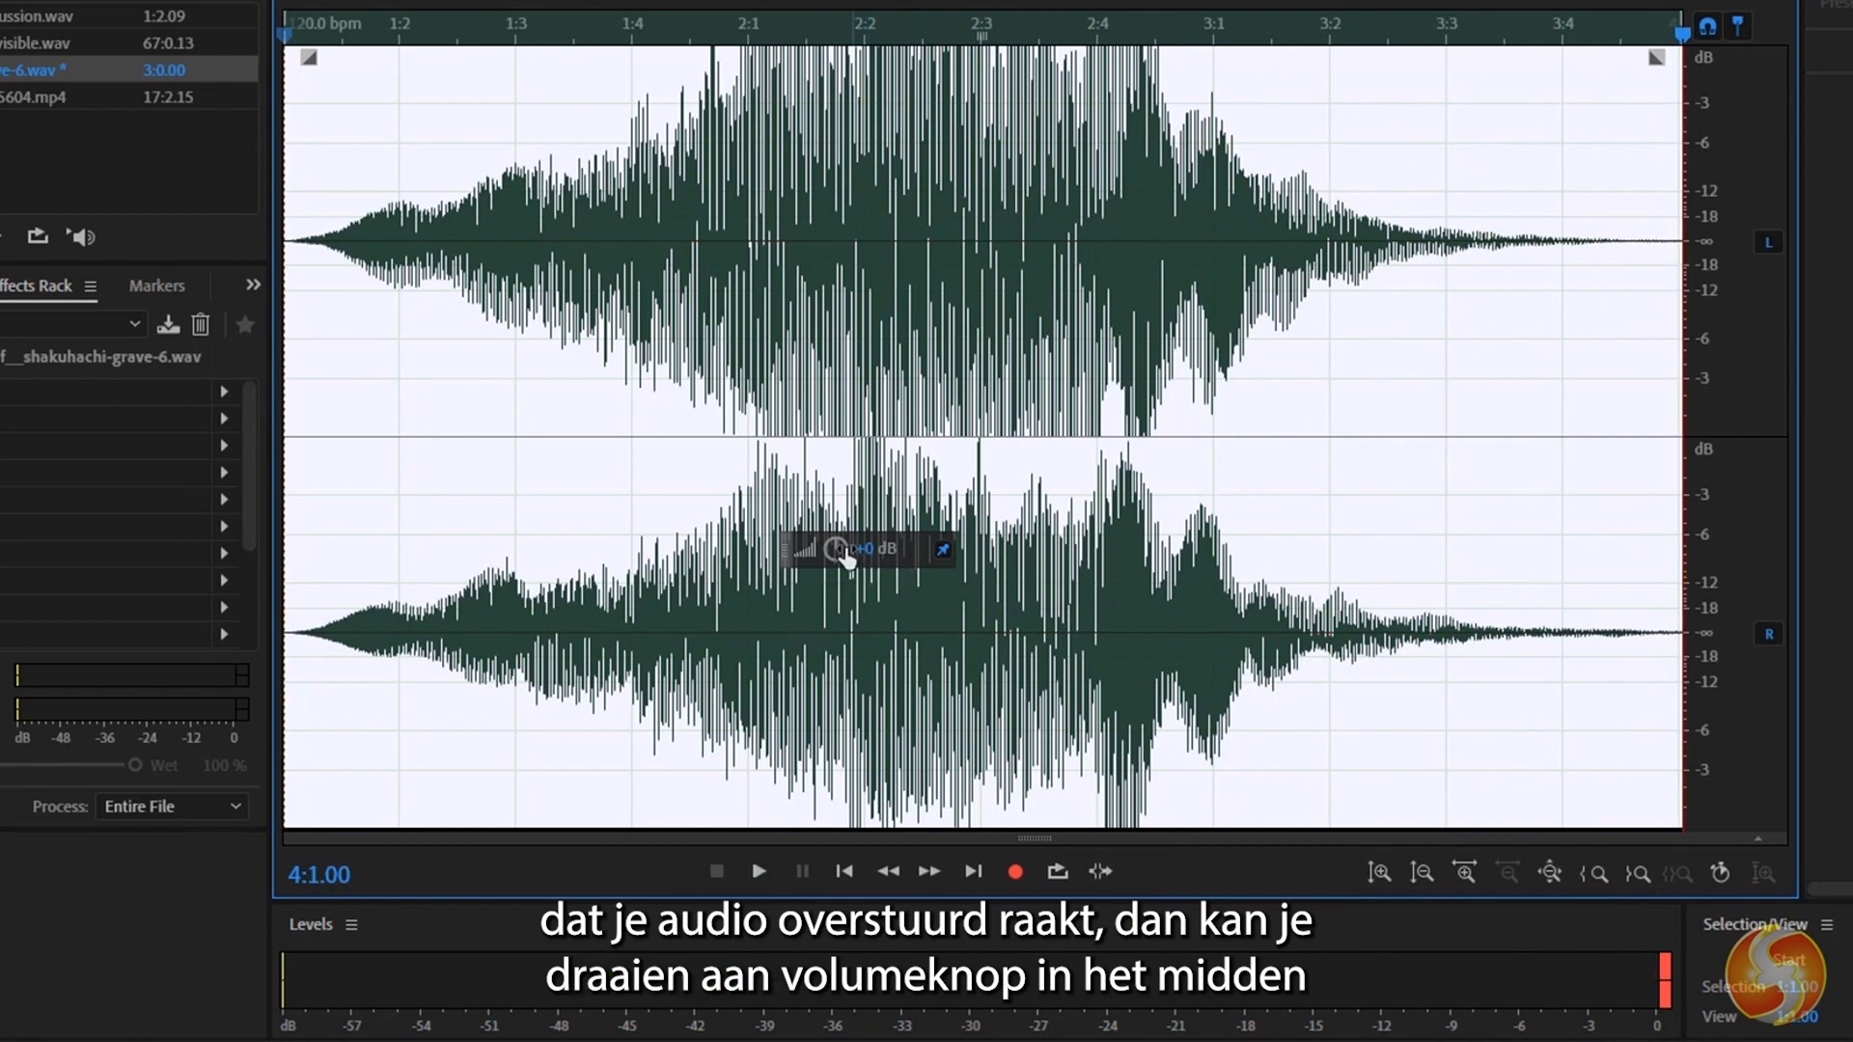
drag(843, 552, 788, 561)
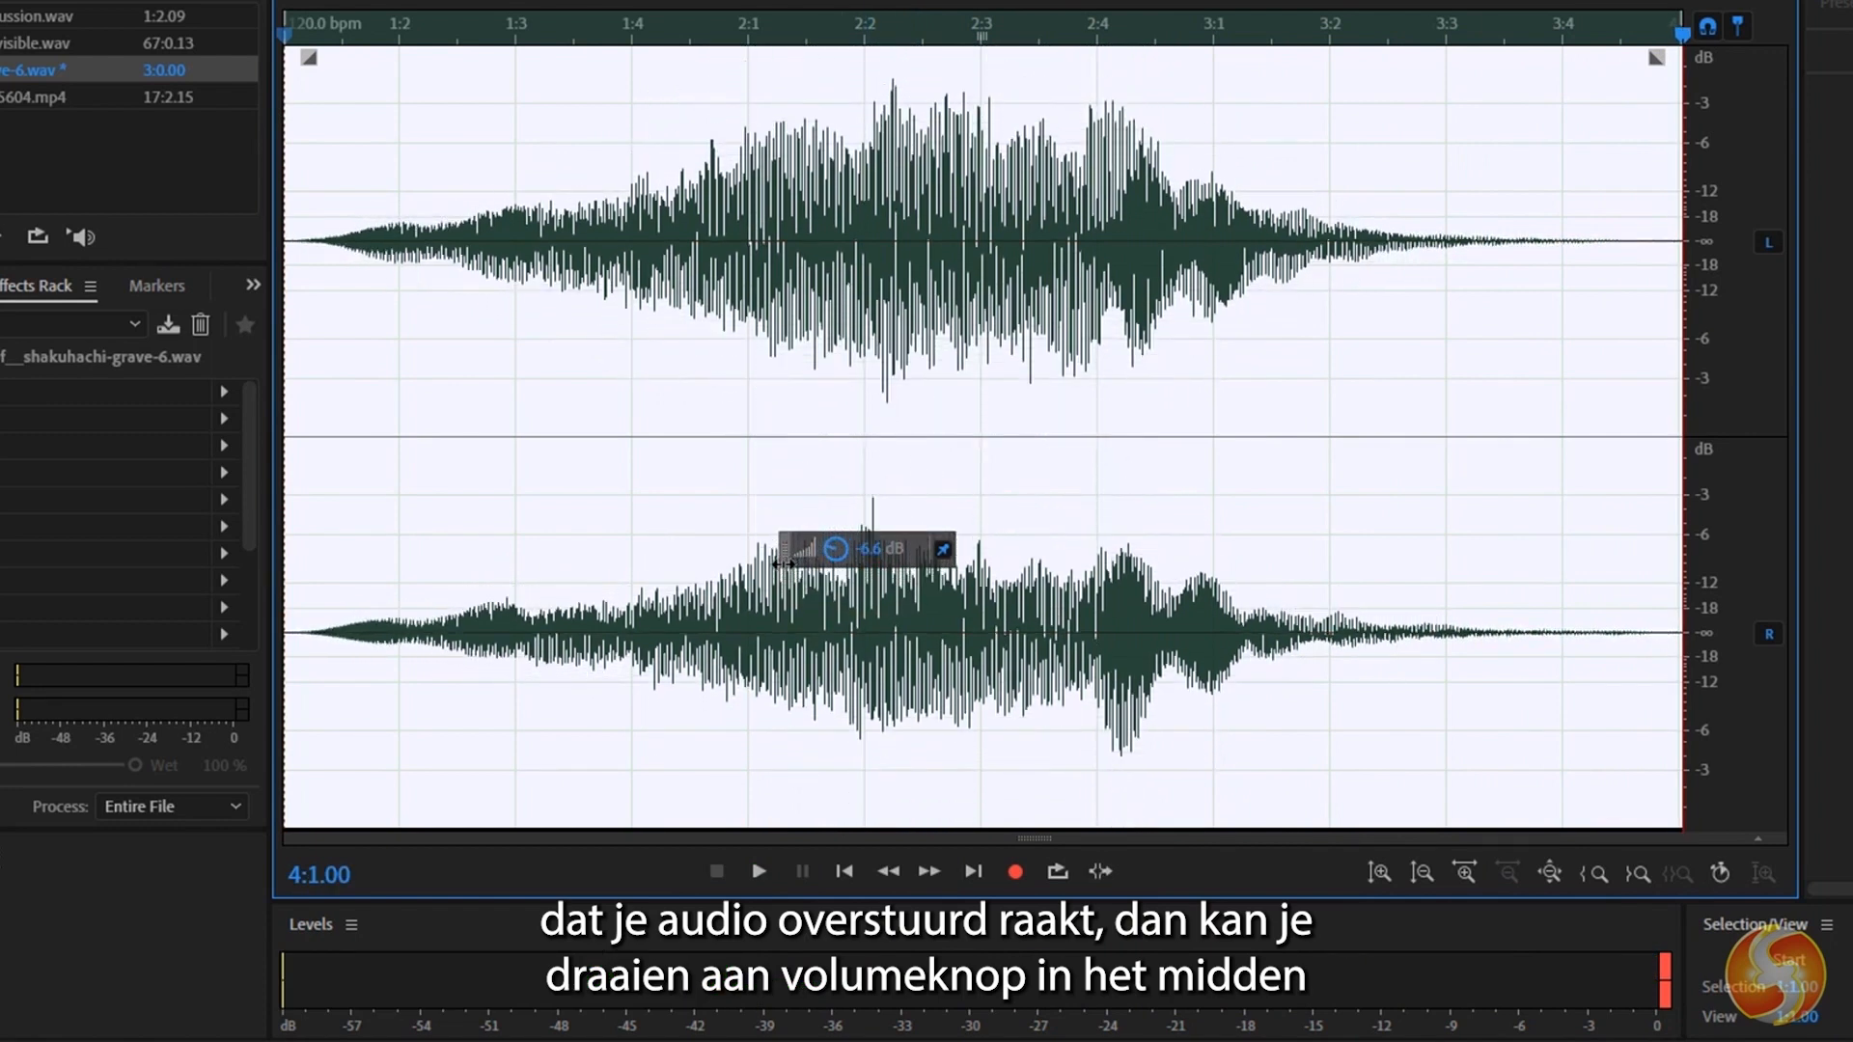
click(772, 871)
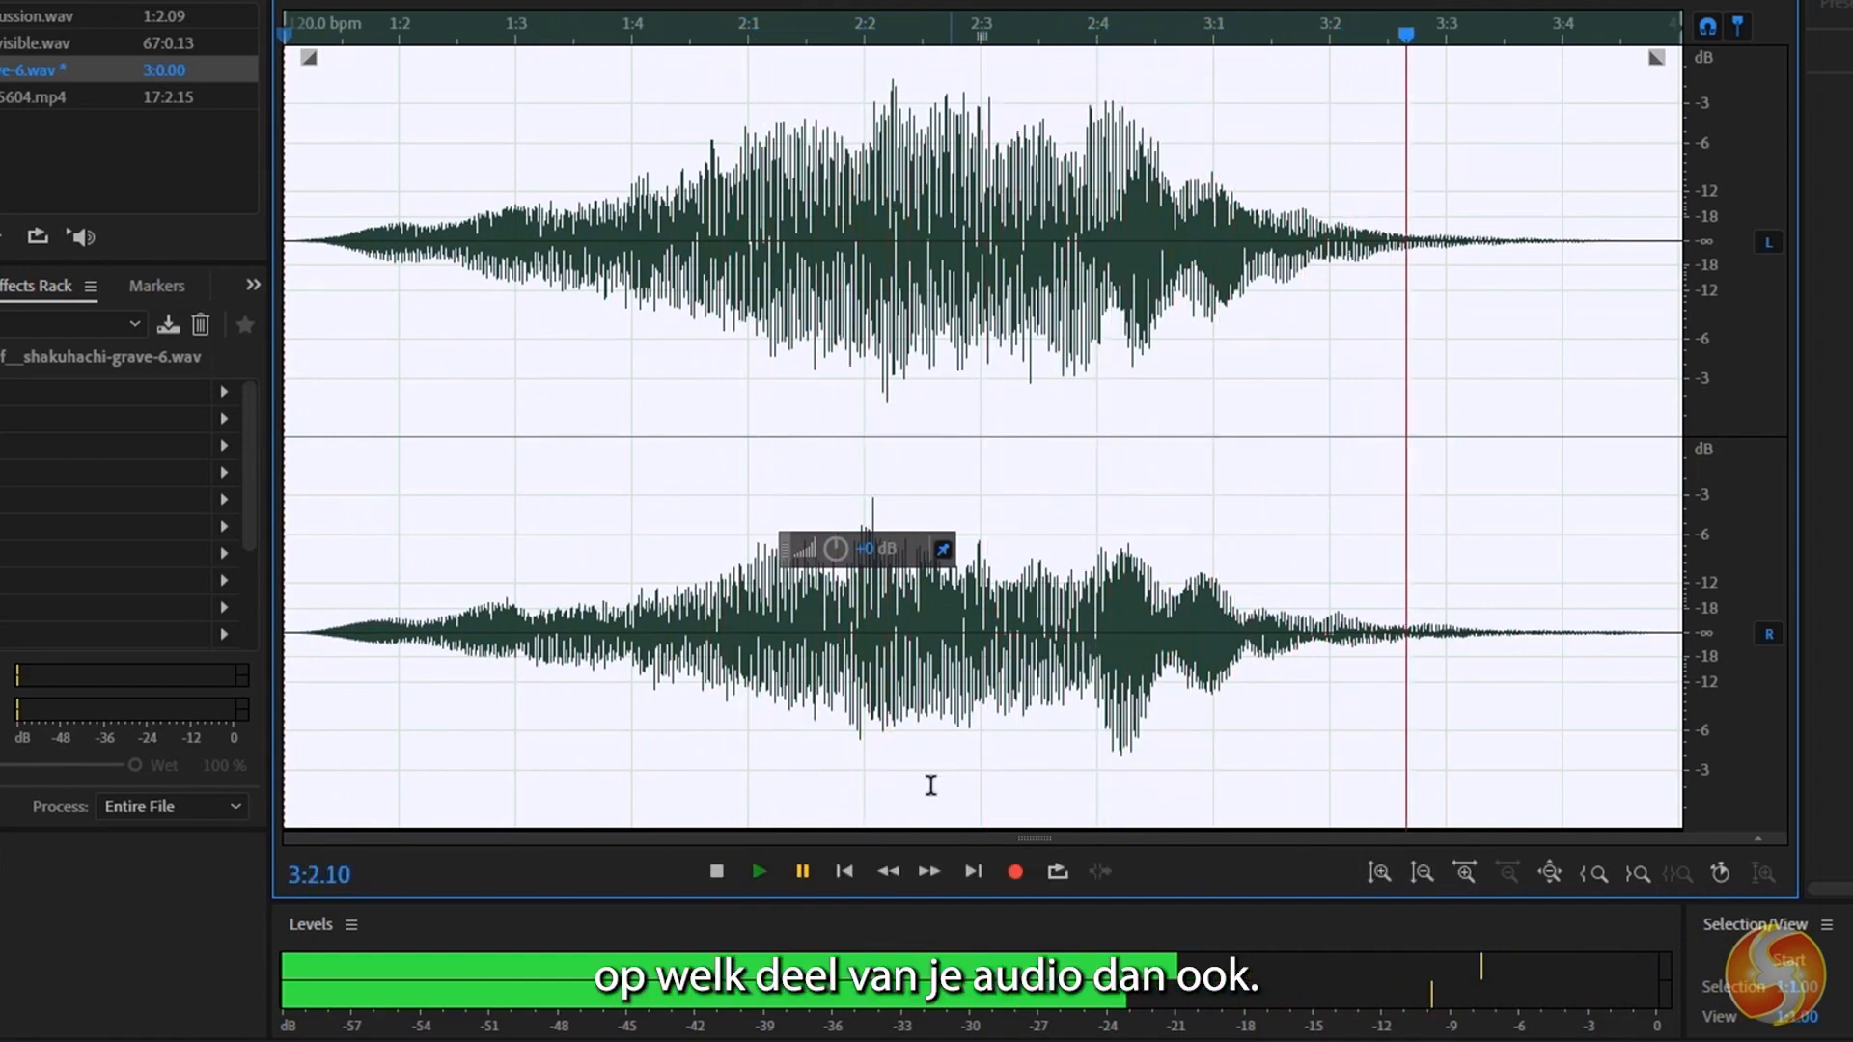
Cut the waveform portion from 1:4.04 to about 2:2 and paste it at 2:4.11.
drag(796, 265, 890, 267)
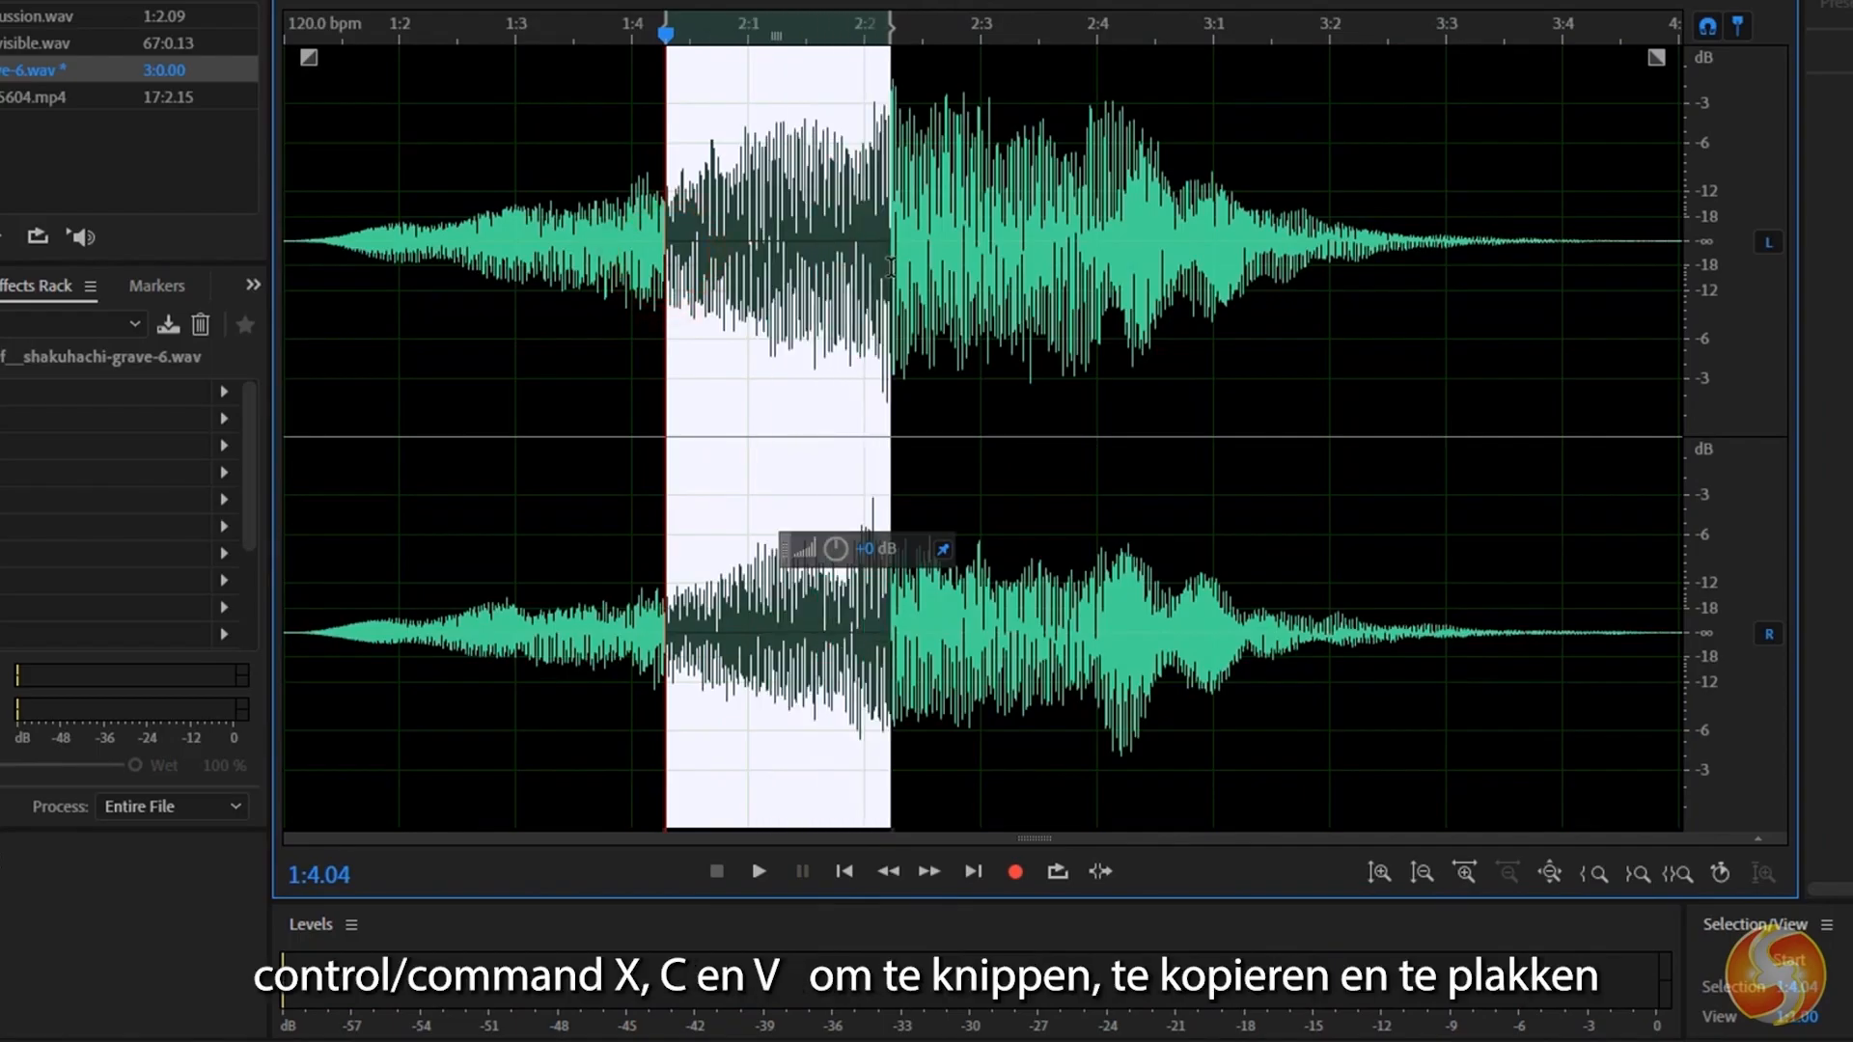
key(ctrl+x)
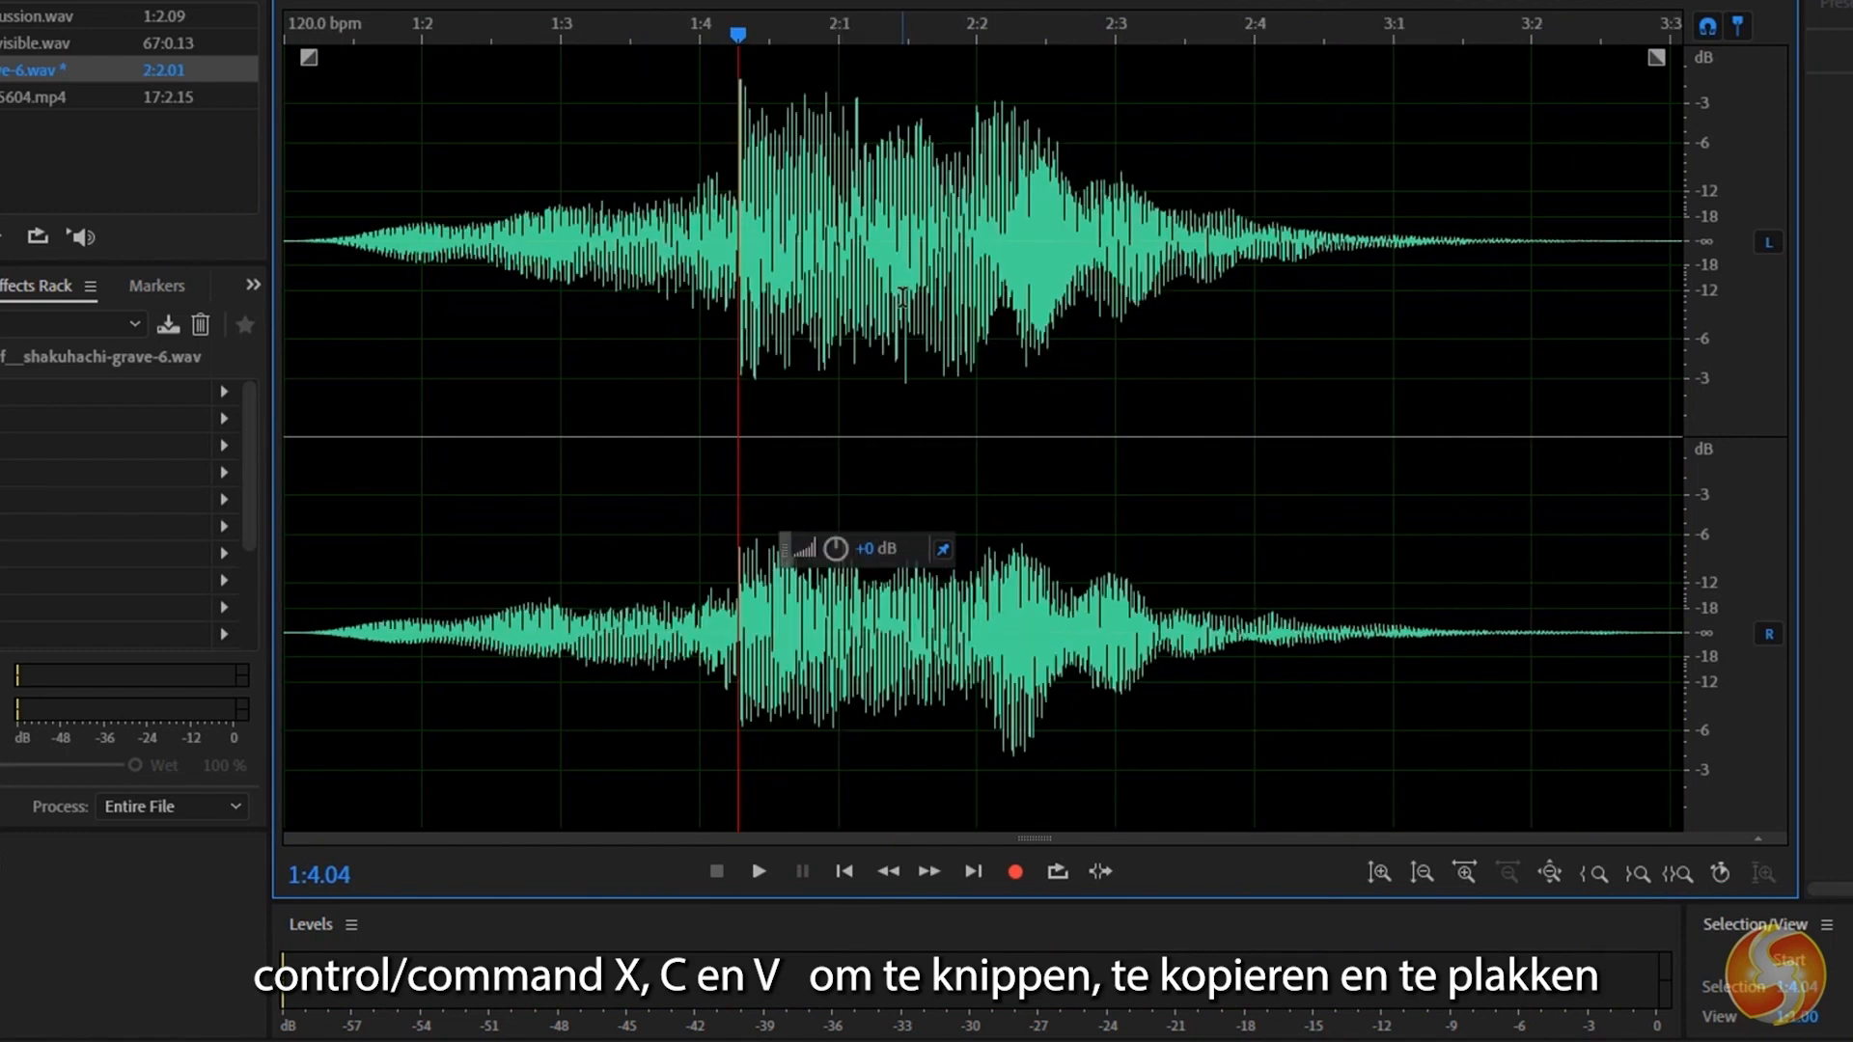
click(1354, 247)
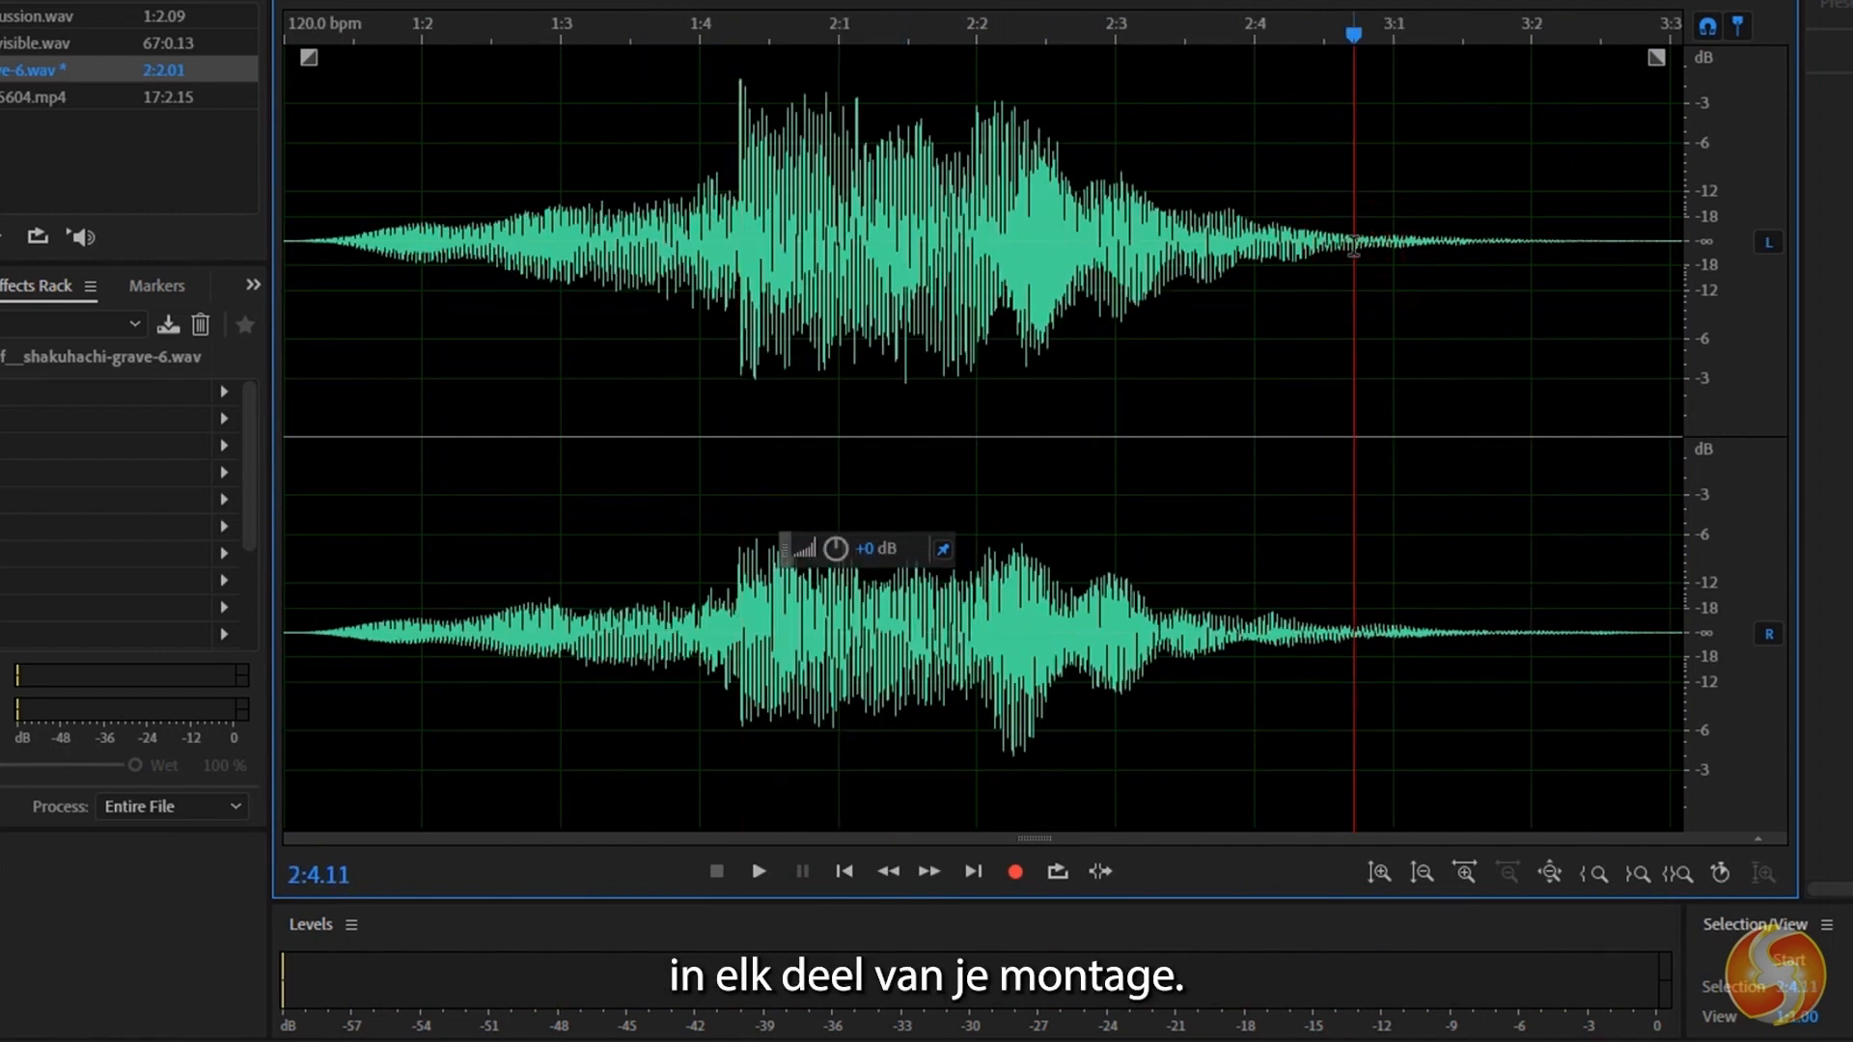
key(ctrl+v)
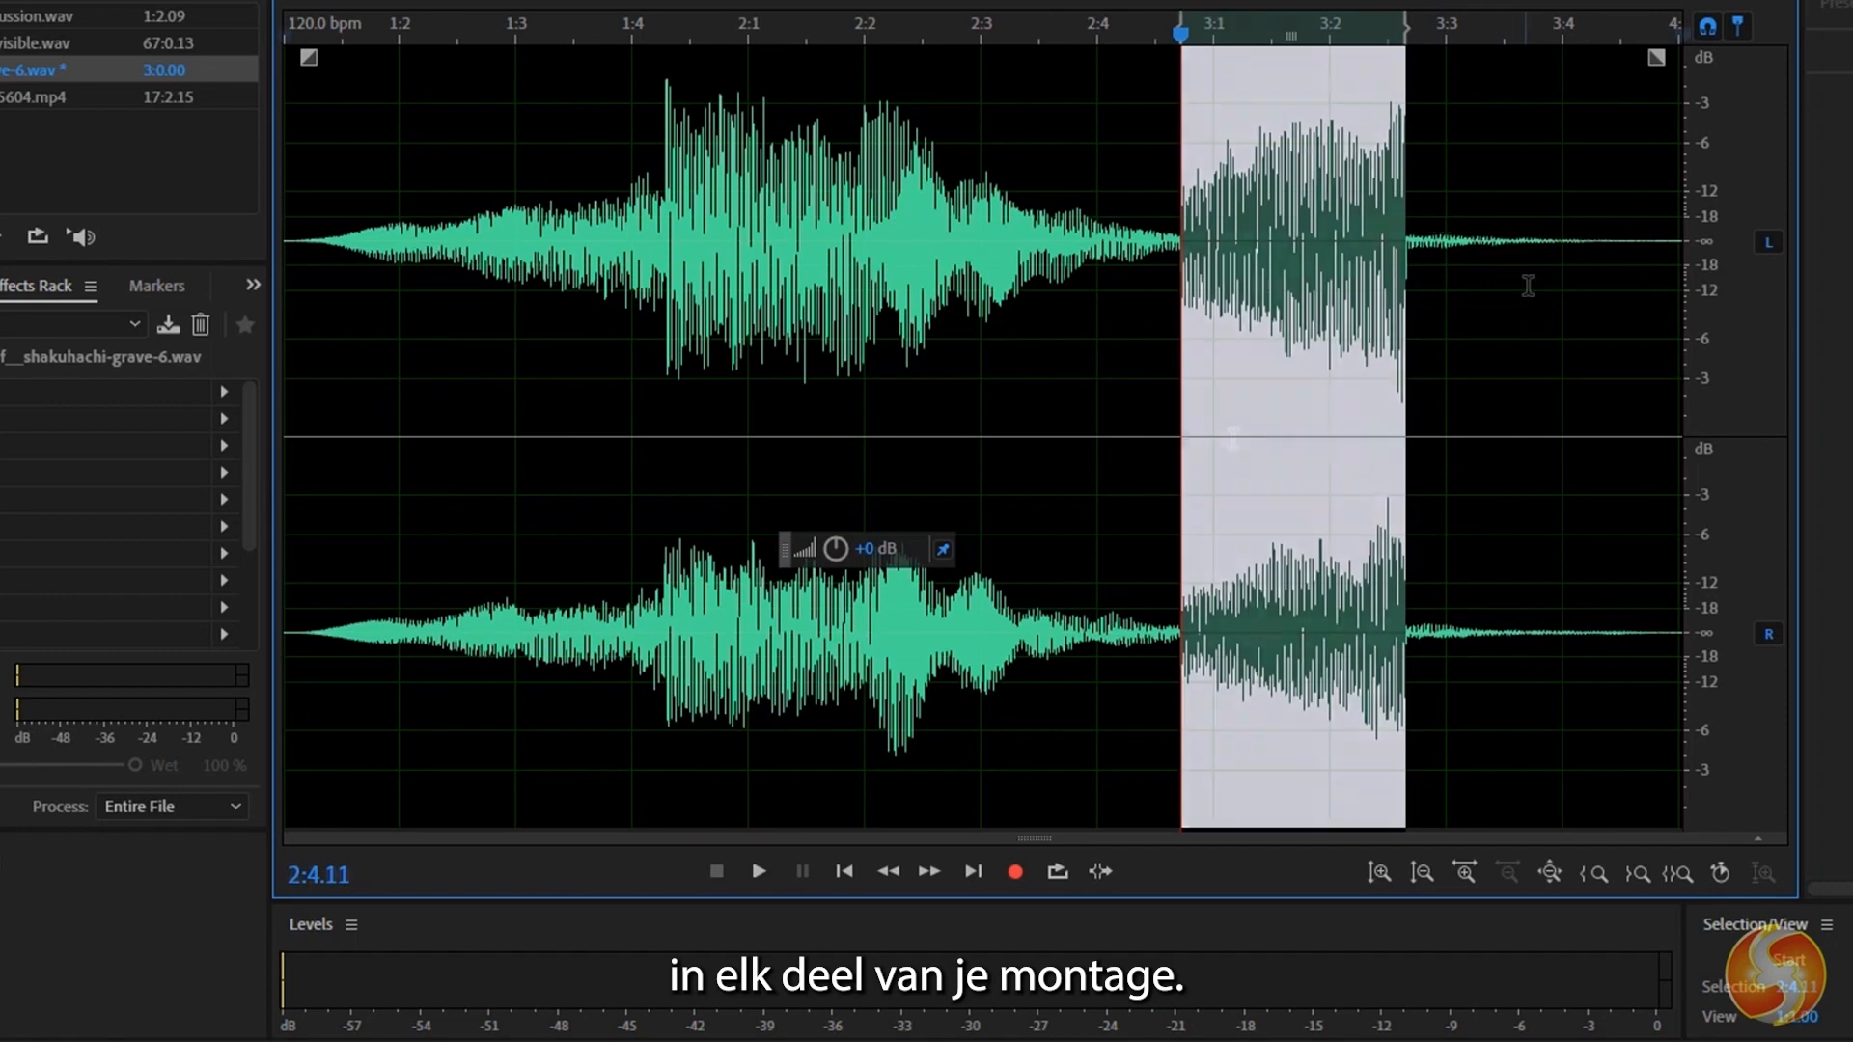
click(1529, 286)
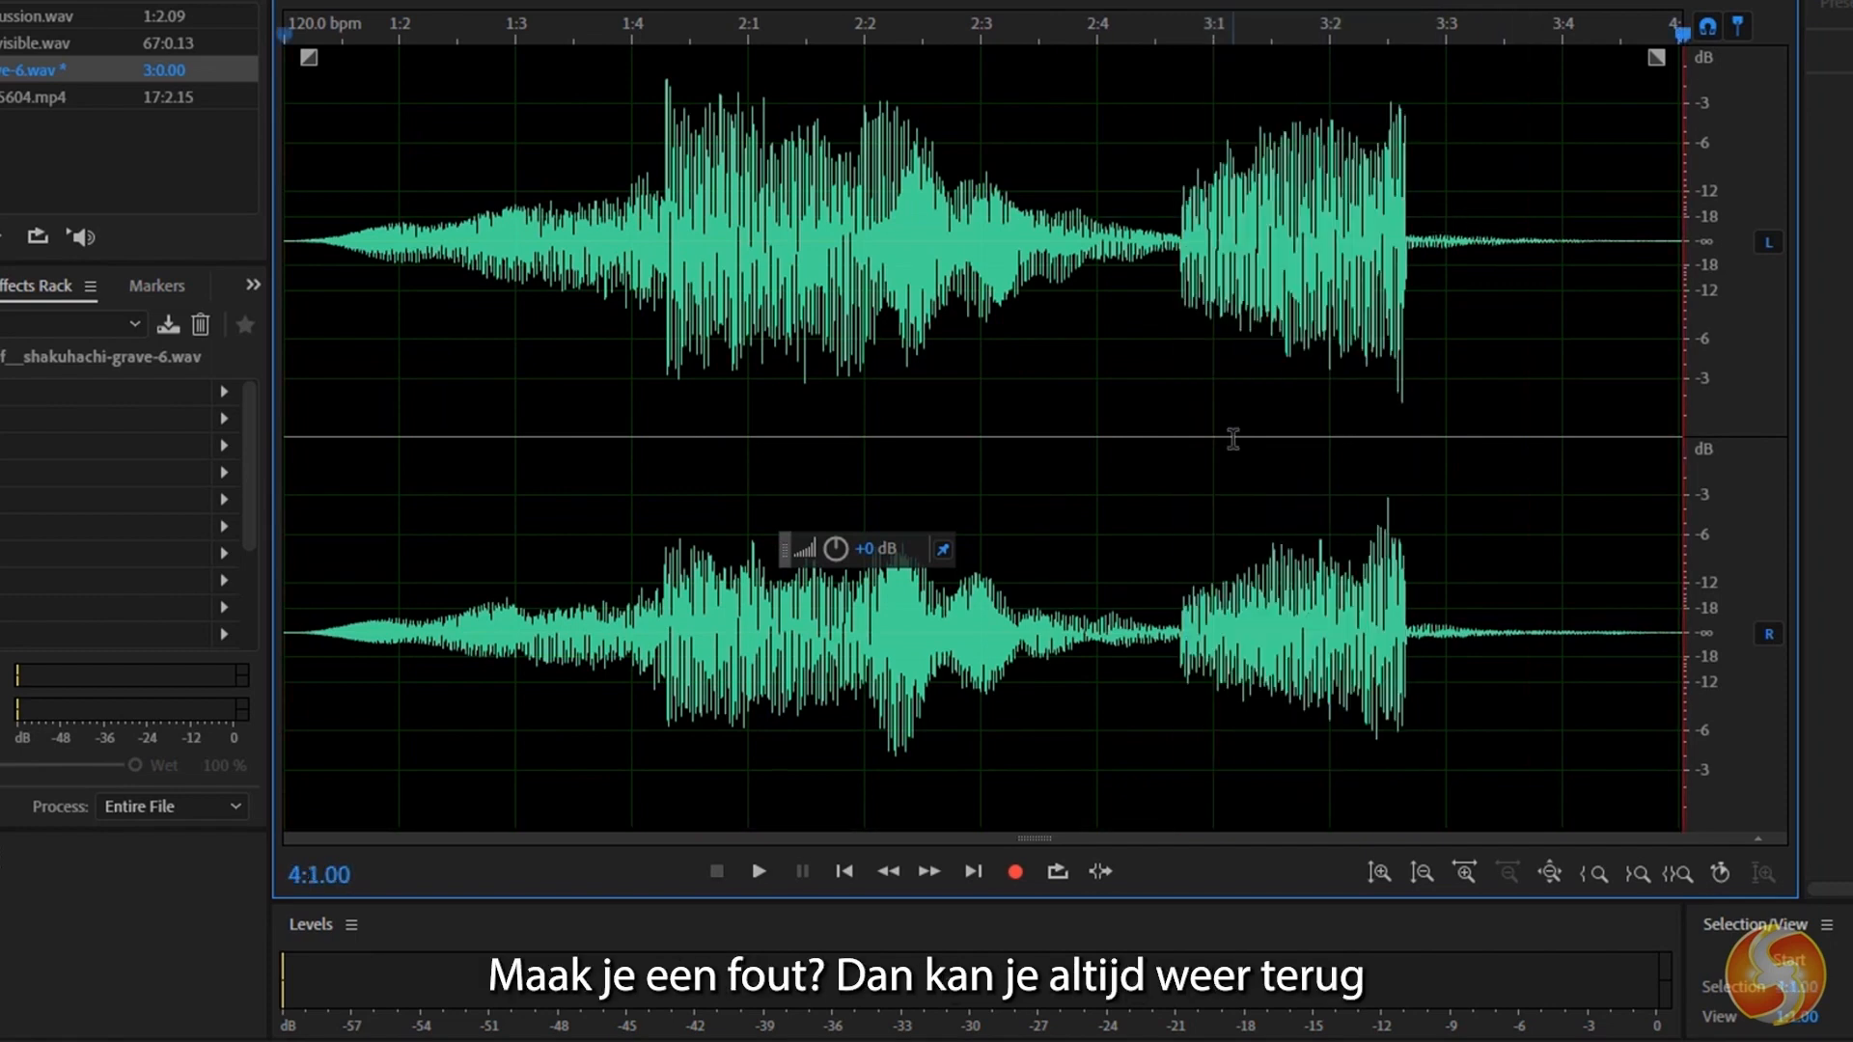
Undo the paste and the cut of the audio portion, and clear the selection.
key(ctrl+z)
key(ctrl+z)
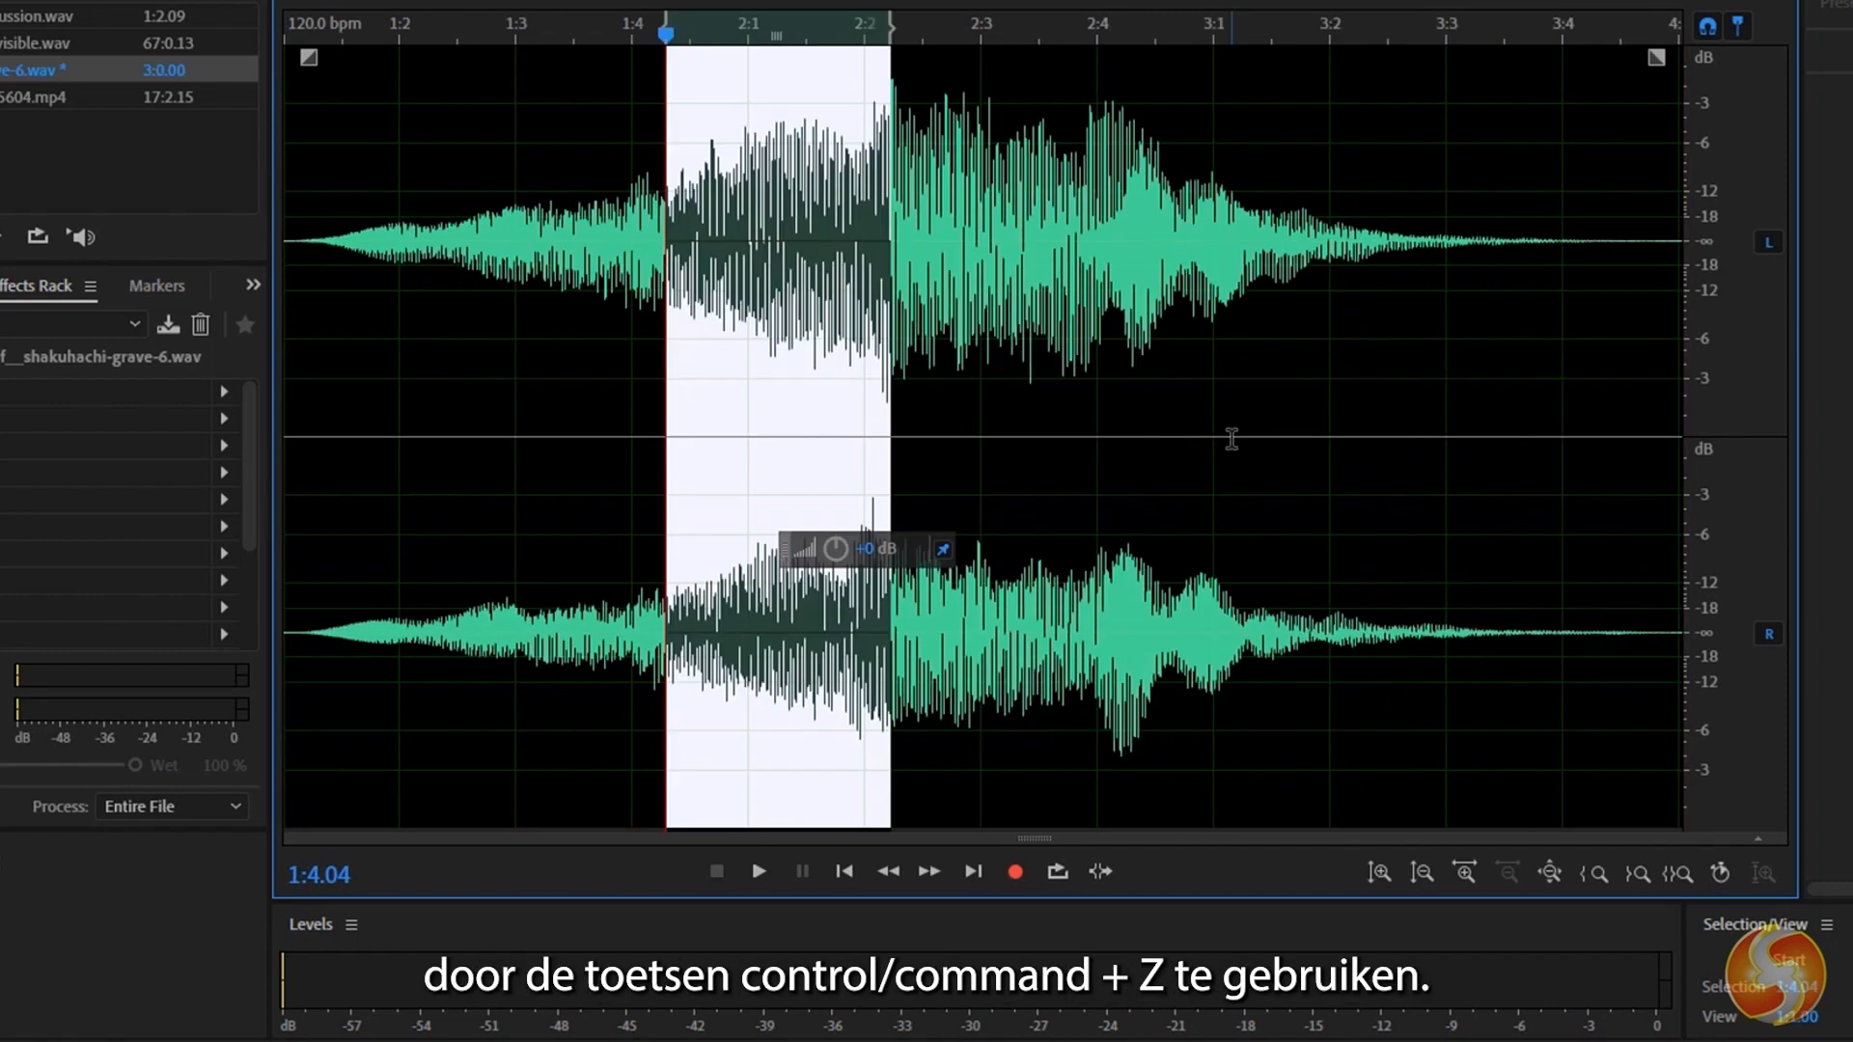
click(1231, 439)
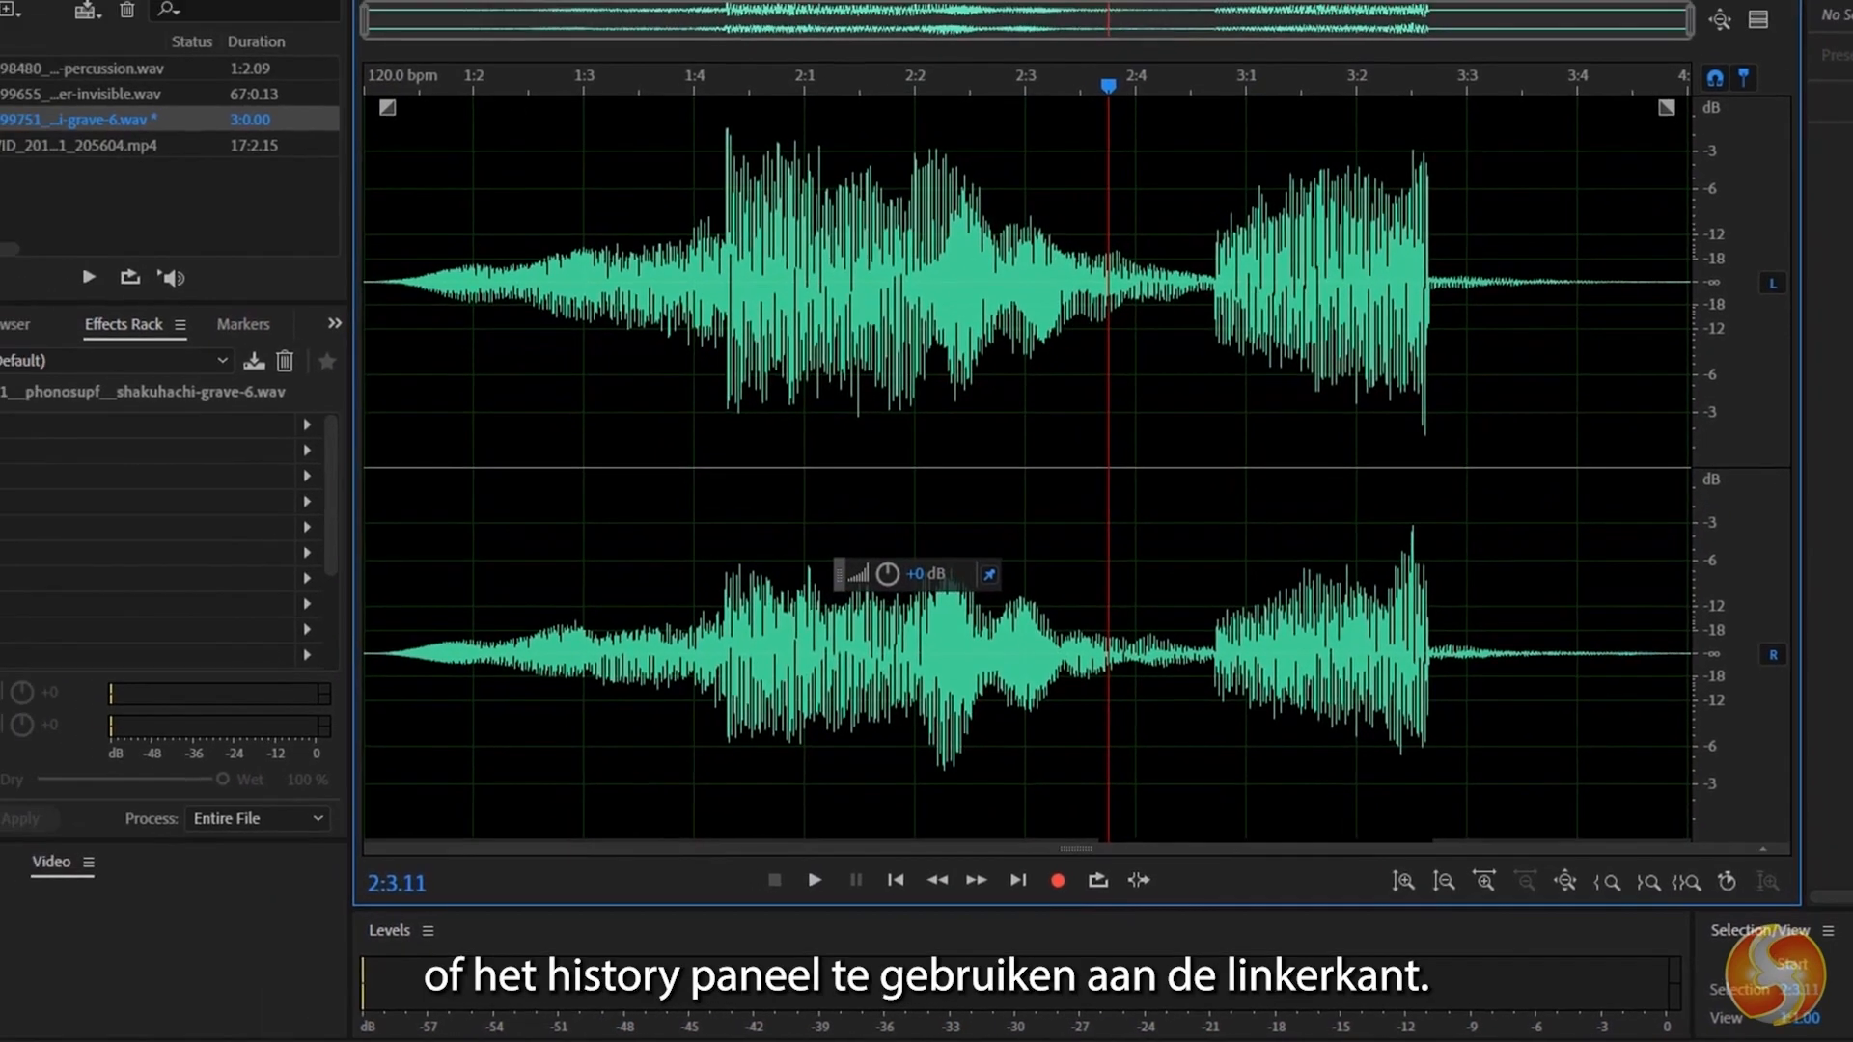
Show and enlarge the edit history, and step the file back through its edits to the Open state.
click(33, 871)
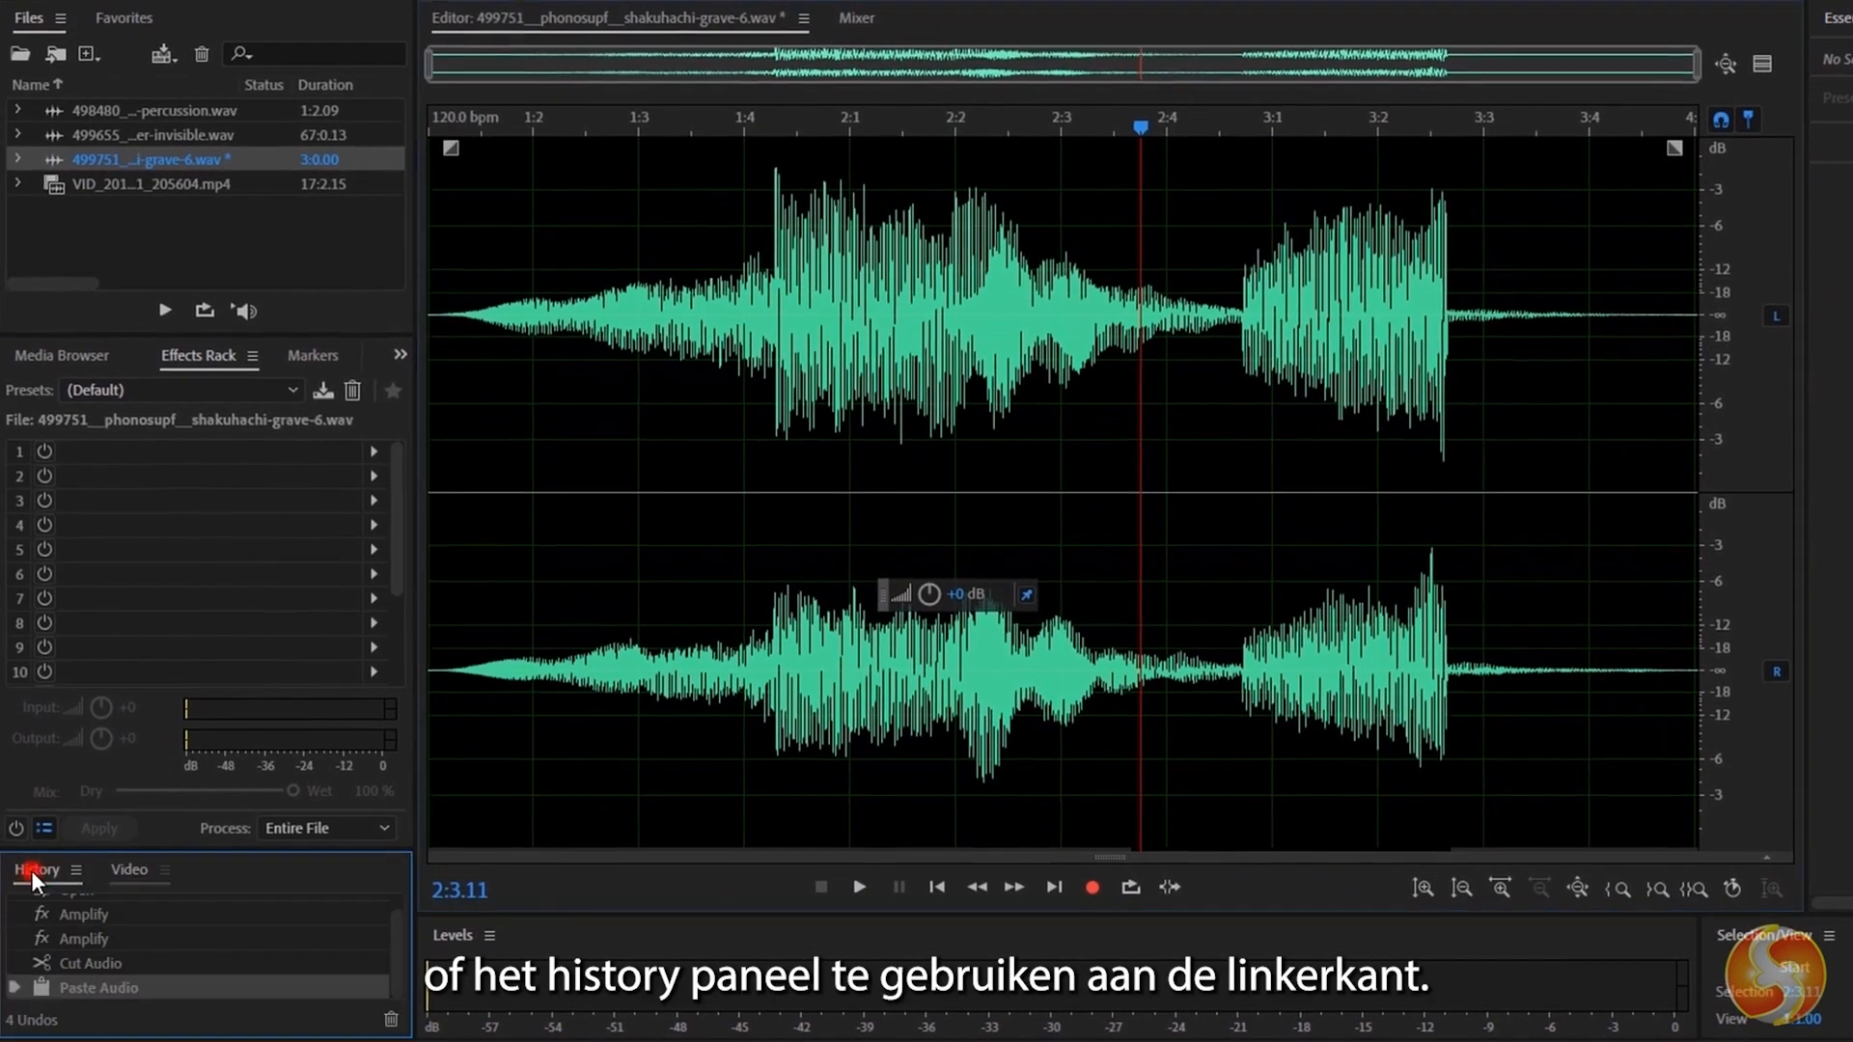
drag(282, 848, 293, 729)
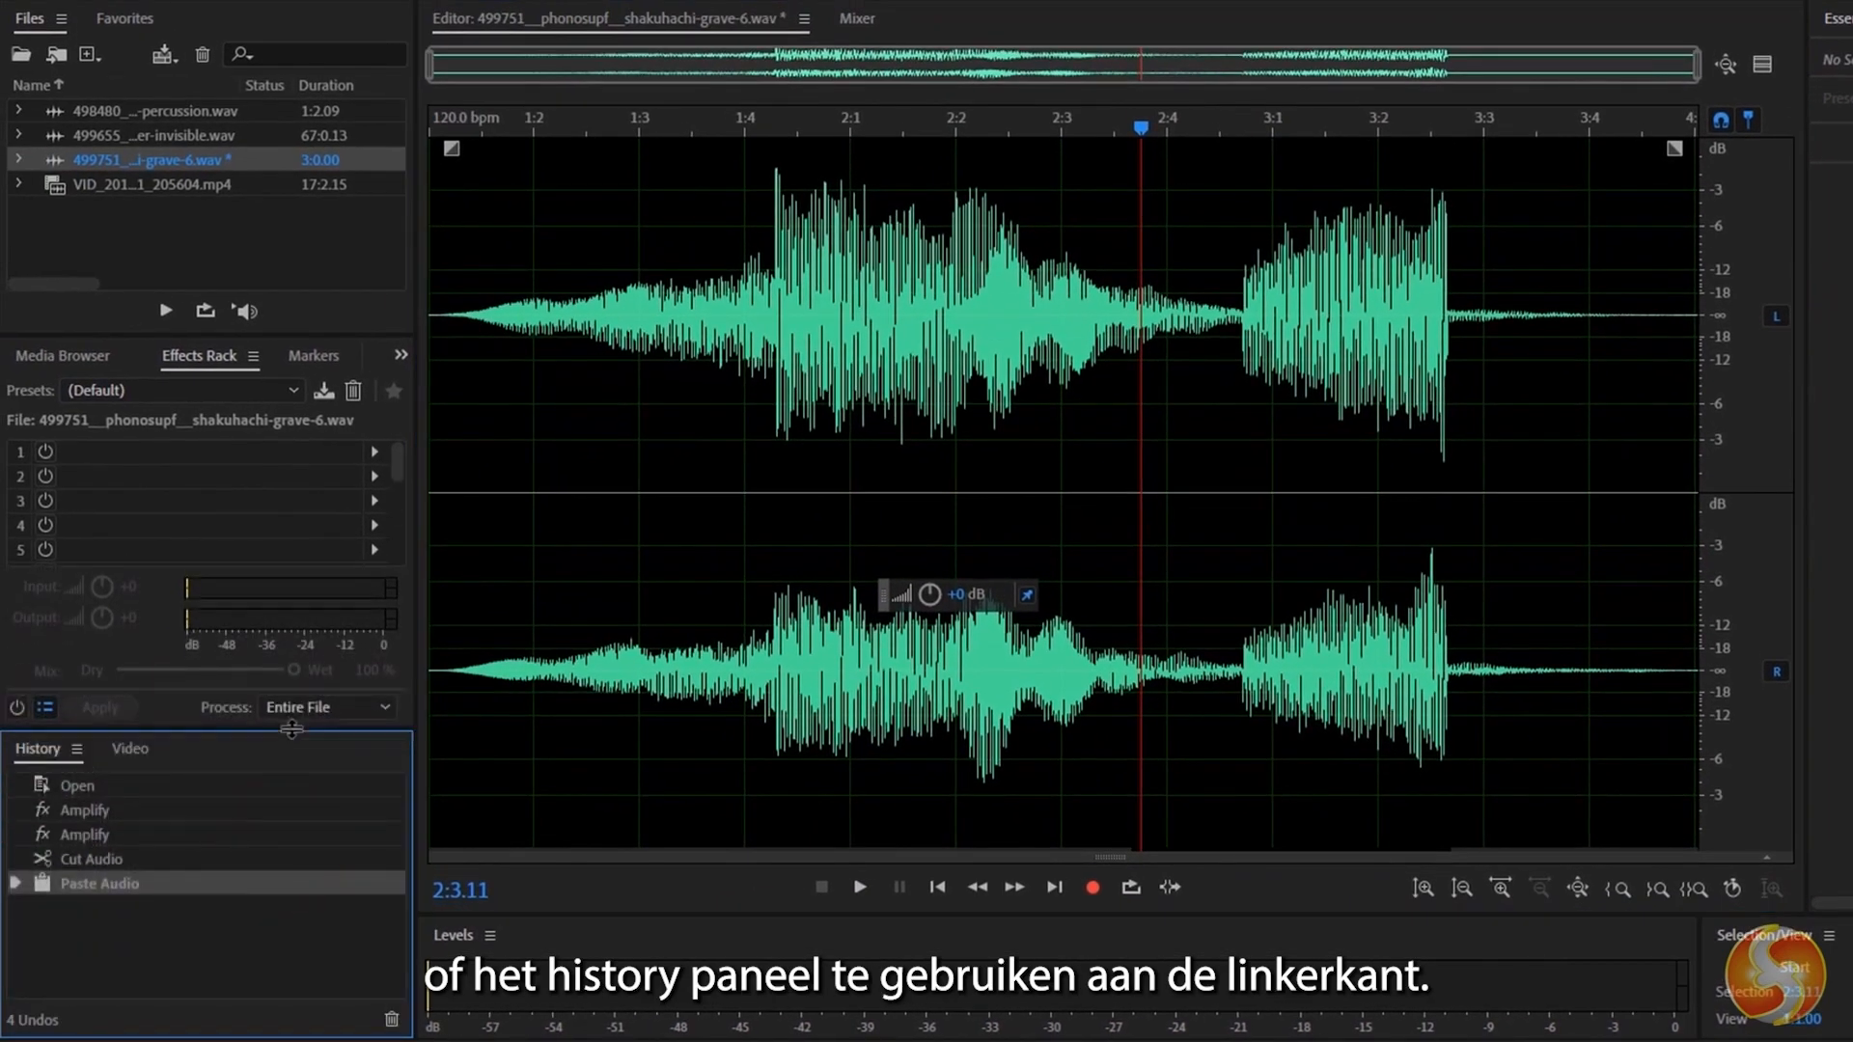
click(78, 858)
click(81, 833)
click(89, 781)
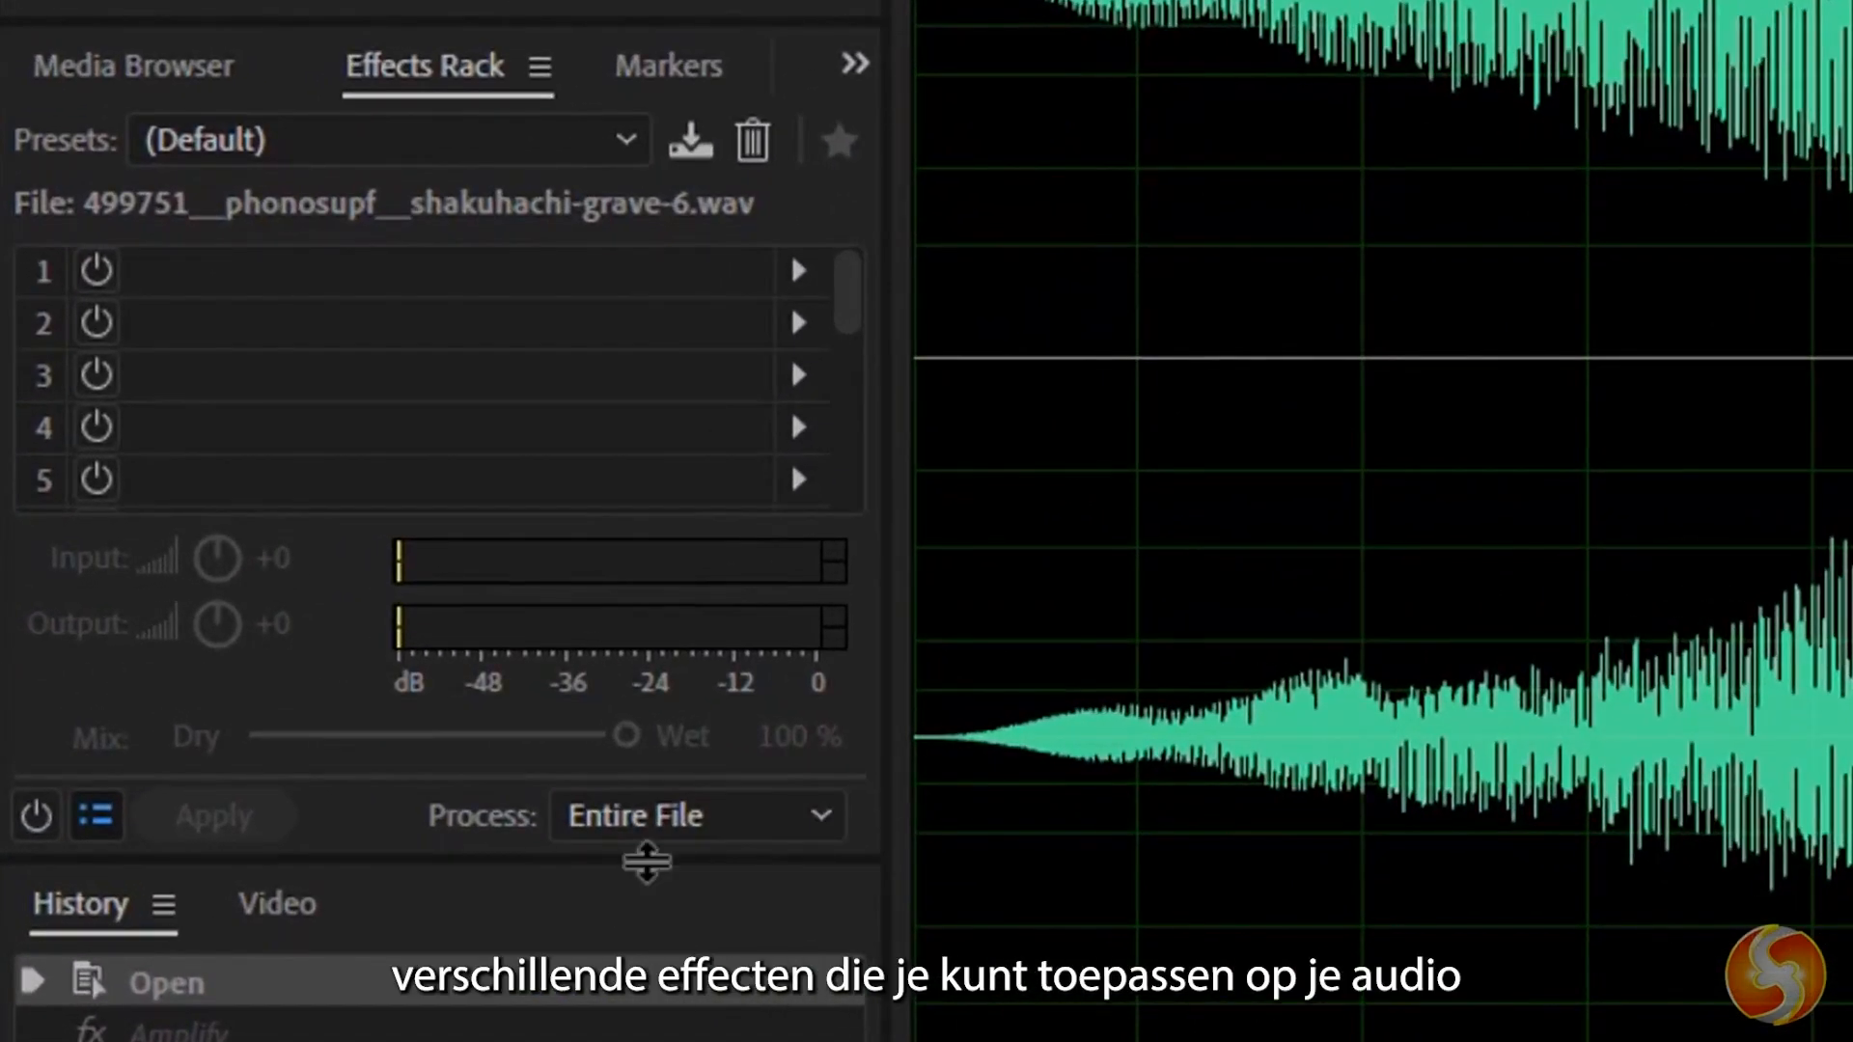
Enlarge the Effects Rack and add the Time and Pitch effect Pitch Shifter to slot 1.
drag(646, 862, 637, 1037)
click(425, 97)
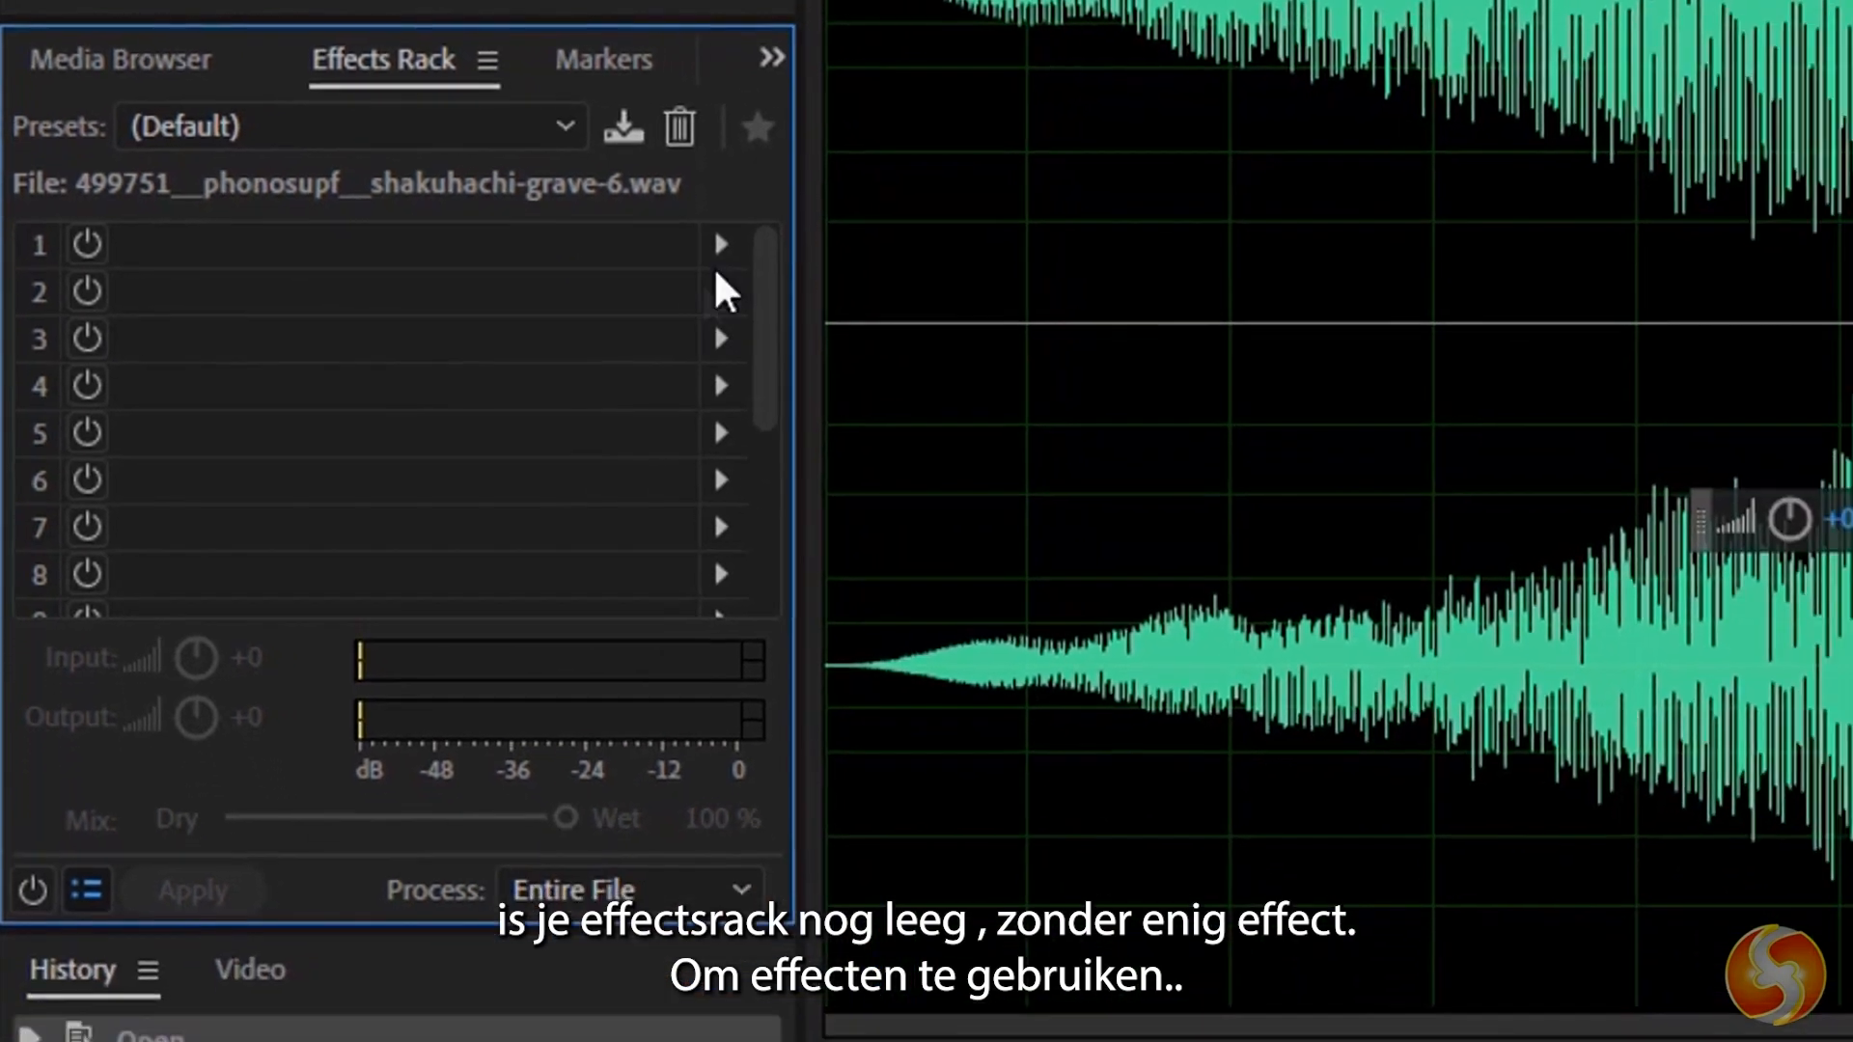
click(798, 270)
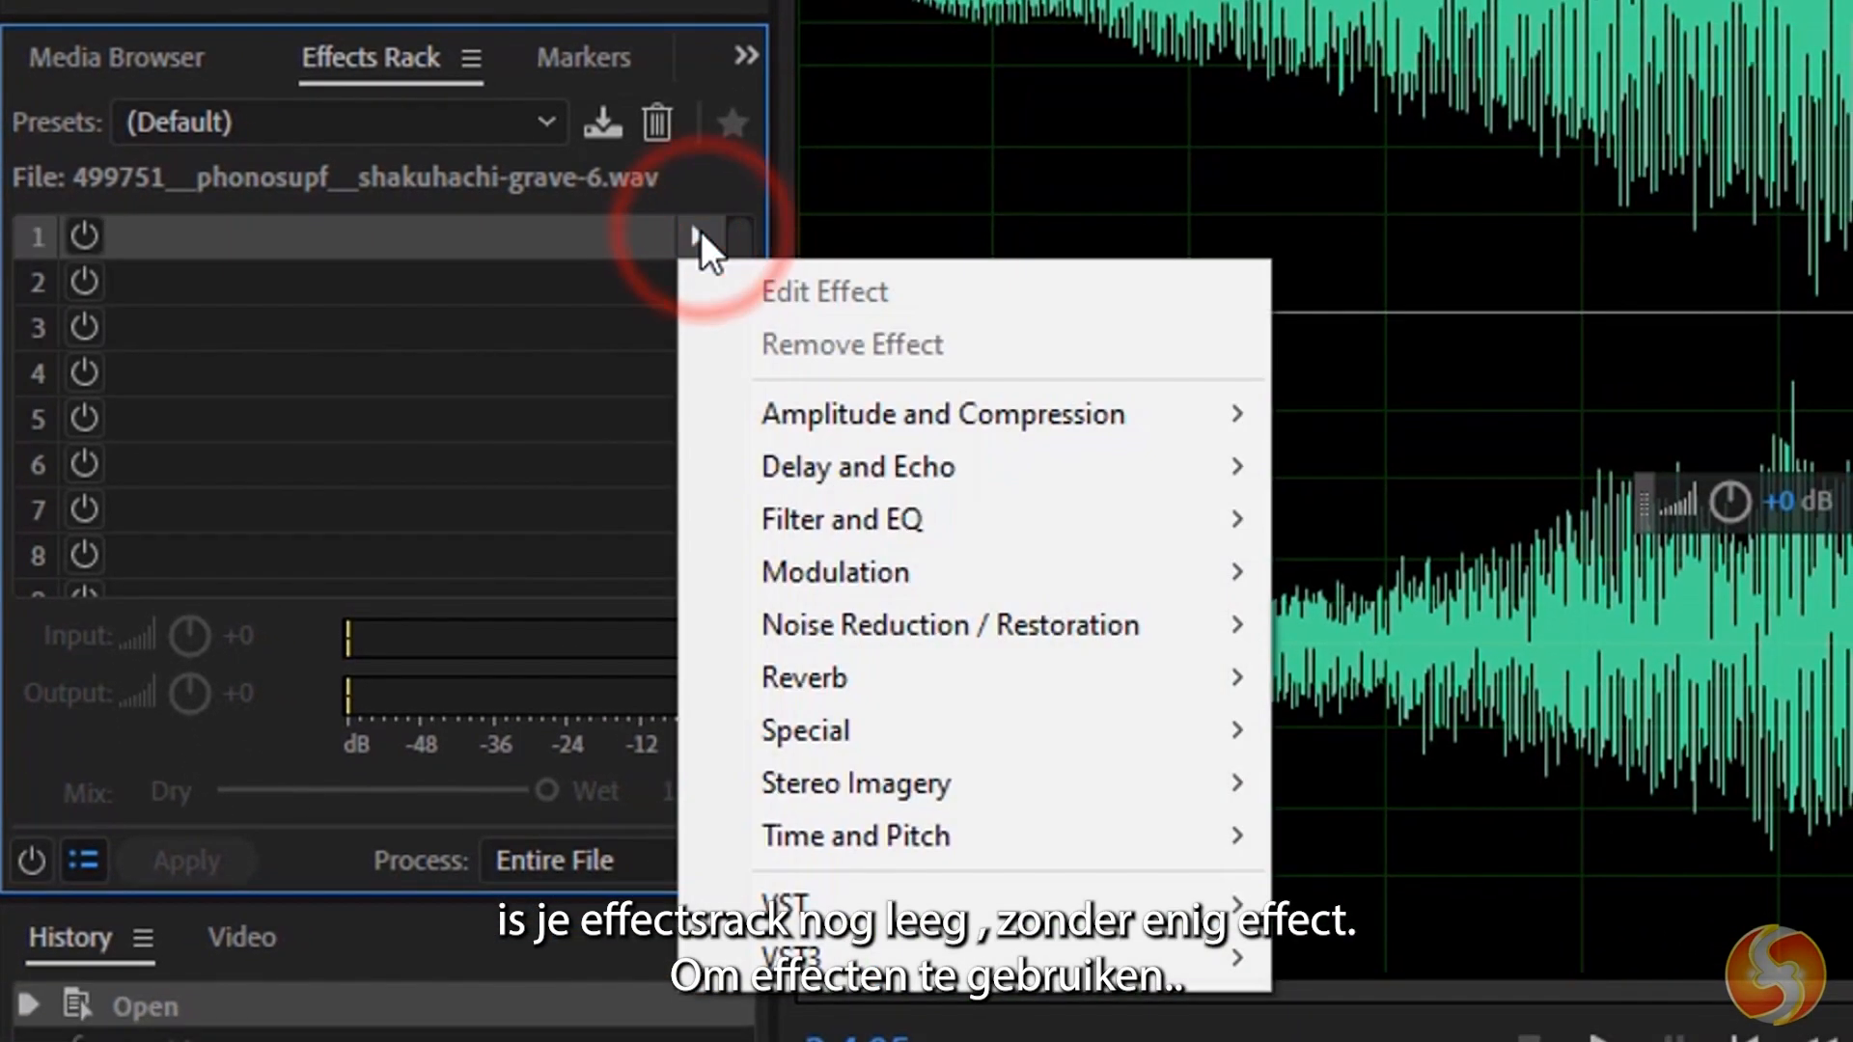
mouse_move(1204, 825)
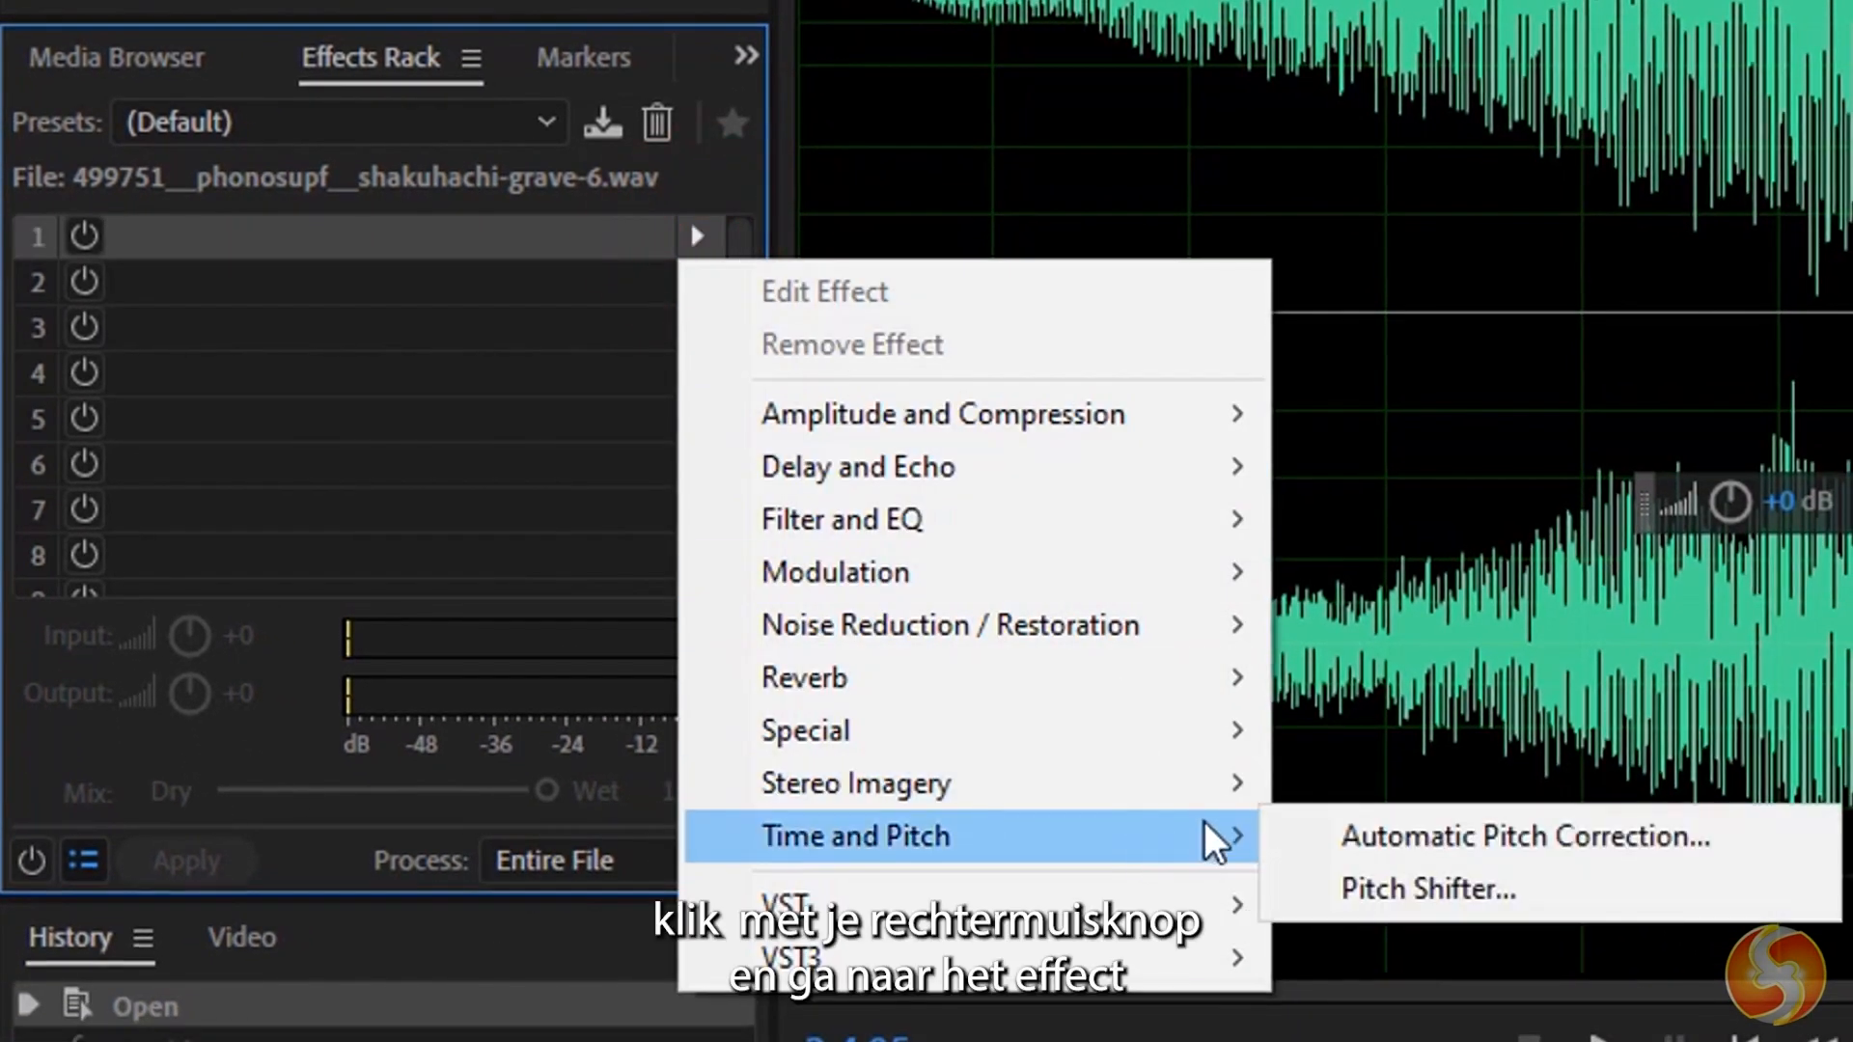
click(1511, 884)
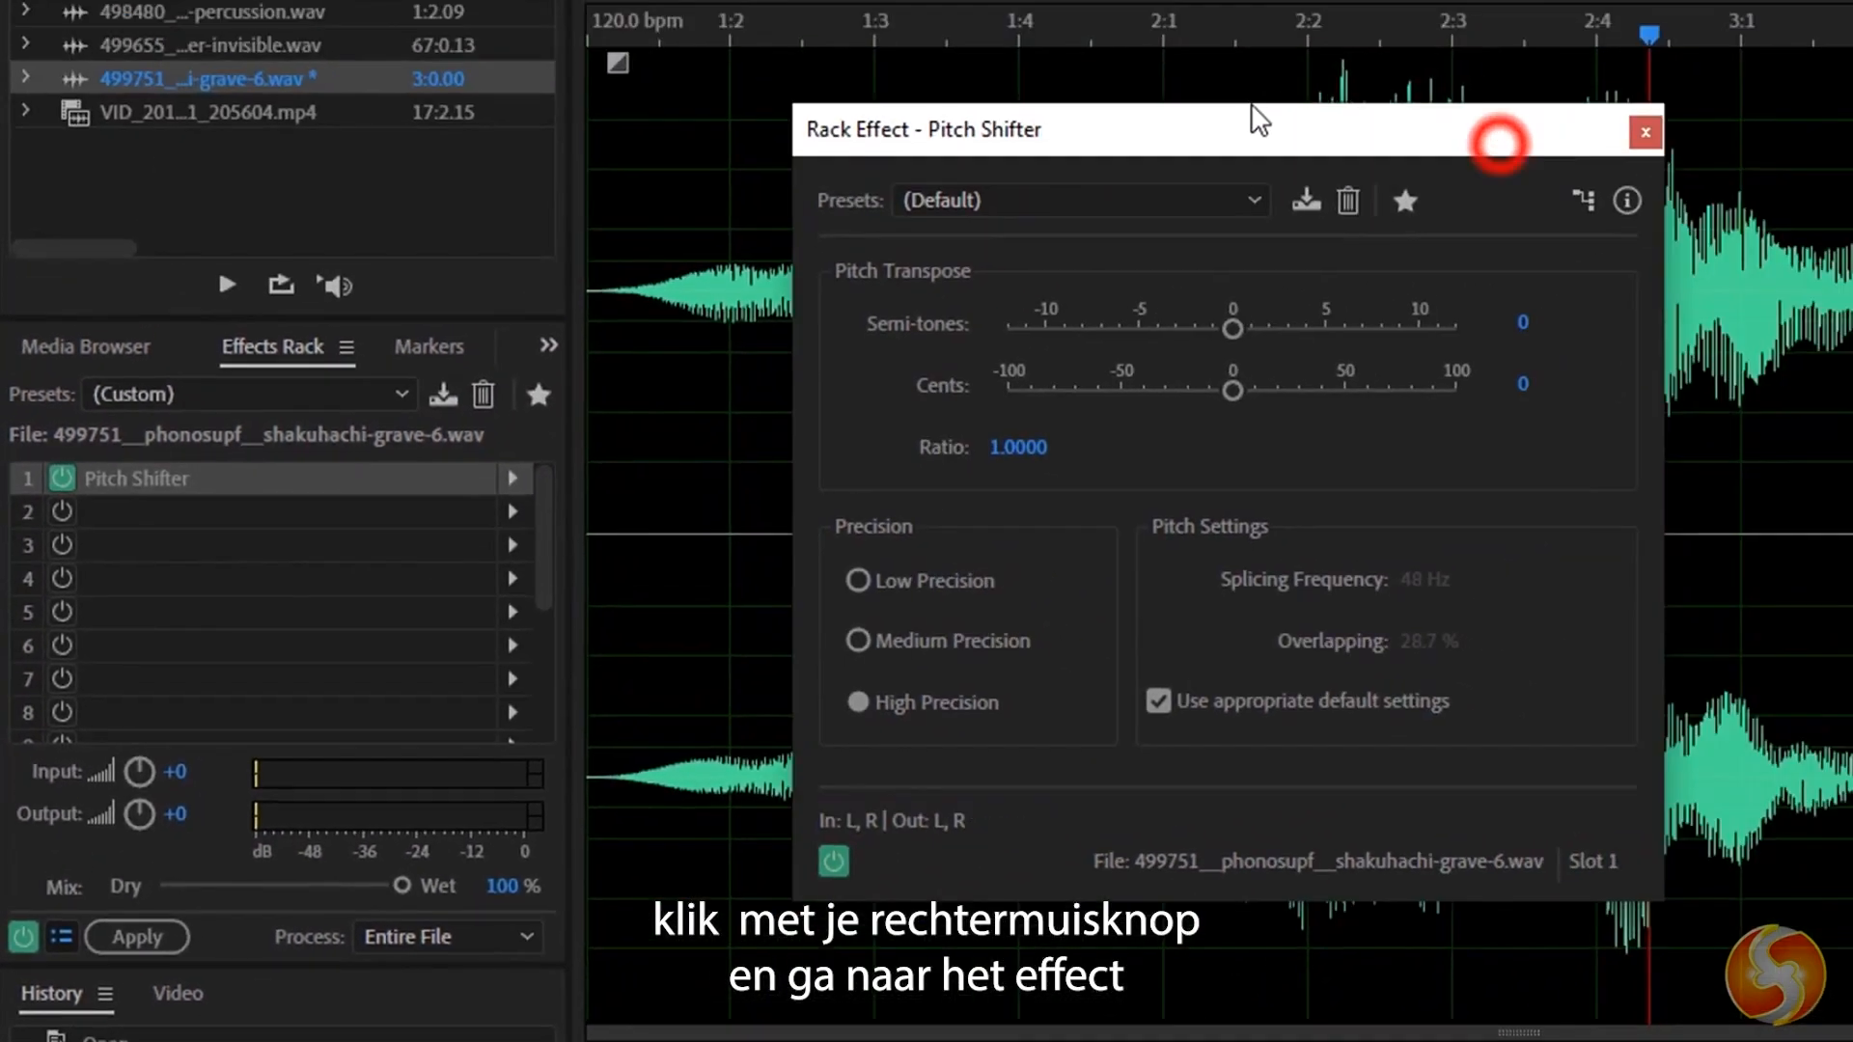
Raise the Pitch Shifter's semi-tones transposition above zero.
drag(1249, 120, 835, 198)
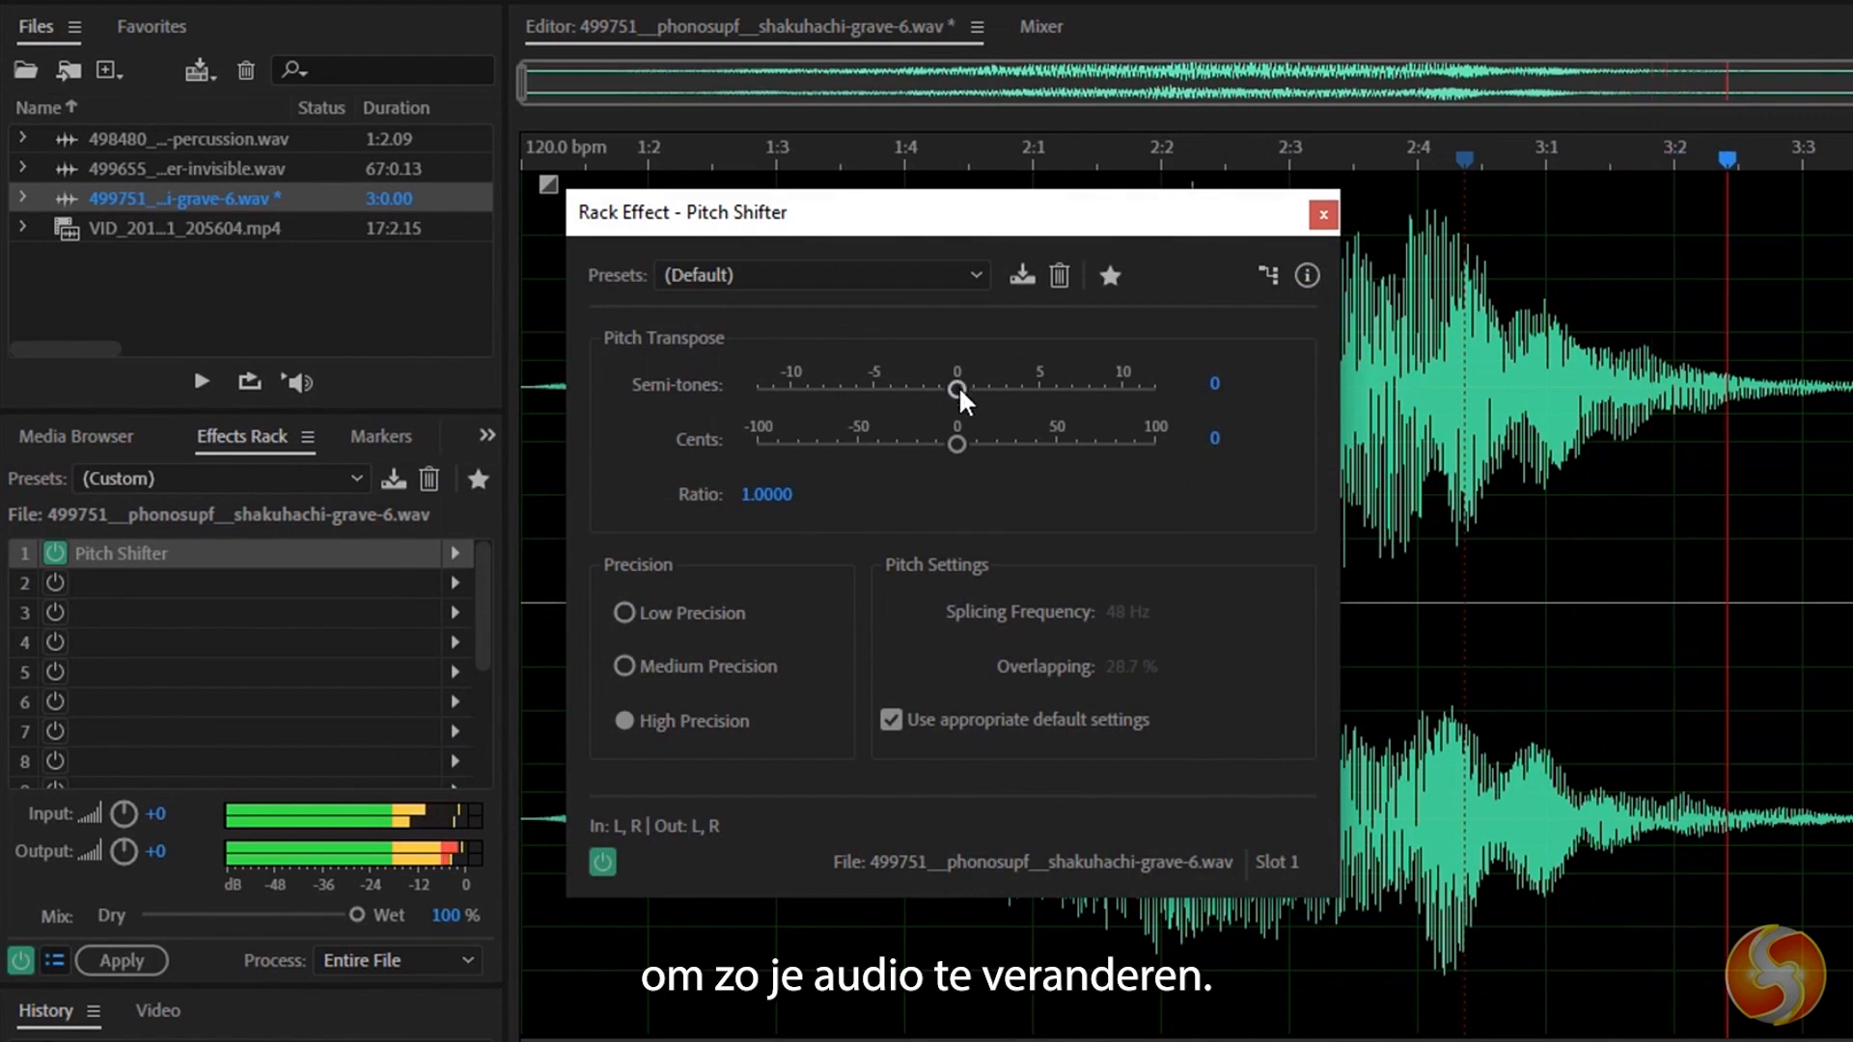
drag(958, 386, 1057, 401)
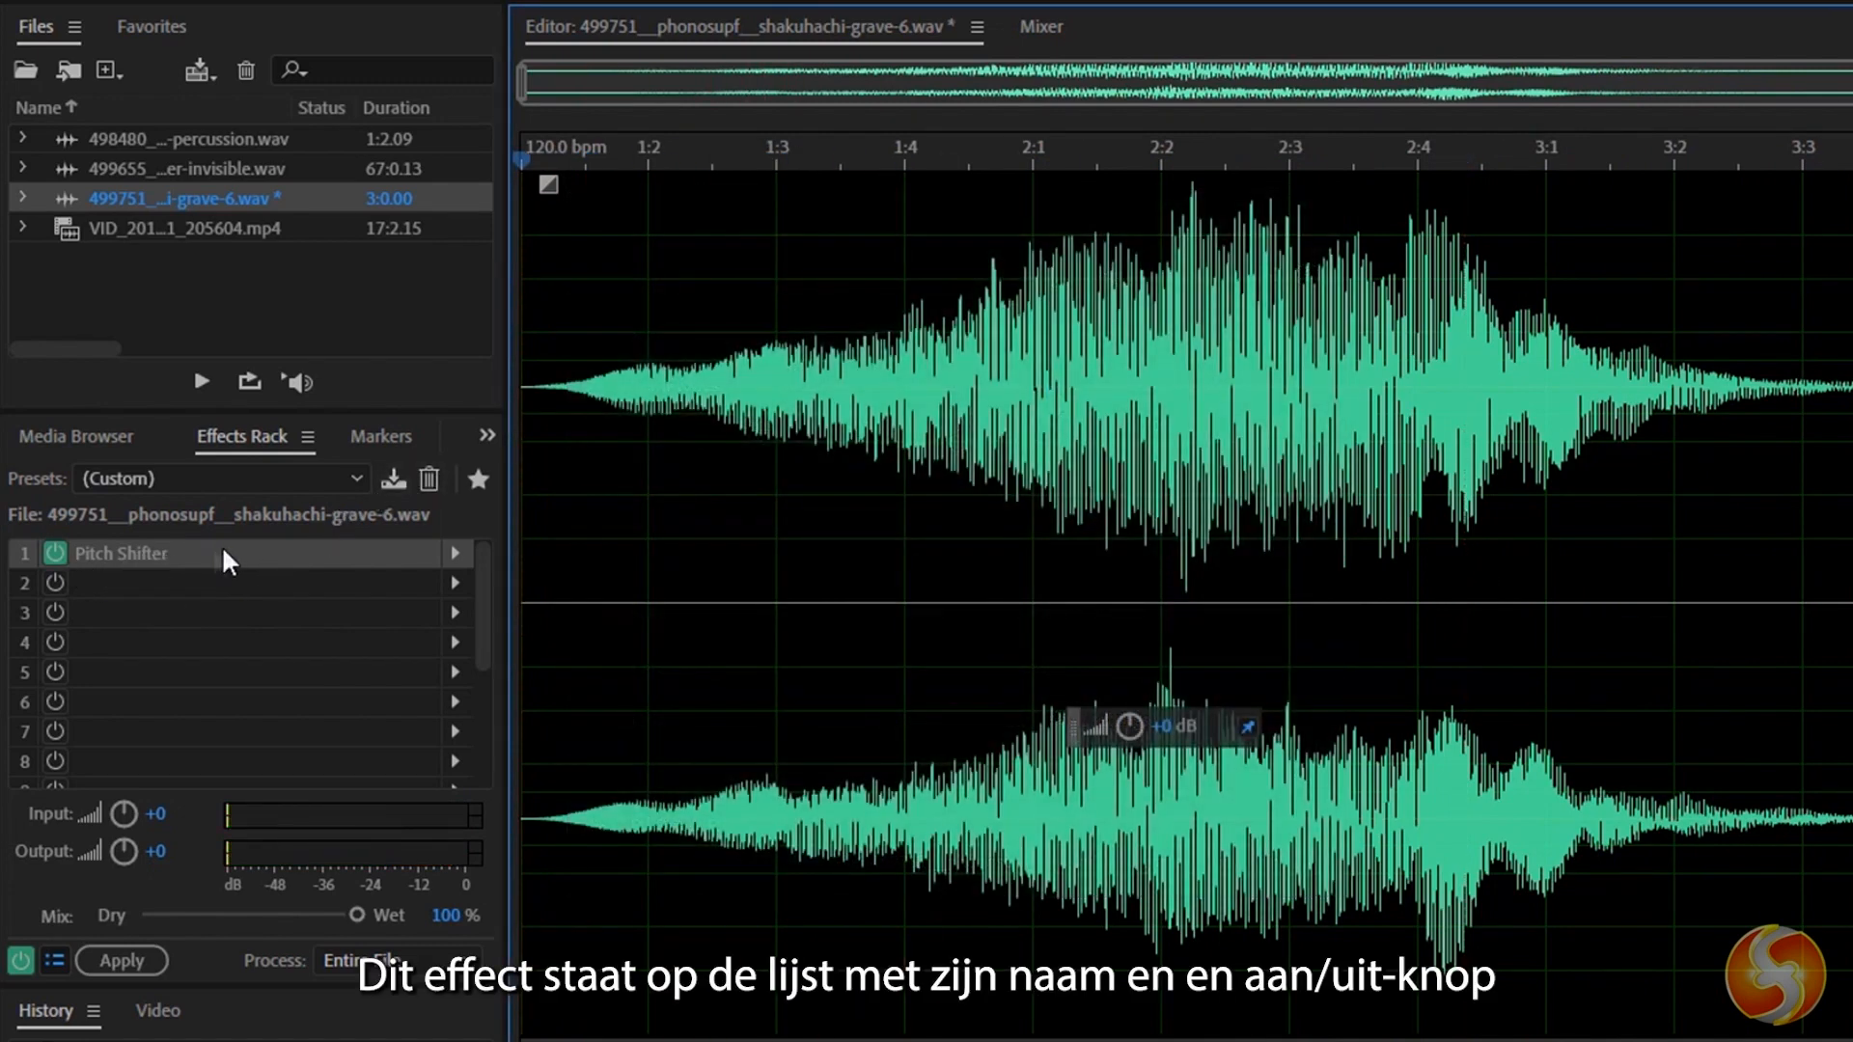
Switch off the Pitch Shifter in the rack and play the audio without it.
click(55, 552)
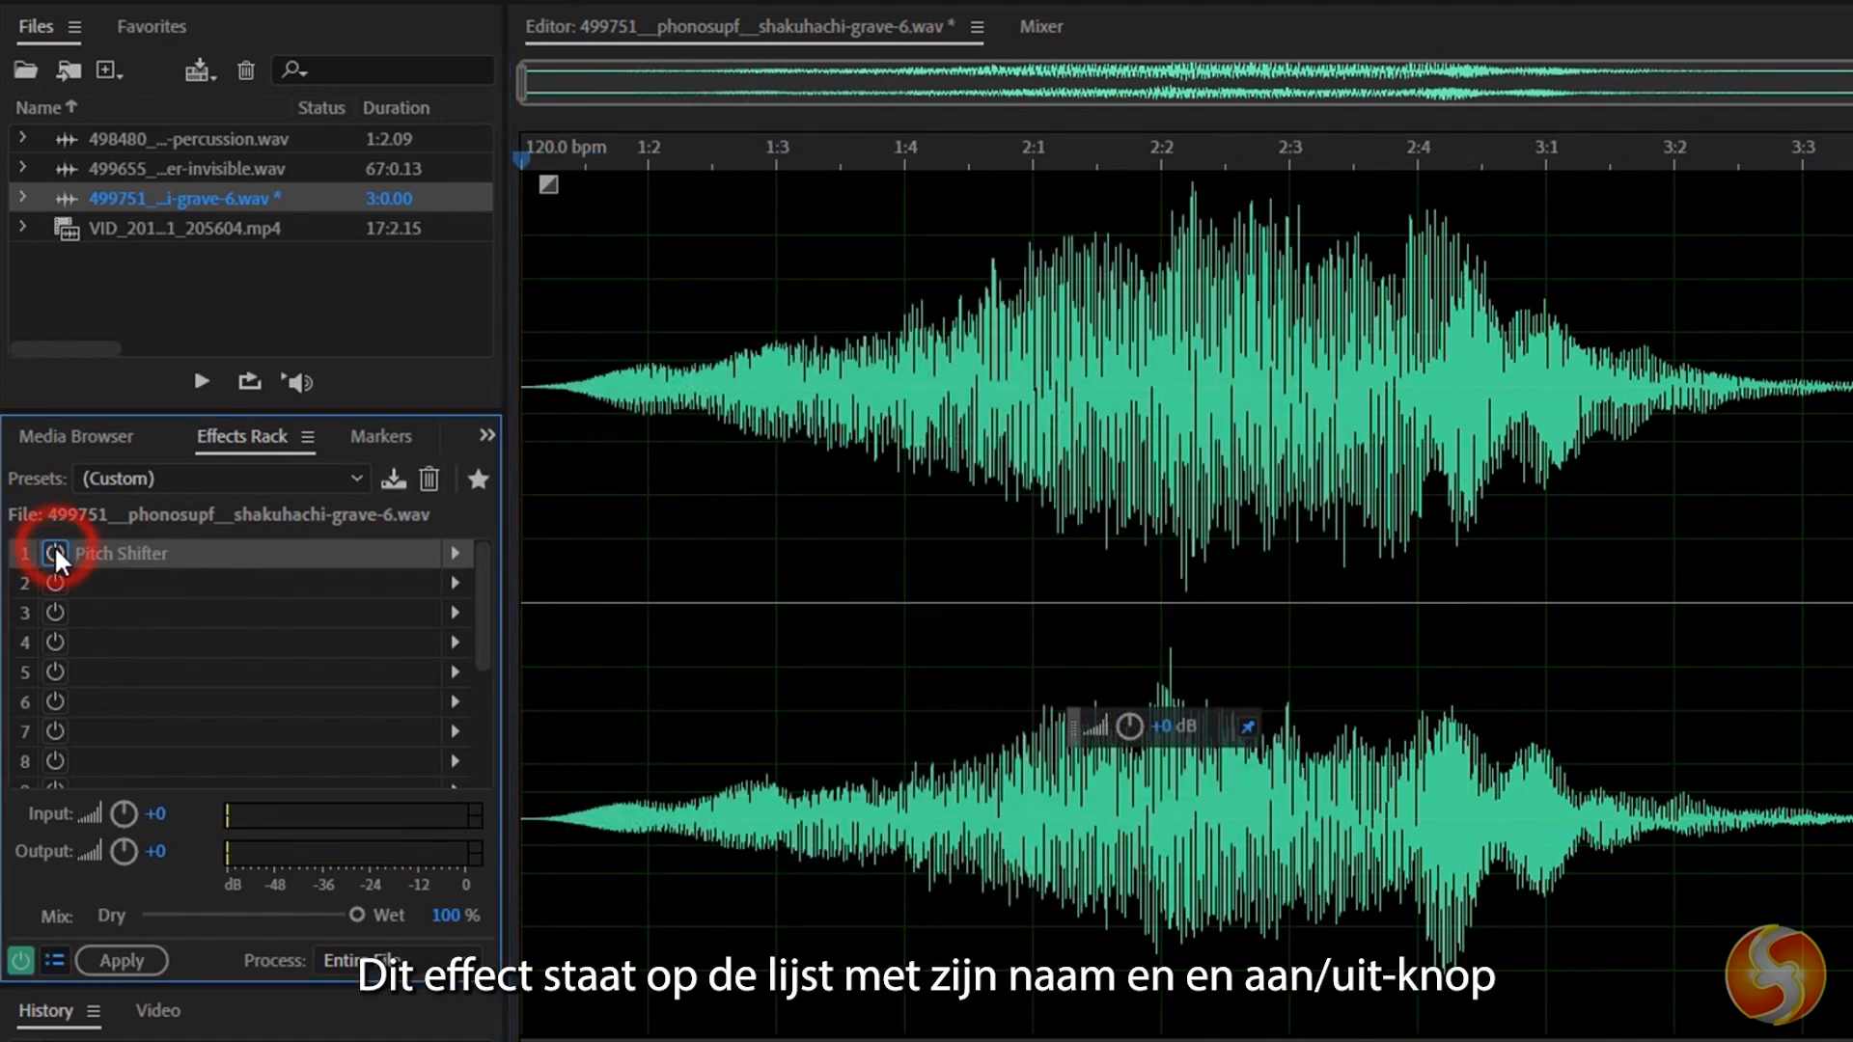
key(space)
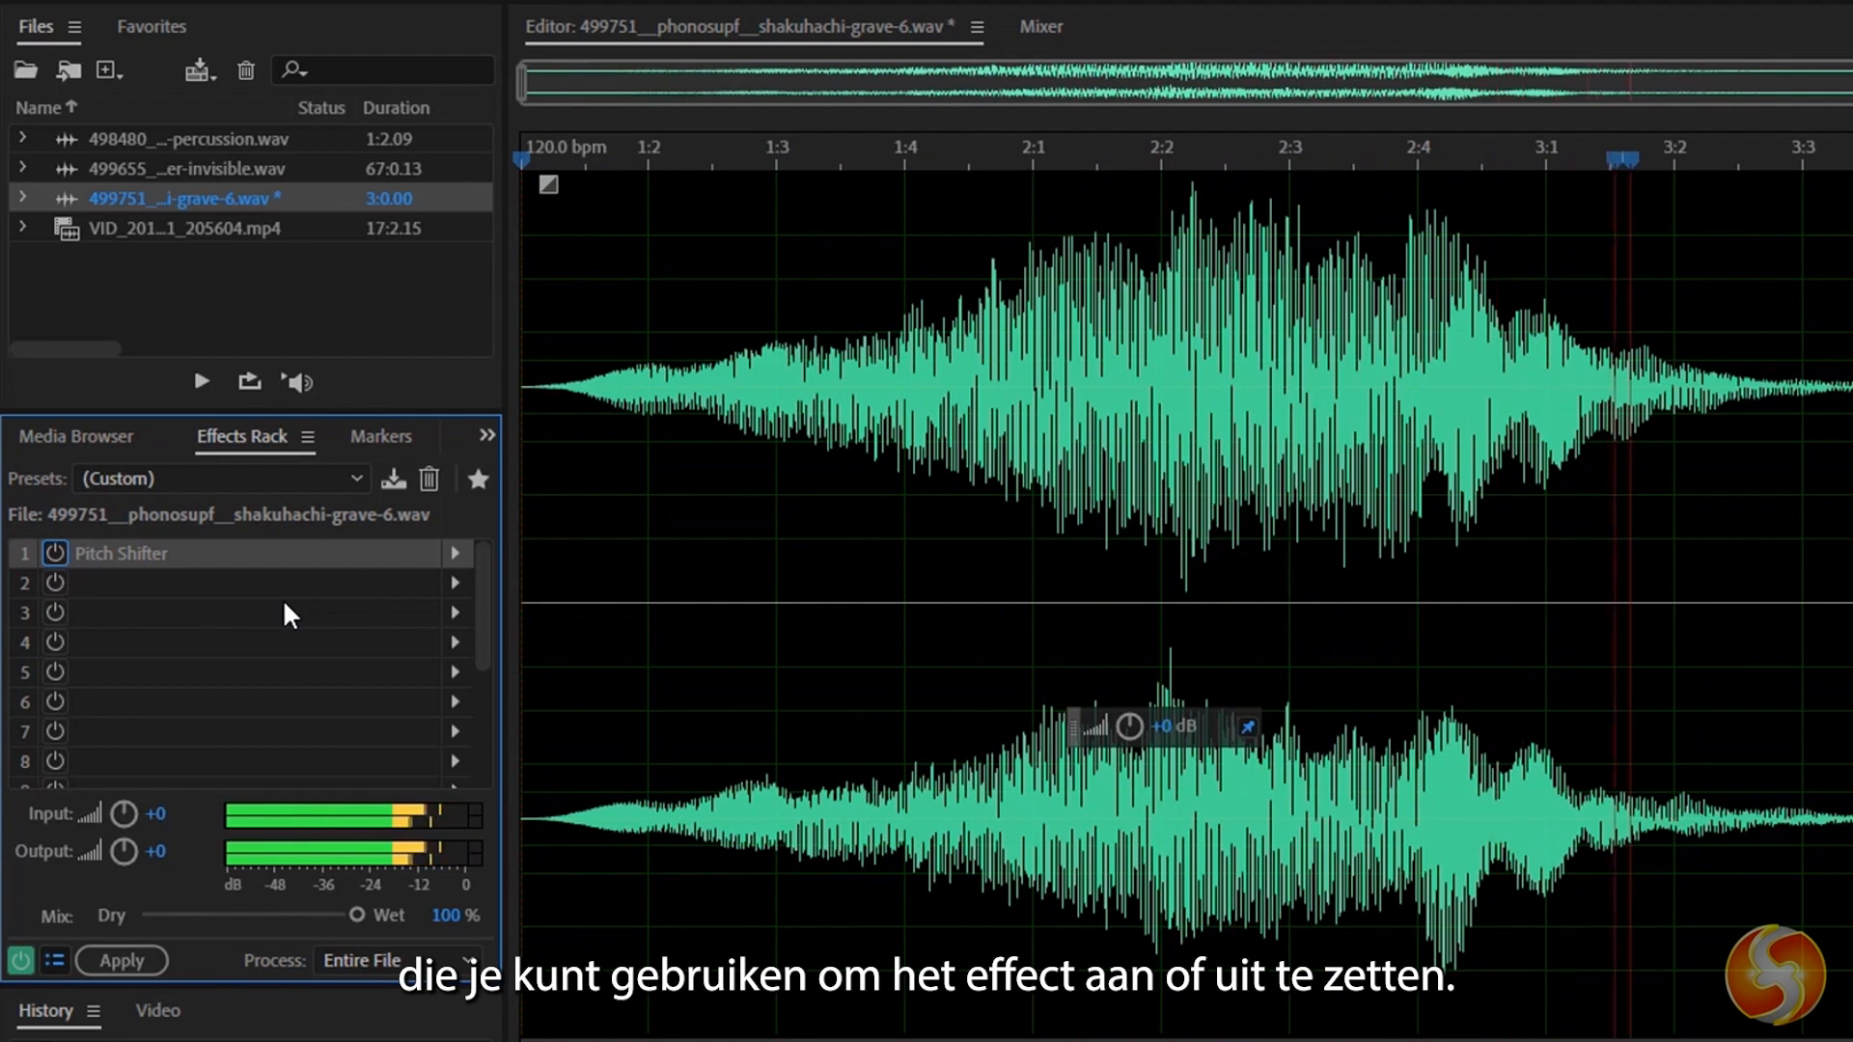
Open the Pitch Shifter's settings for editing and close them.
right_click(295, 556)
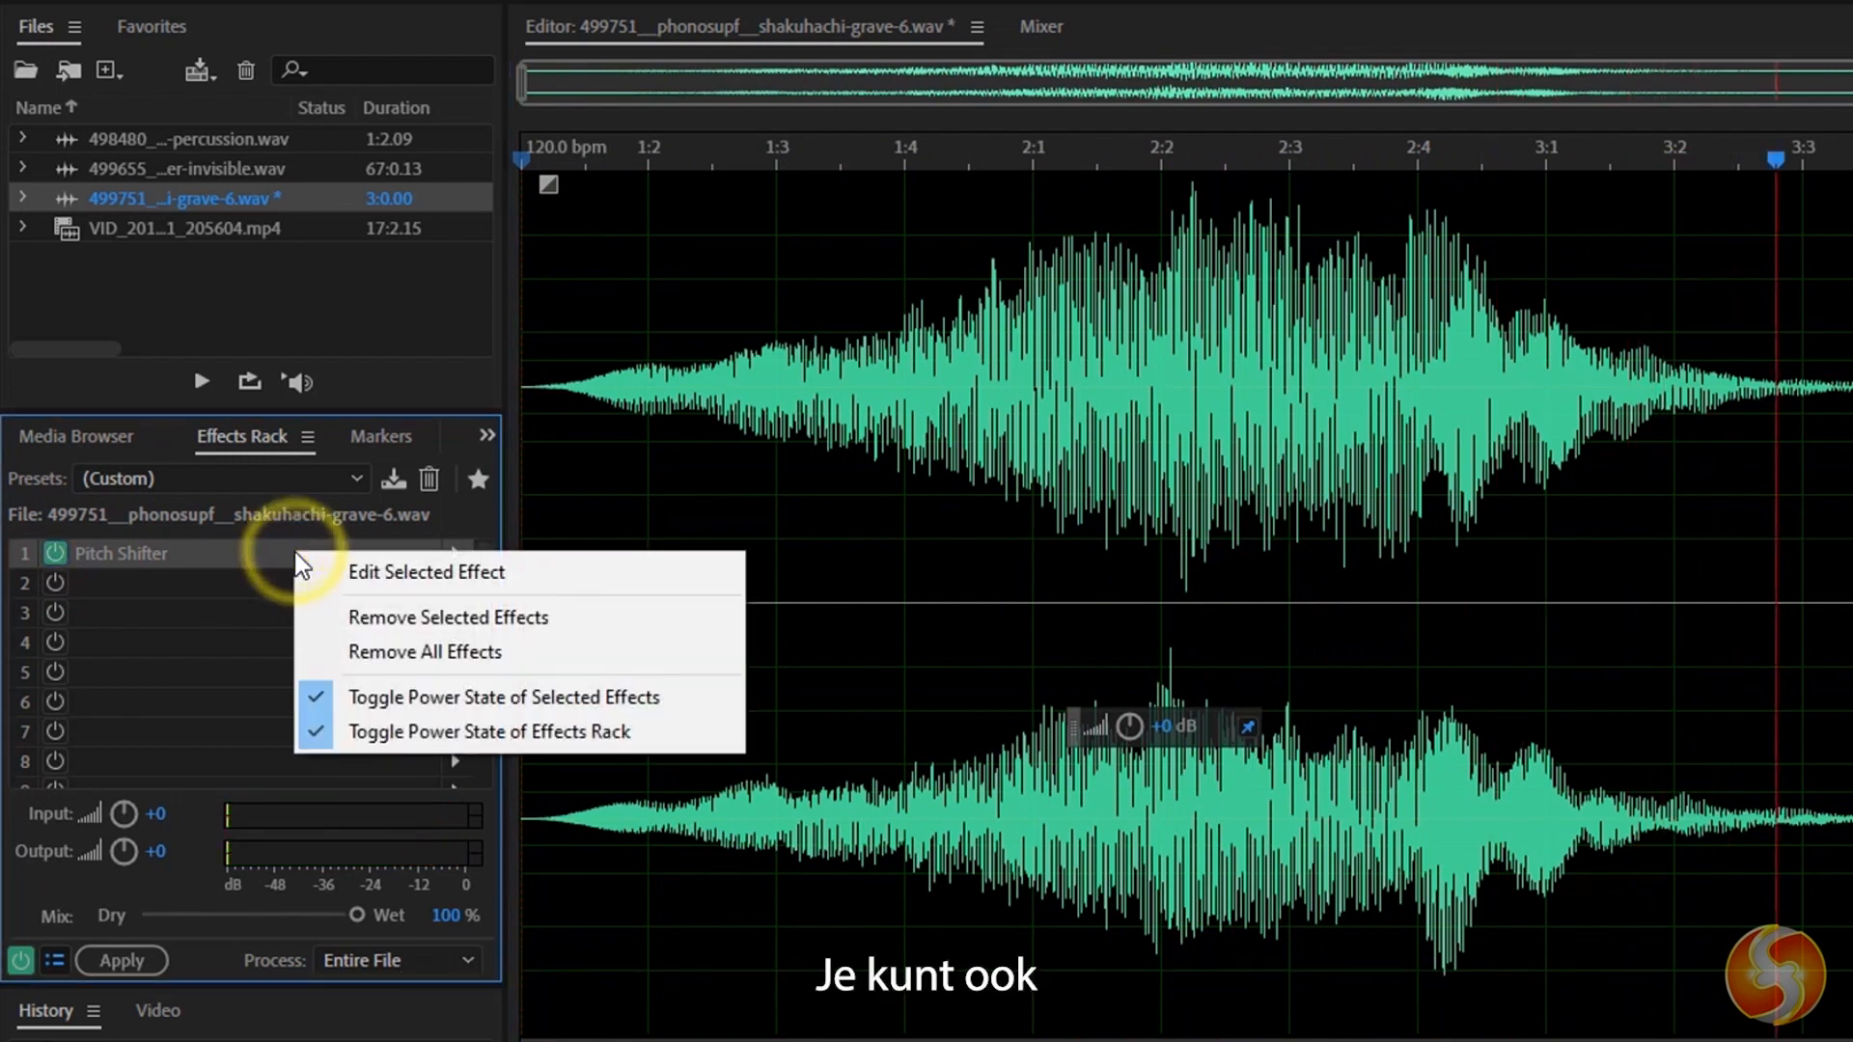
click(415, 571)
click(1324, 215)
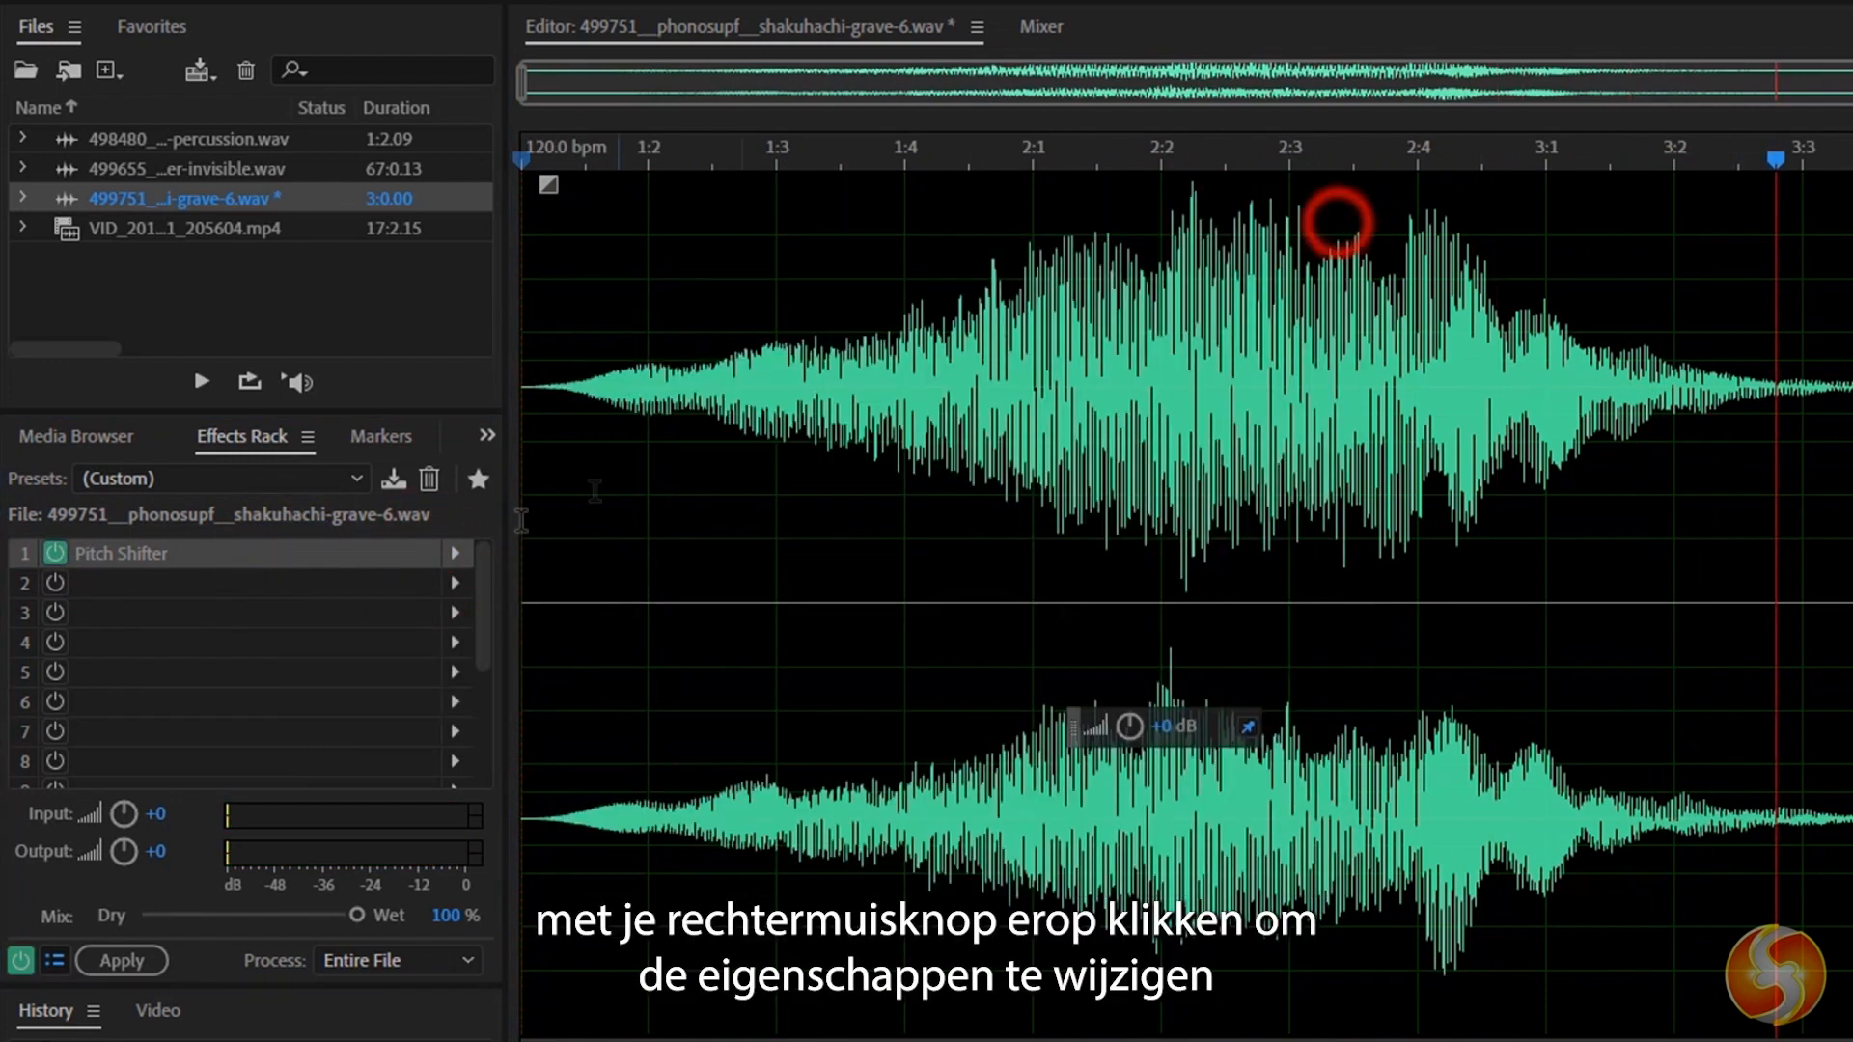
Remove the Pitch Shifter from the rack, undo the removal, and return the playhead to the start.
right_click(384, 559)
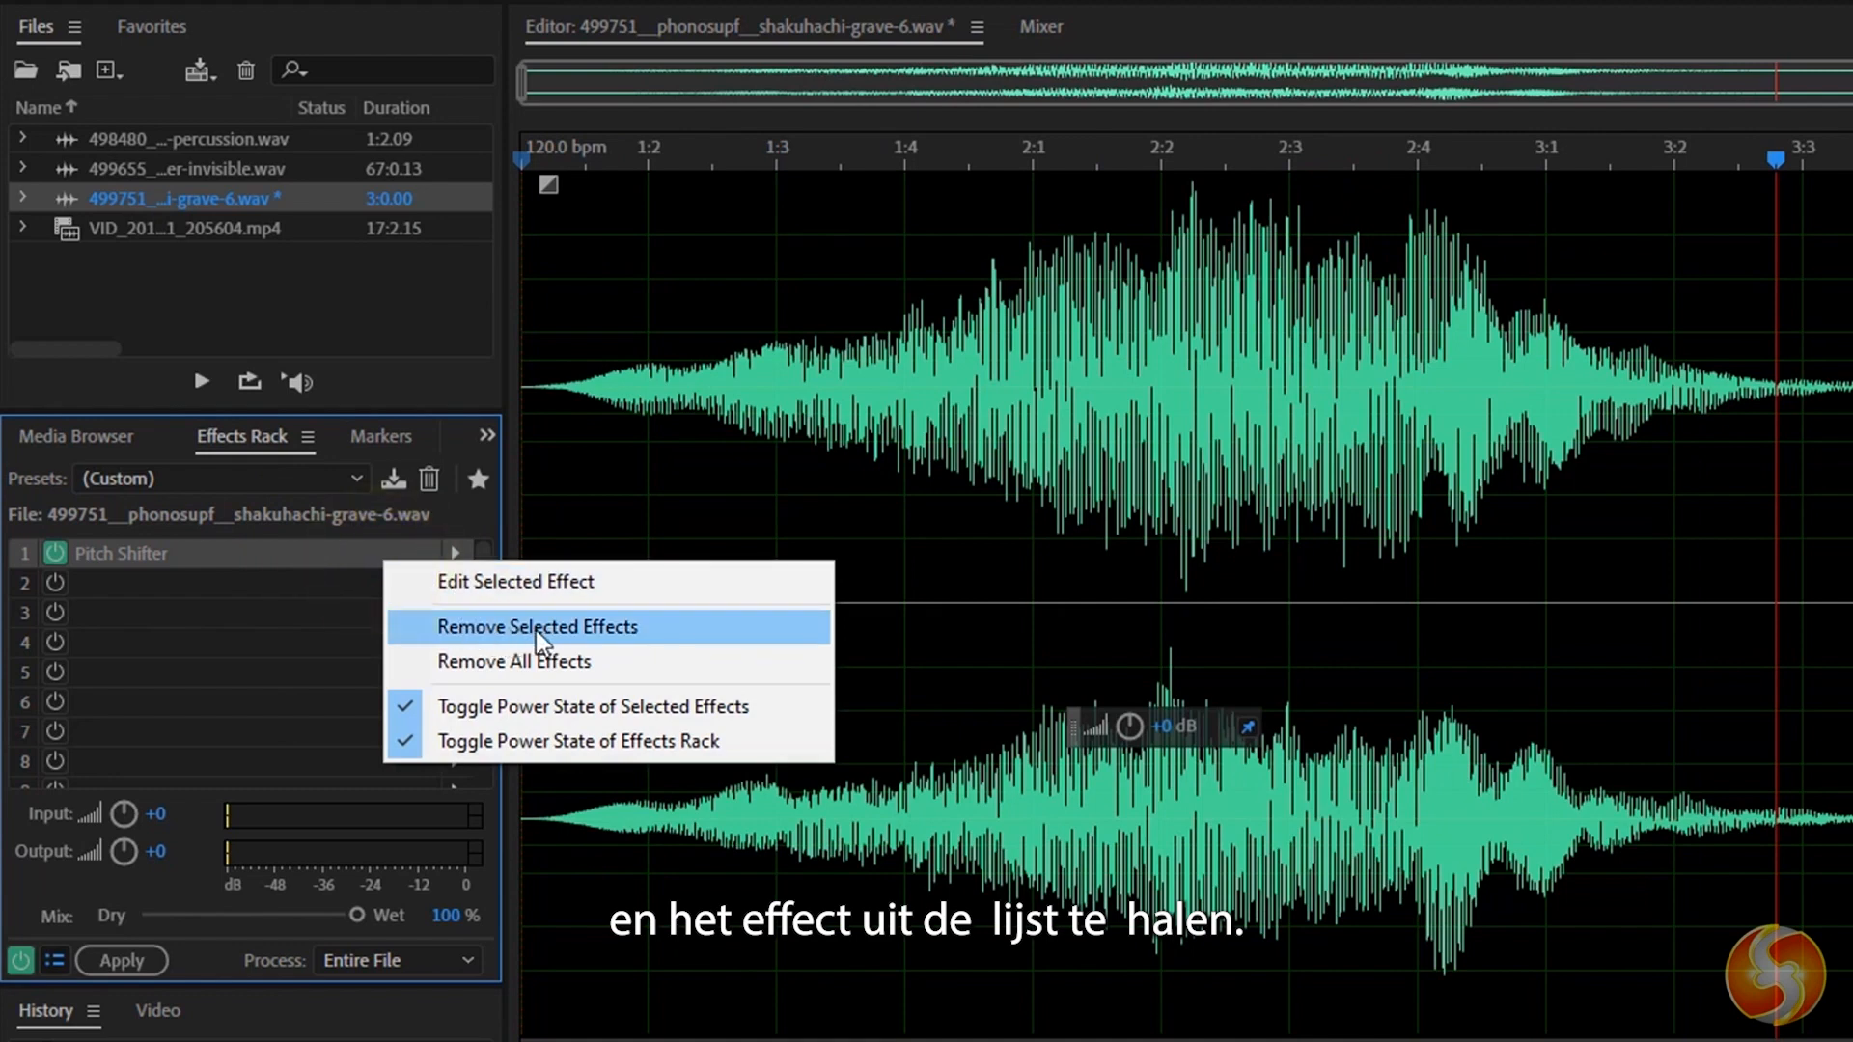
click(646, 641)
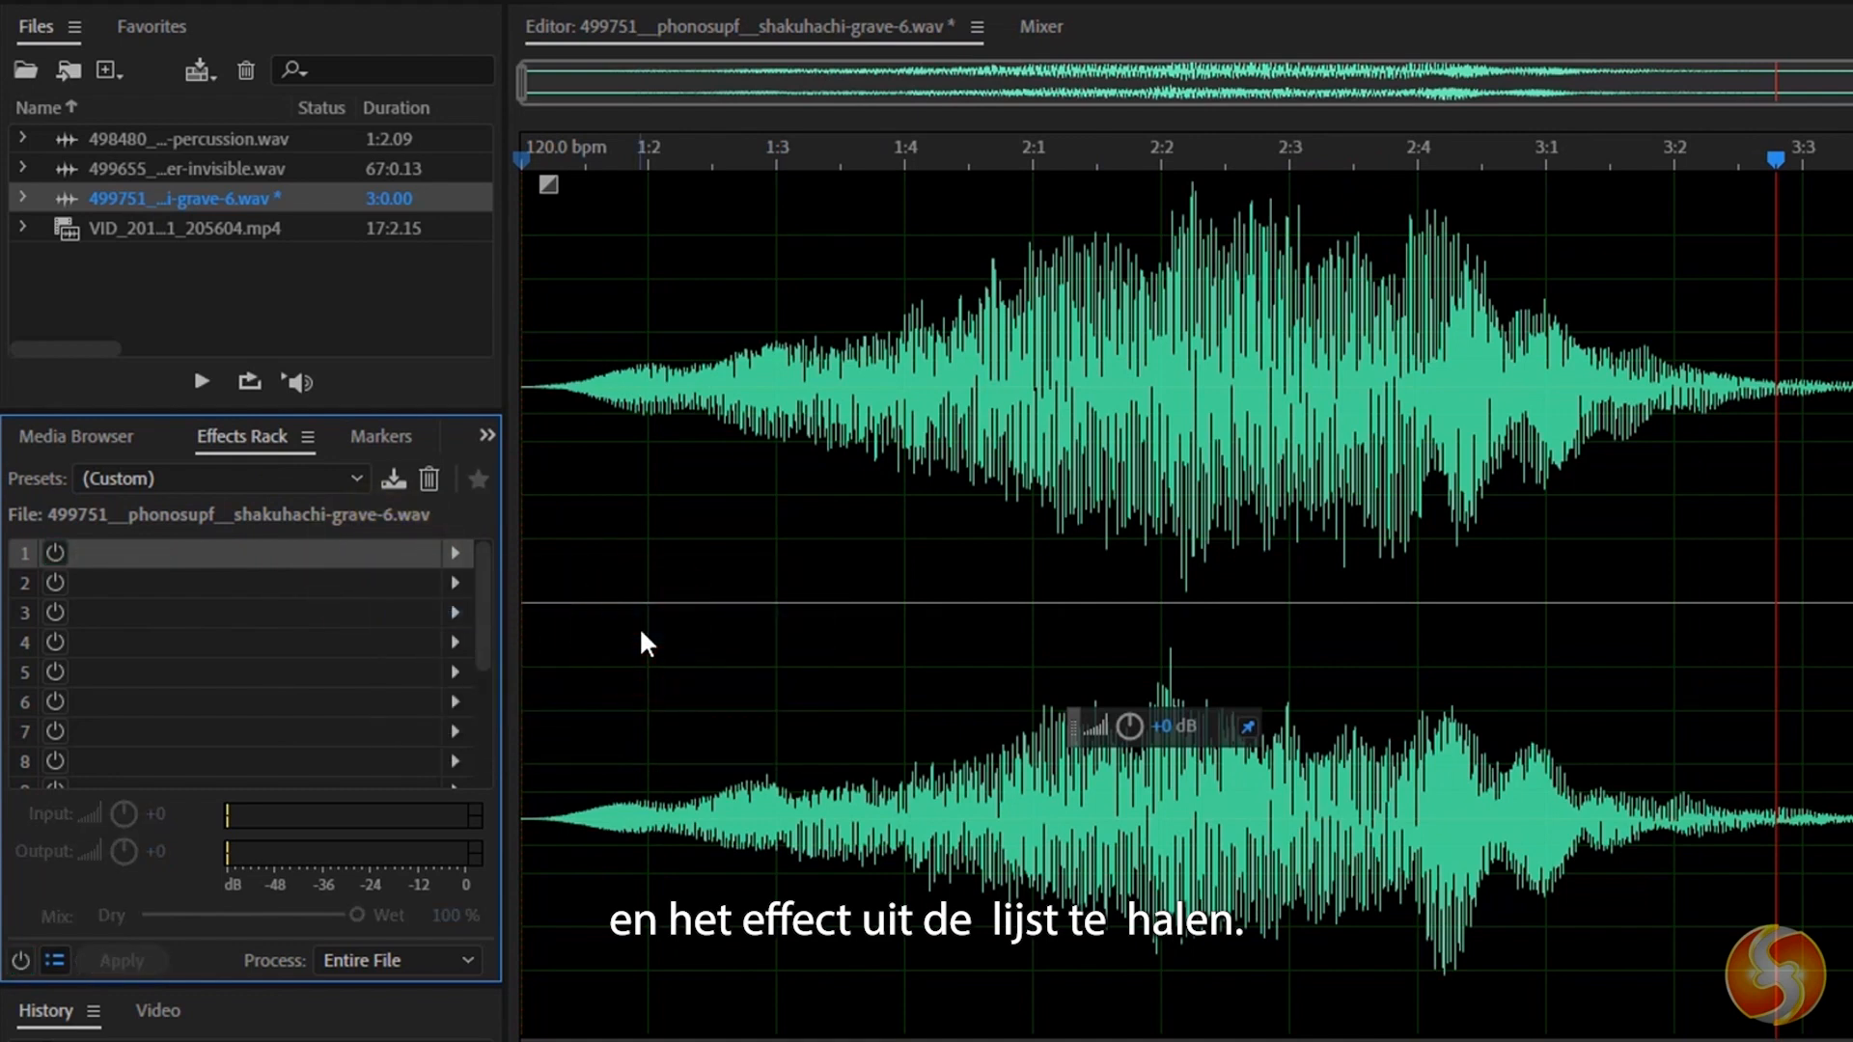
key(ctrl+z)
click(526, 642)
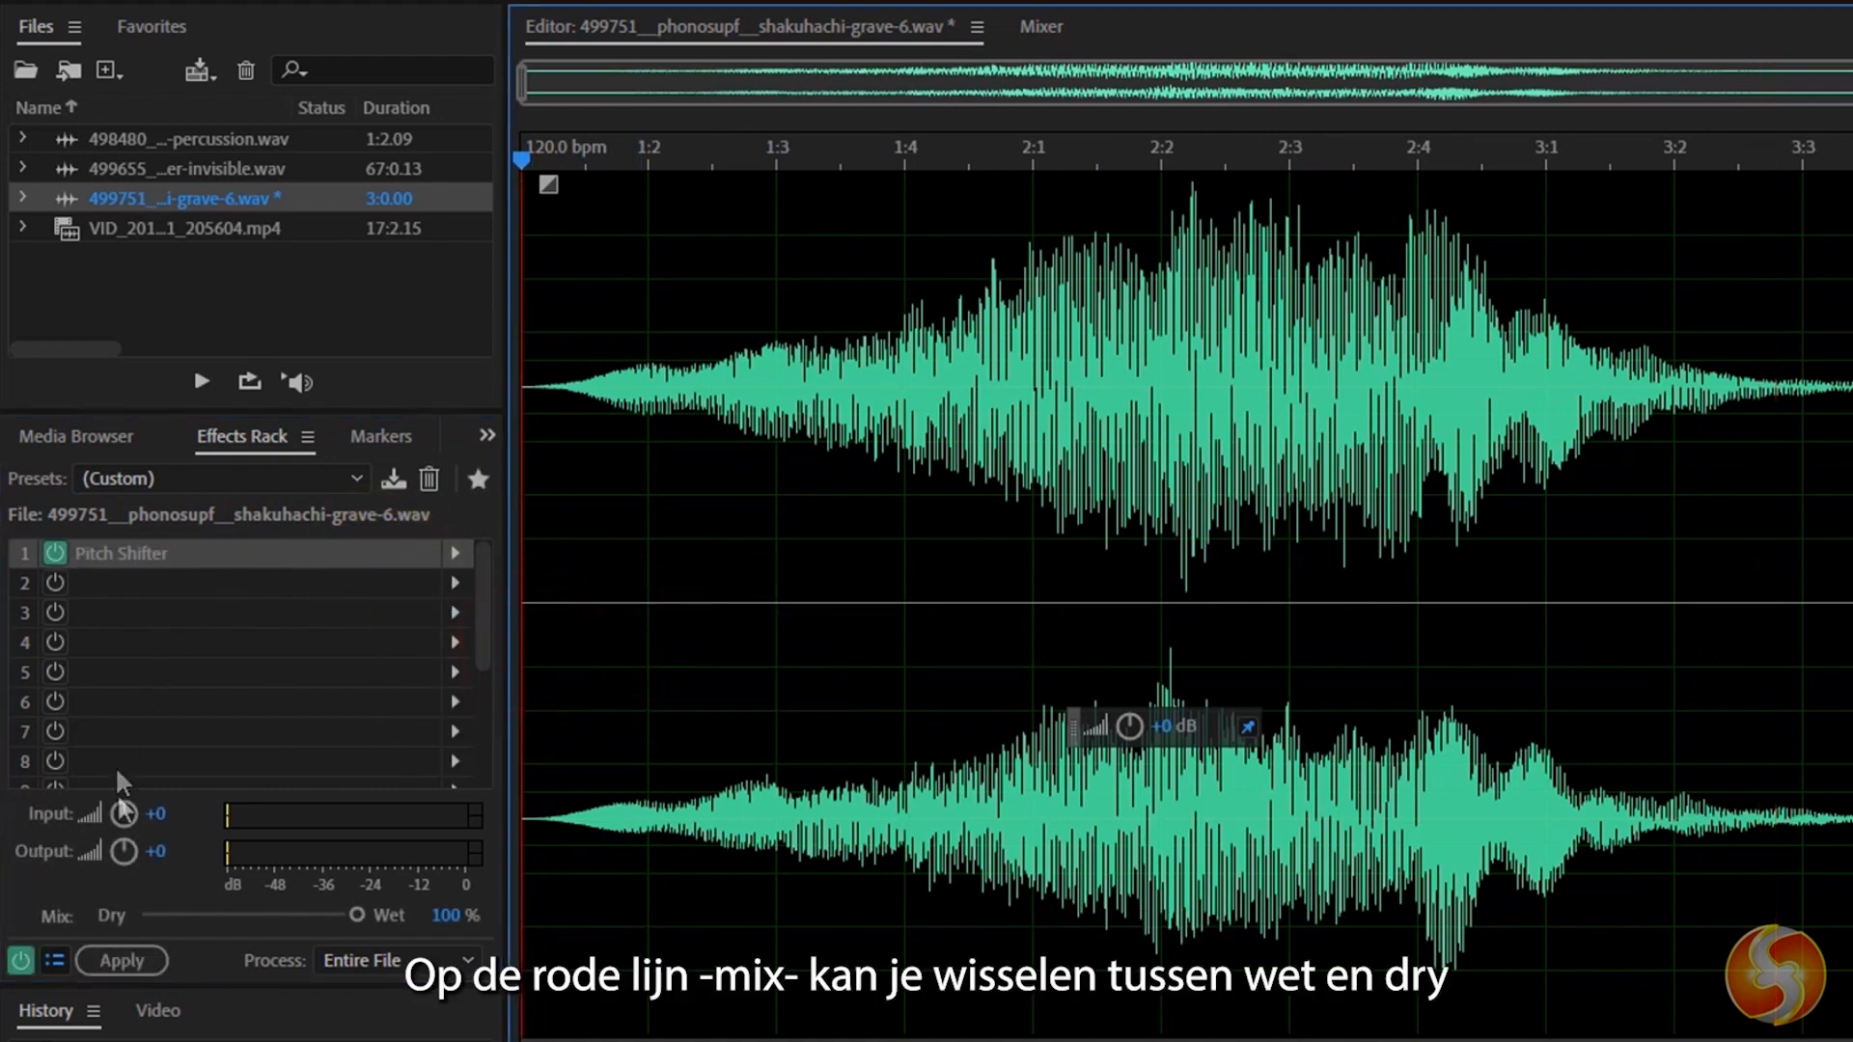
Set the effects rack's mix to 49 % wet and apply the rack to the entire file.
drag(357, 915, 266, 914)
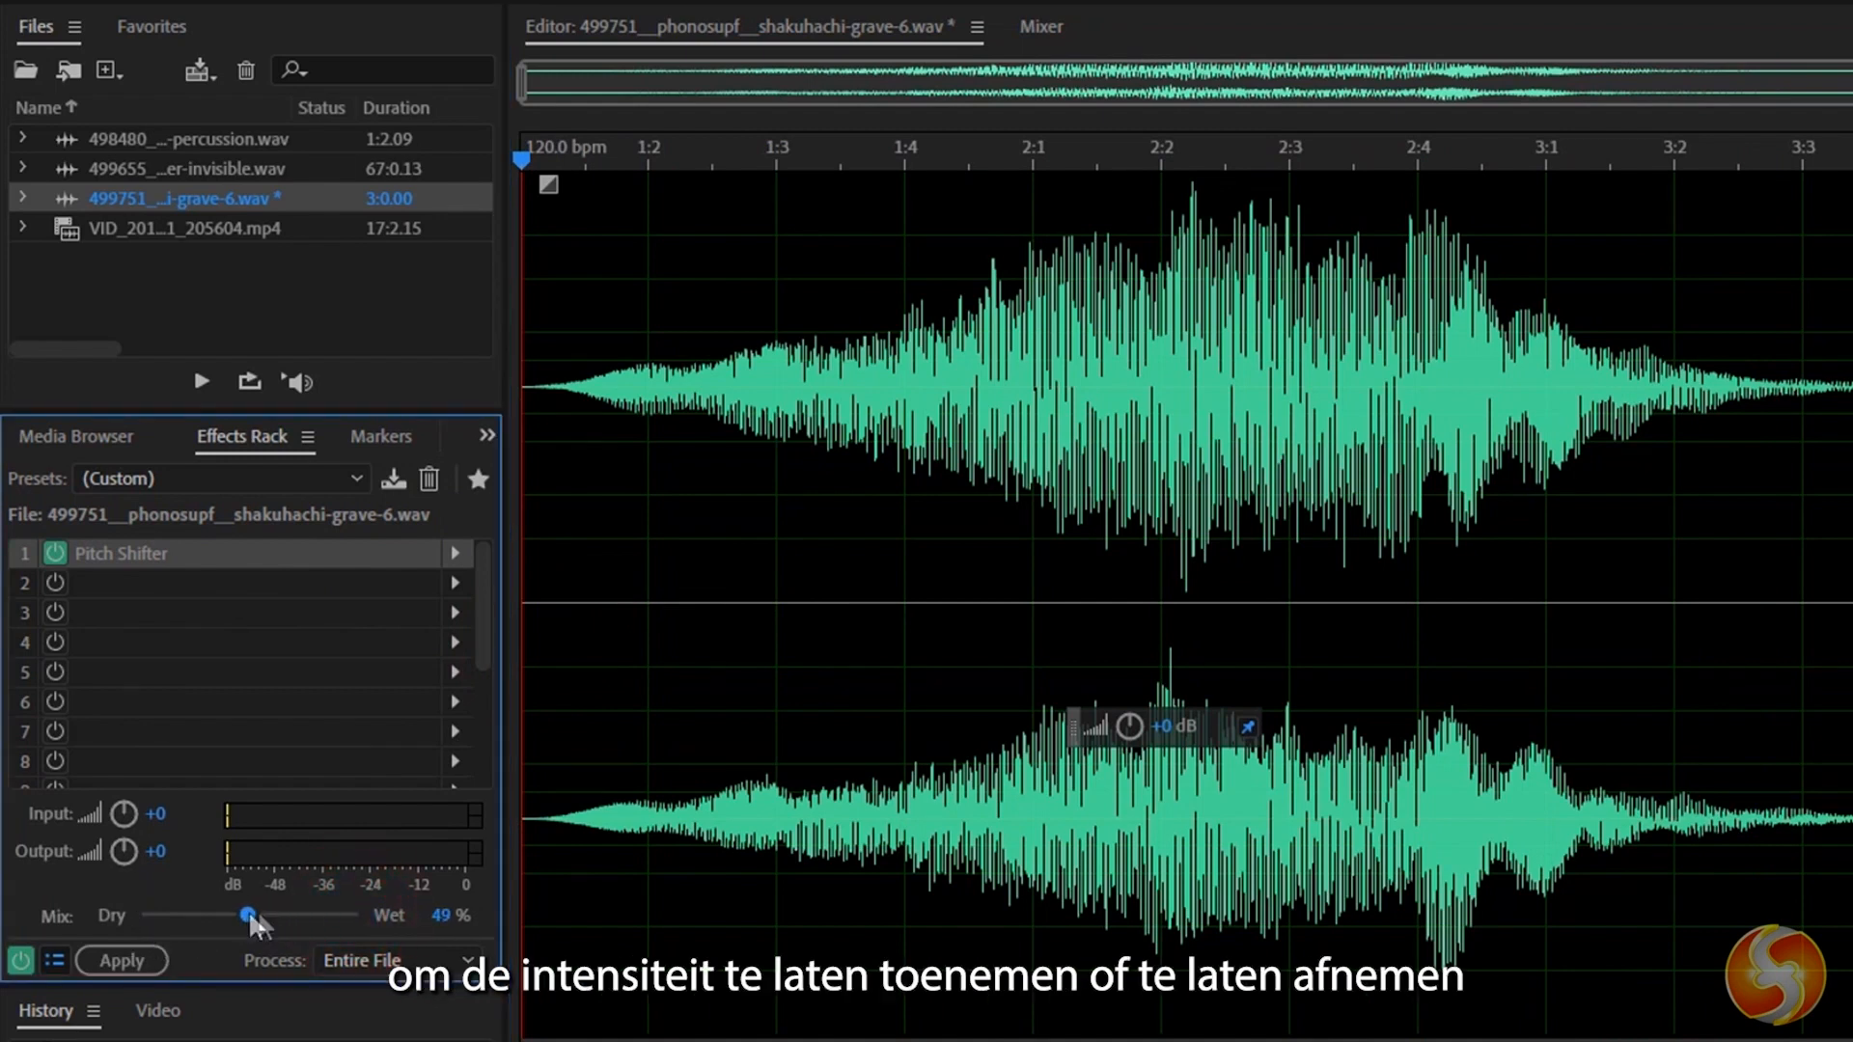
key(space)
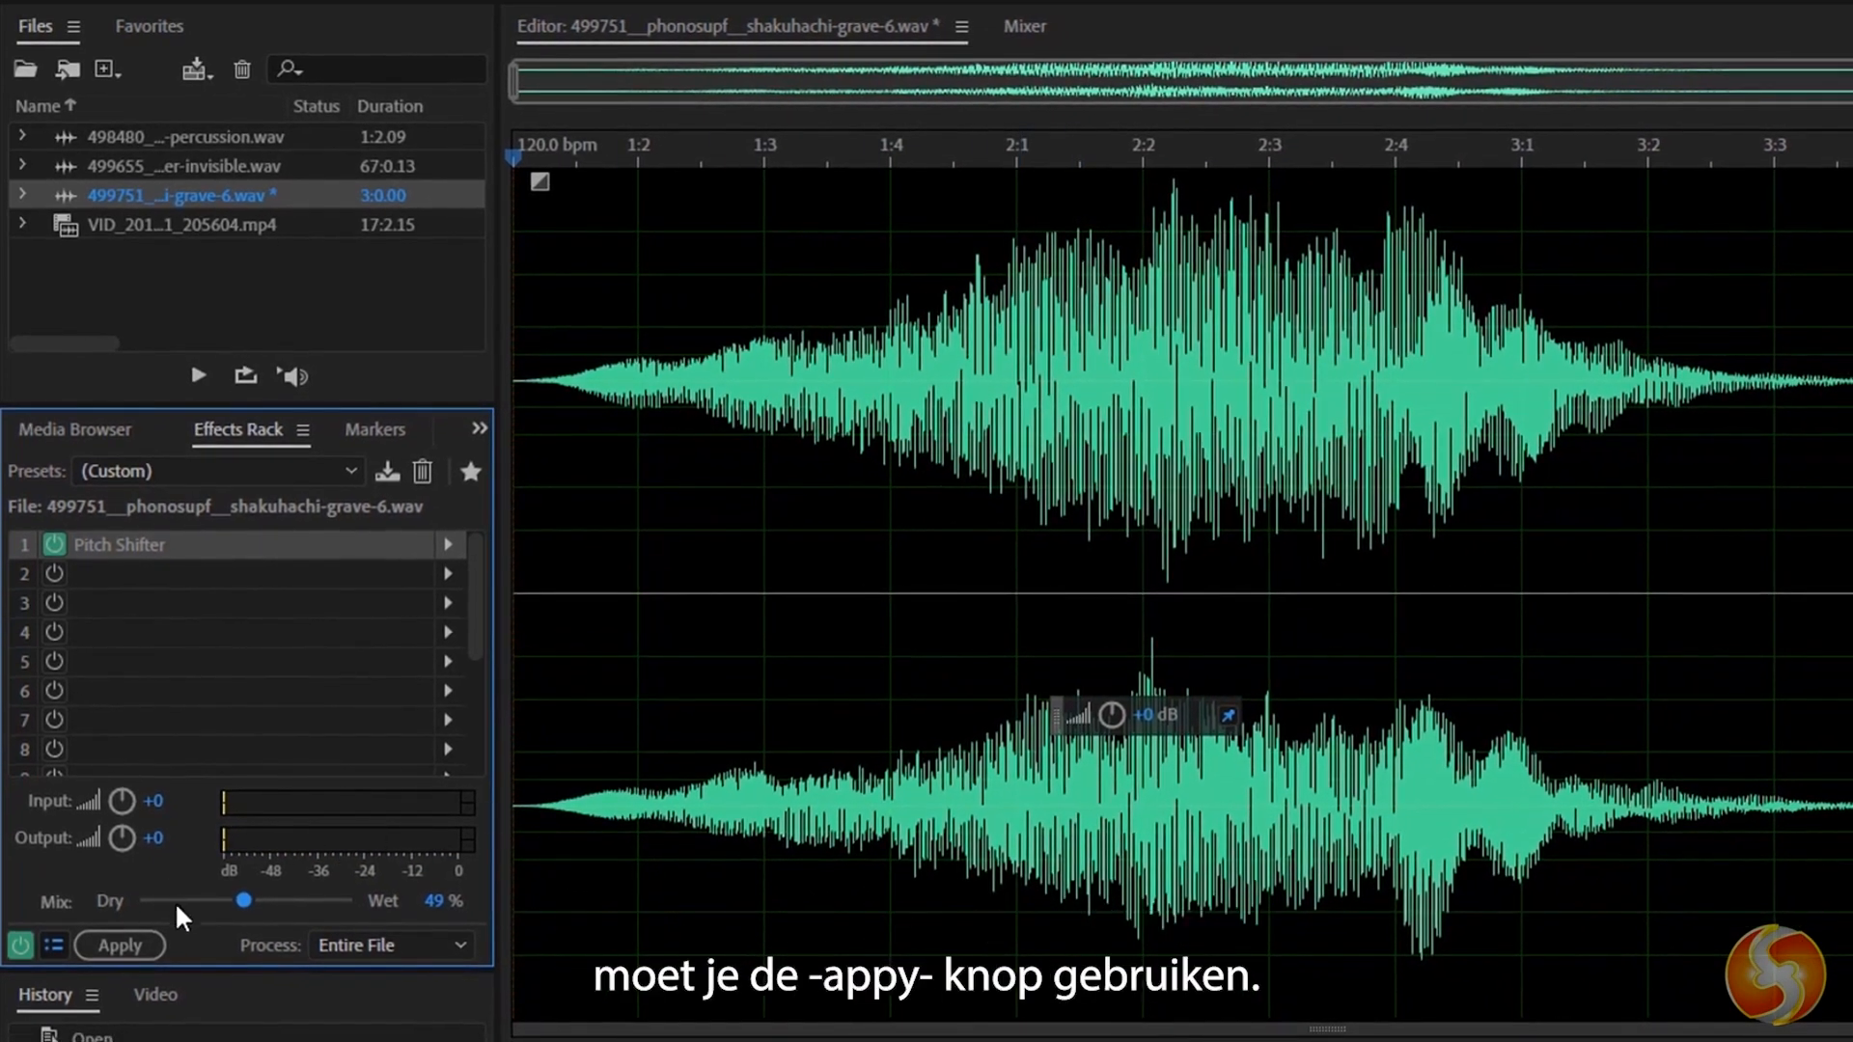
click(139, 942)
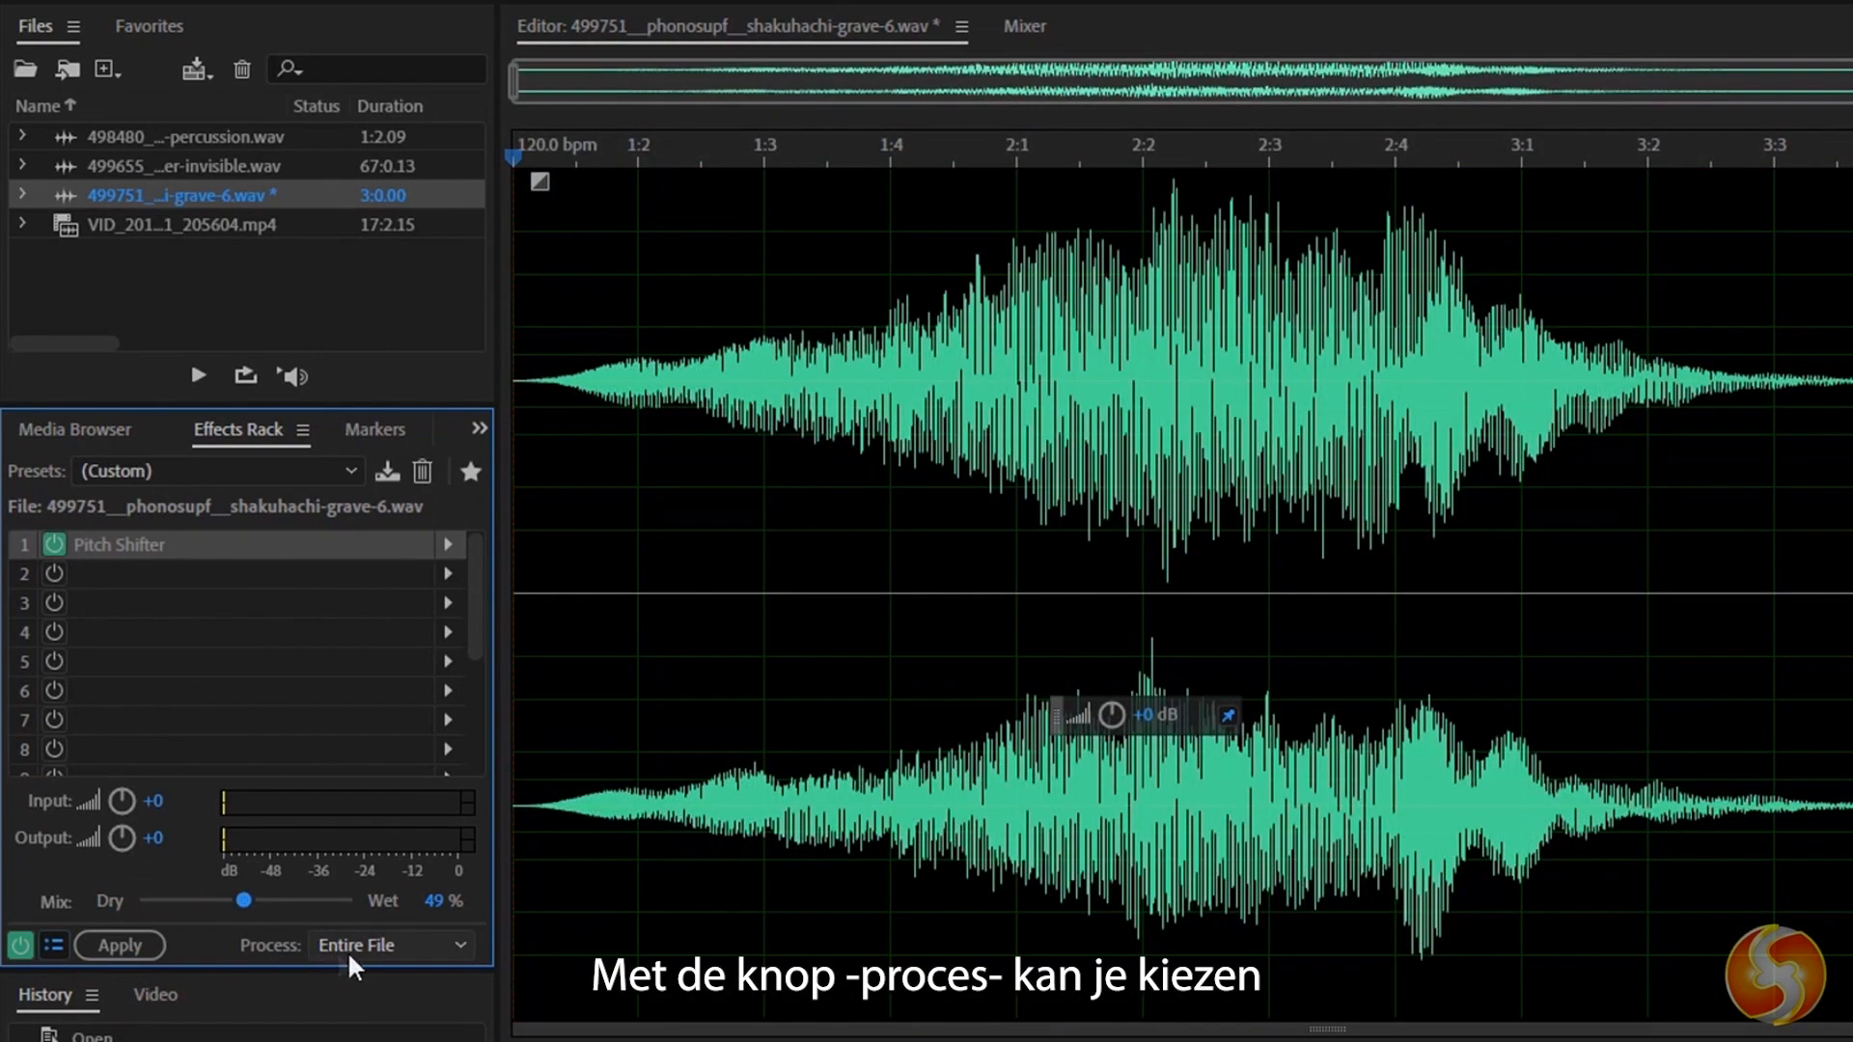
Set the effects rack to process the entire file.
click(391, 948)
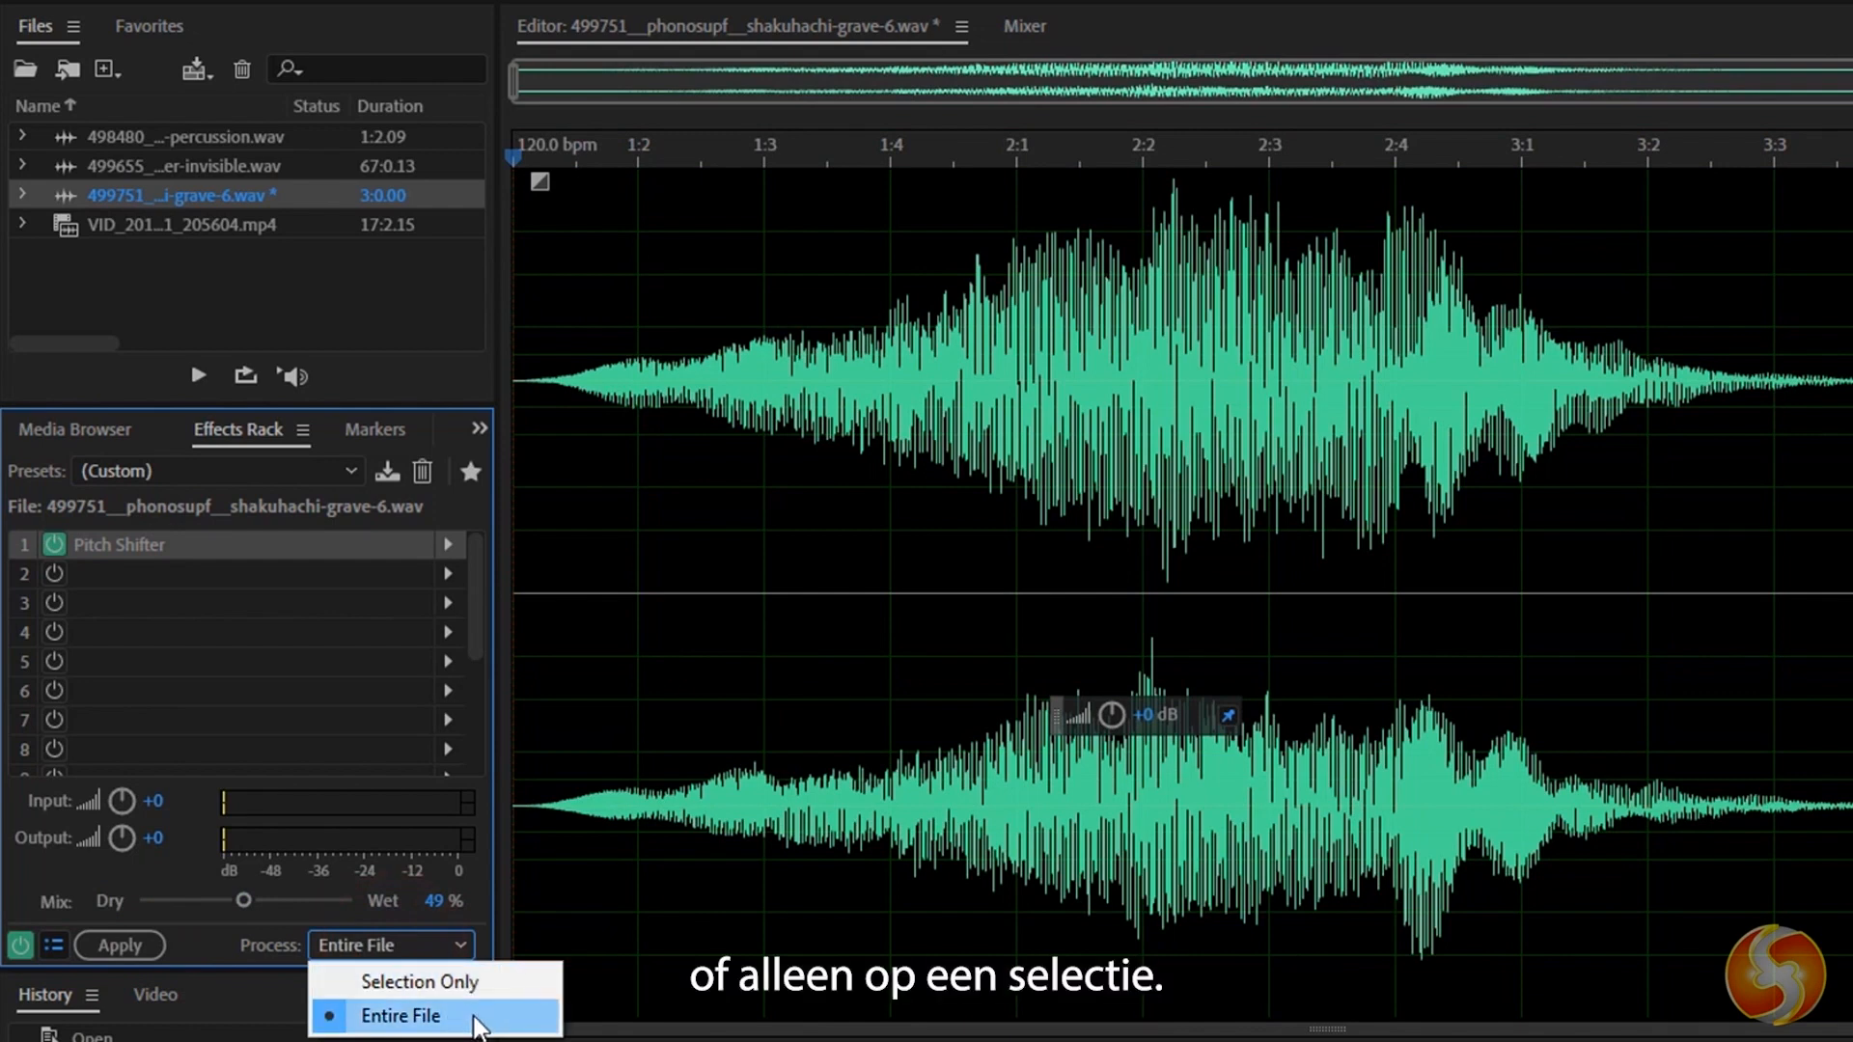
click(474, 1018)
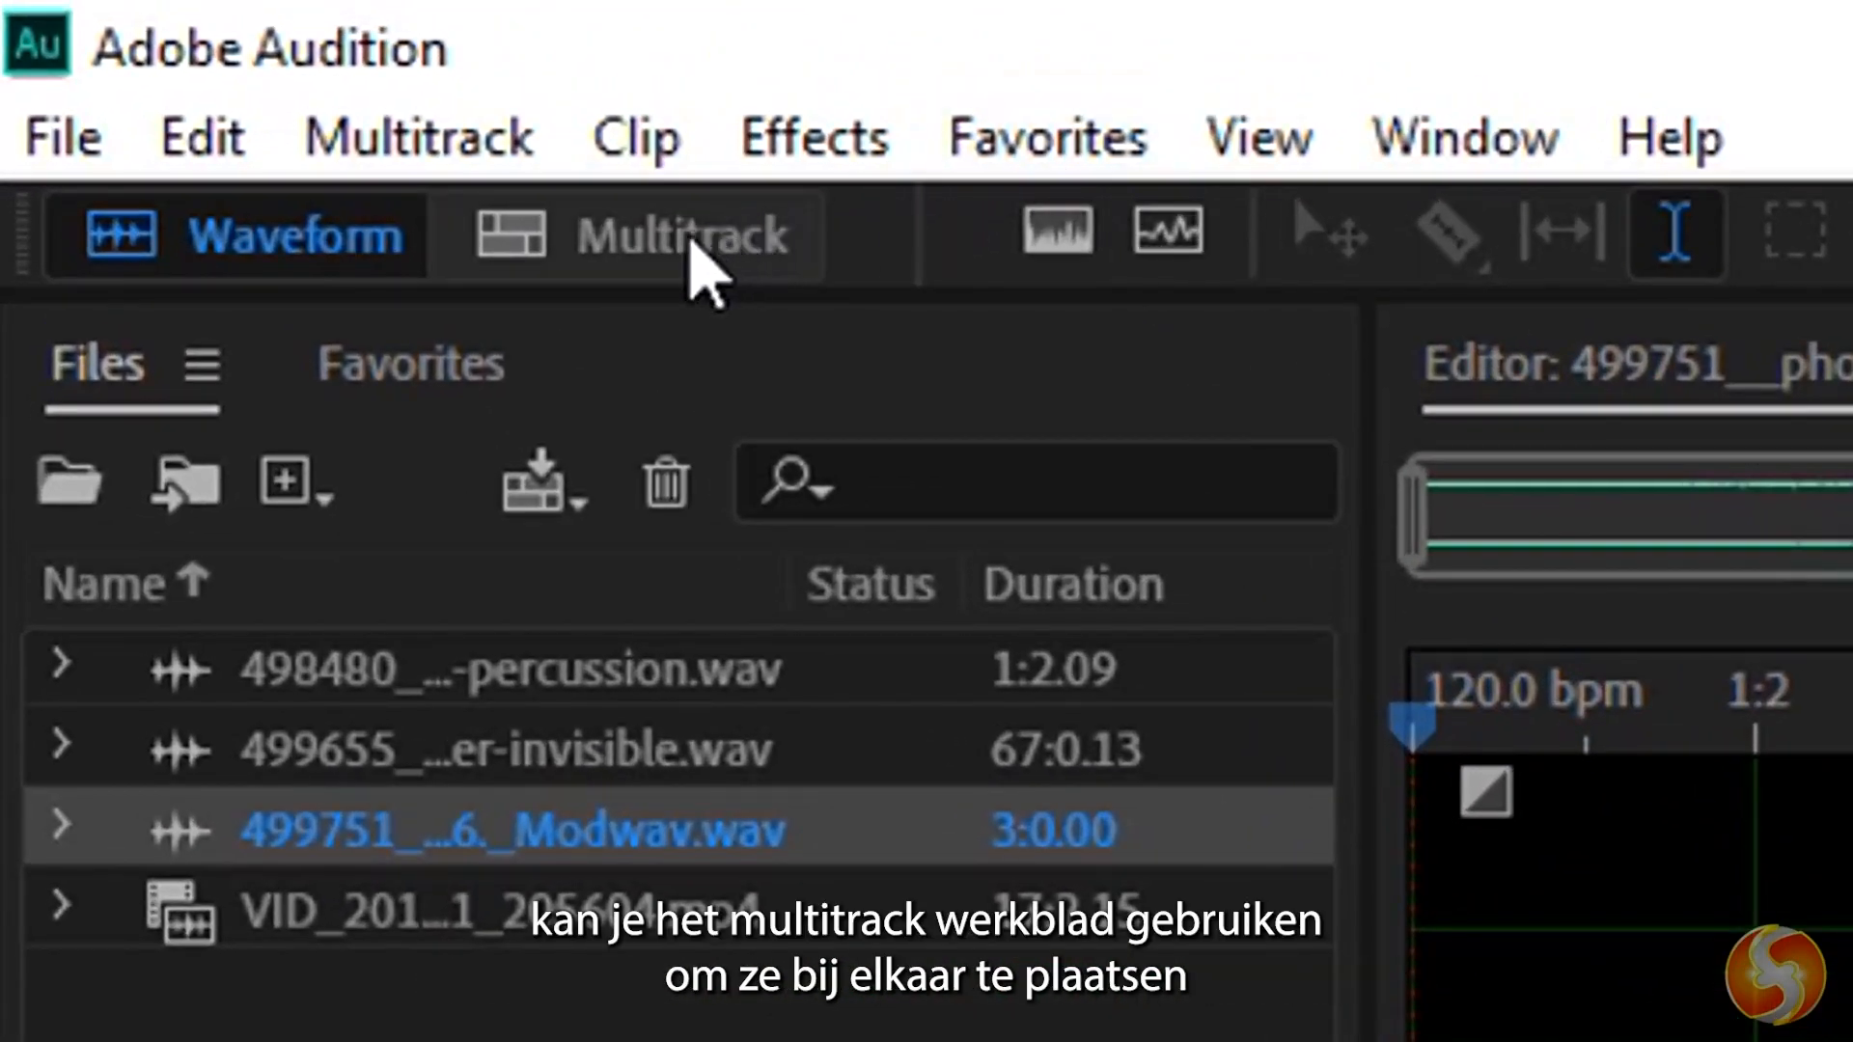
Create a multitrack session named MySession with a 48000 Hz sample rate and 32 (float) bit depth.
click(691, 241)
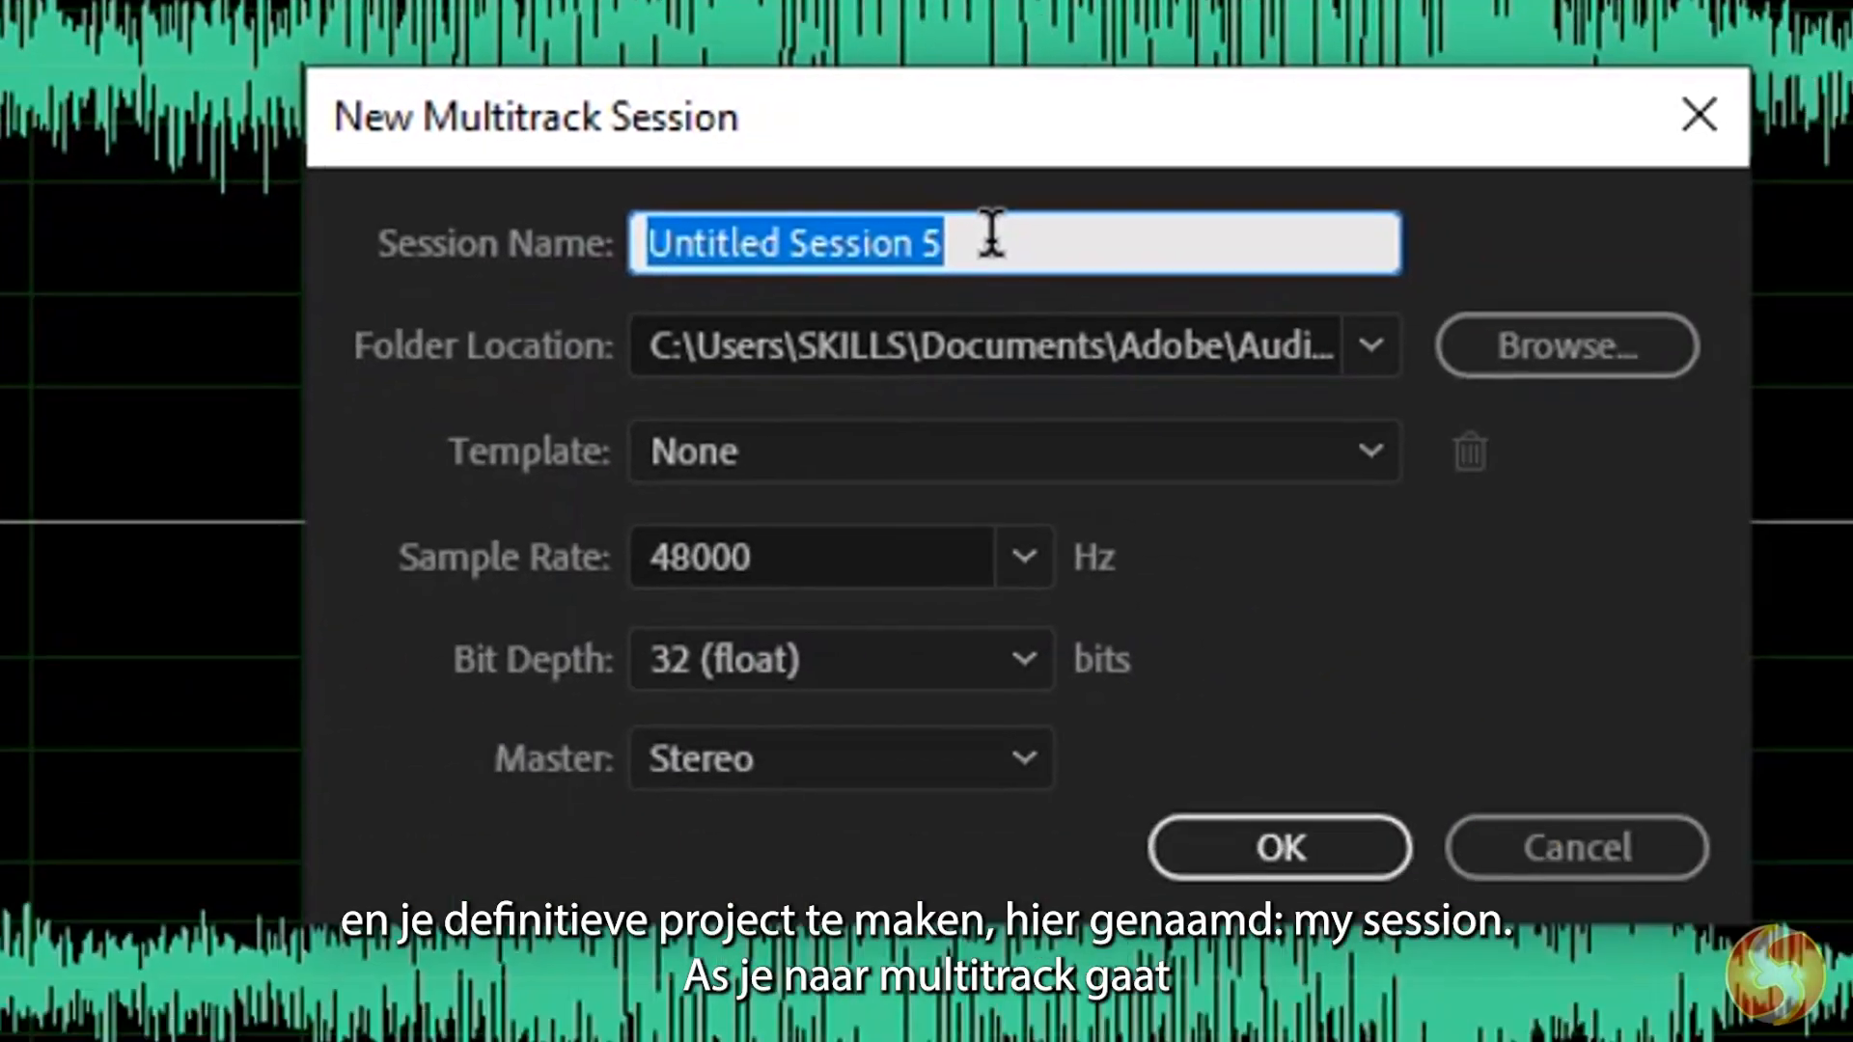
text(MySession)
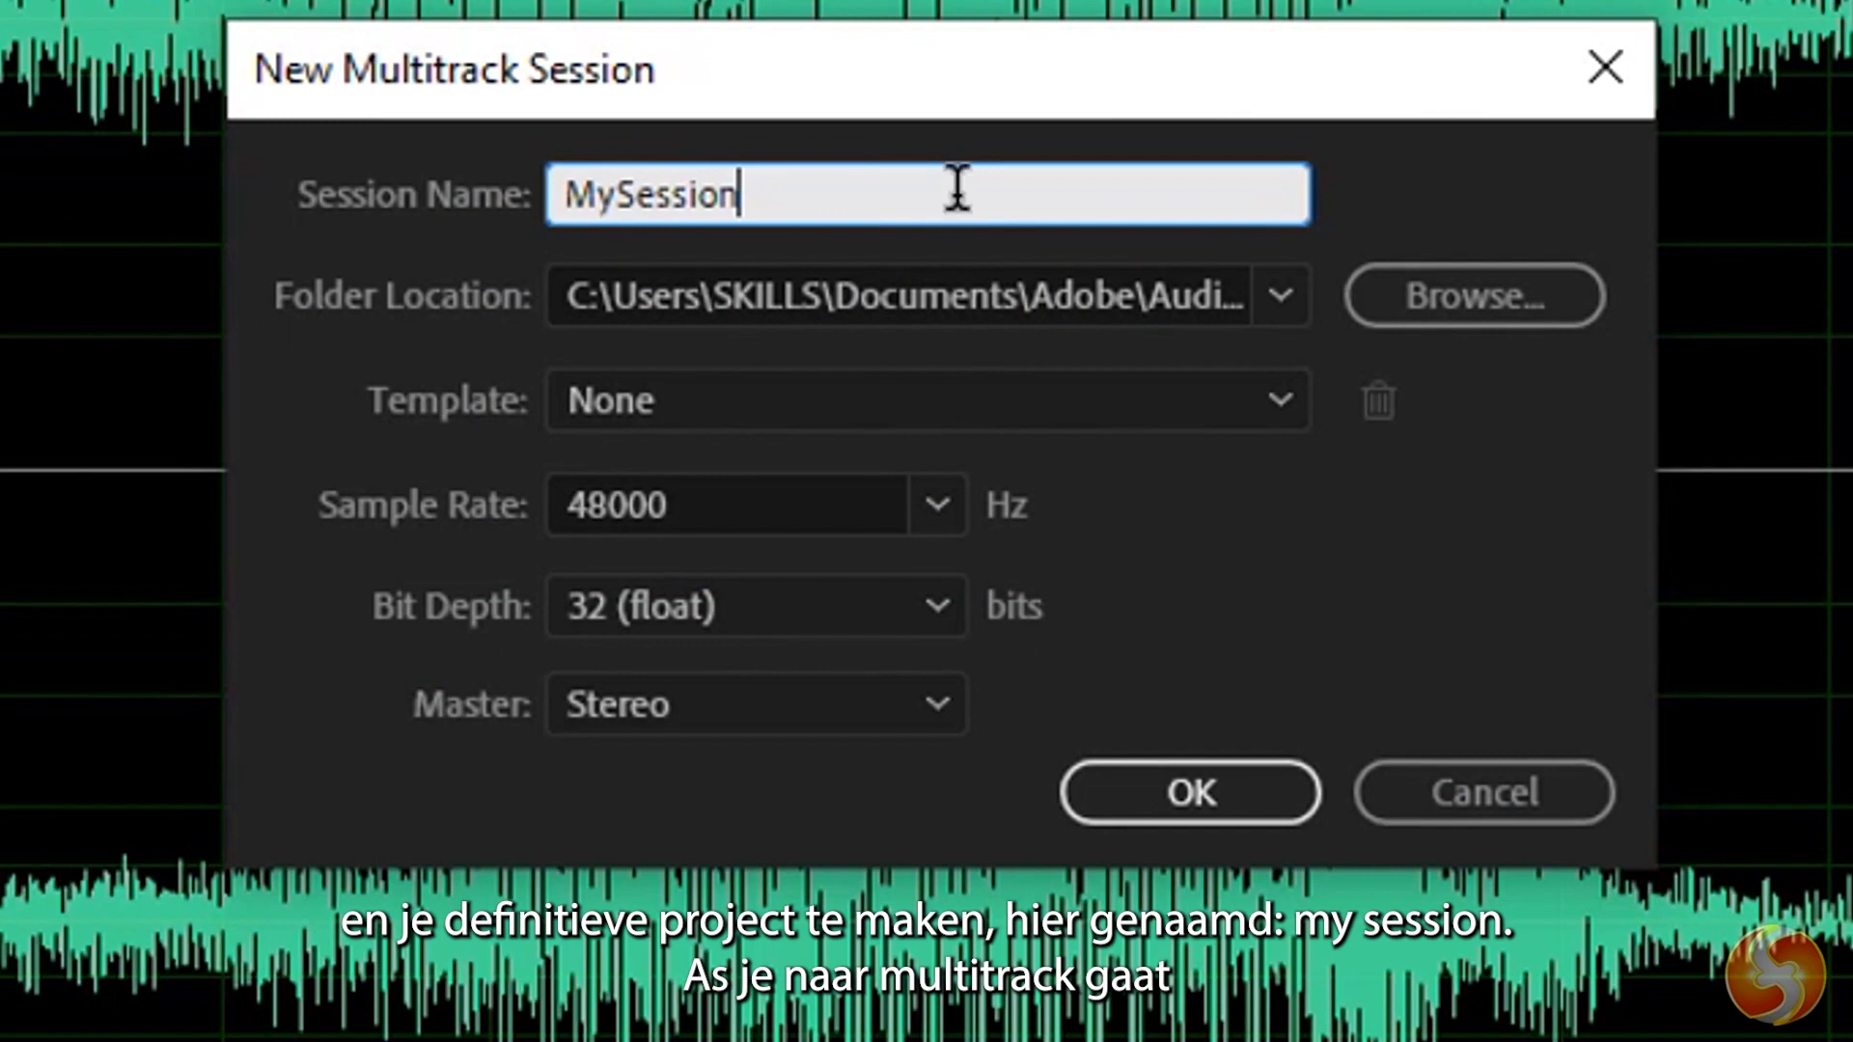
click(924, 297)
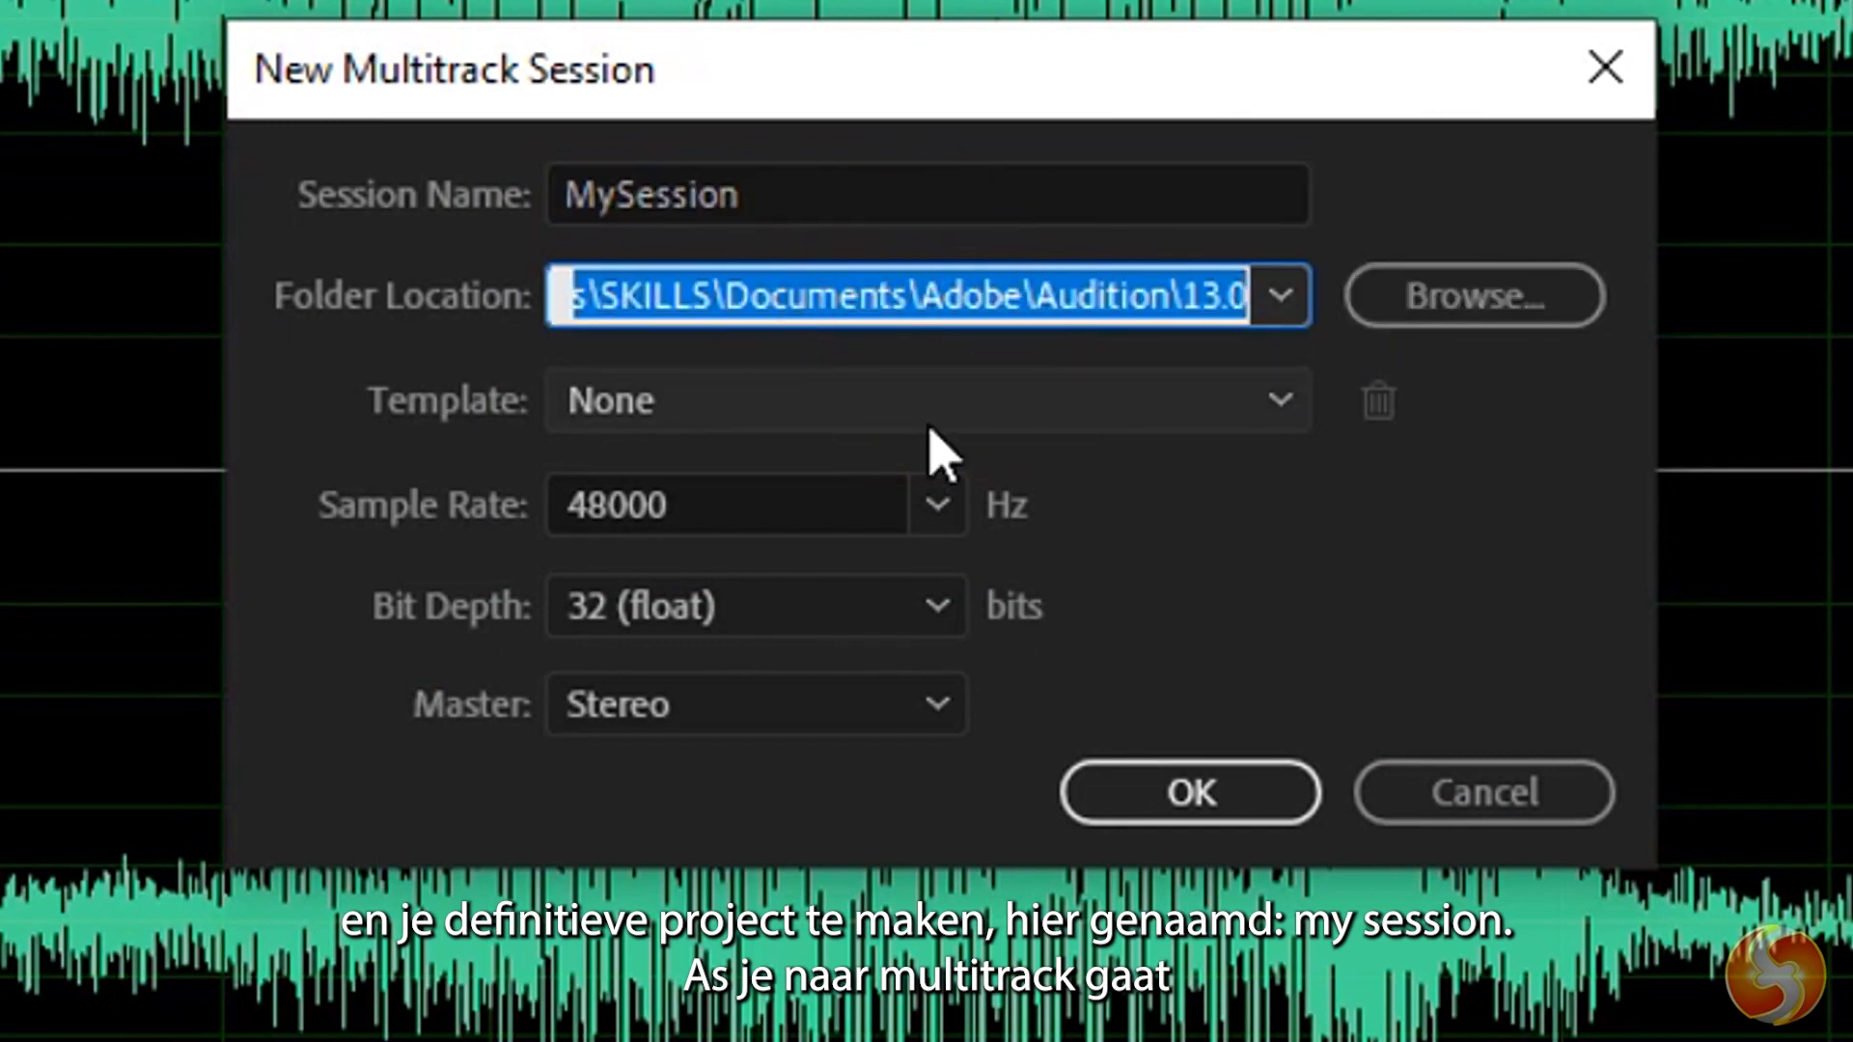
click(936, 507)
click(712, 941)
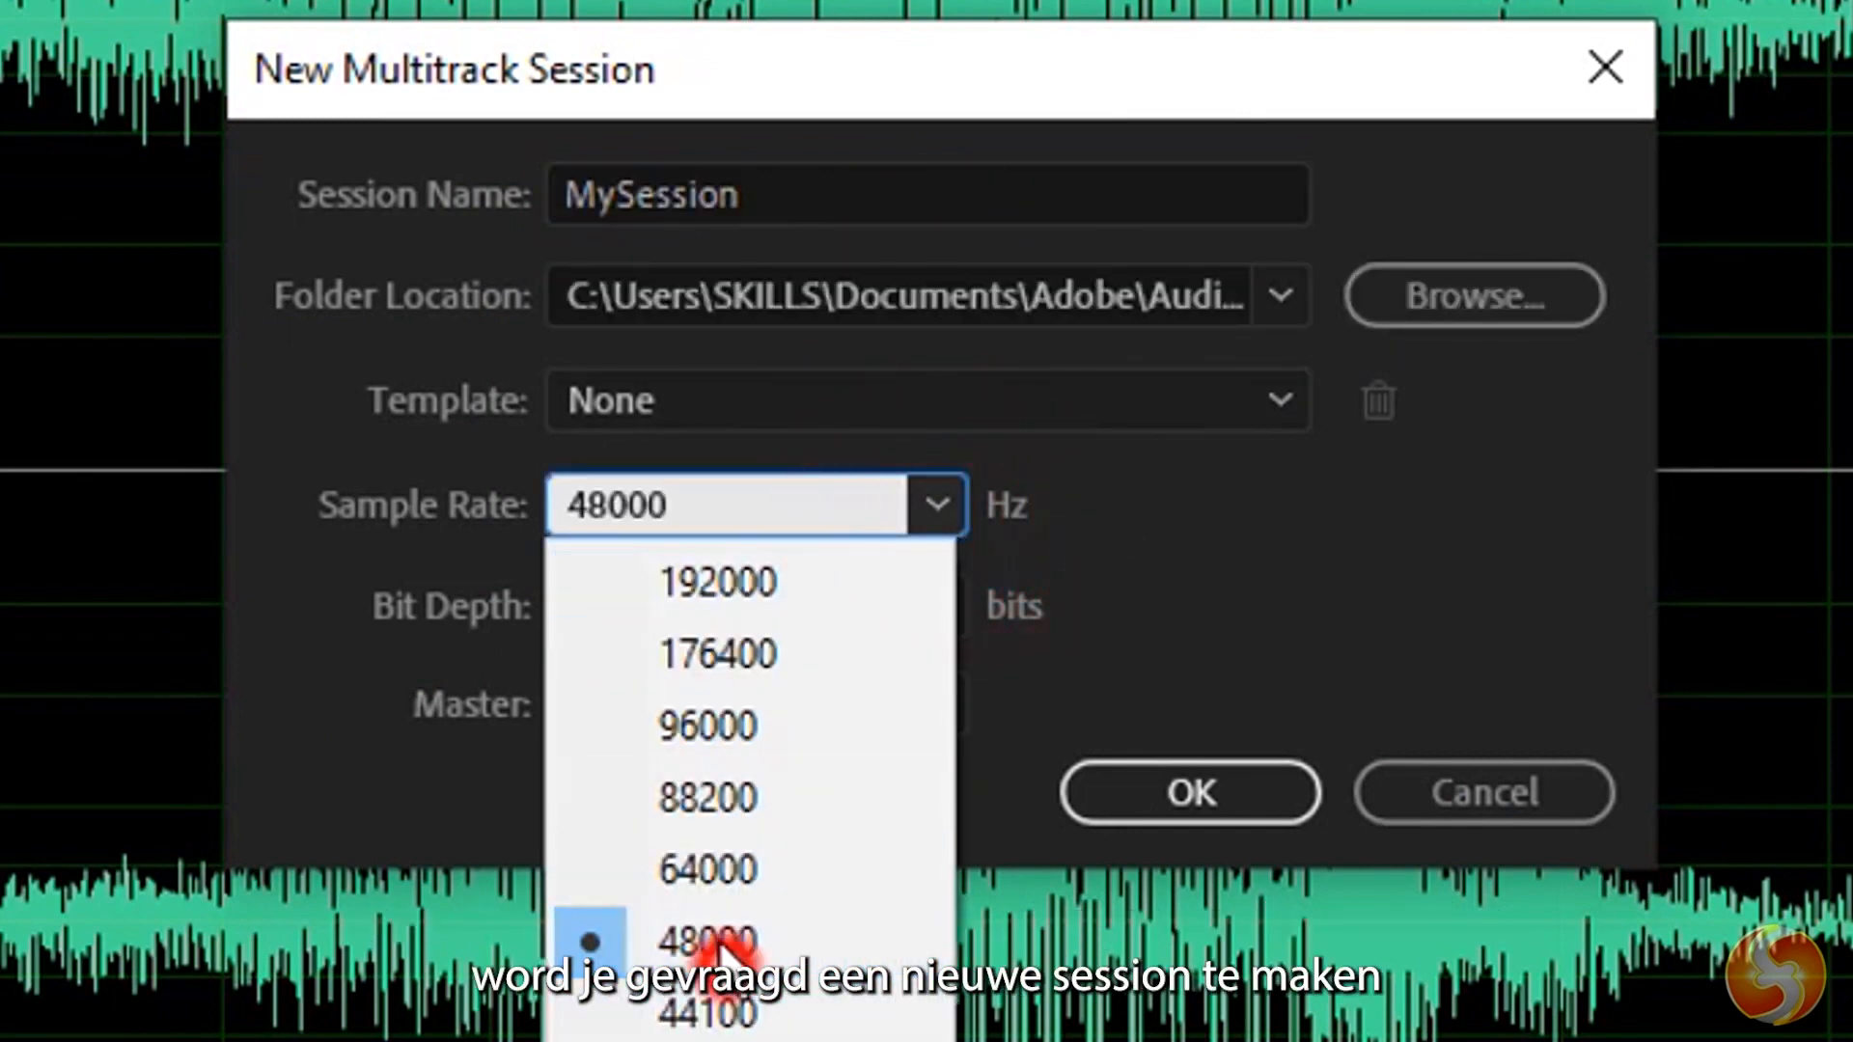
click(862, 605)
click(798, 687)
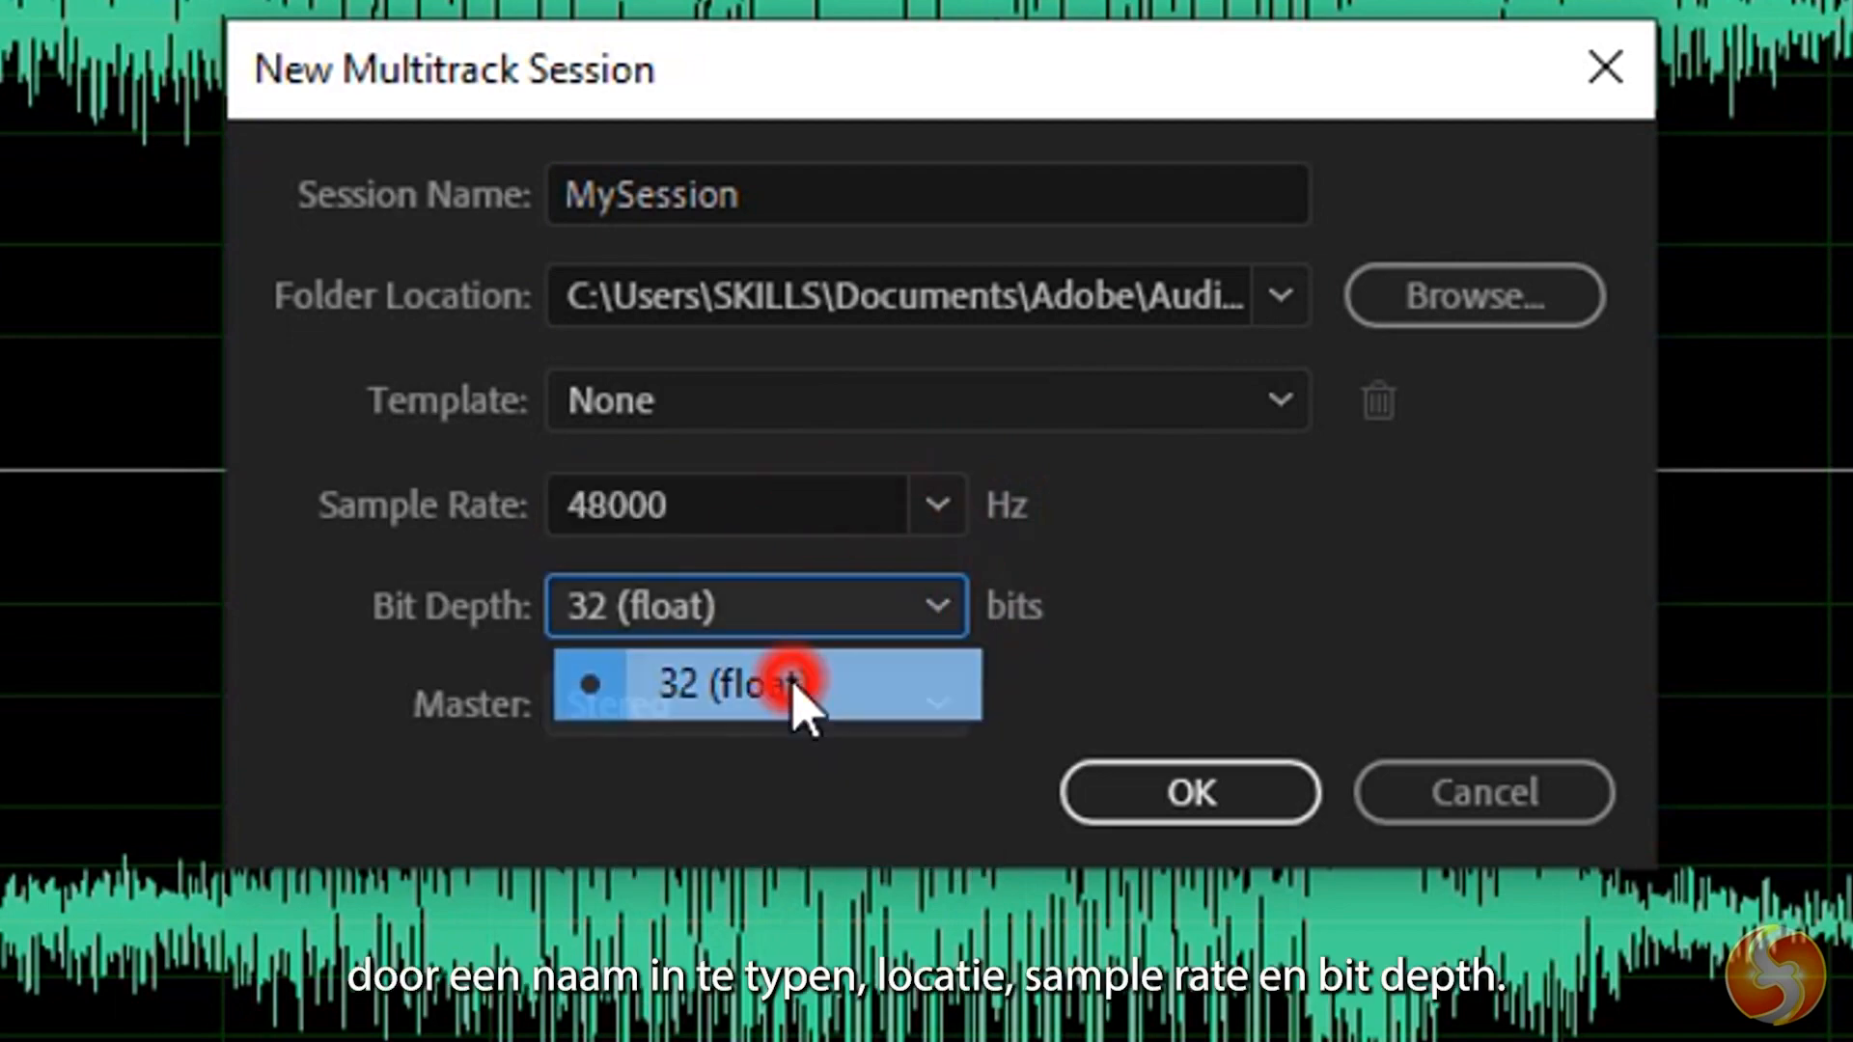
click(1194, 818)
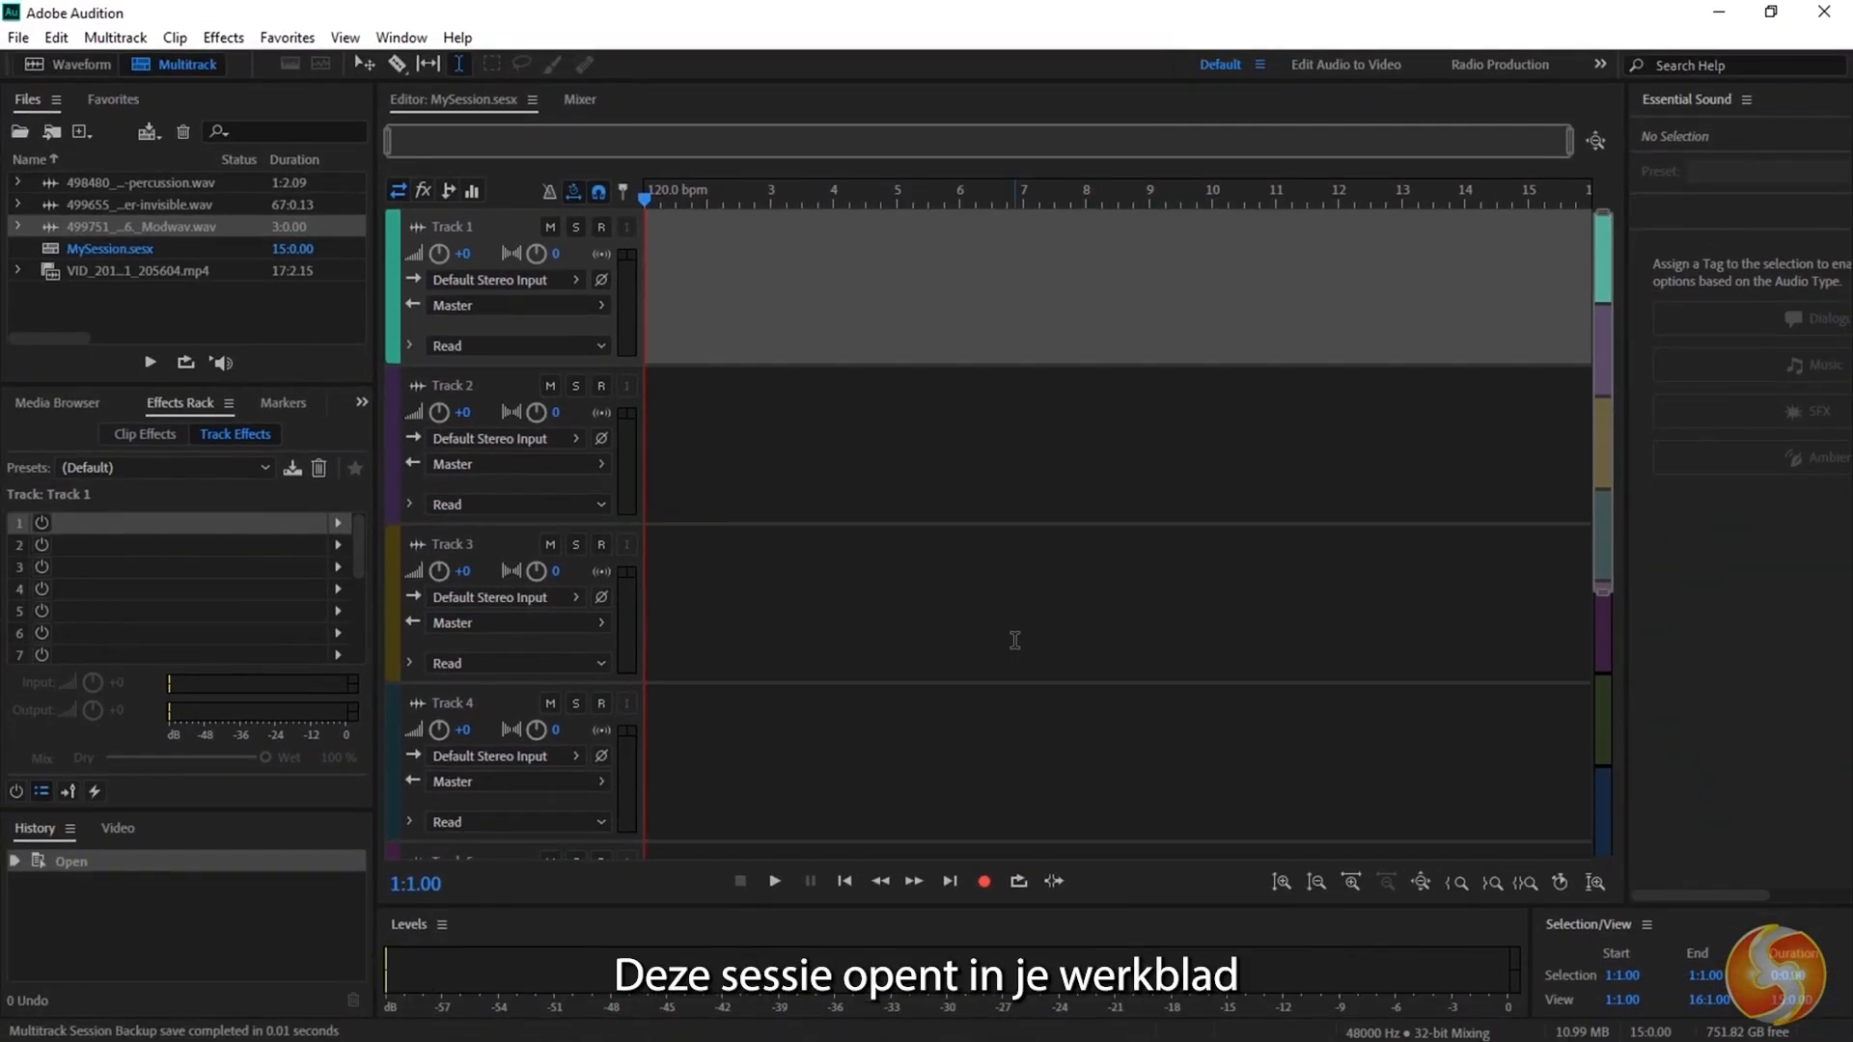
Look through the session's tracks and select the MySession.sesx entry among the imported files.
click(1245, 486)
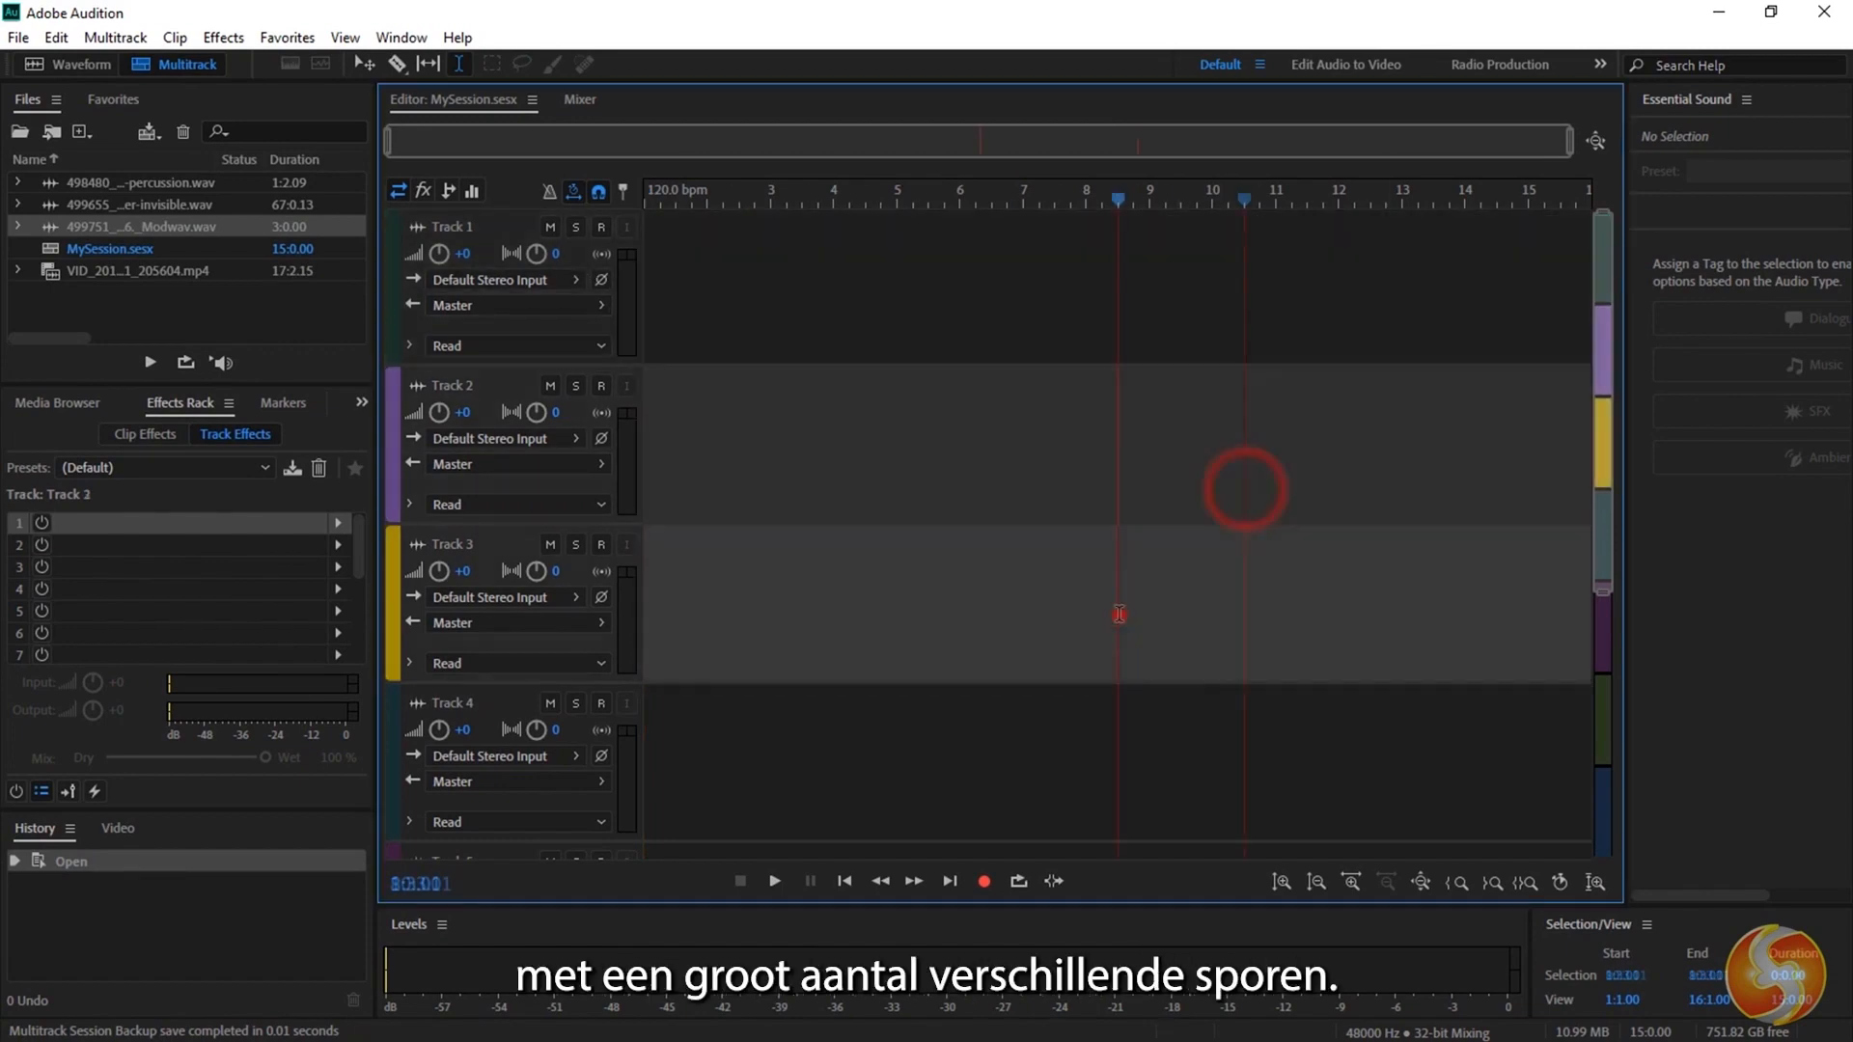
click(1079, 748)
click(1010, 321)
drag(1612, 391, 1612, 351)
drag(1613, 351, 1614, 324)
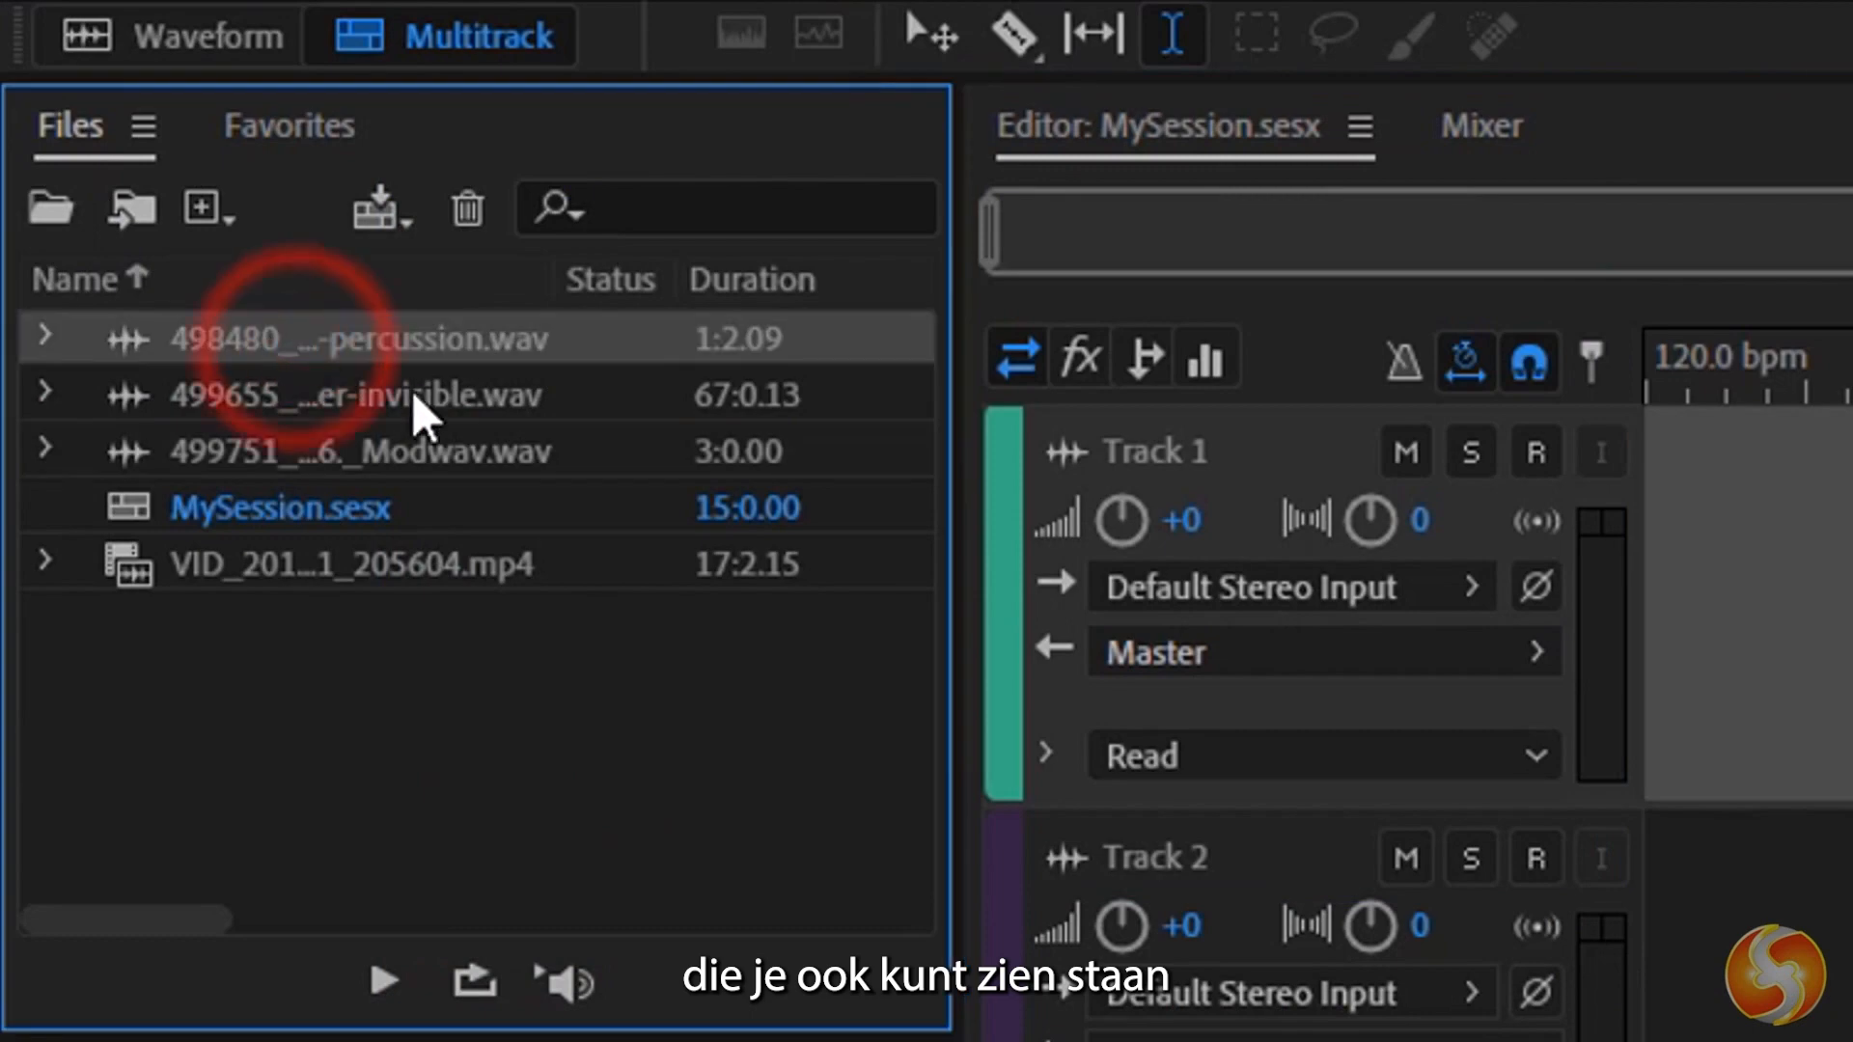
click(300, 508)
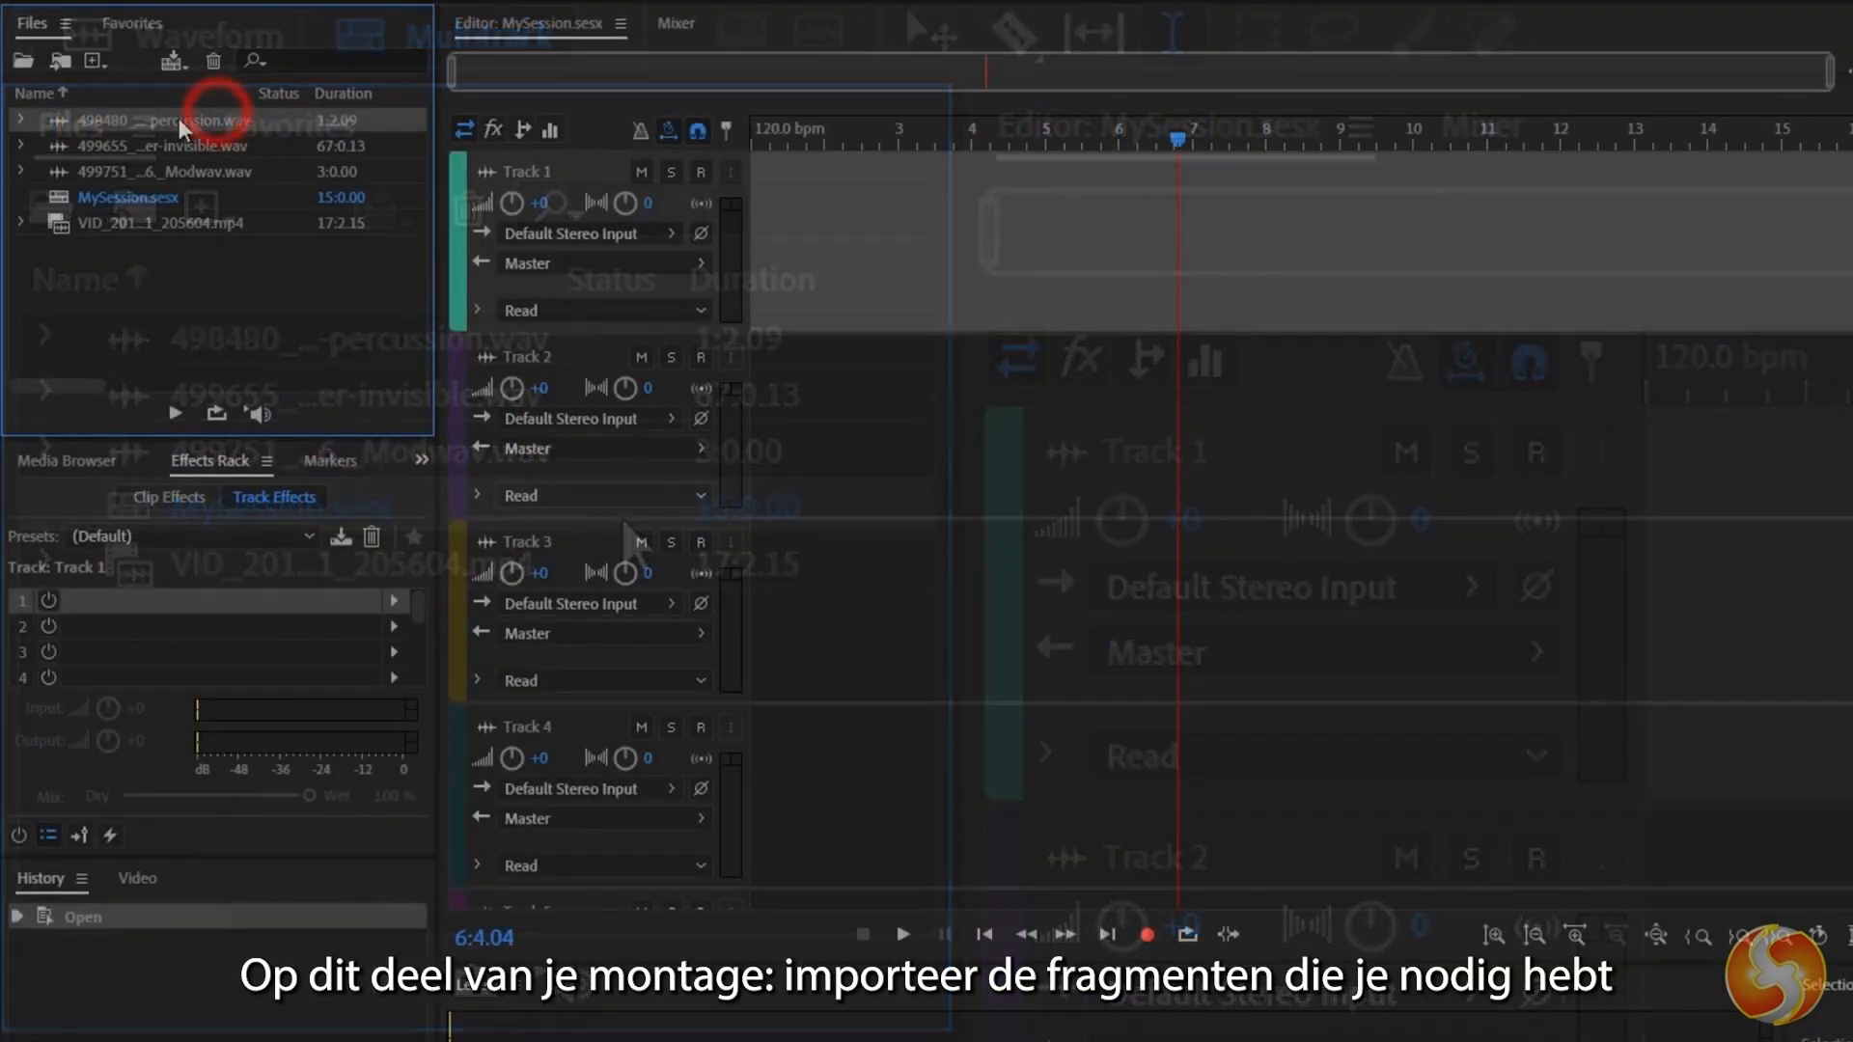
Place the percussion, invisible and Modwav files on Tracks 1, 2 and 3, and move the Track 3 clip to about bar 10.
drag(180, 122, 853, 436)
click(1218, 604)
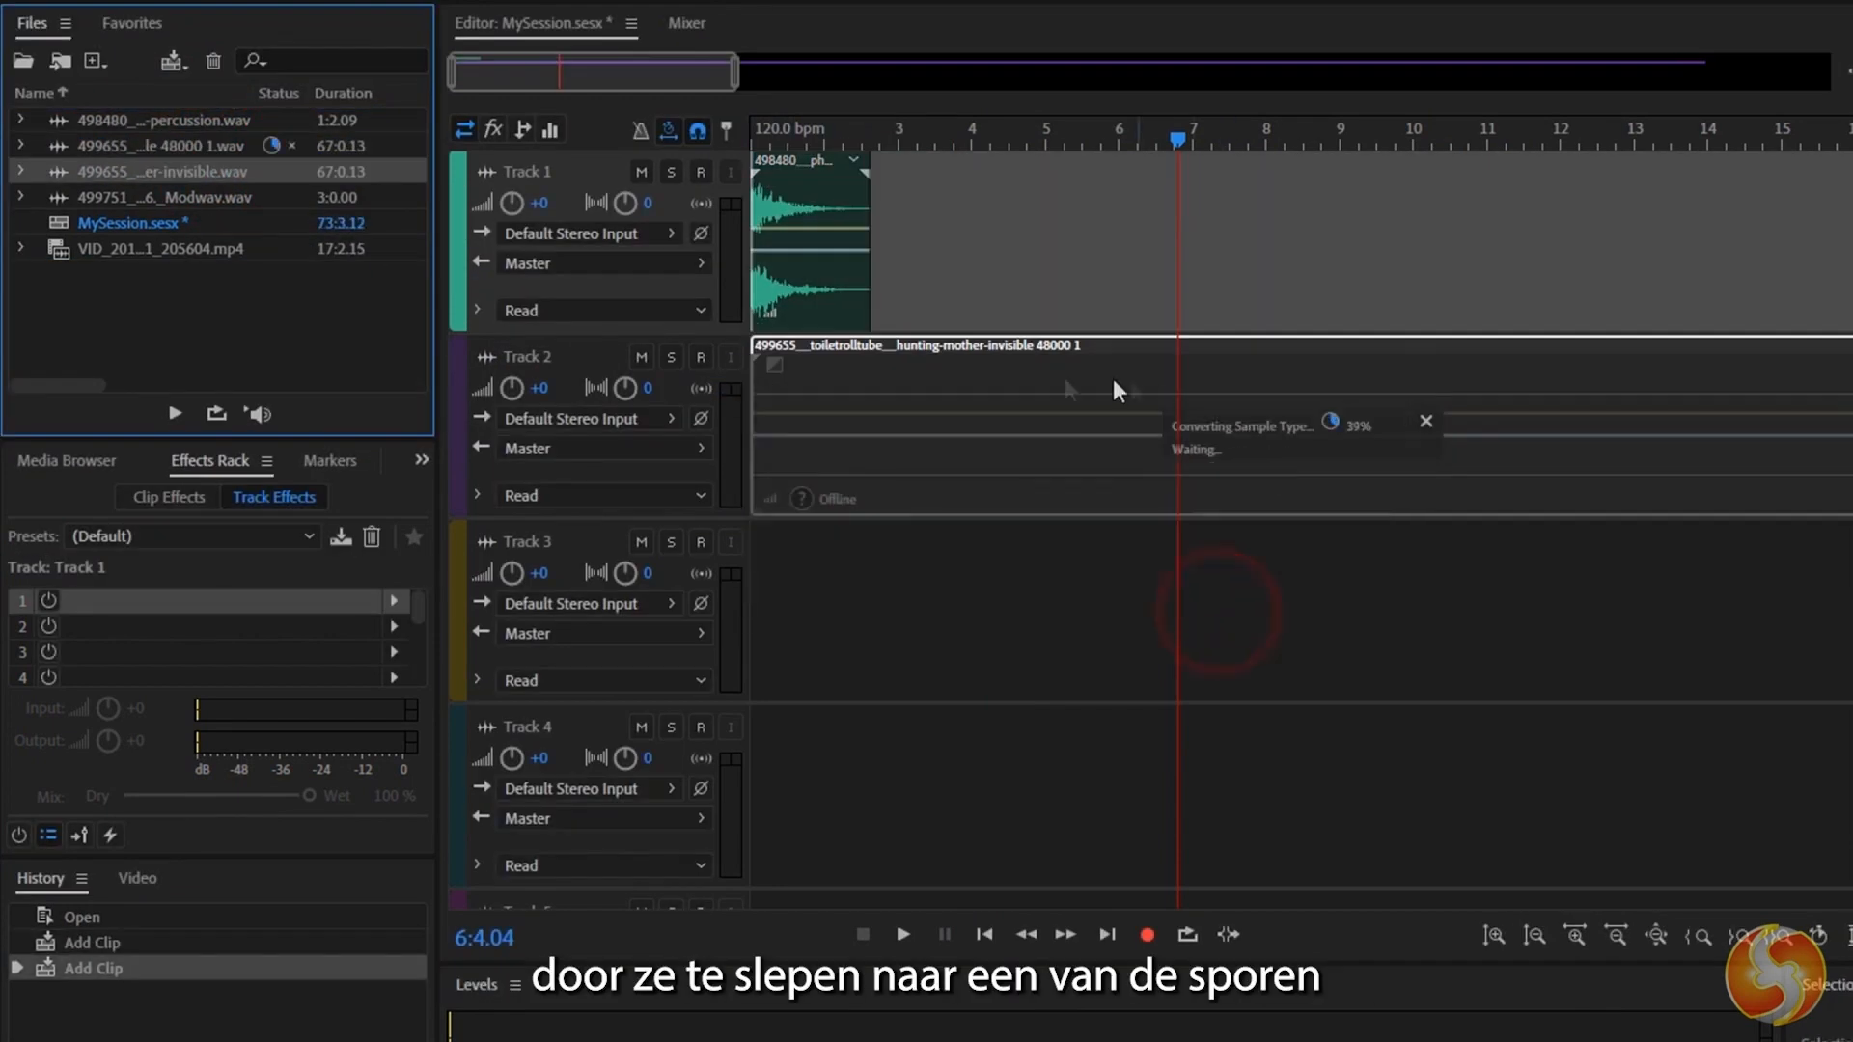
drag(216, 189, 733, 578)
click(1217, 602)
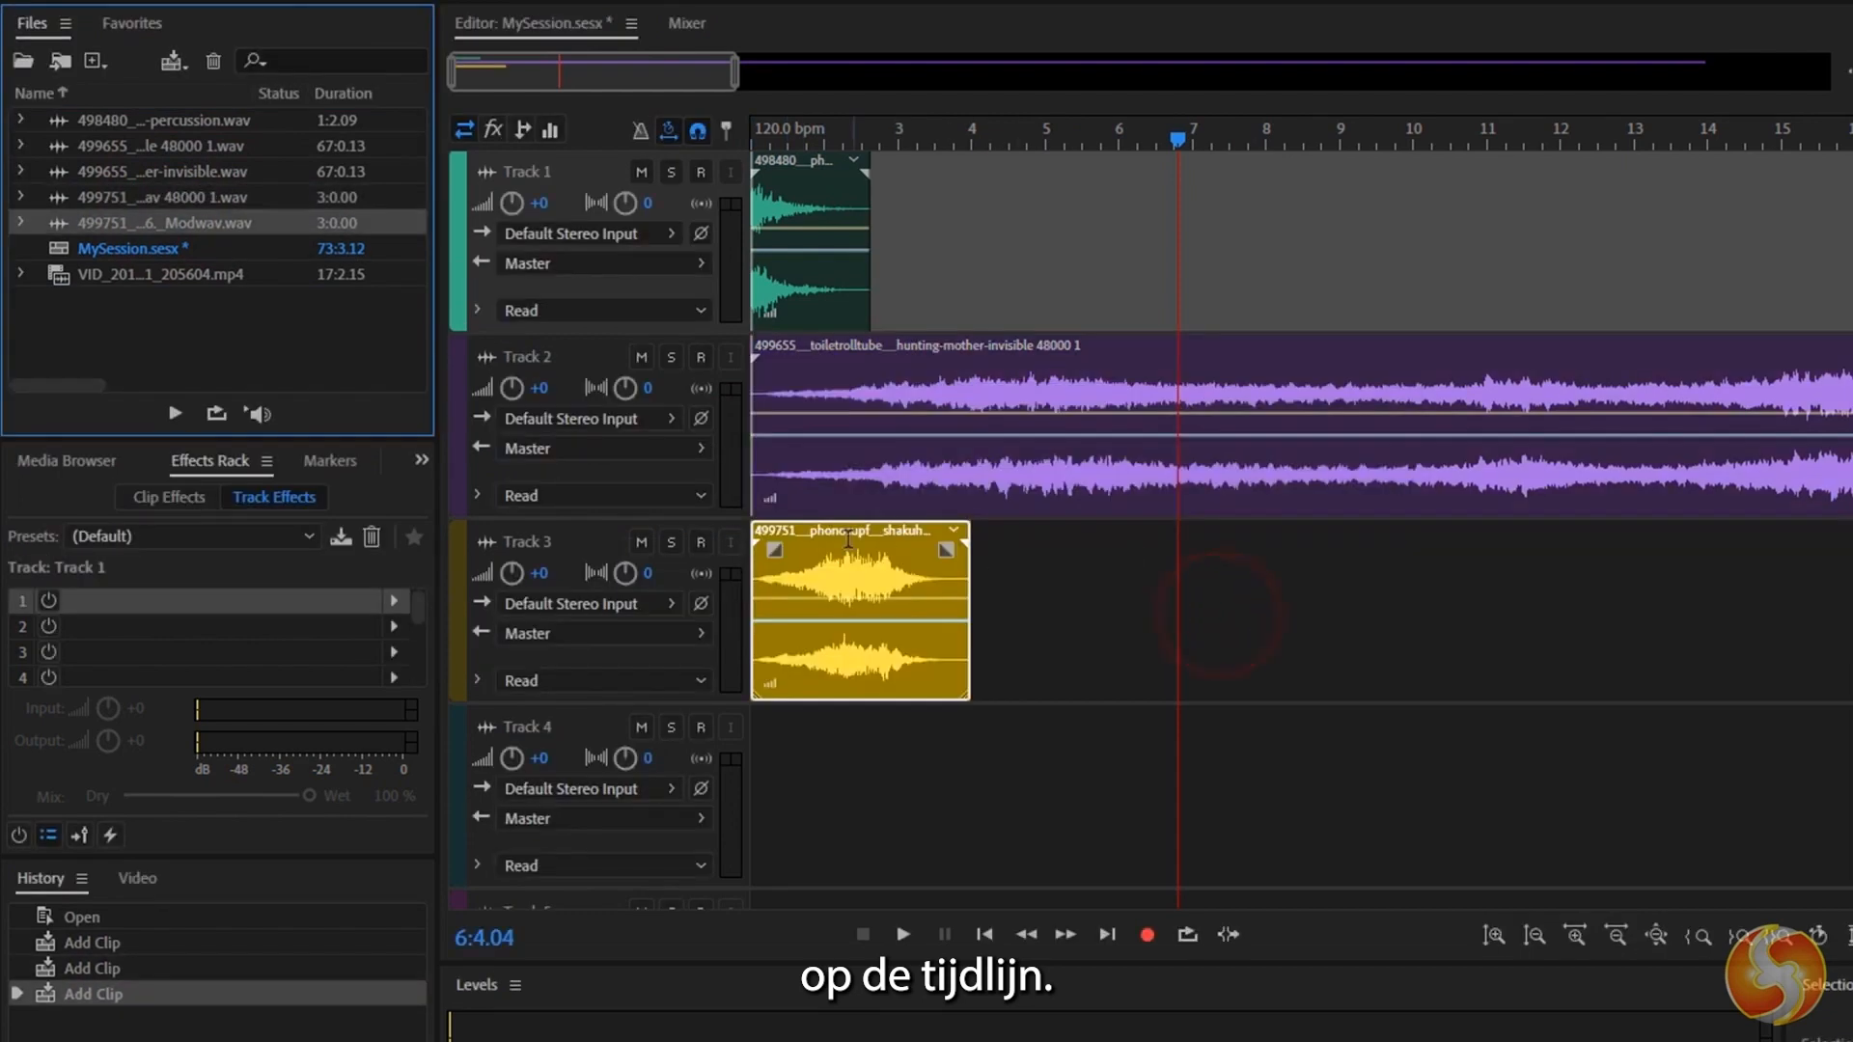
drag(848, 539, 1495, 538)
Add the MP4 video to the timeline at about bar 4 and select its clip on the video reference track.
drag(144, 269, 953, 201)
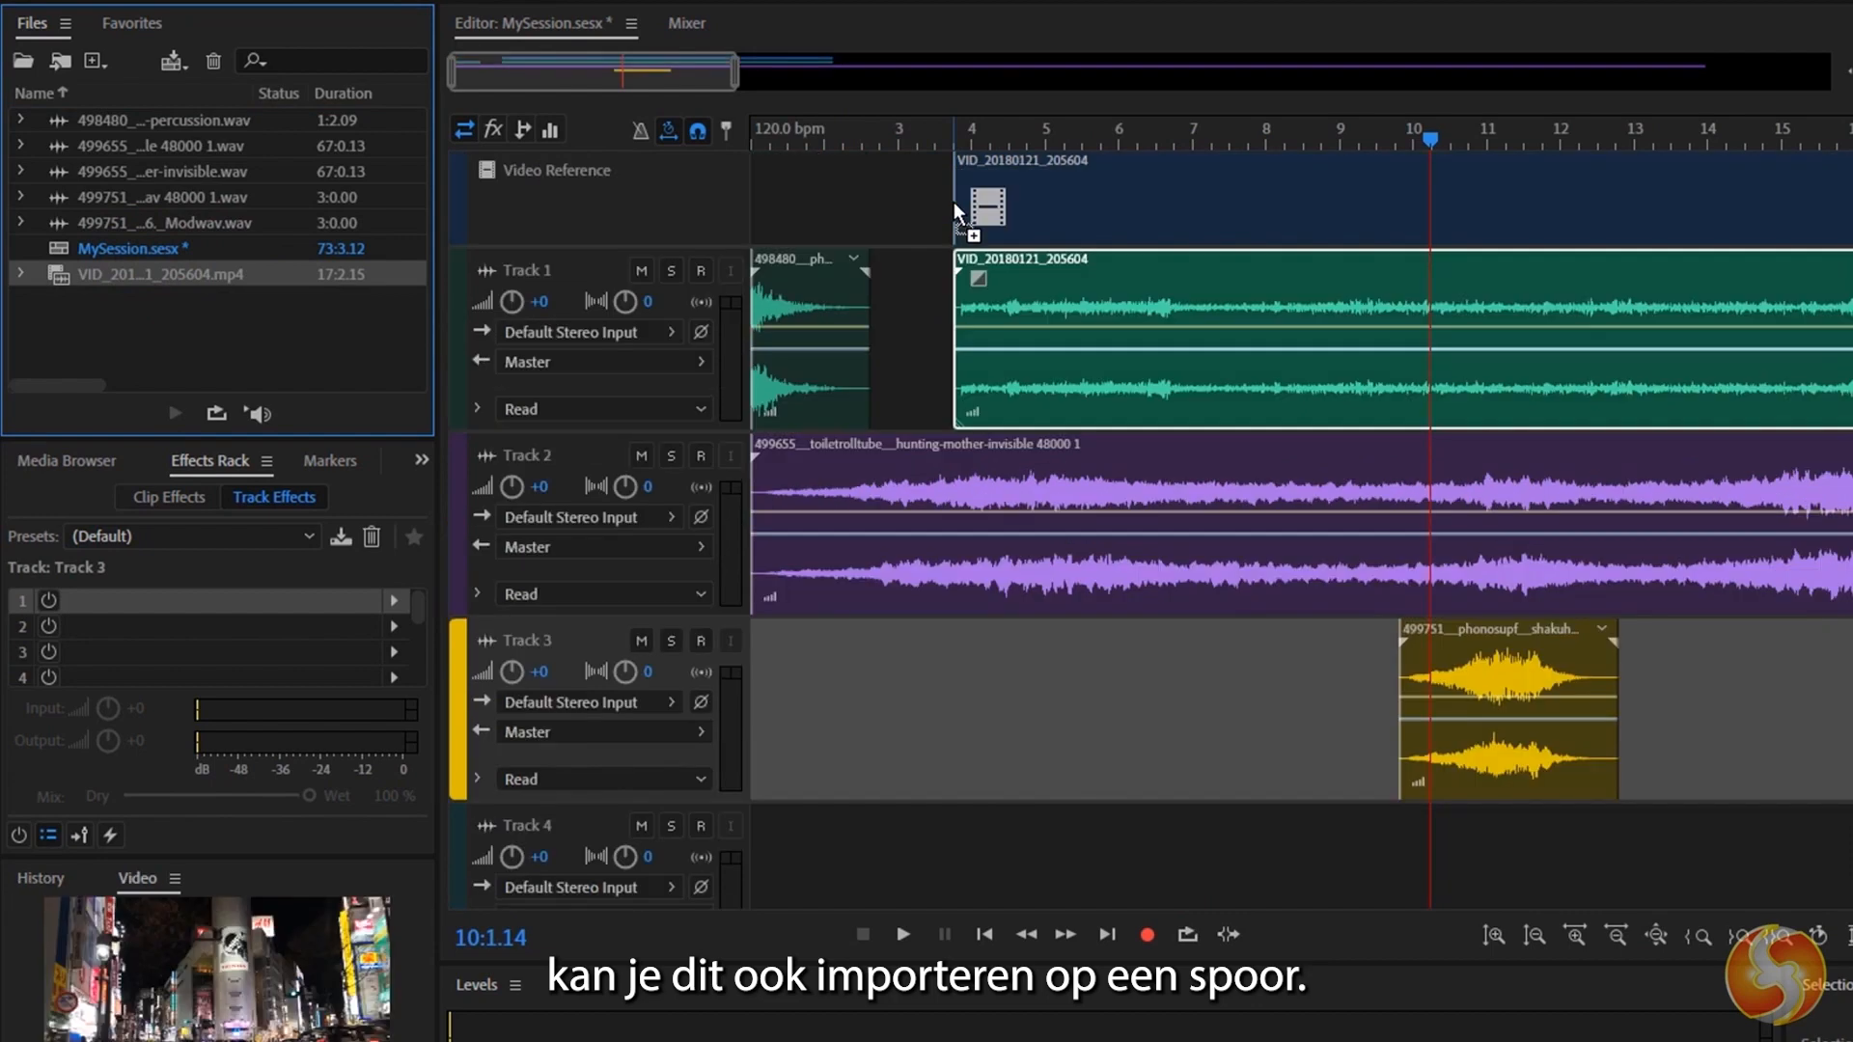
click(1077, 186)
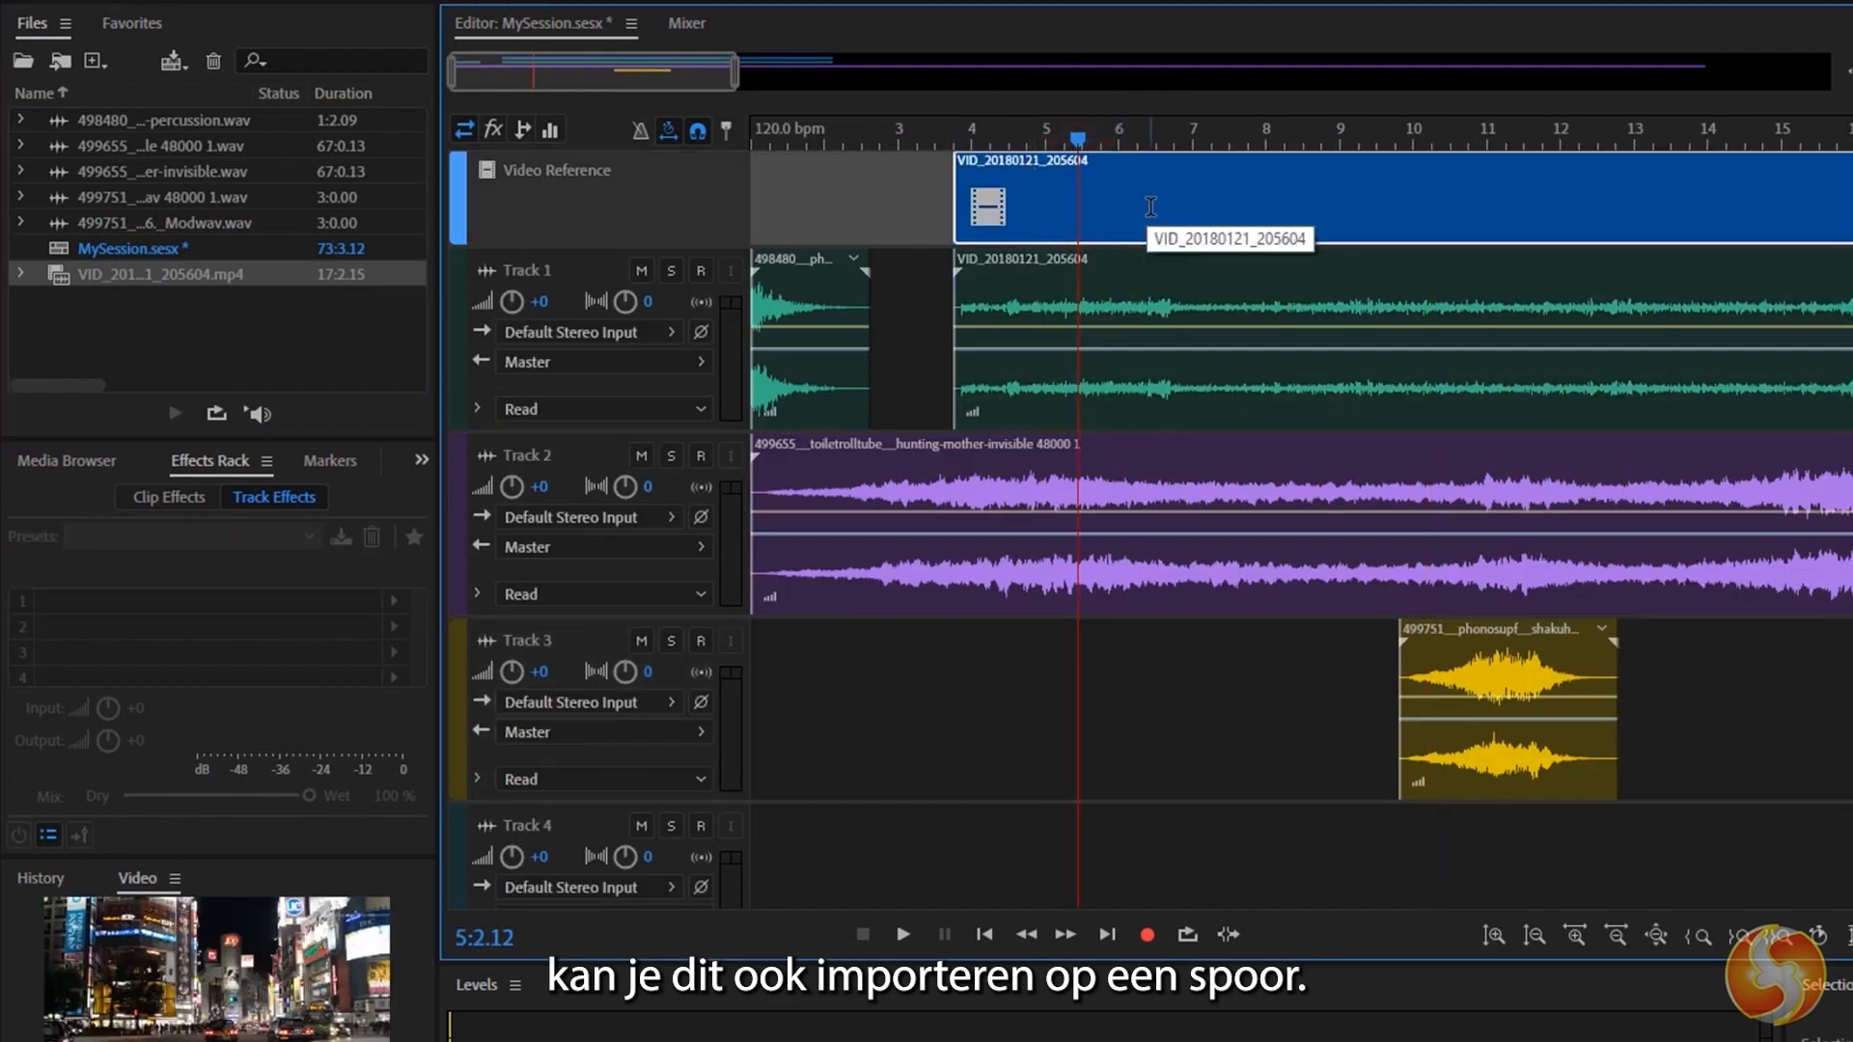
click(1104, 302)
click(1094, 206)
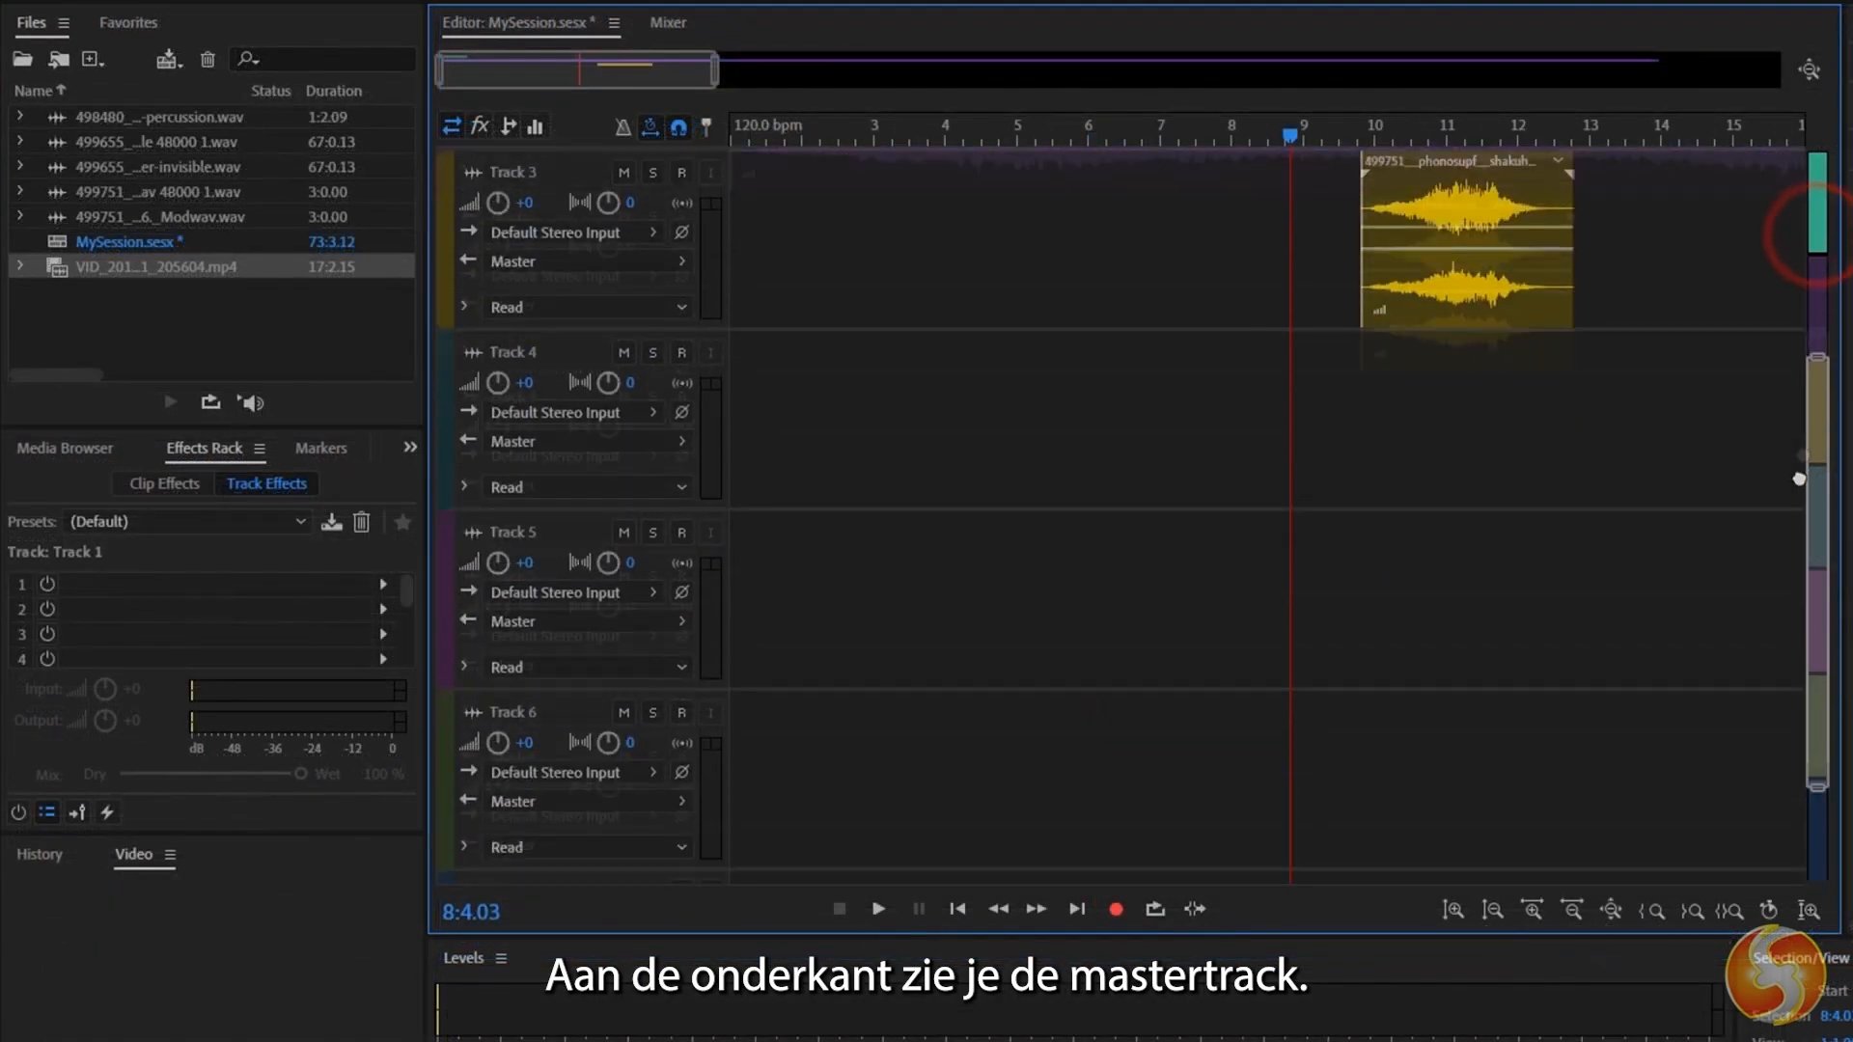
Select the Master track below Track 6 to examine its controls.
scroll(1786, 576, down, 1)
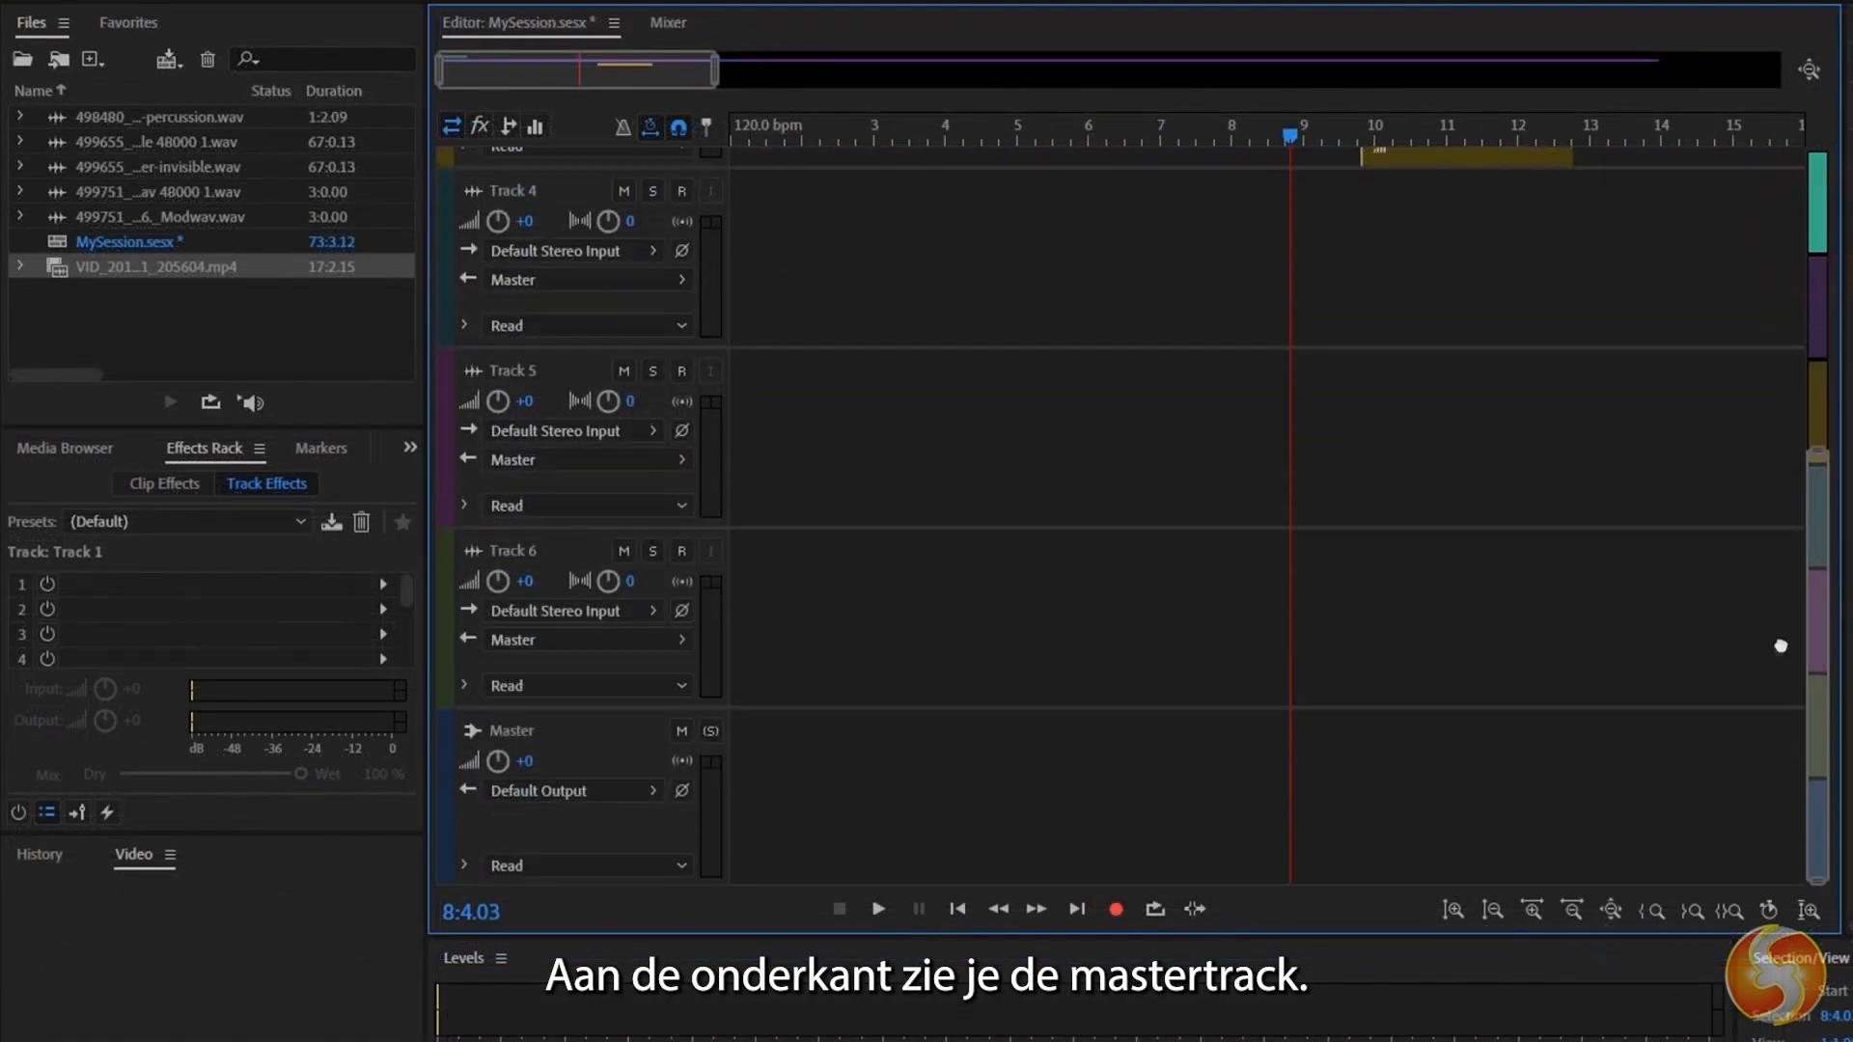
click(588, 737)
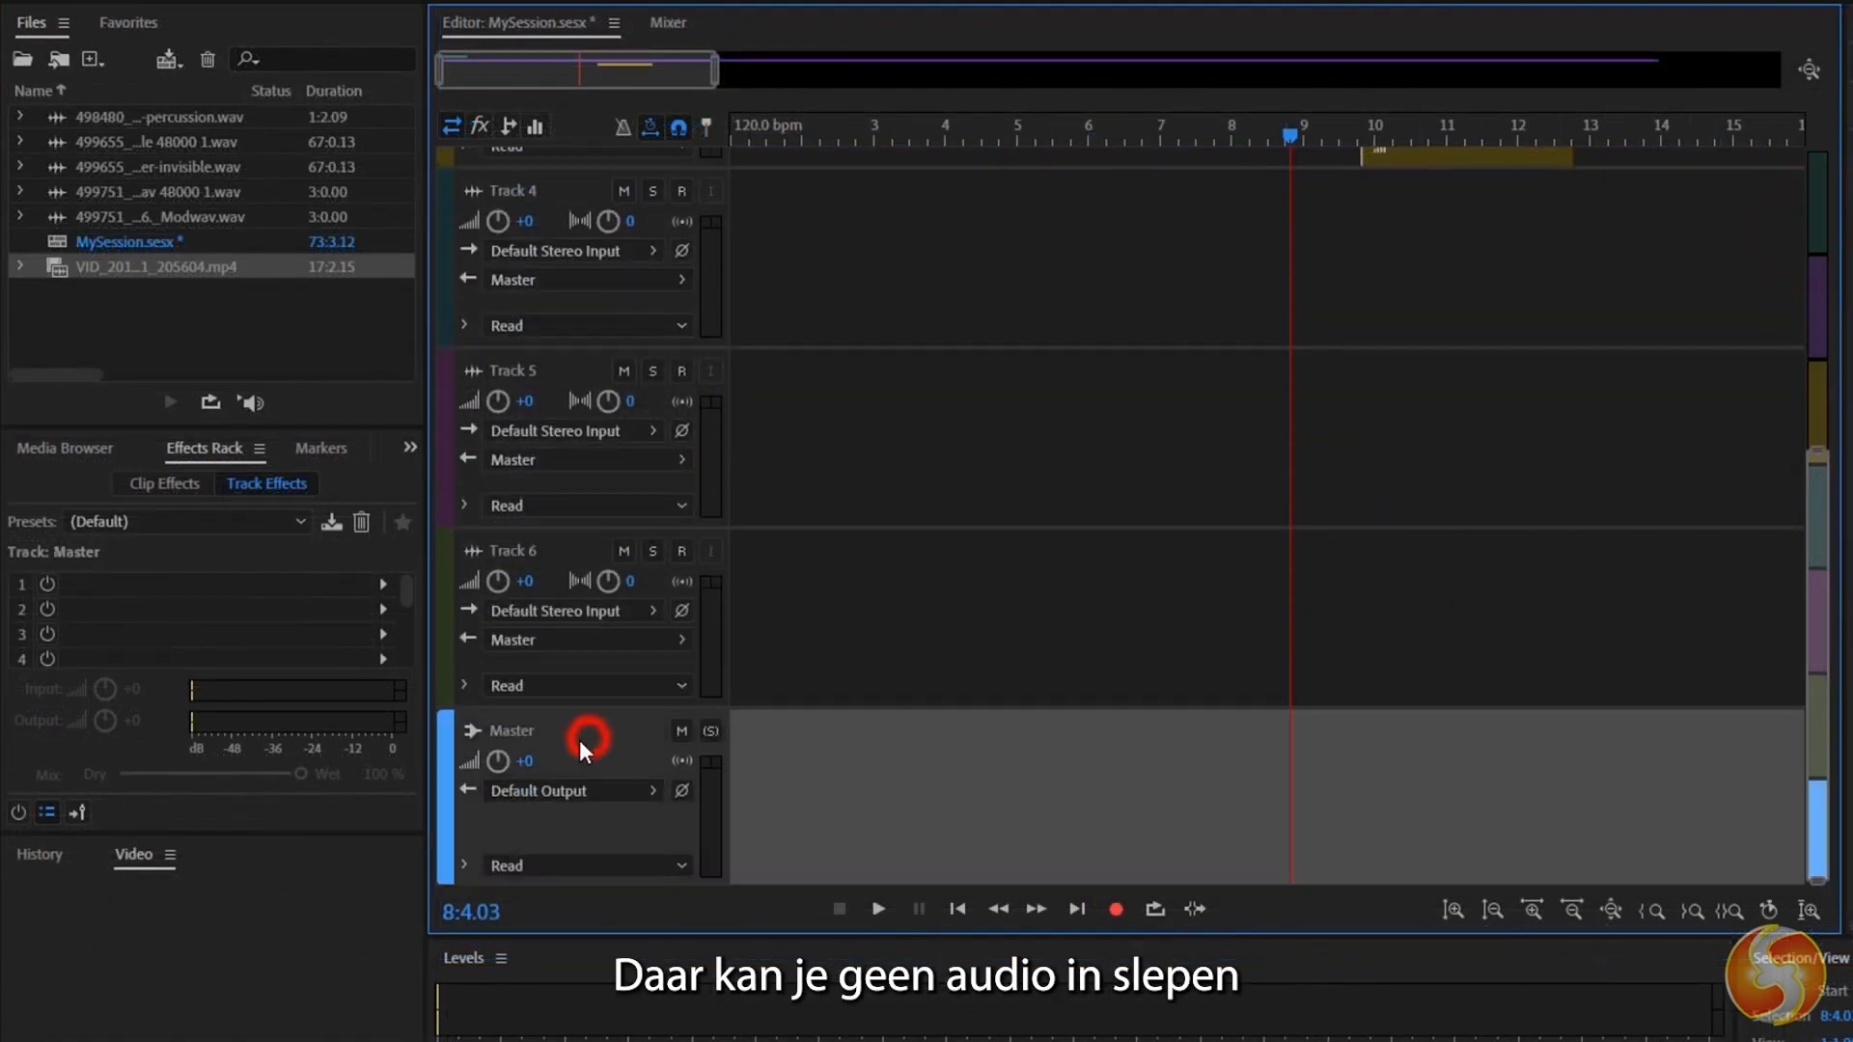
click(898, 784)
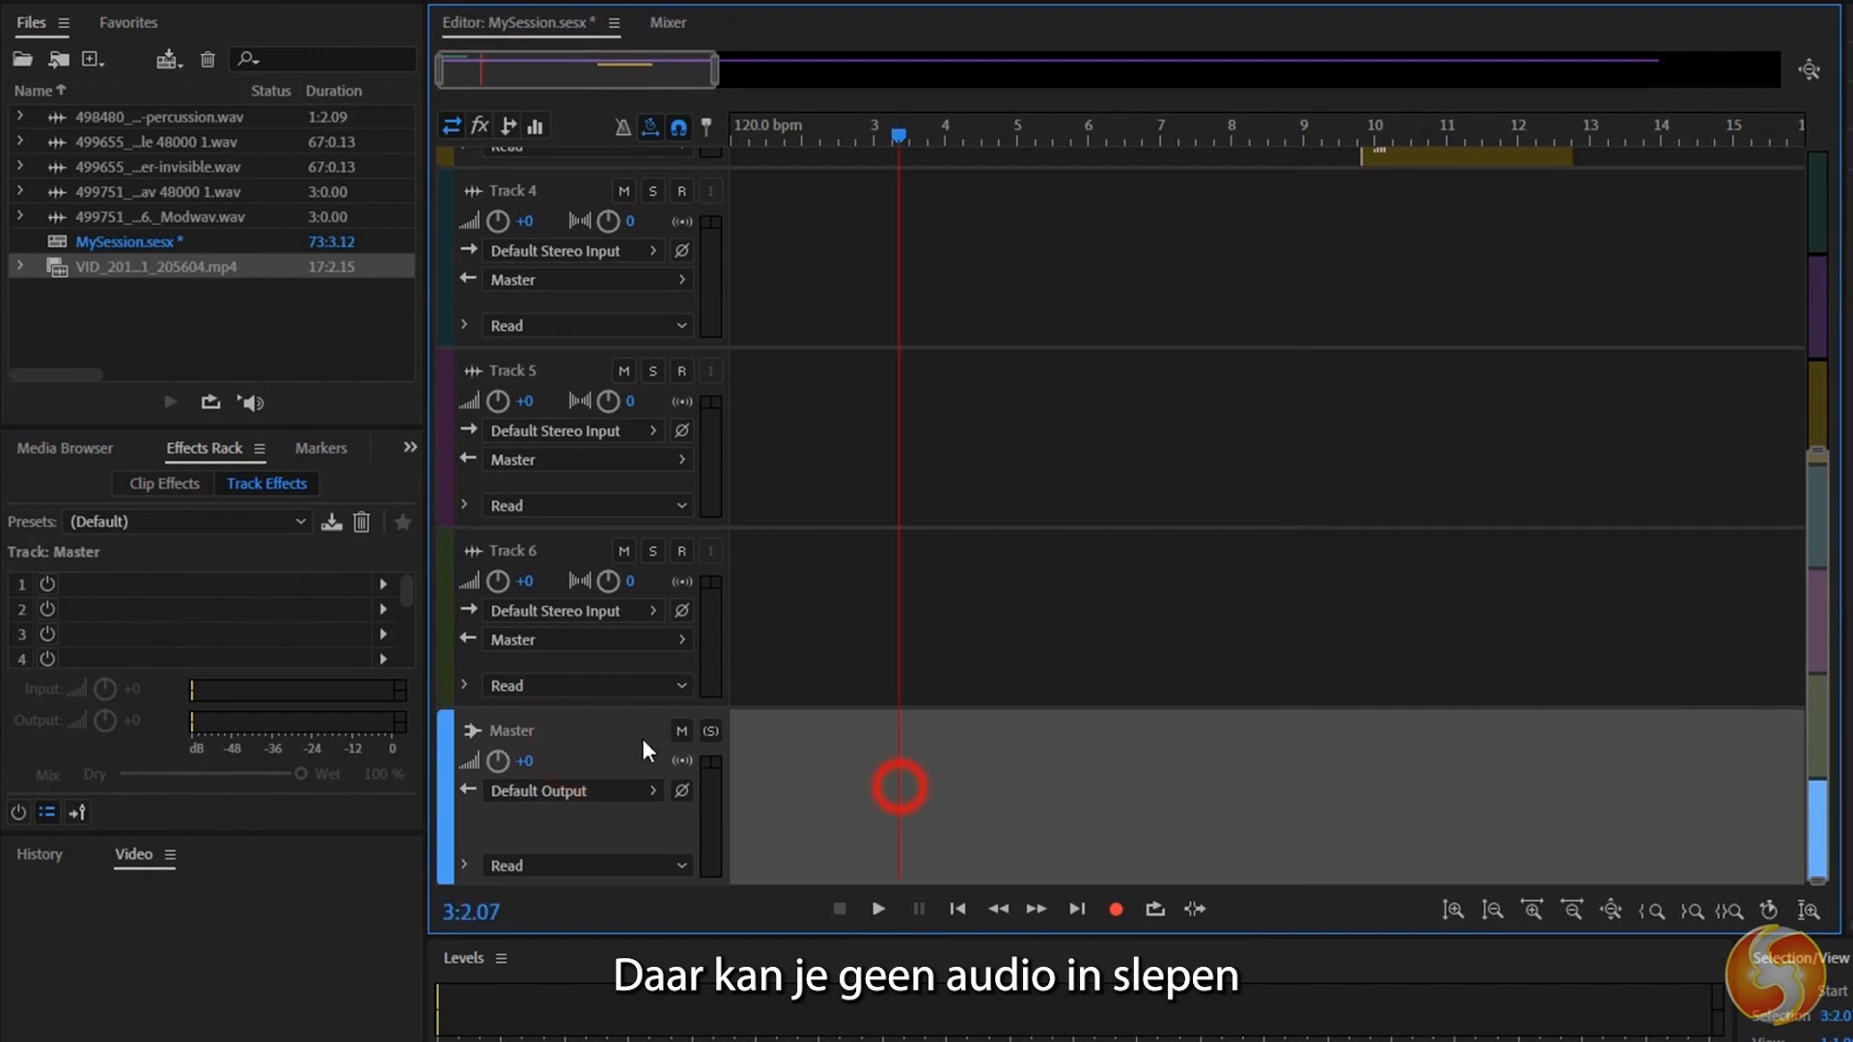
click(575, 731)
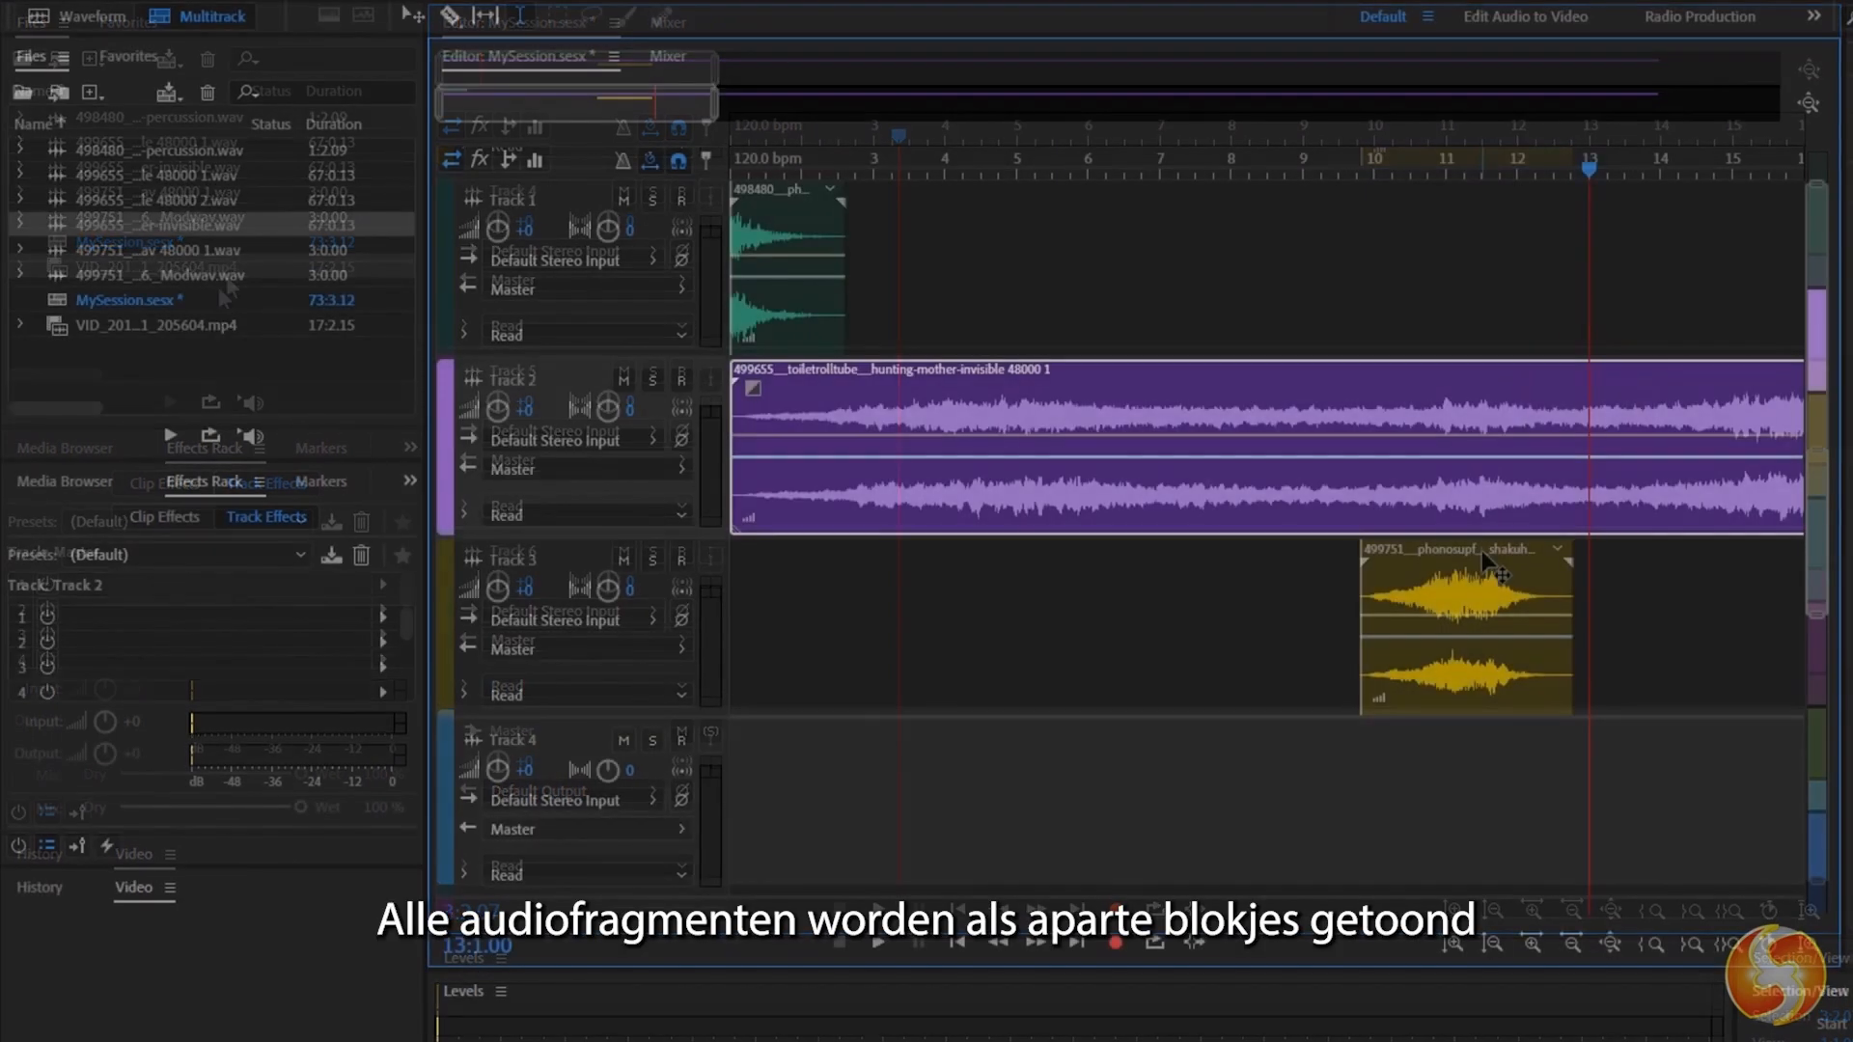
Select the clips on Tracks 1, 2 and 3 one after another to compare their blocks and track colours.
click(1254, 376)
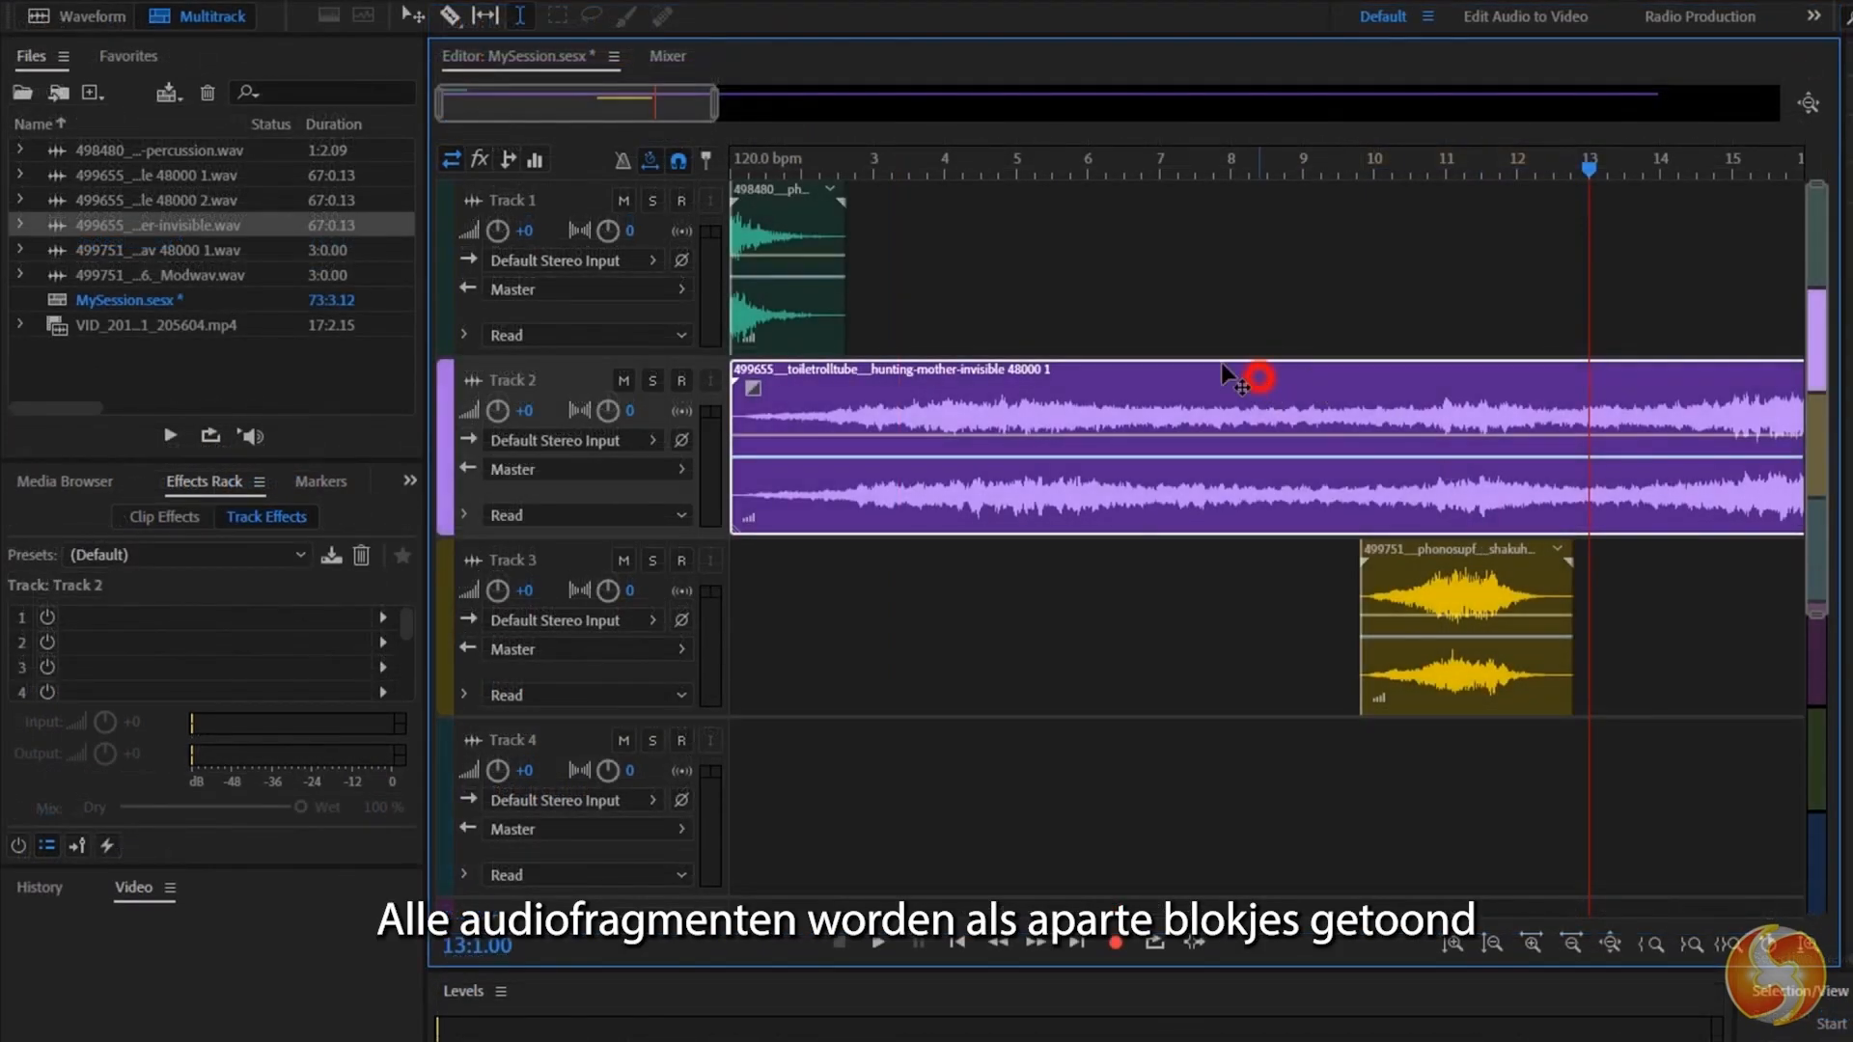
click(782, 241)
click(1426, 604)
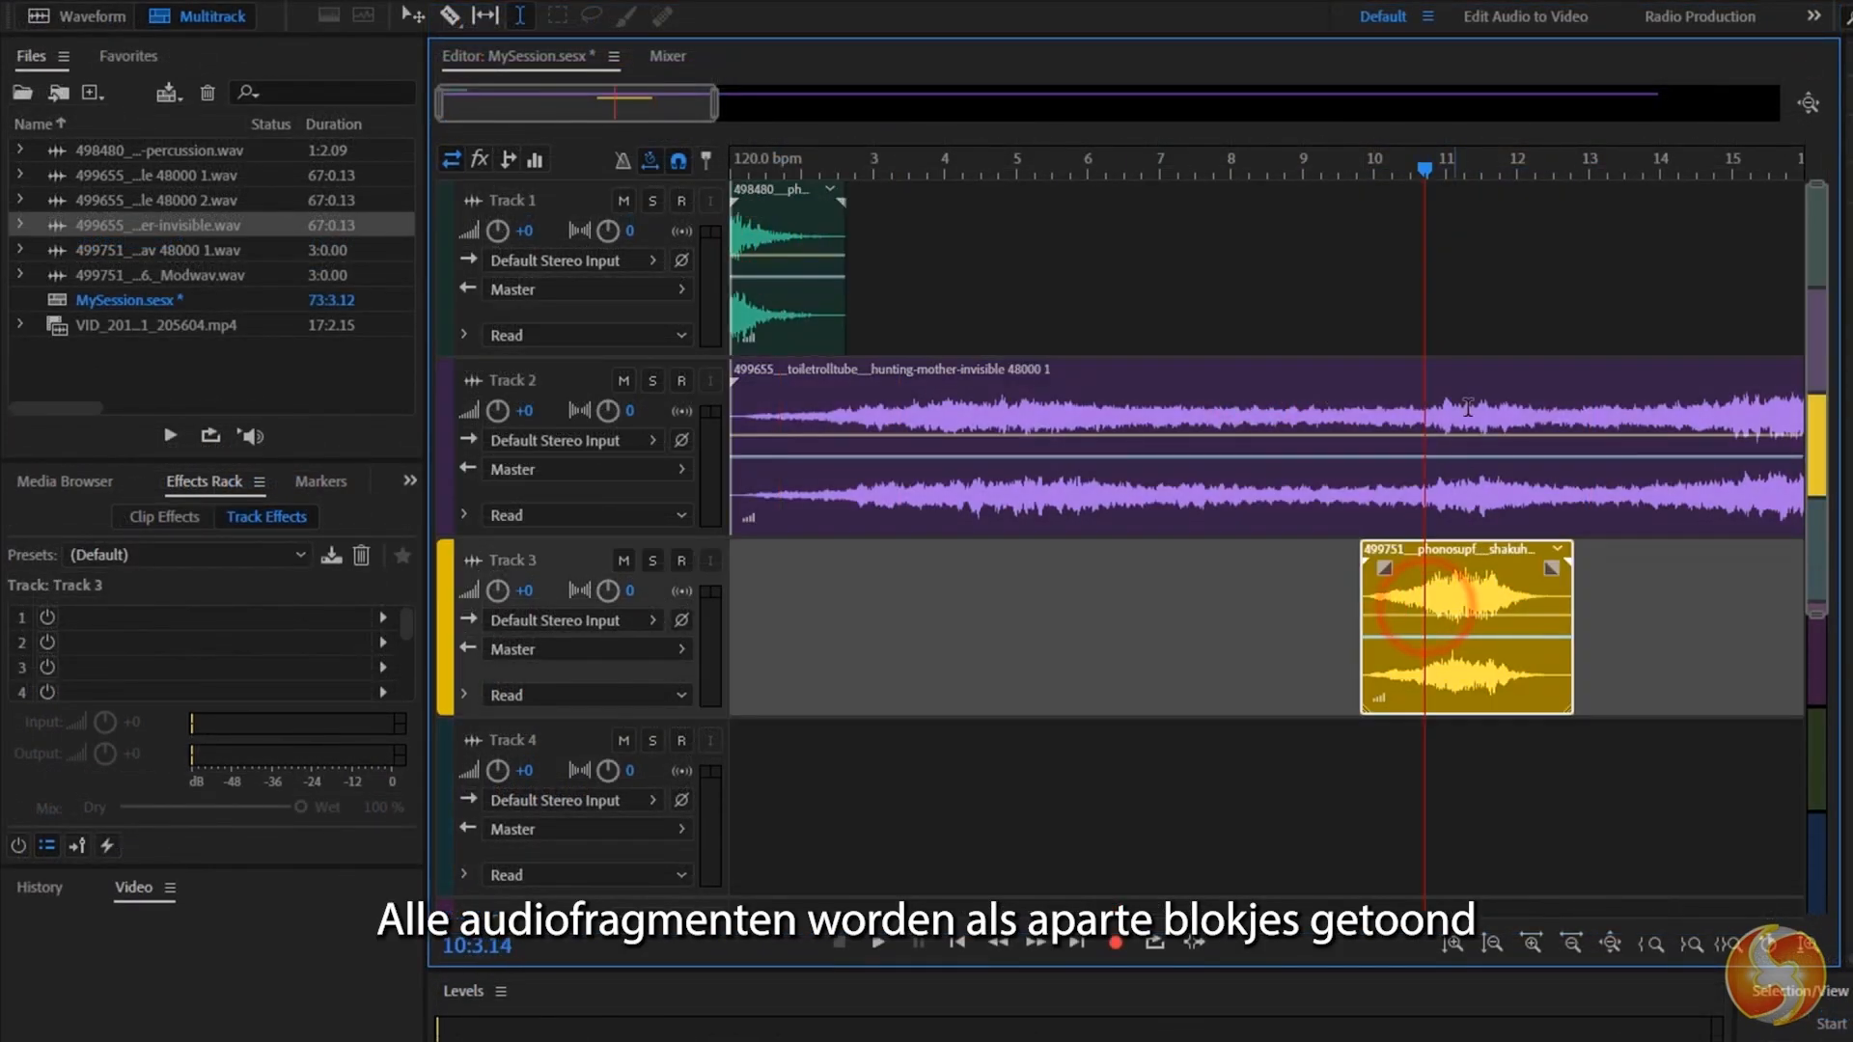
click(1495, 391)
click(793, 188)
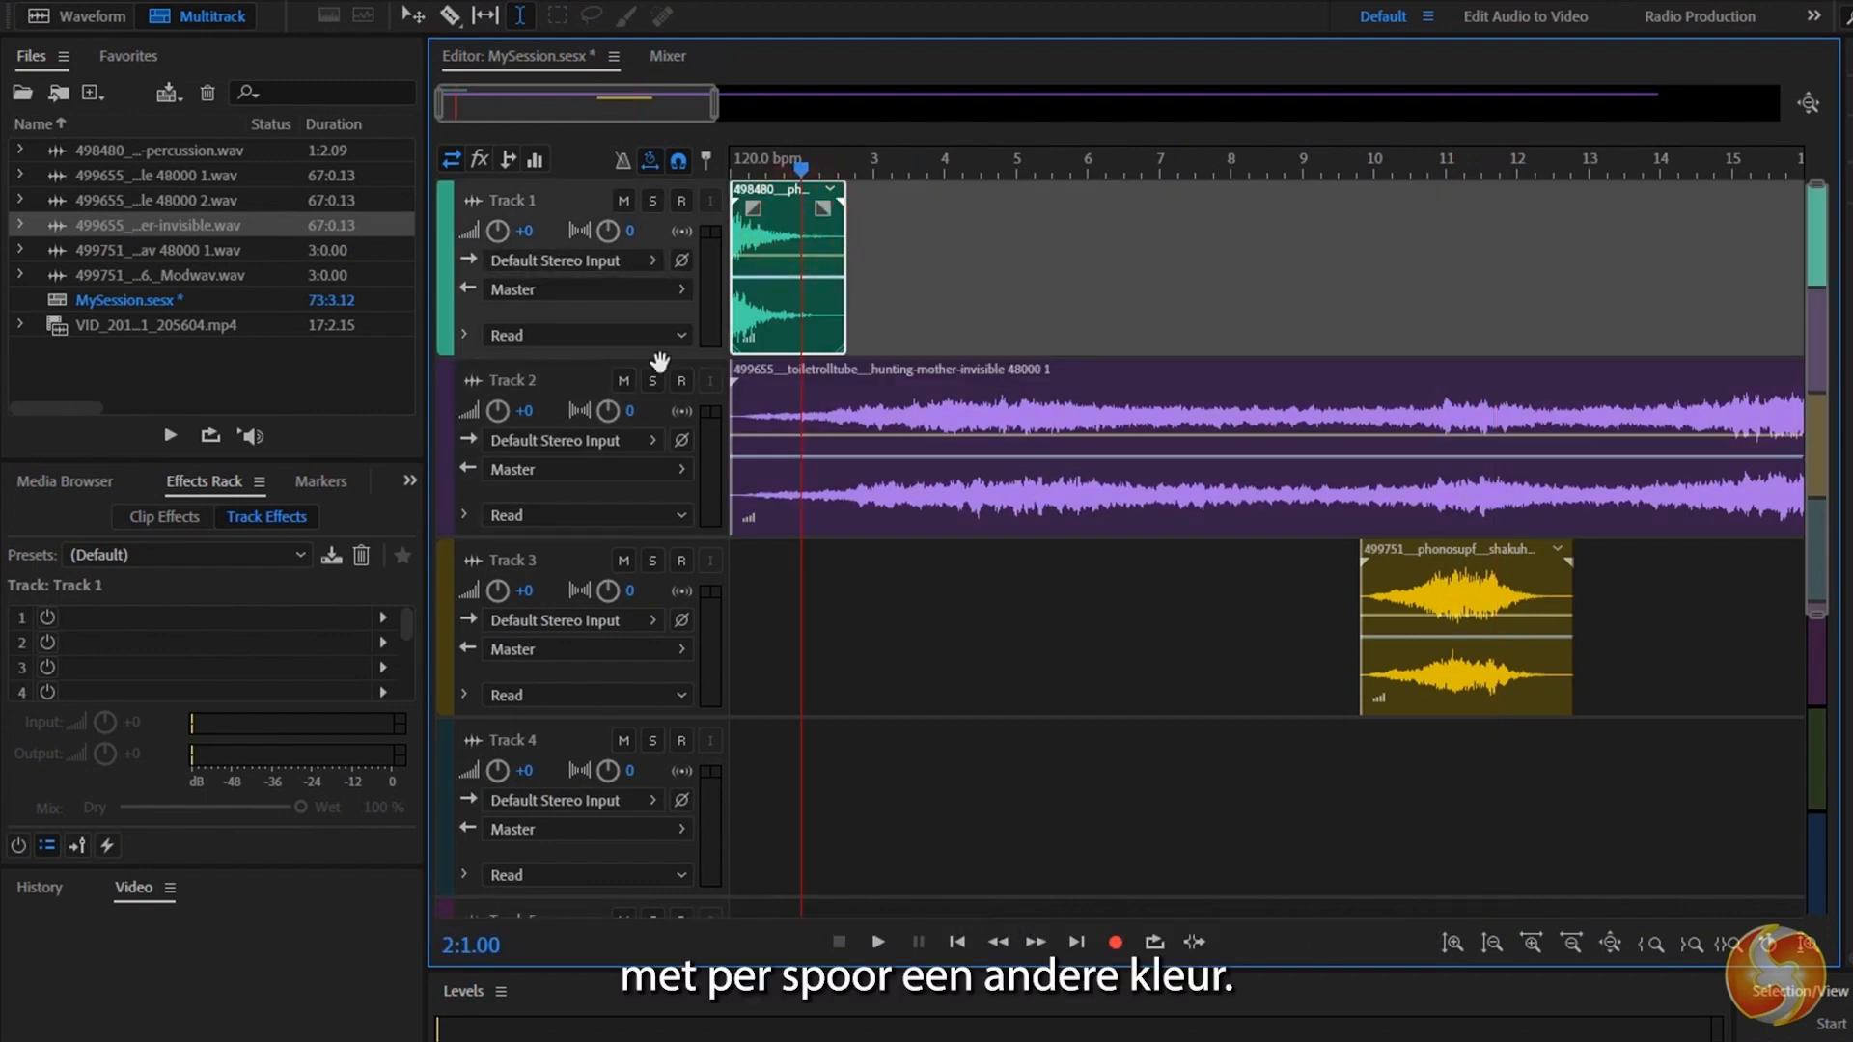
click(846, 479)
click(1494, 626)
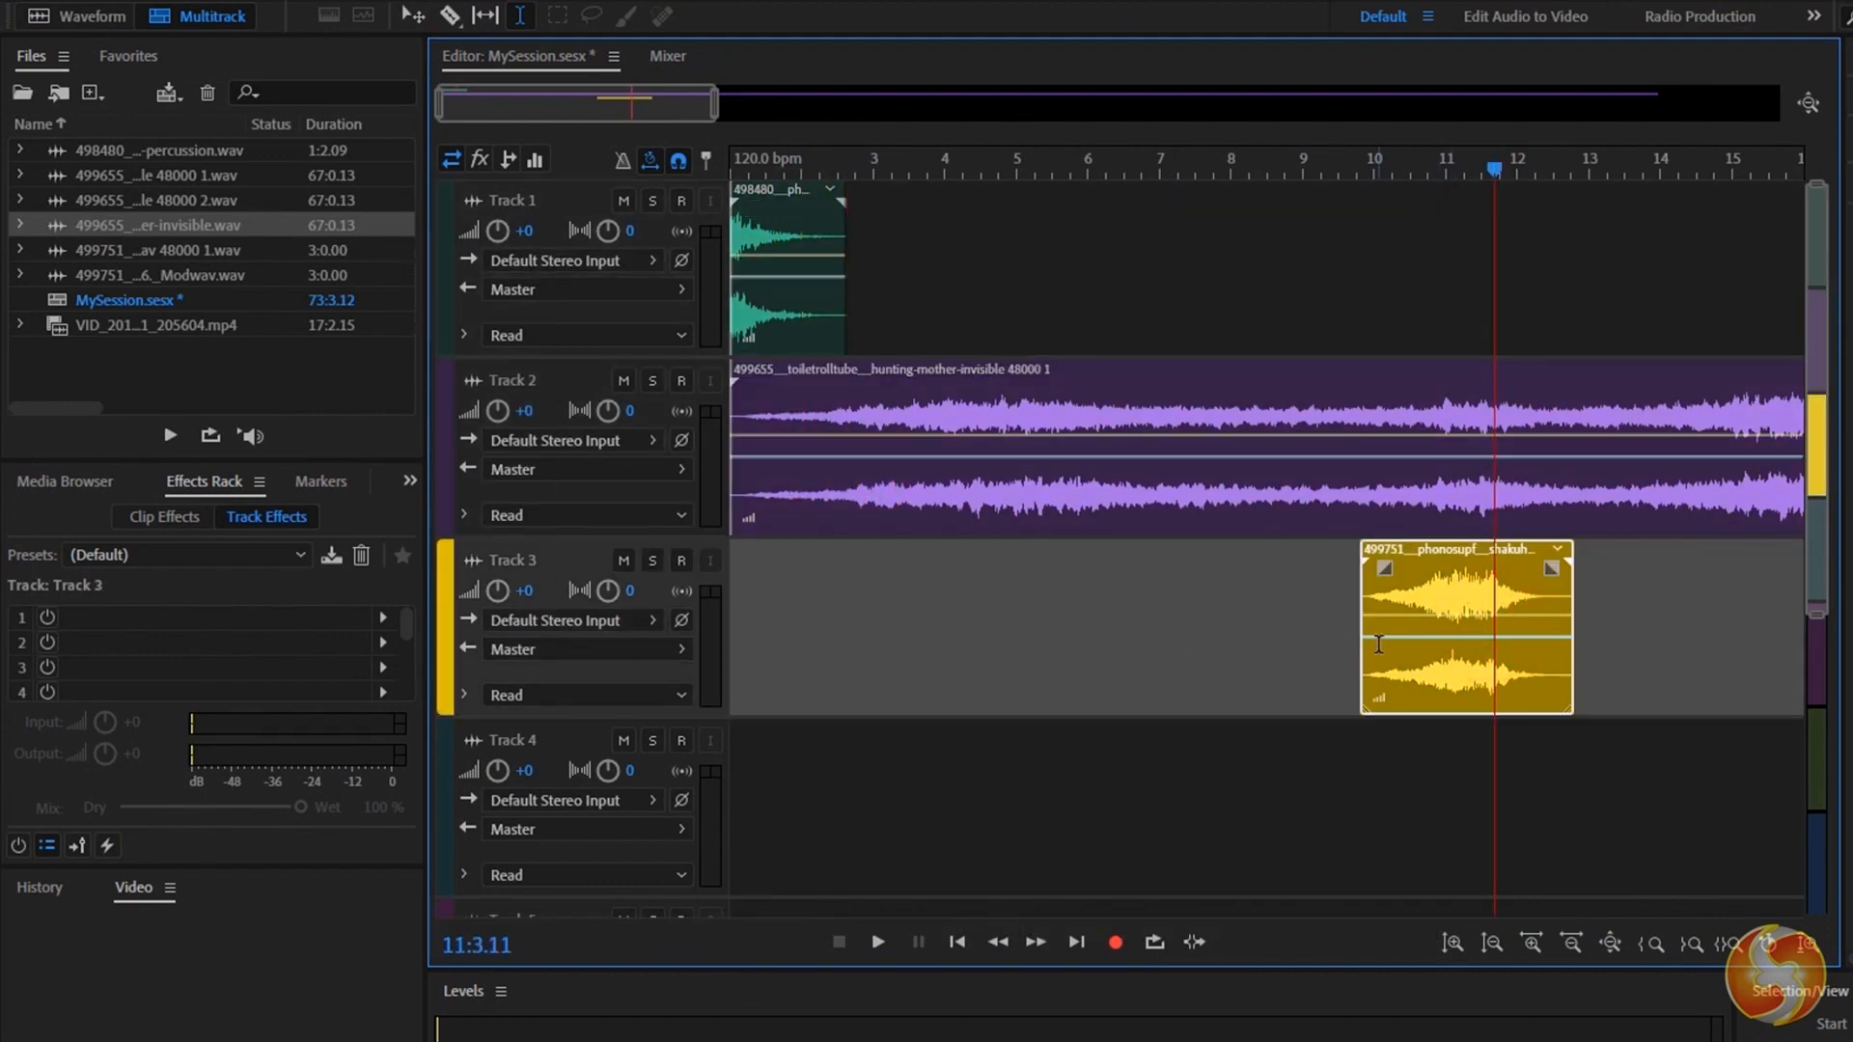
Increase the height of the tracks and try zooming the timeline in and out around the Track 2 clip.
click(941, 403)
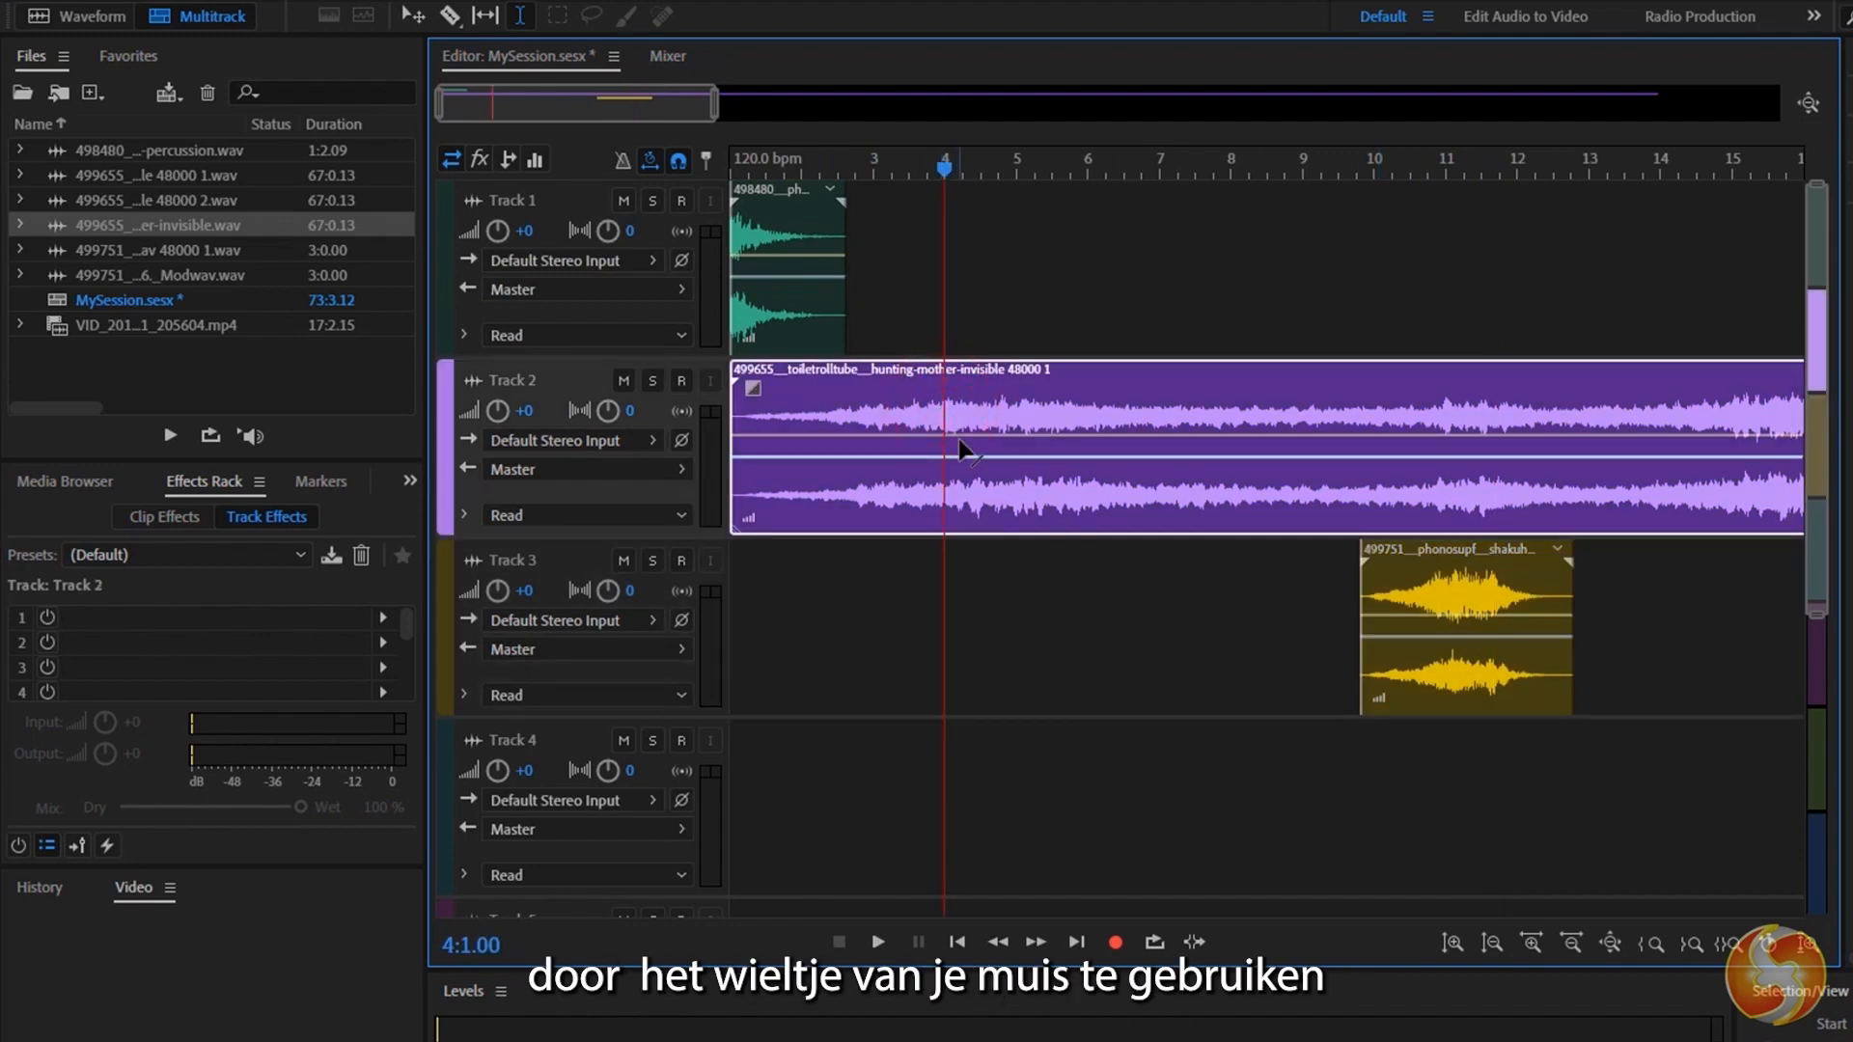
scroll(960, 444, up, 6)
scroll(980, 511, down, 4)
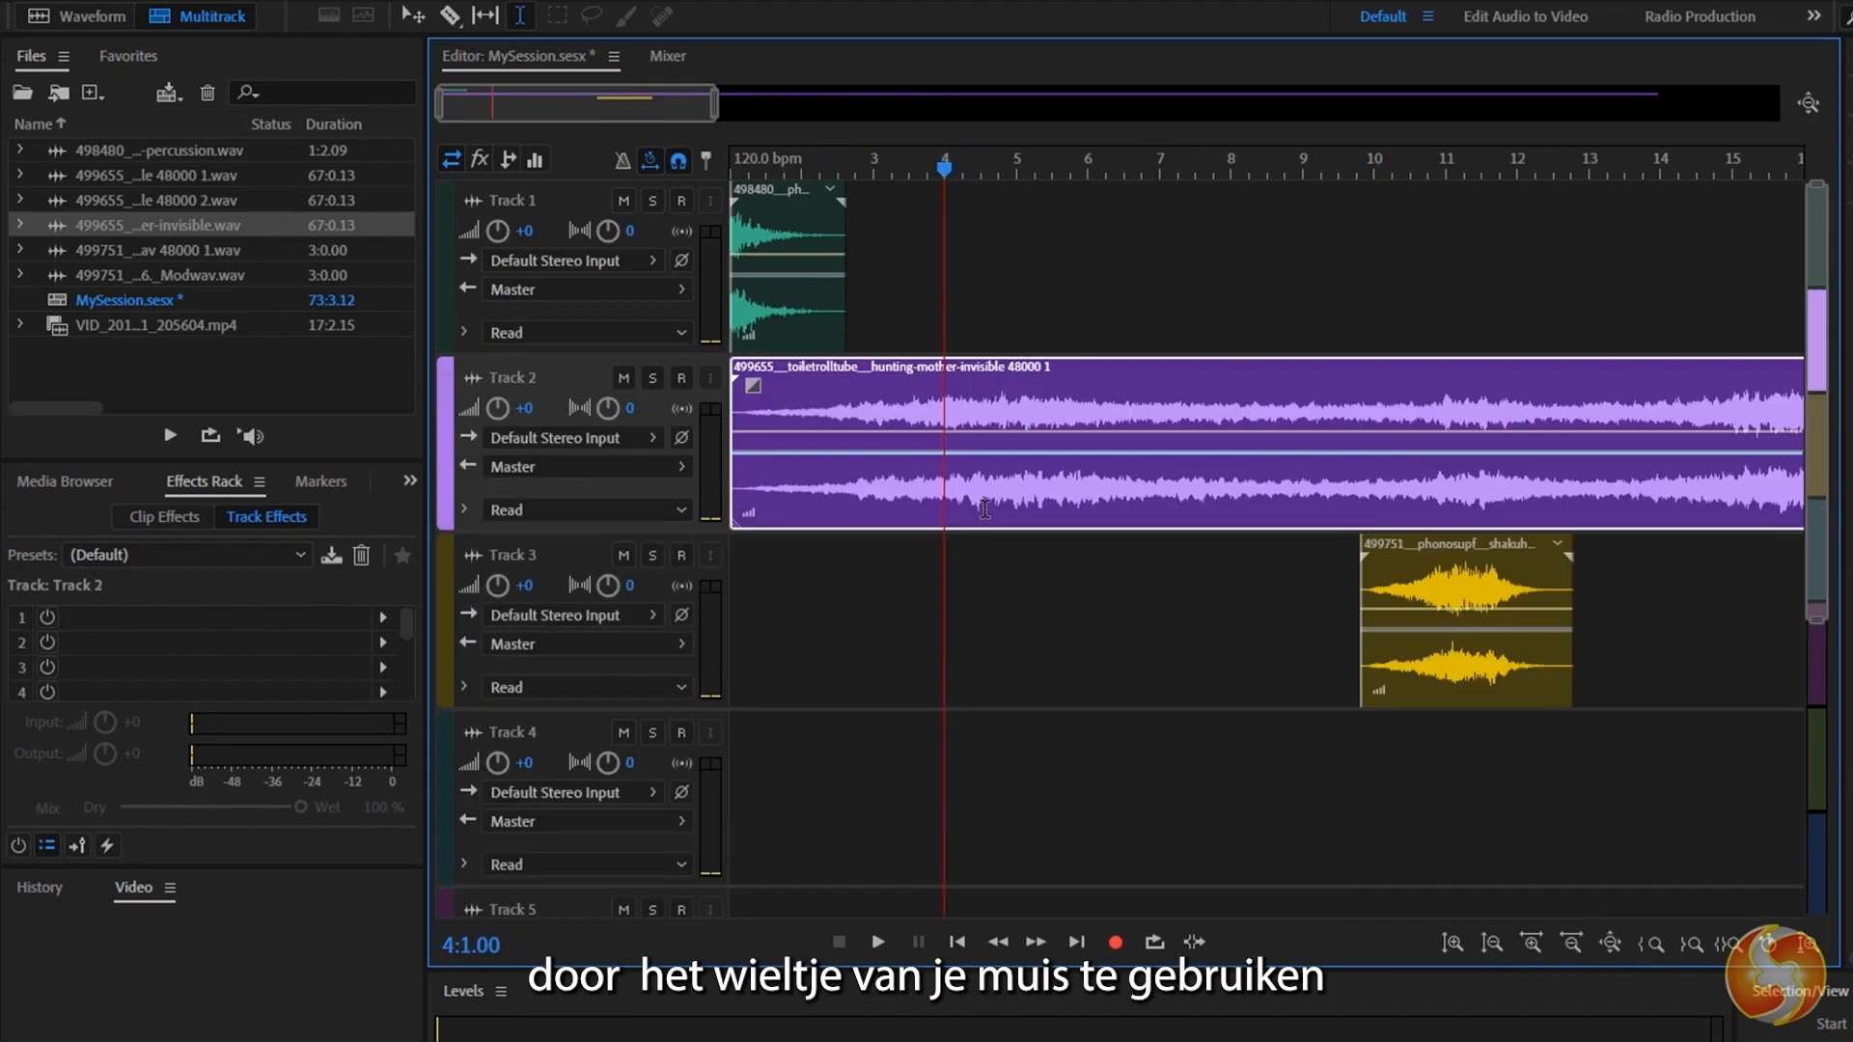
scroll(969, 521, up, 3)
click(957, 507)
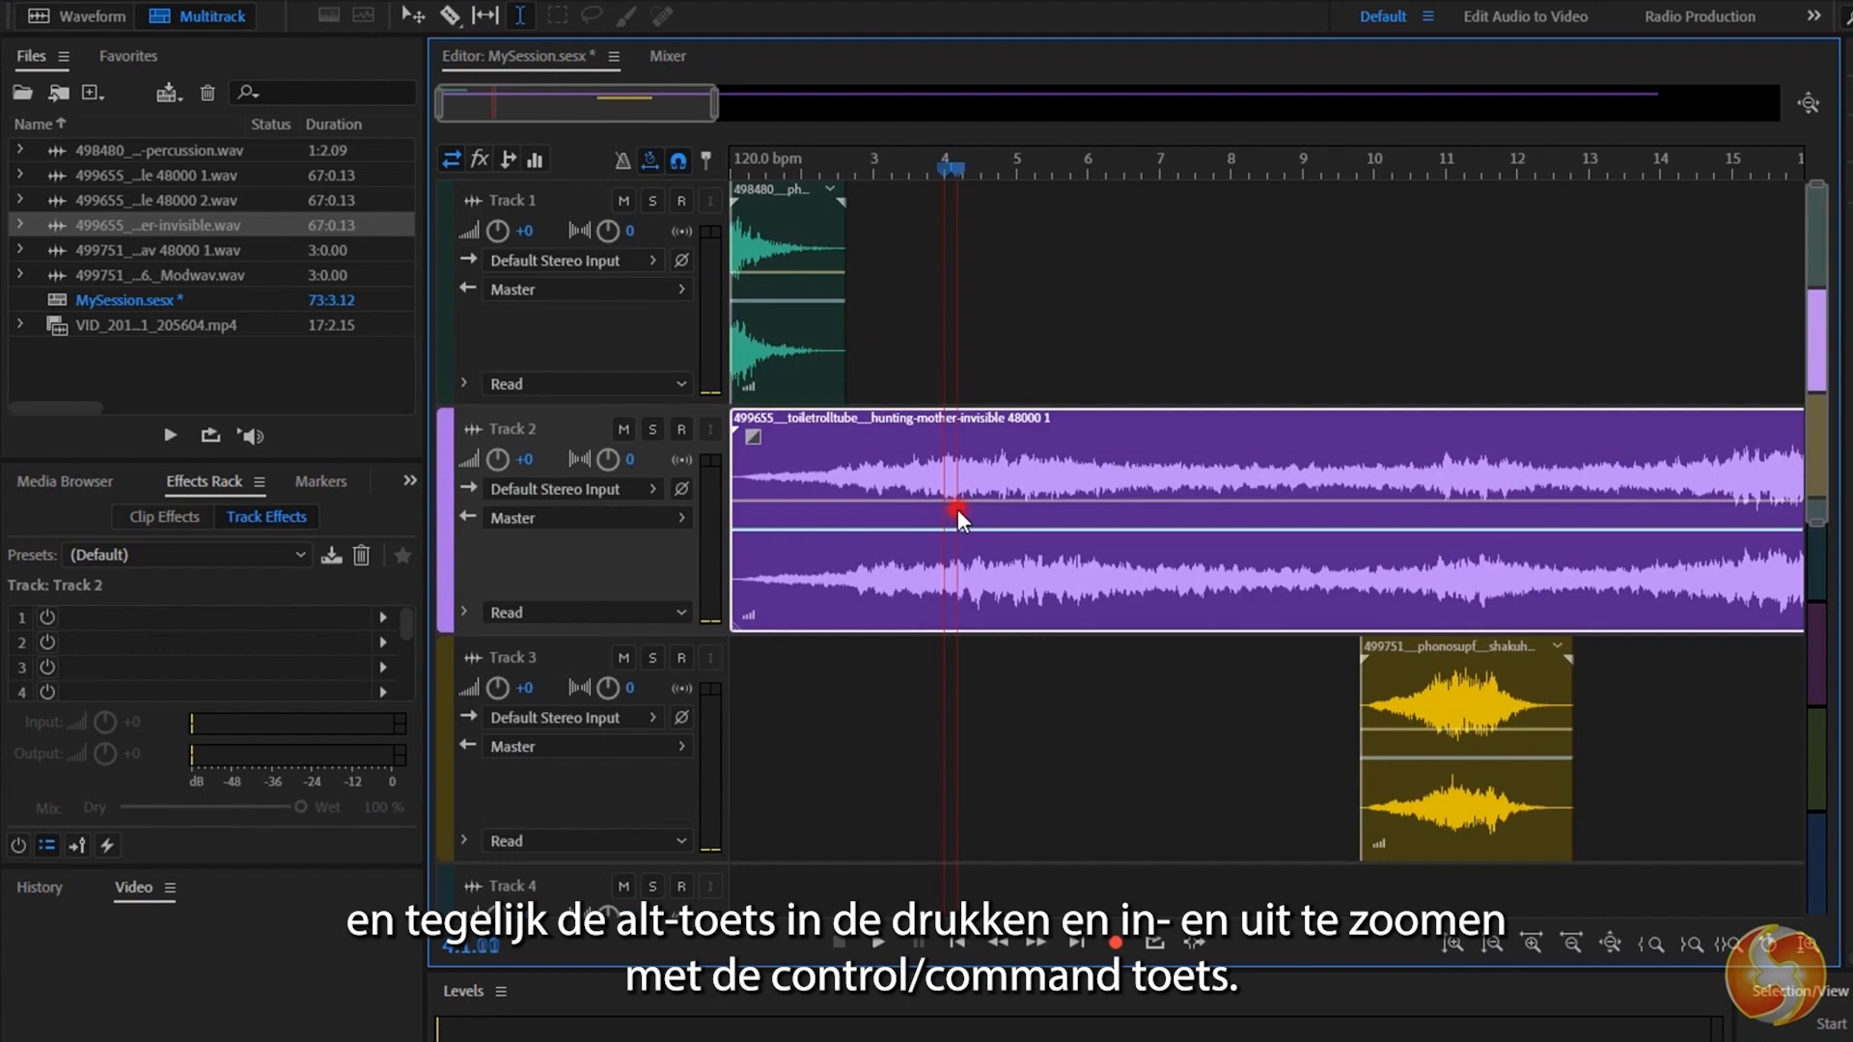
scroll(992, 515, up, 5)
scroll(930, 529, down, 8)
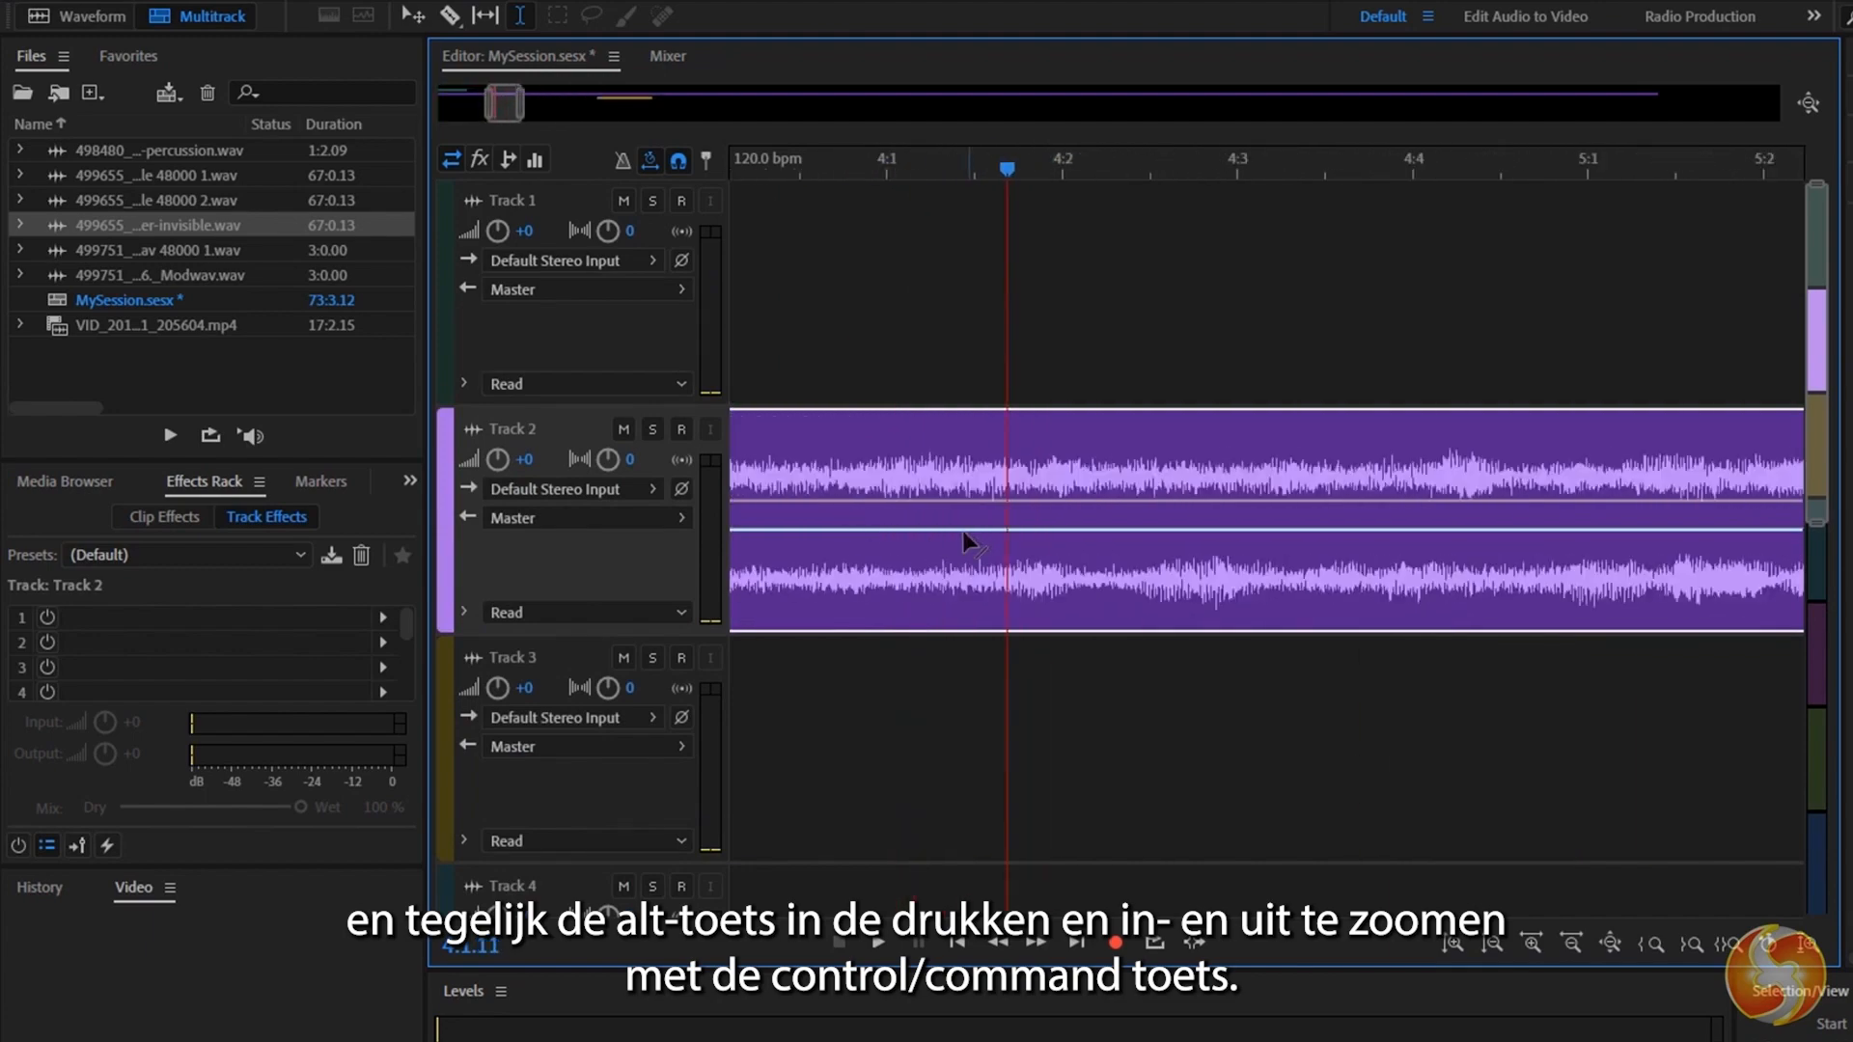
click(1174, 465)
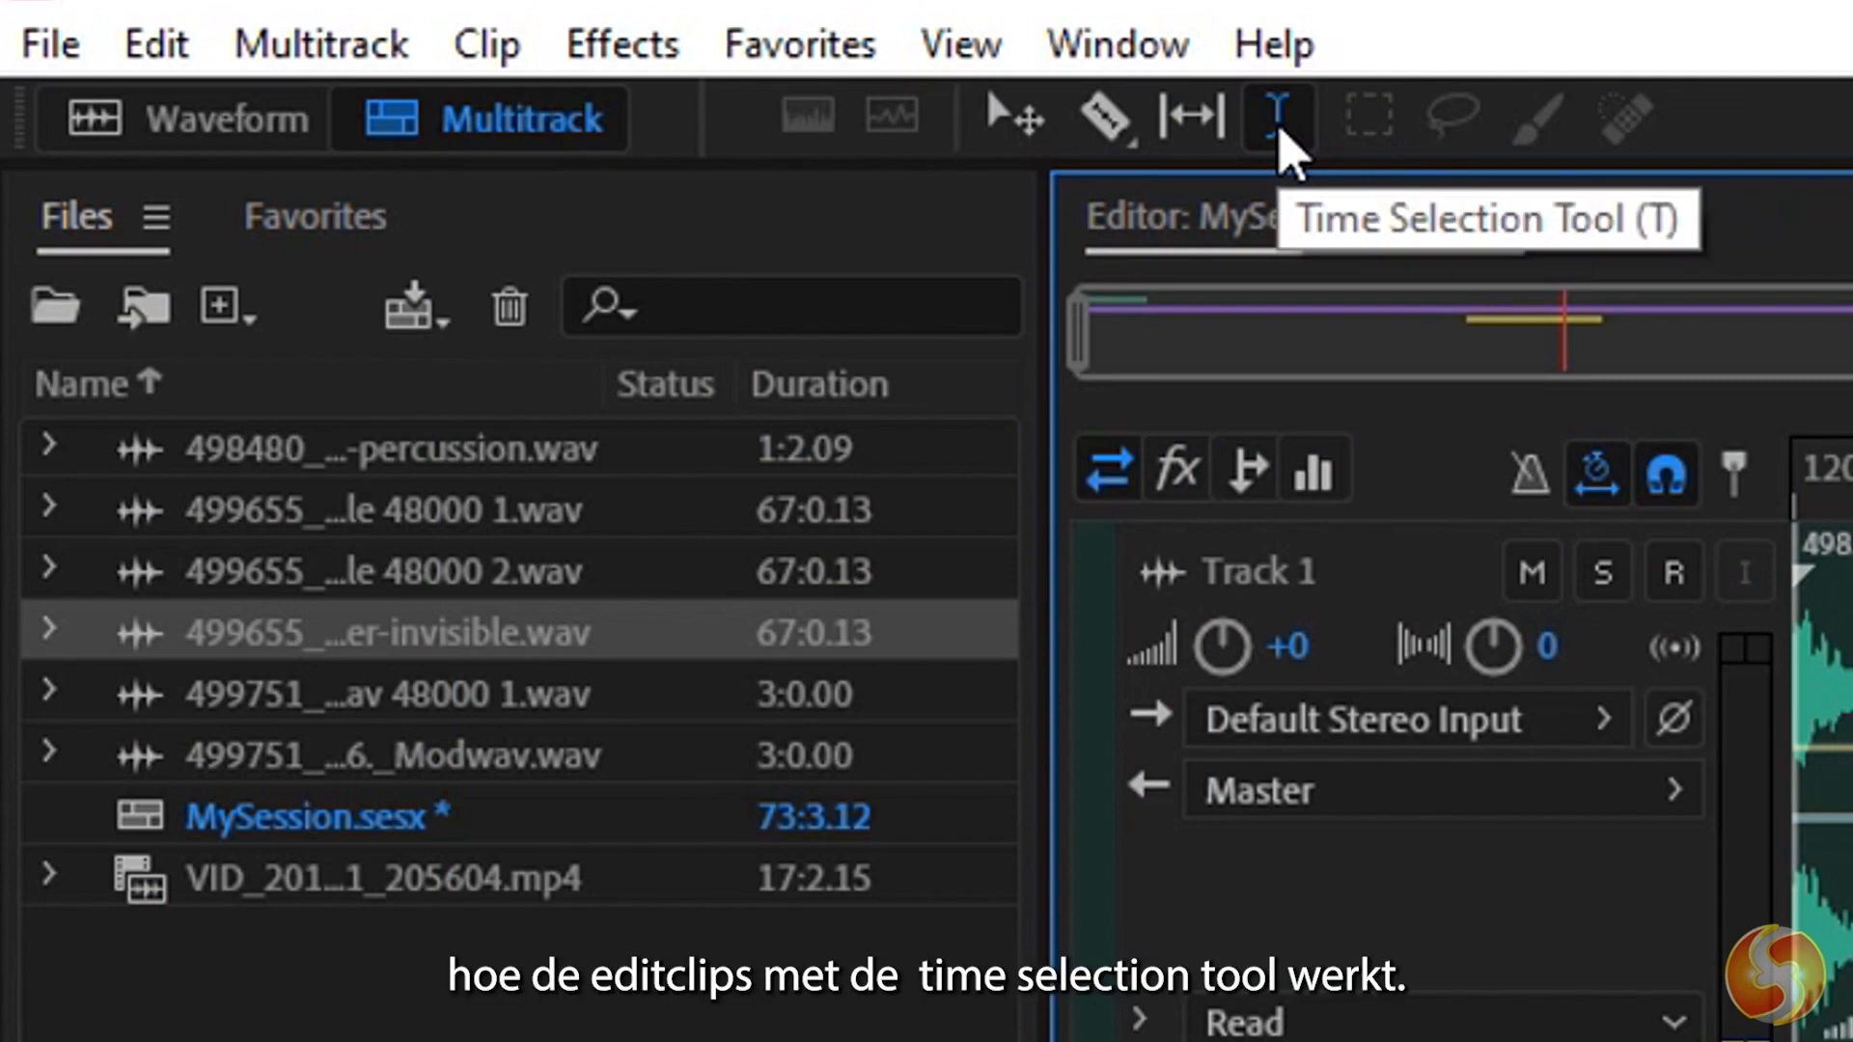
With the Time Selection tool, move the Track 3 clip to about bar 7 and the Track 1 clip to about bar 3.
click(1280, 125)
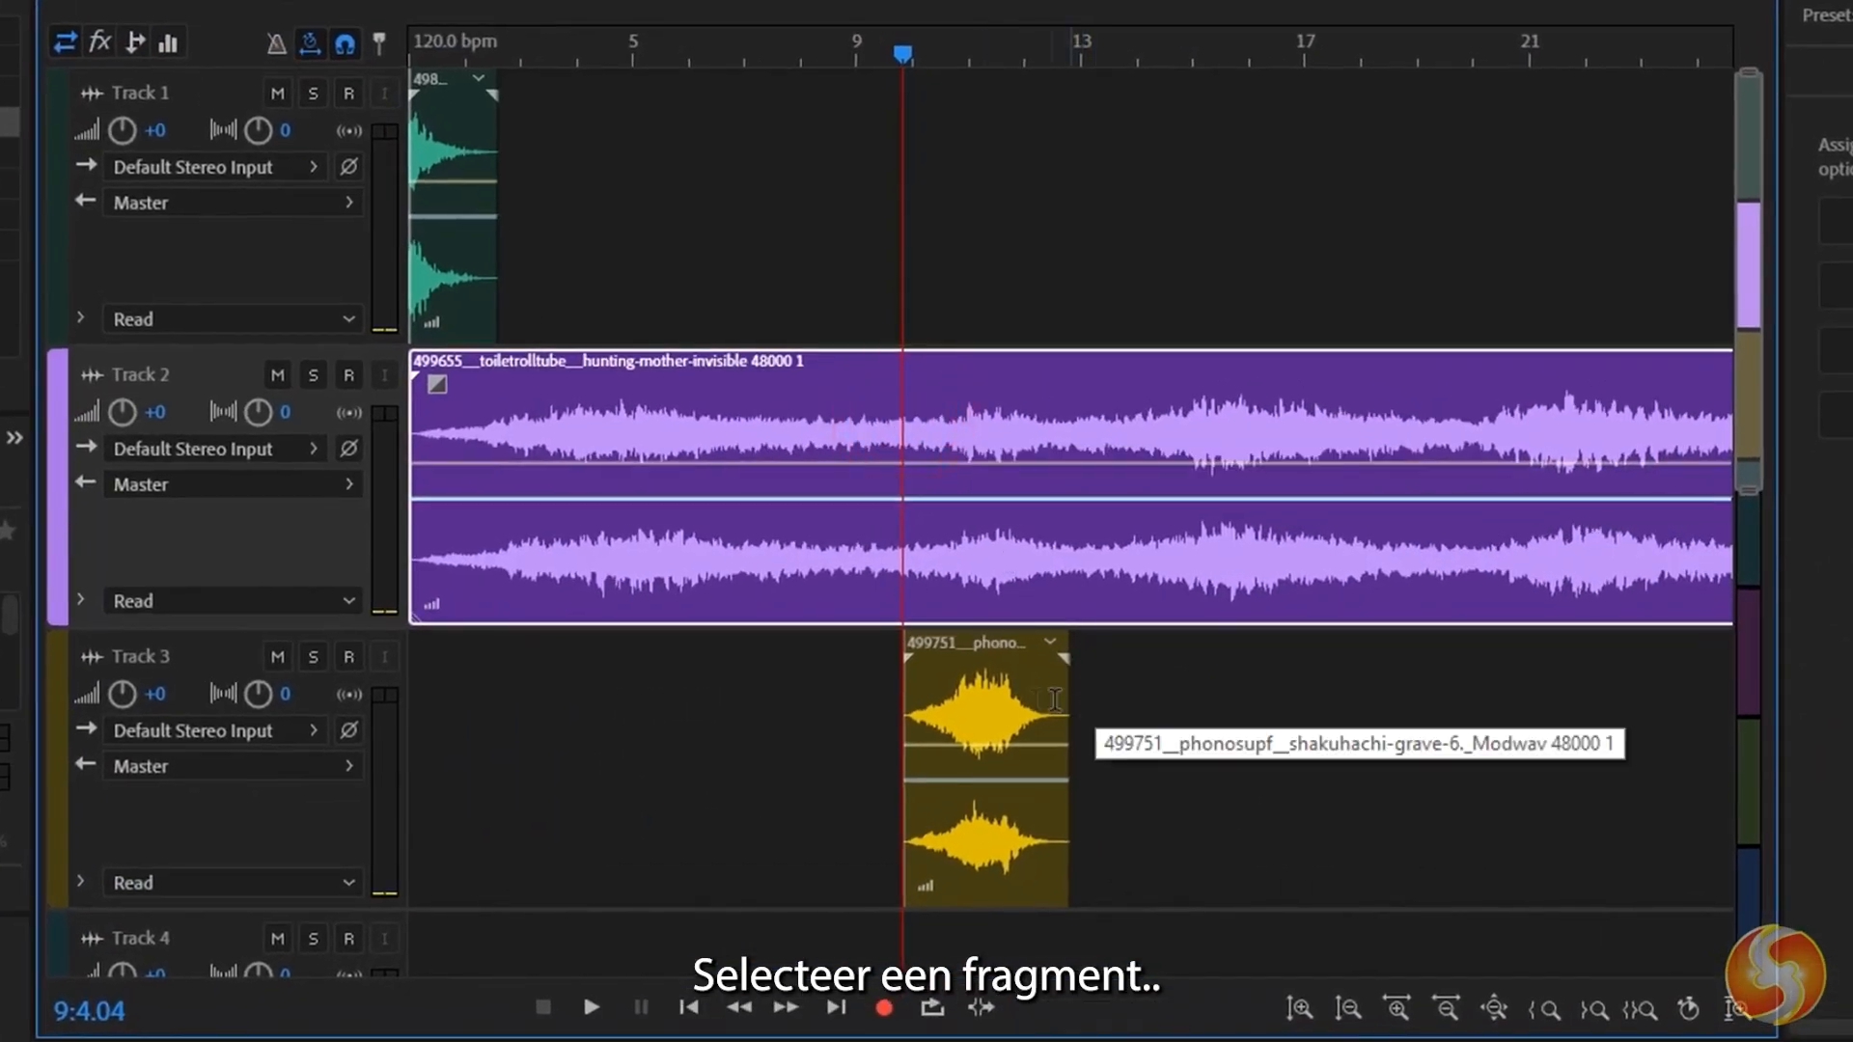
click(1015, 704)
drag(1002, 661, 853, 672)
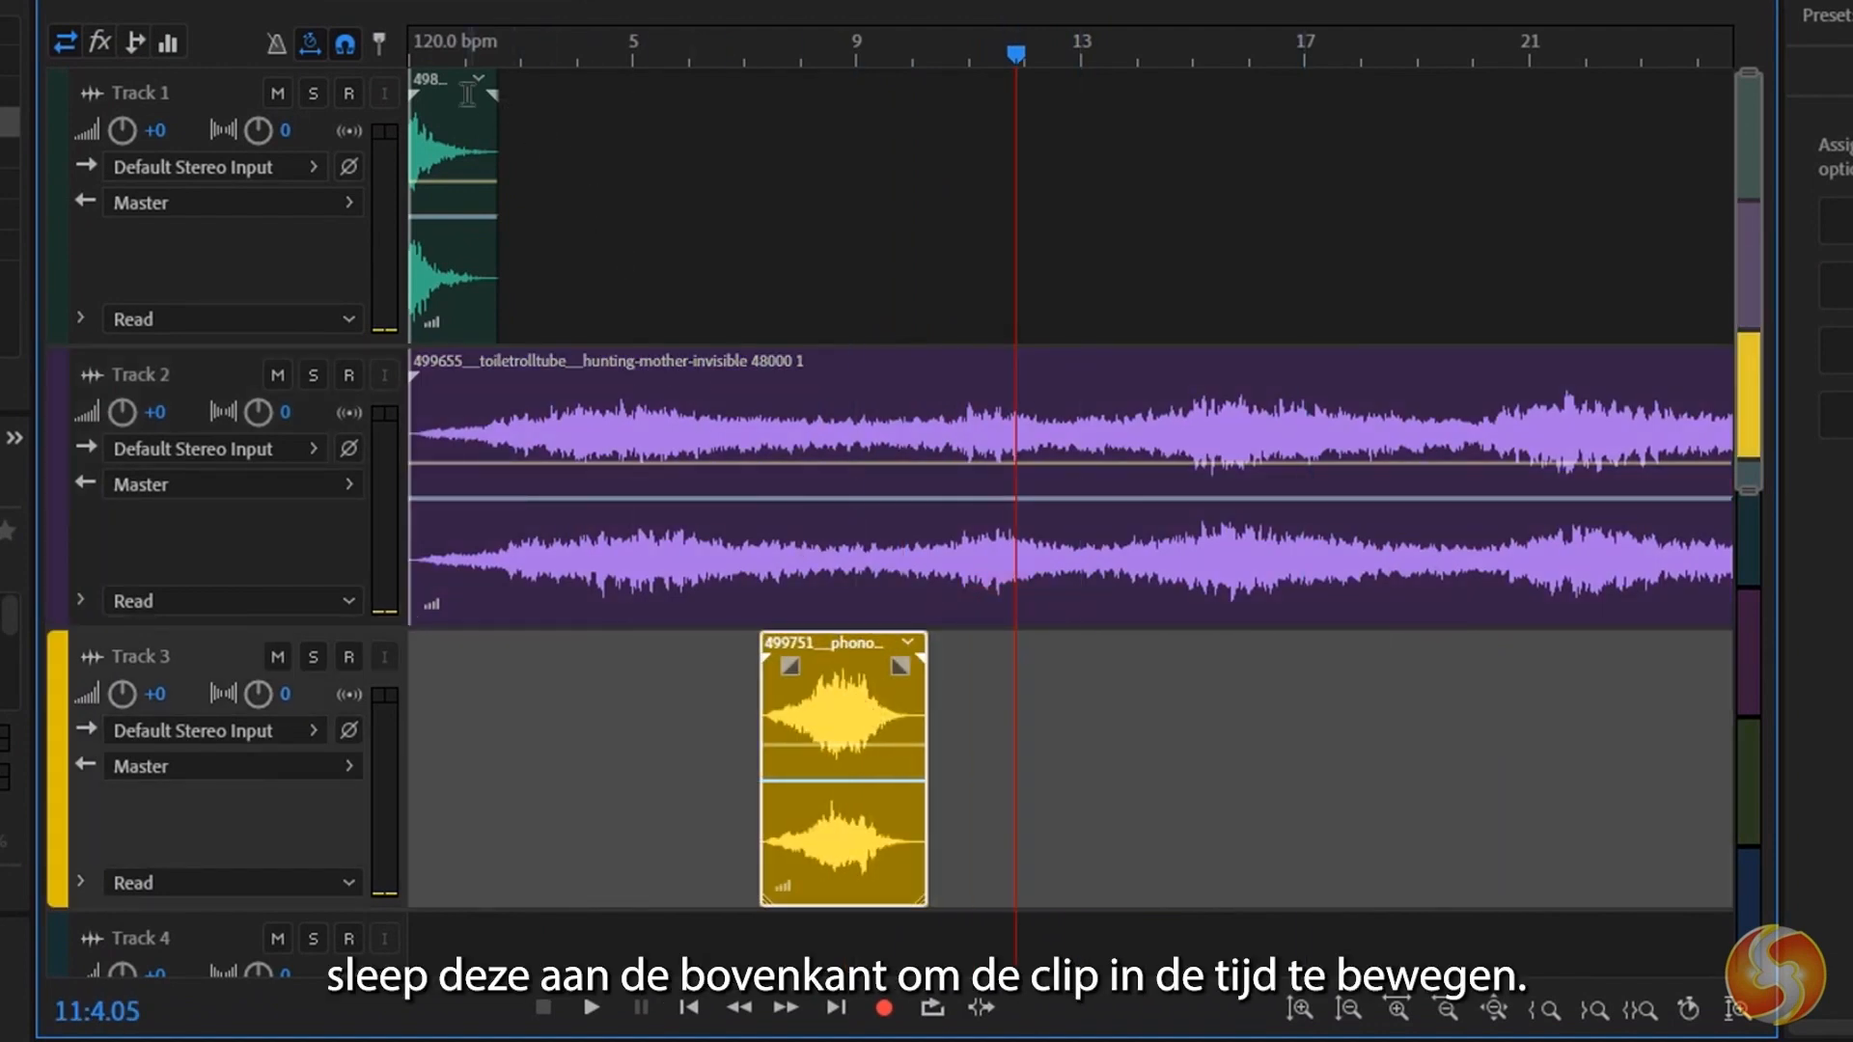
drag(444, 97, 557, 89)
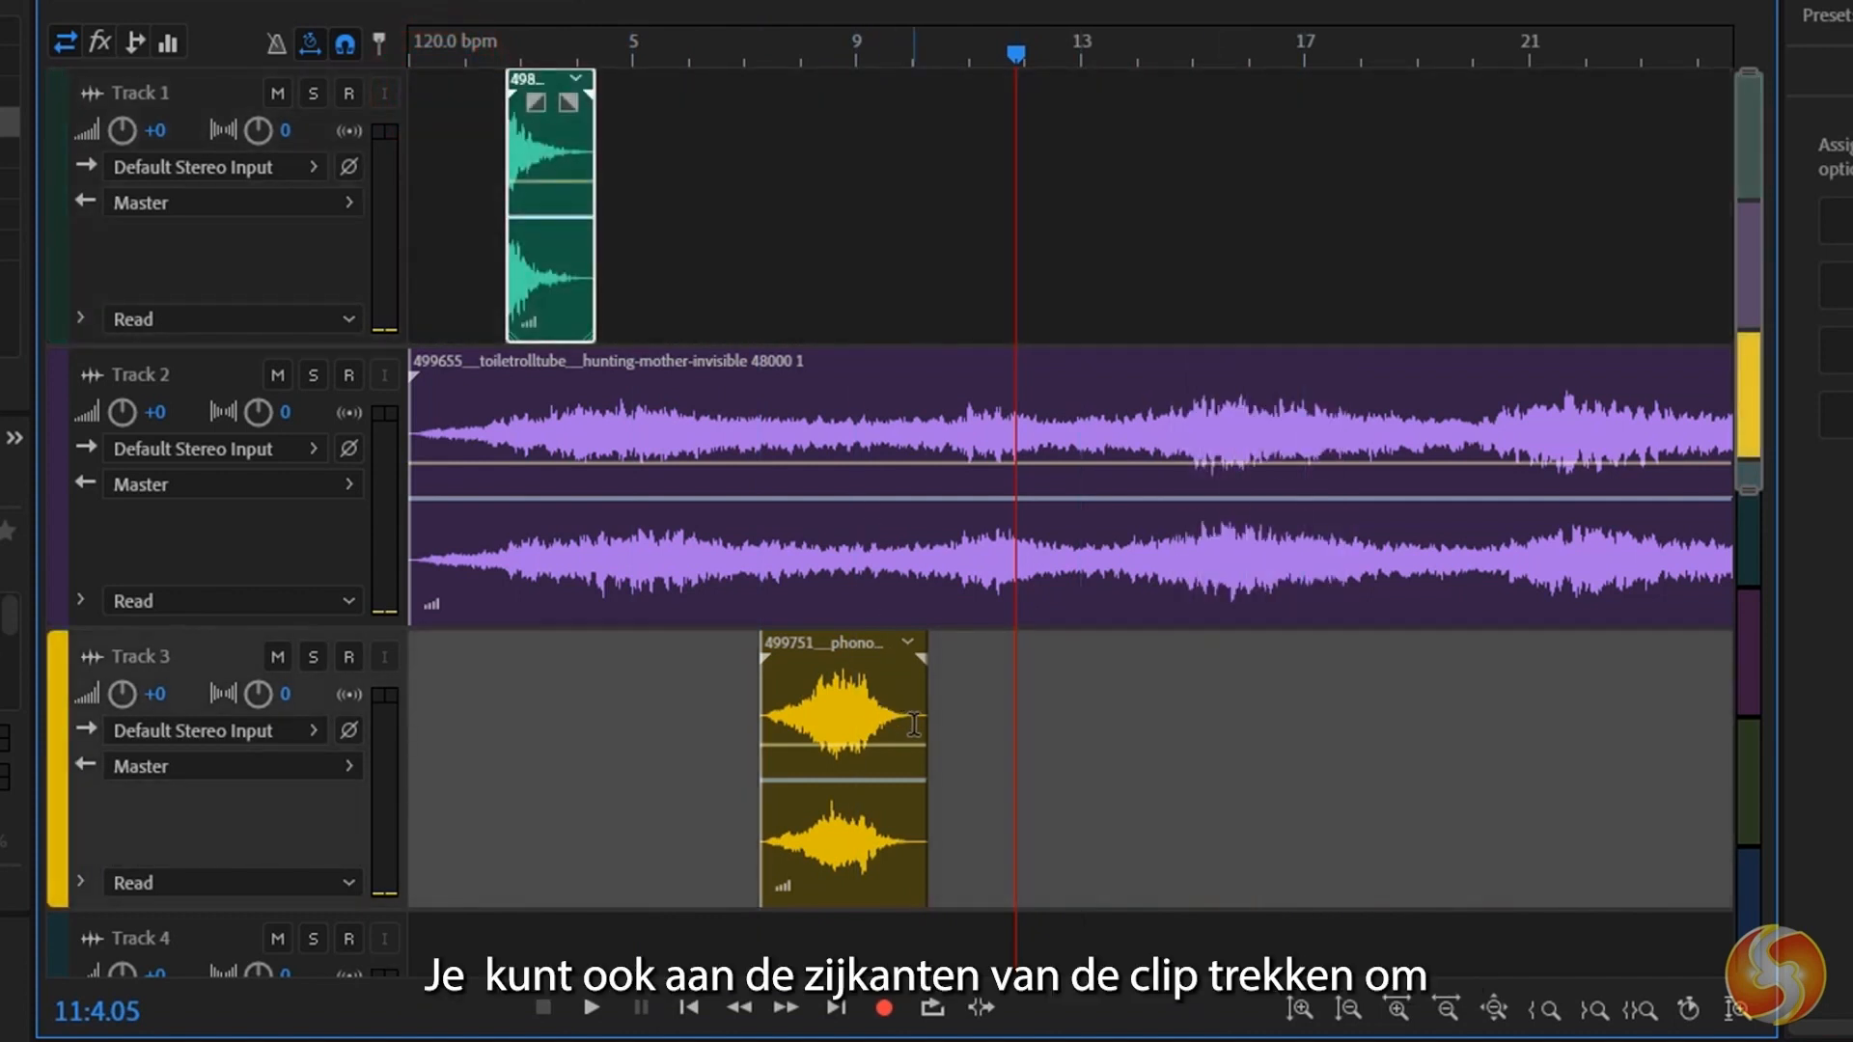
Try trimming the end of the Track 3 clip, and stretch the clip to 248 % of its original duration.
click(914, 725)
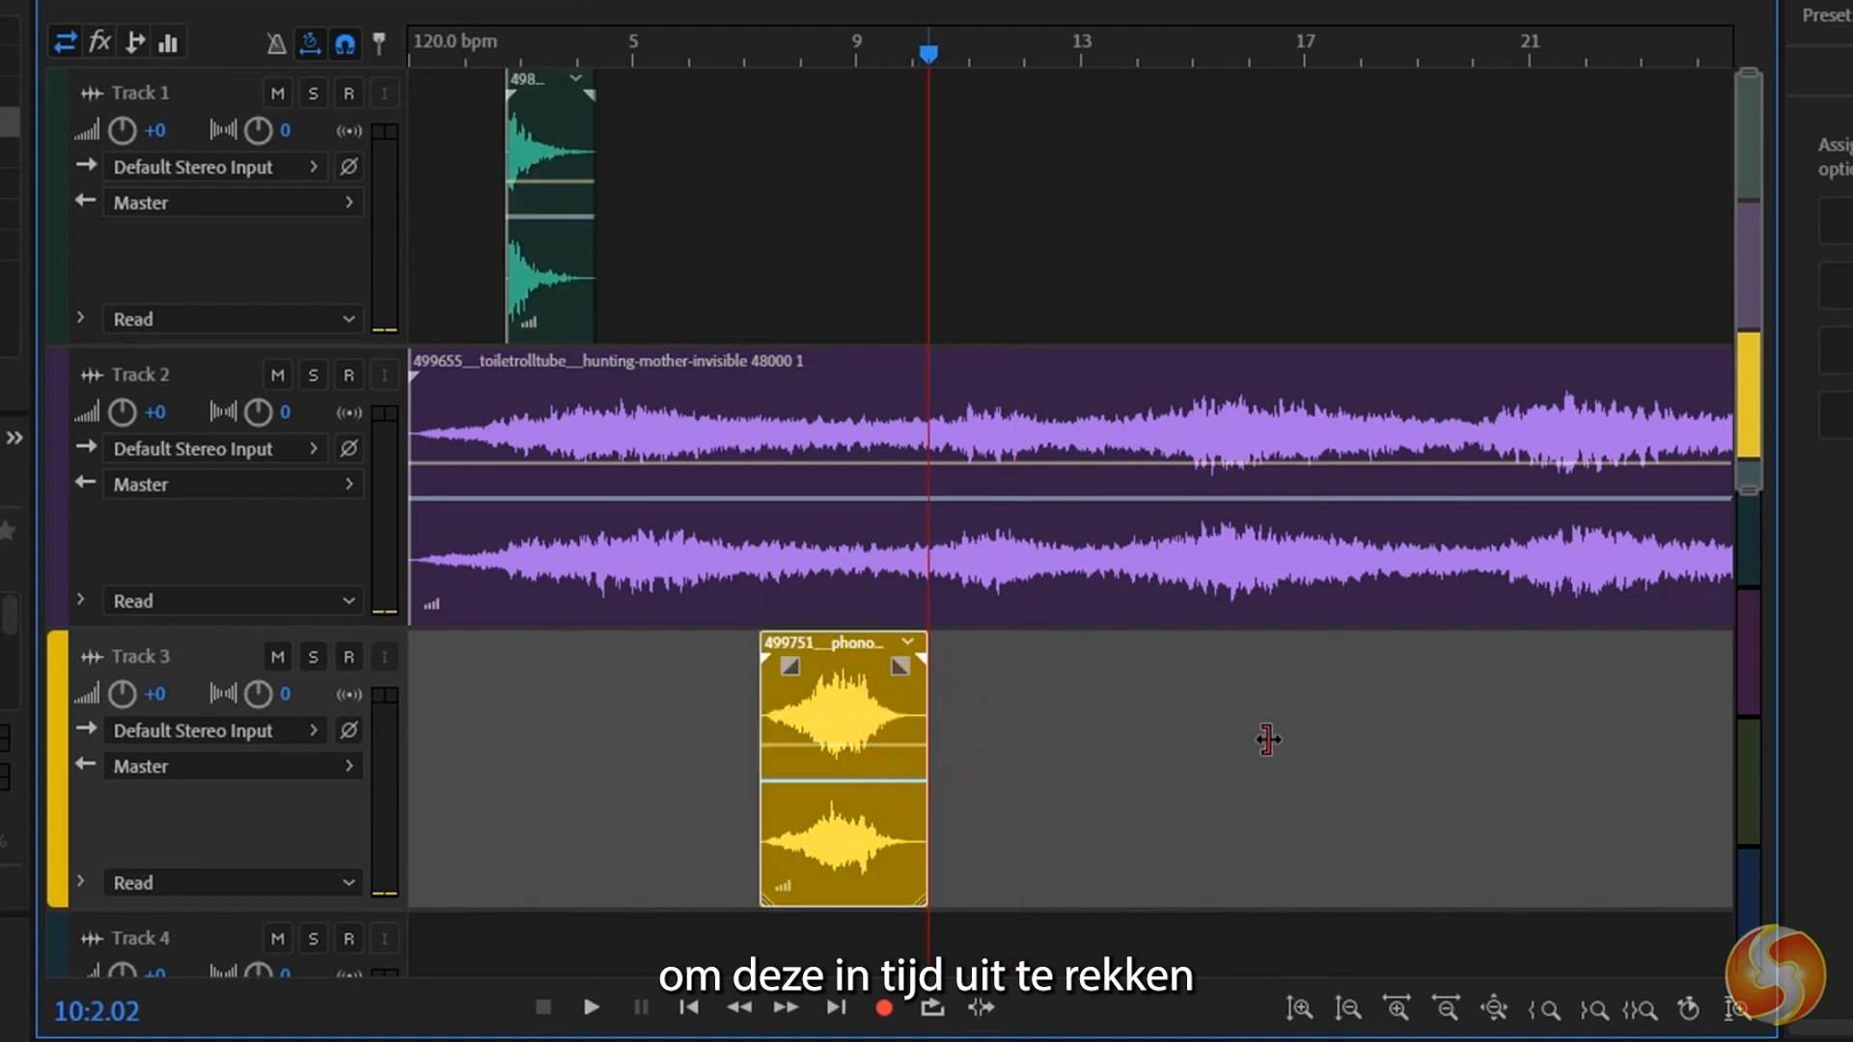
drag(953, 734, 842, 738)
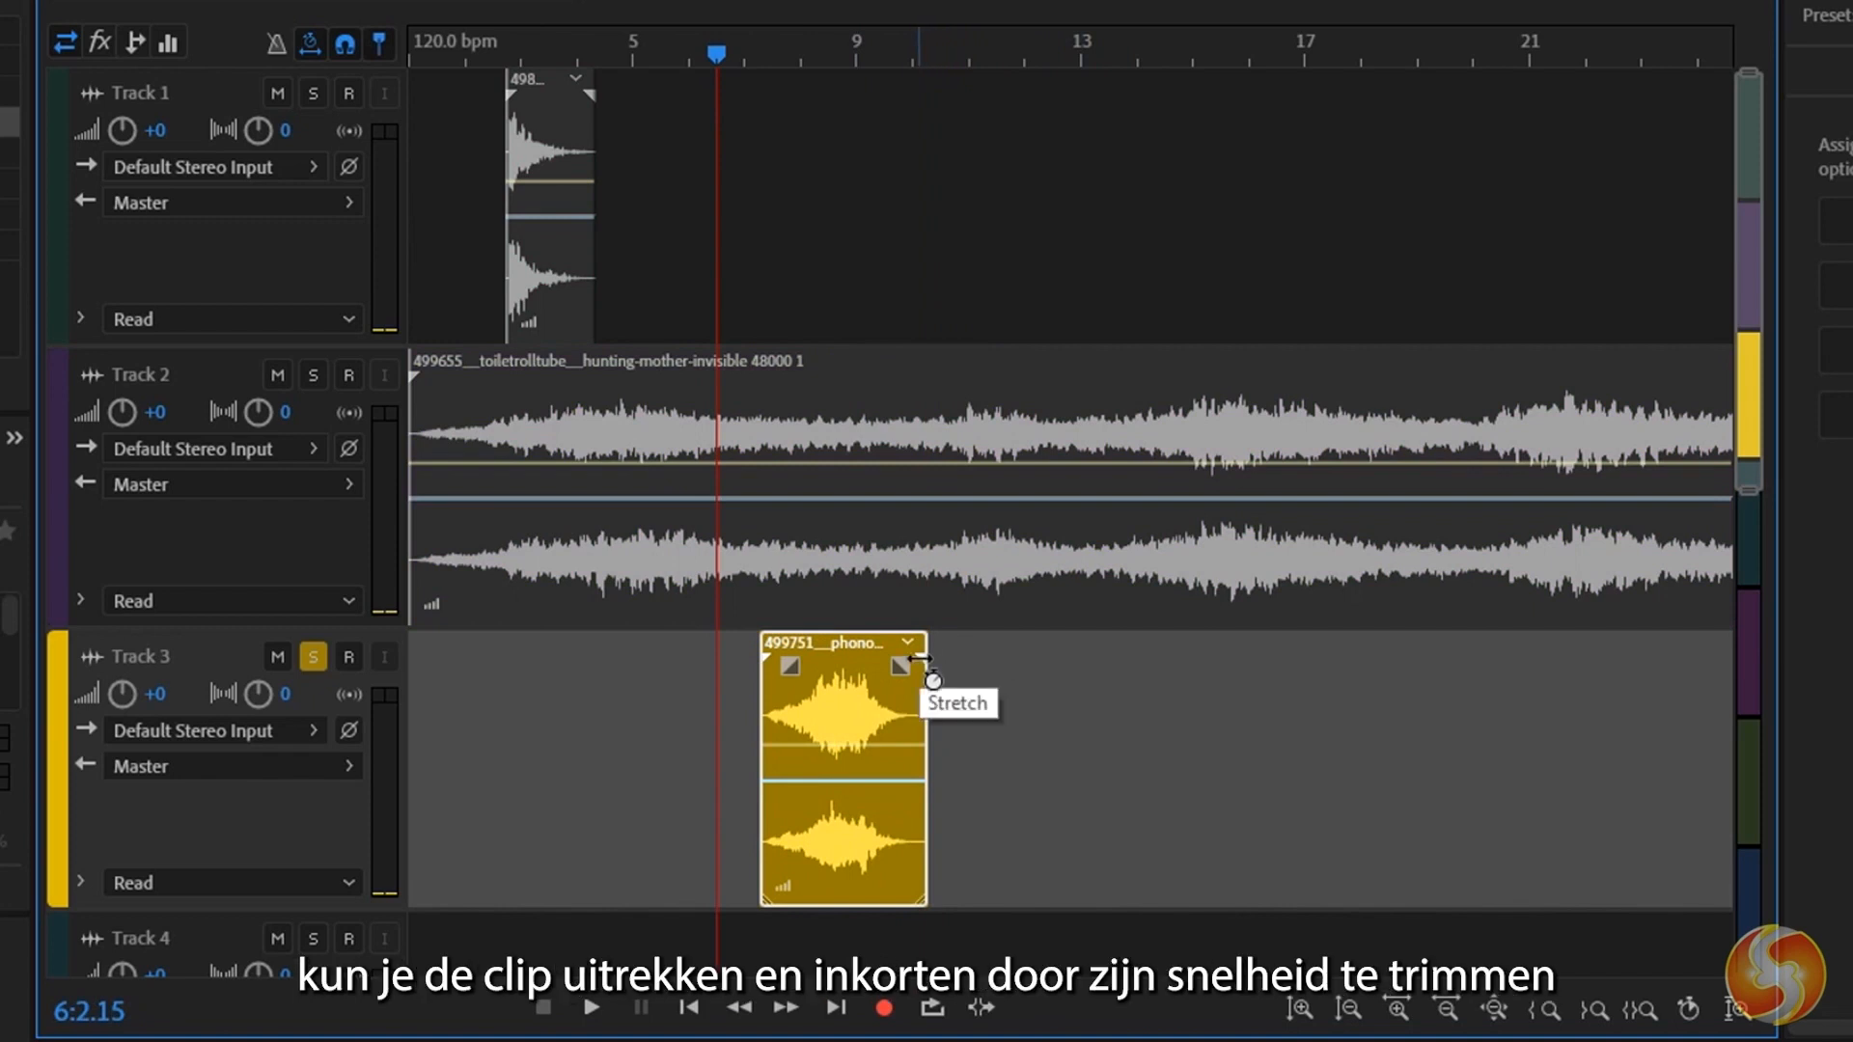
drag(916, 661, 1170, 681)
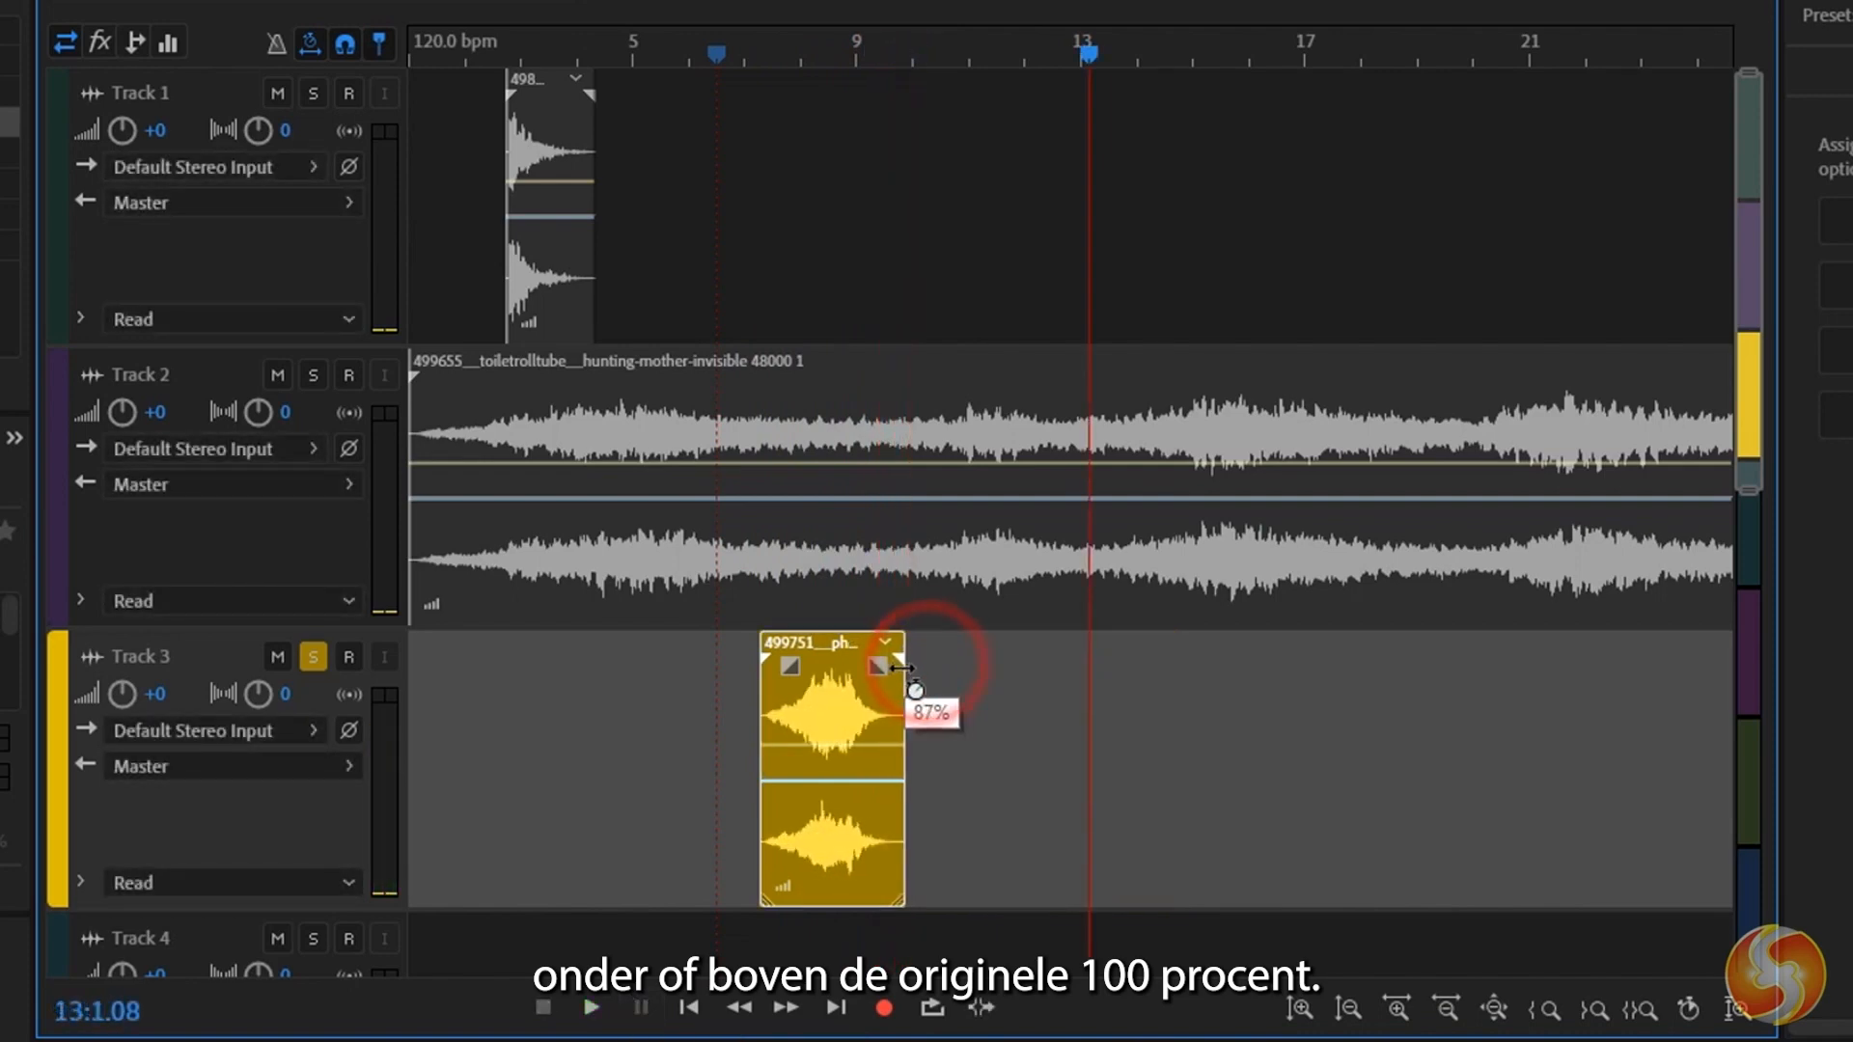
Try compressing the Track 3 clip in time so that it ends just before bar 9.
drag(912, 661, 842, 661)
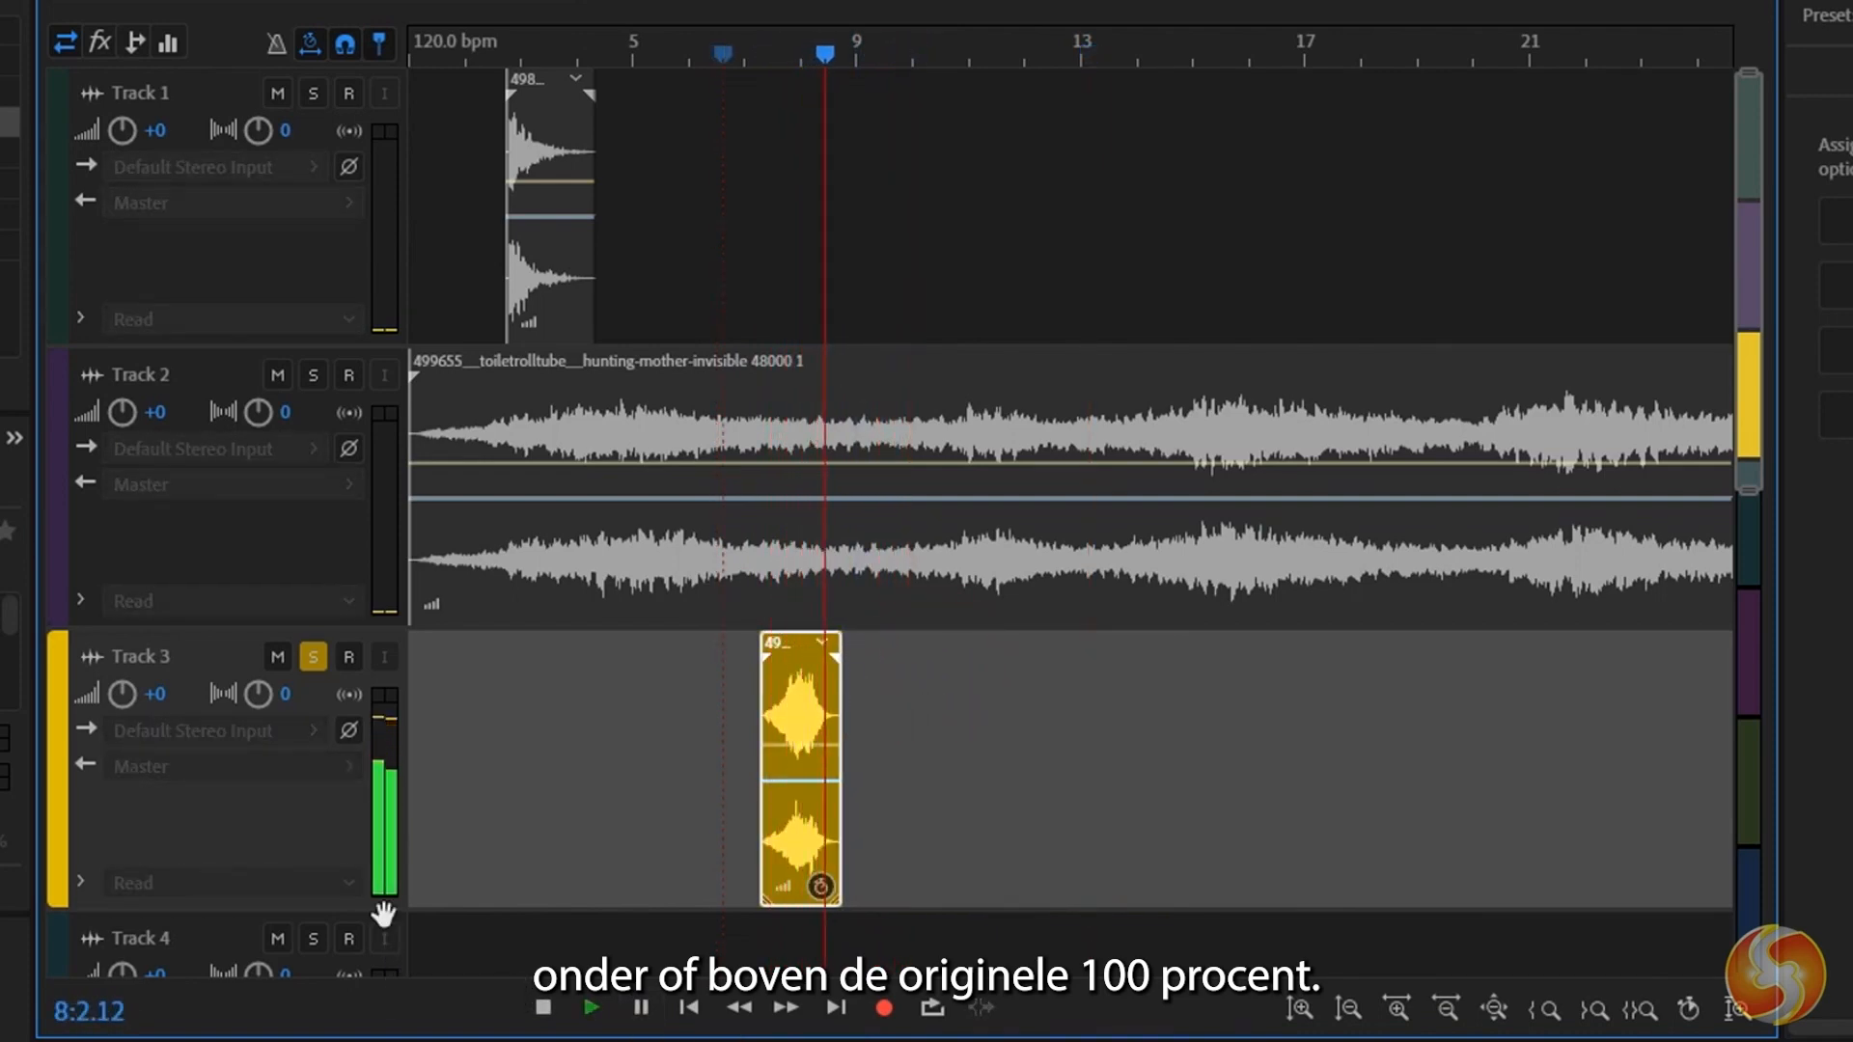
Try raising the Track 3 clip's volume envelope to +4.7 dB and its pan envelope to R73.8, and play the clip.
click(806, 715)
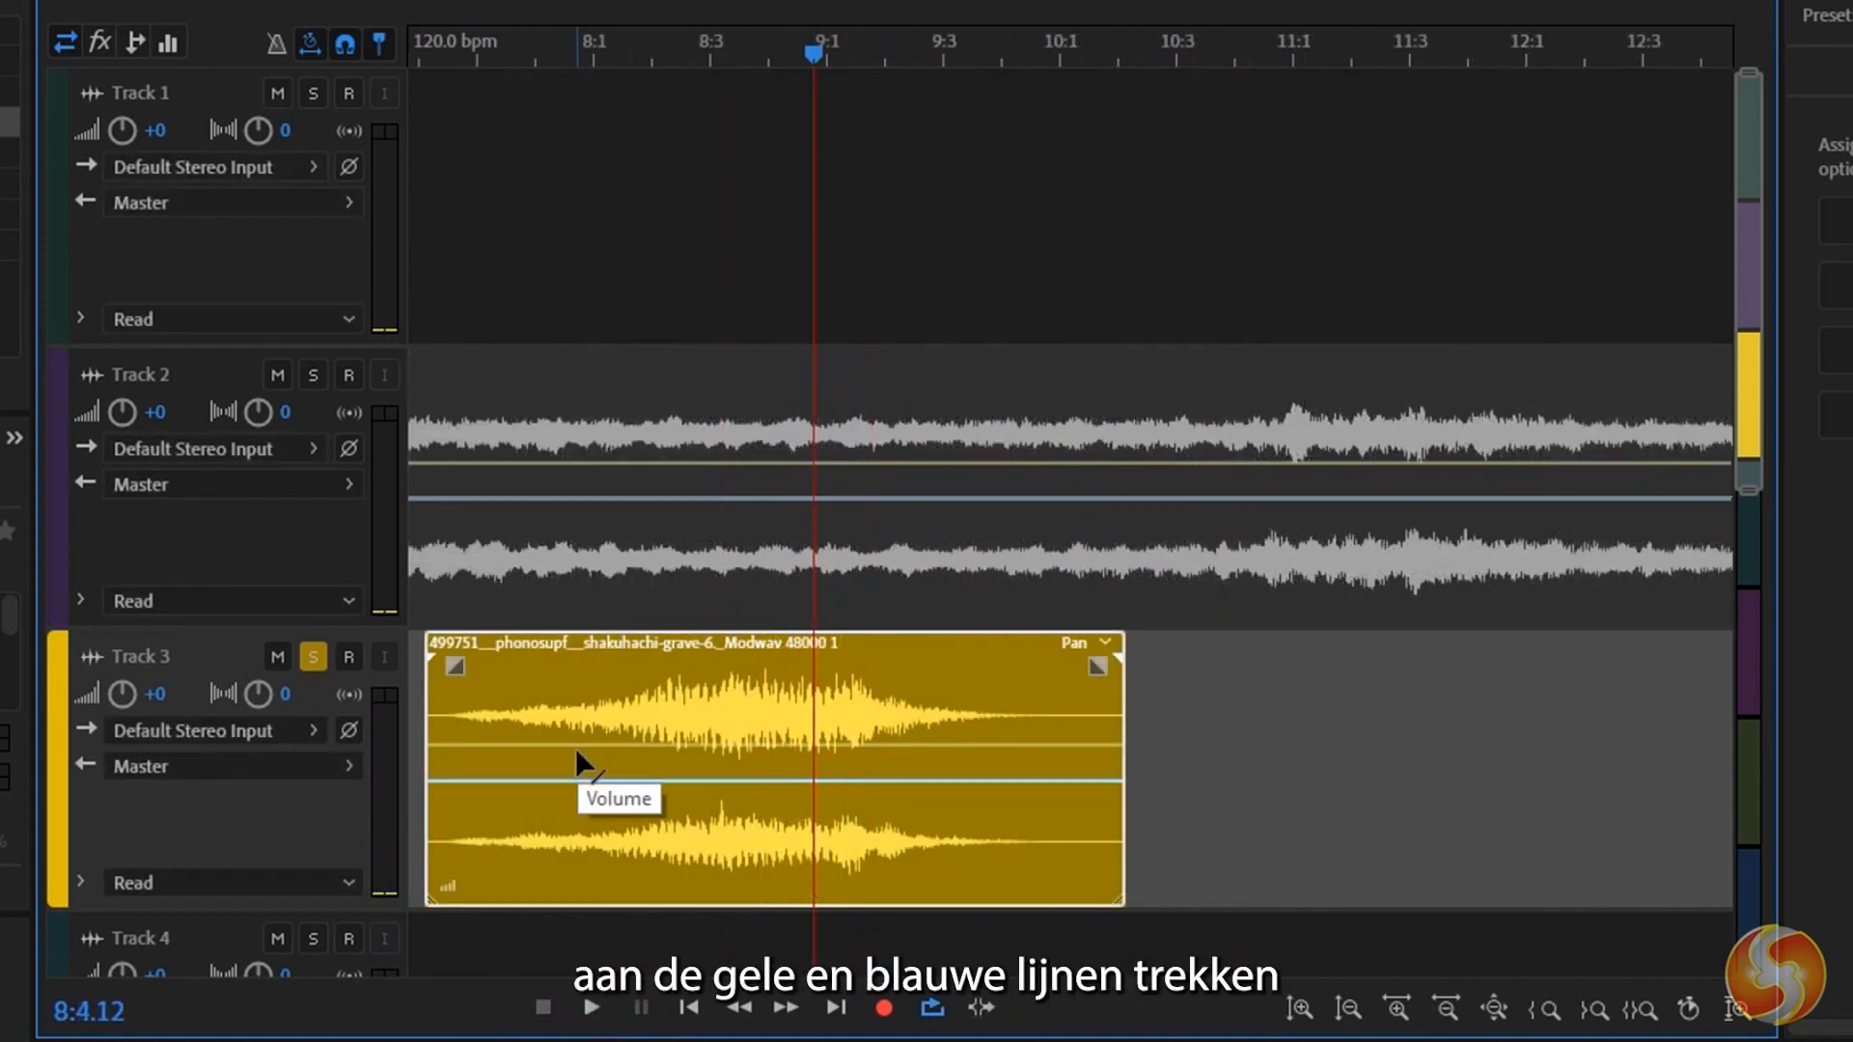
click(578, 748)
mouse_move(596, 748)
mouse_down()
mouse_move(609, 699)
mouse_move(611, 715)
mouse_up()
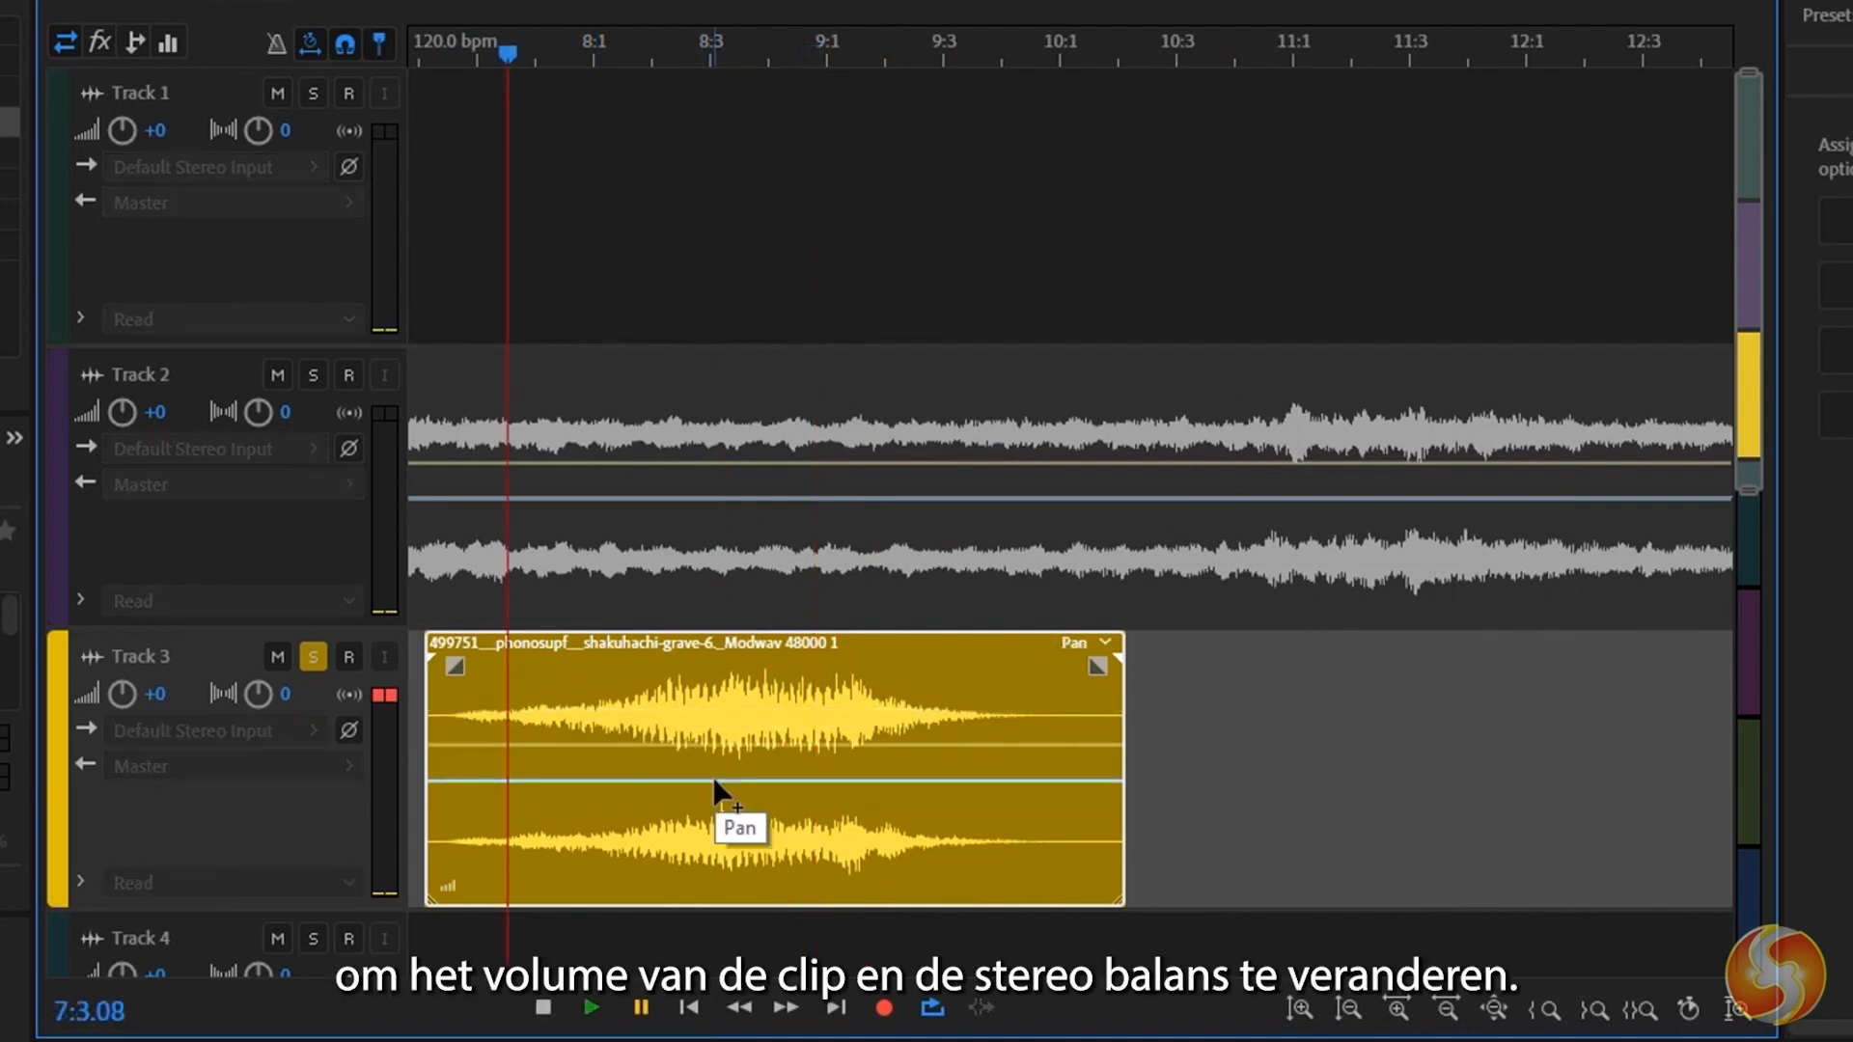
click(714, 779)
drag(714, 782, 715, 872)
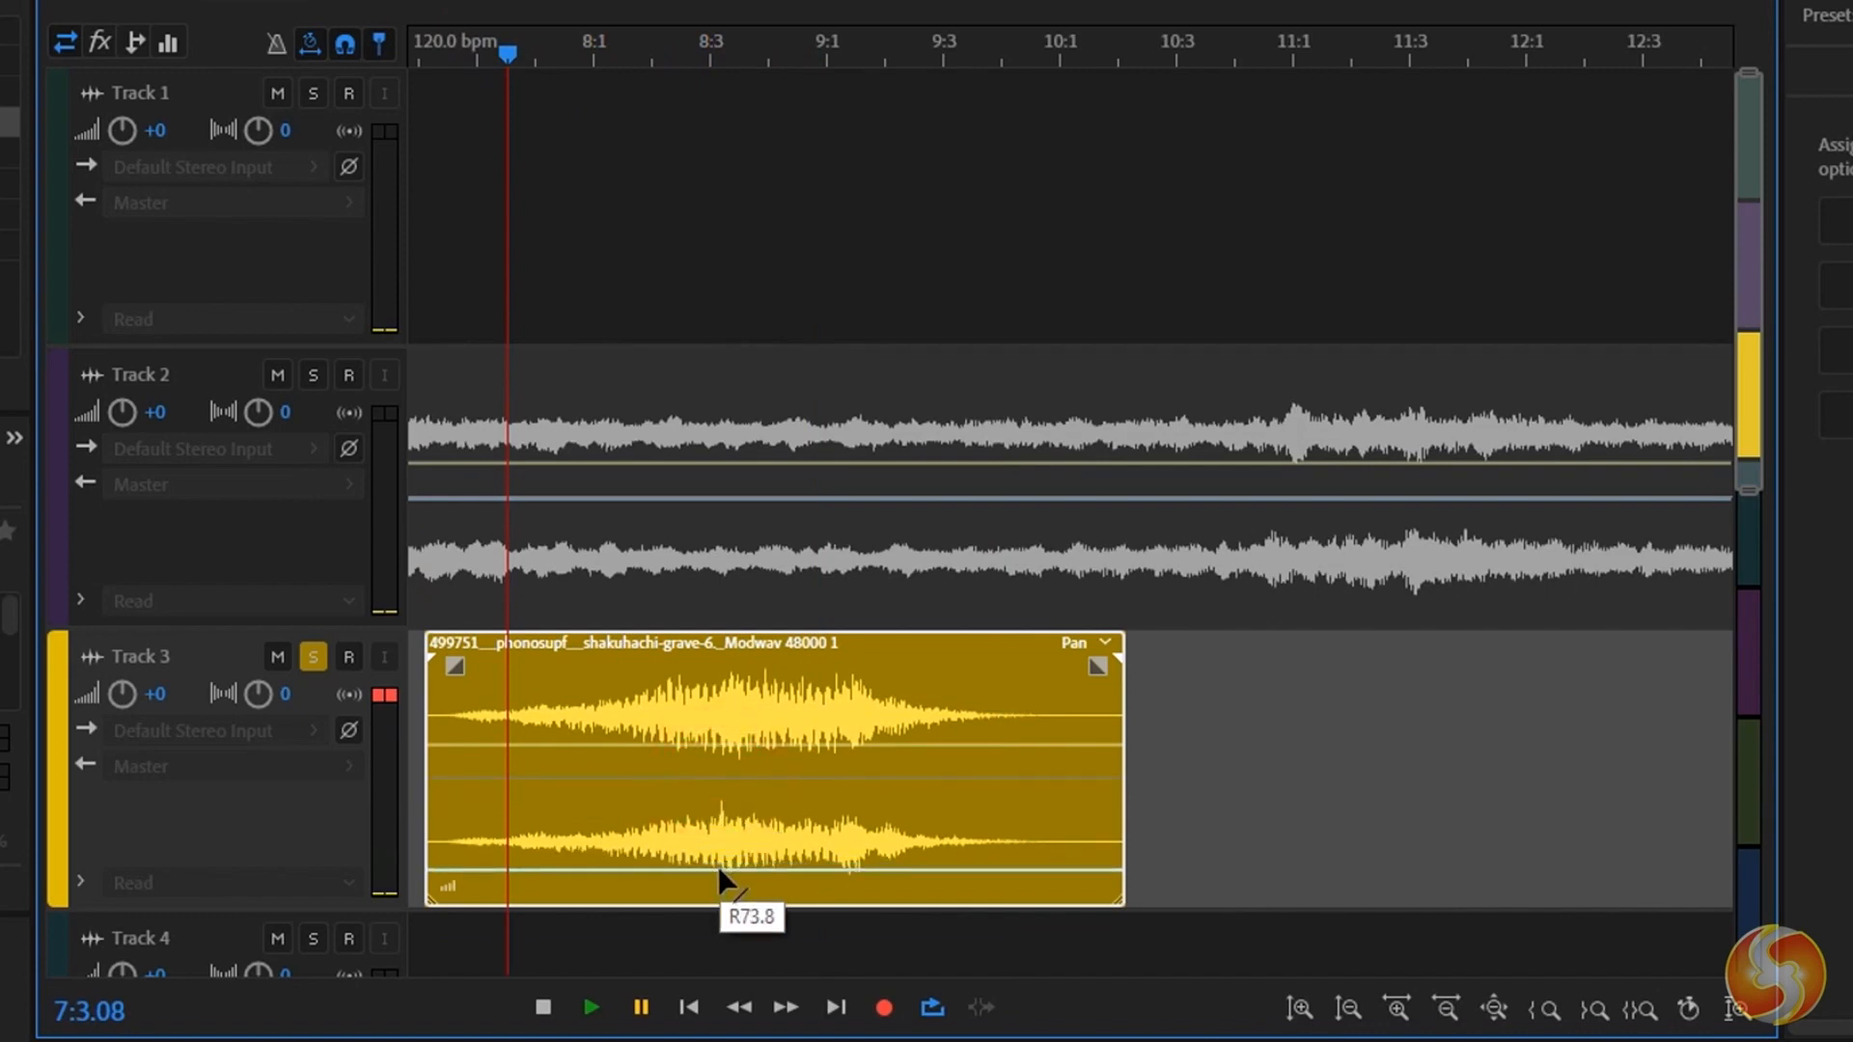
click(593, 1007)
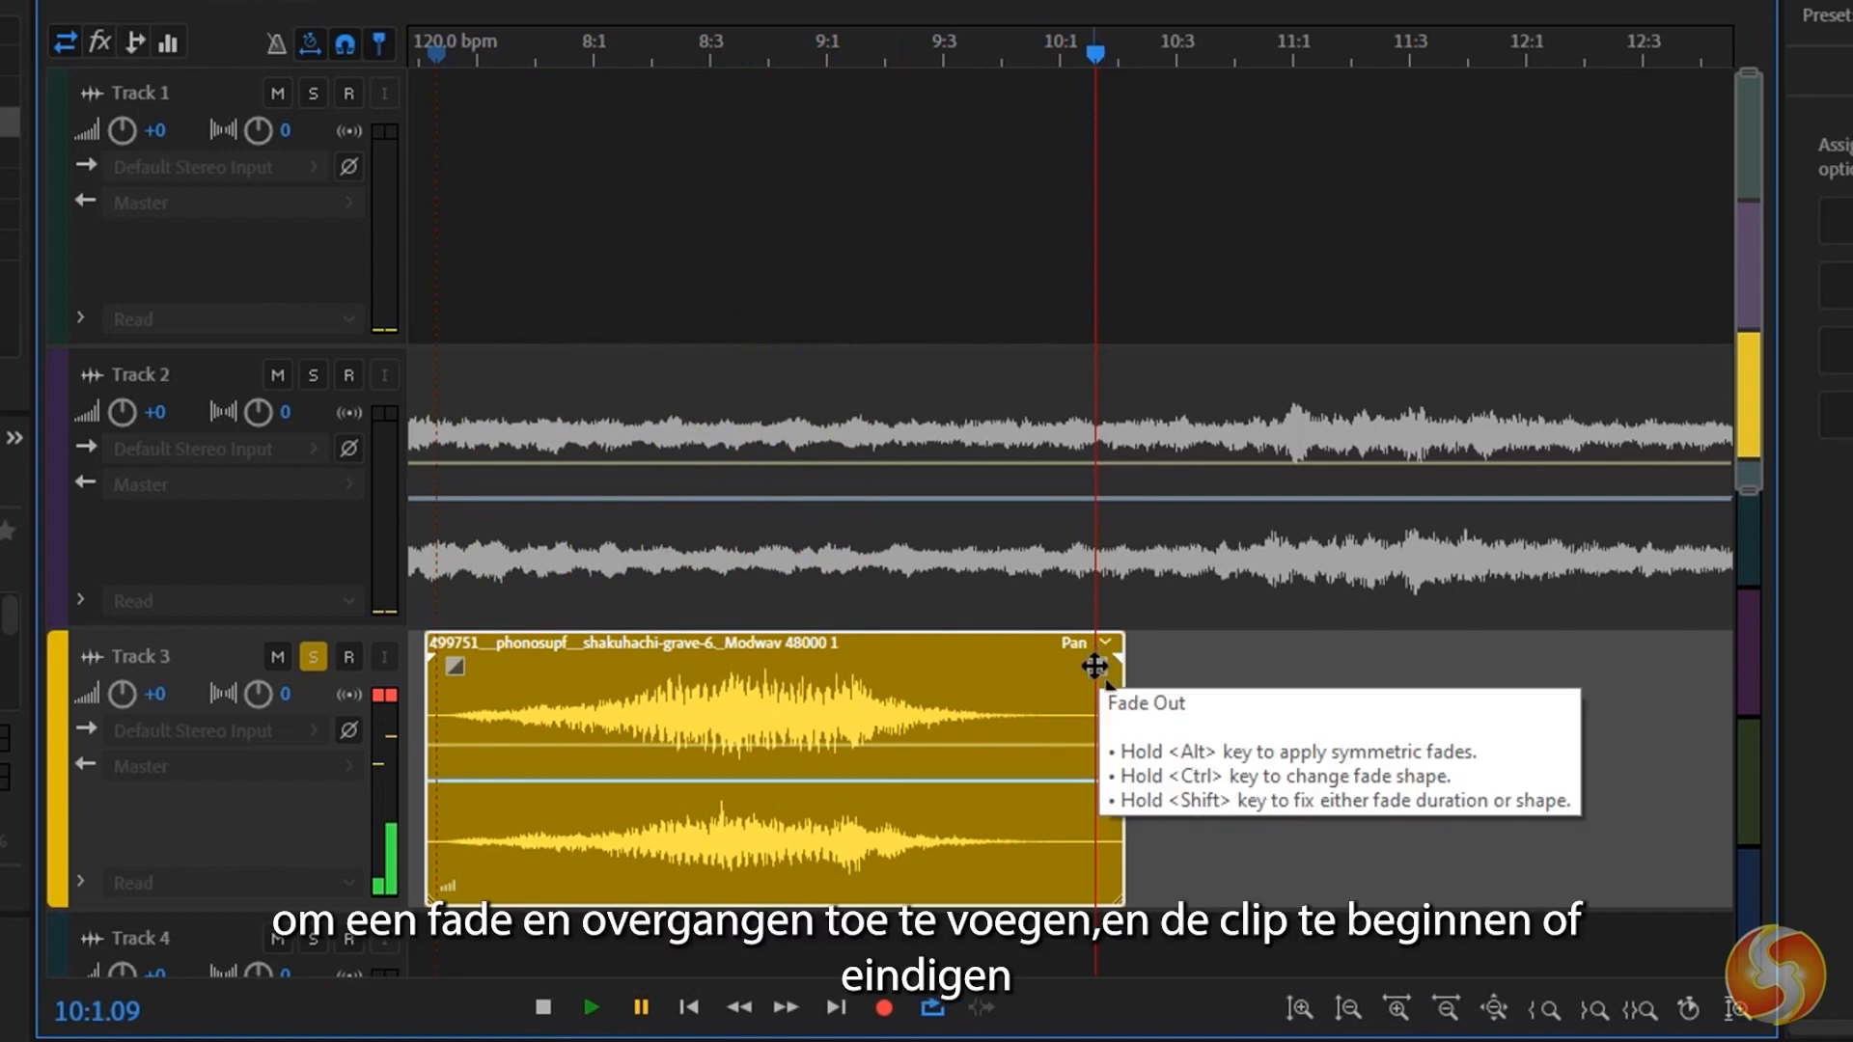
Fade the Track 3 clip out with linear value 14 from about bar 8:3, add a short fade-in, and play it from its start.
drag(1094, 666, 733, 674)
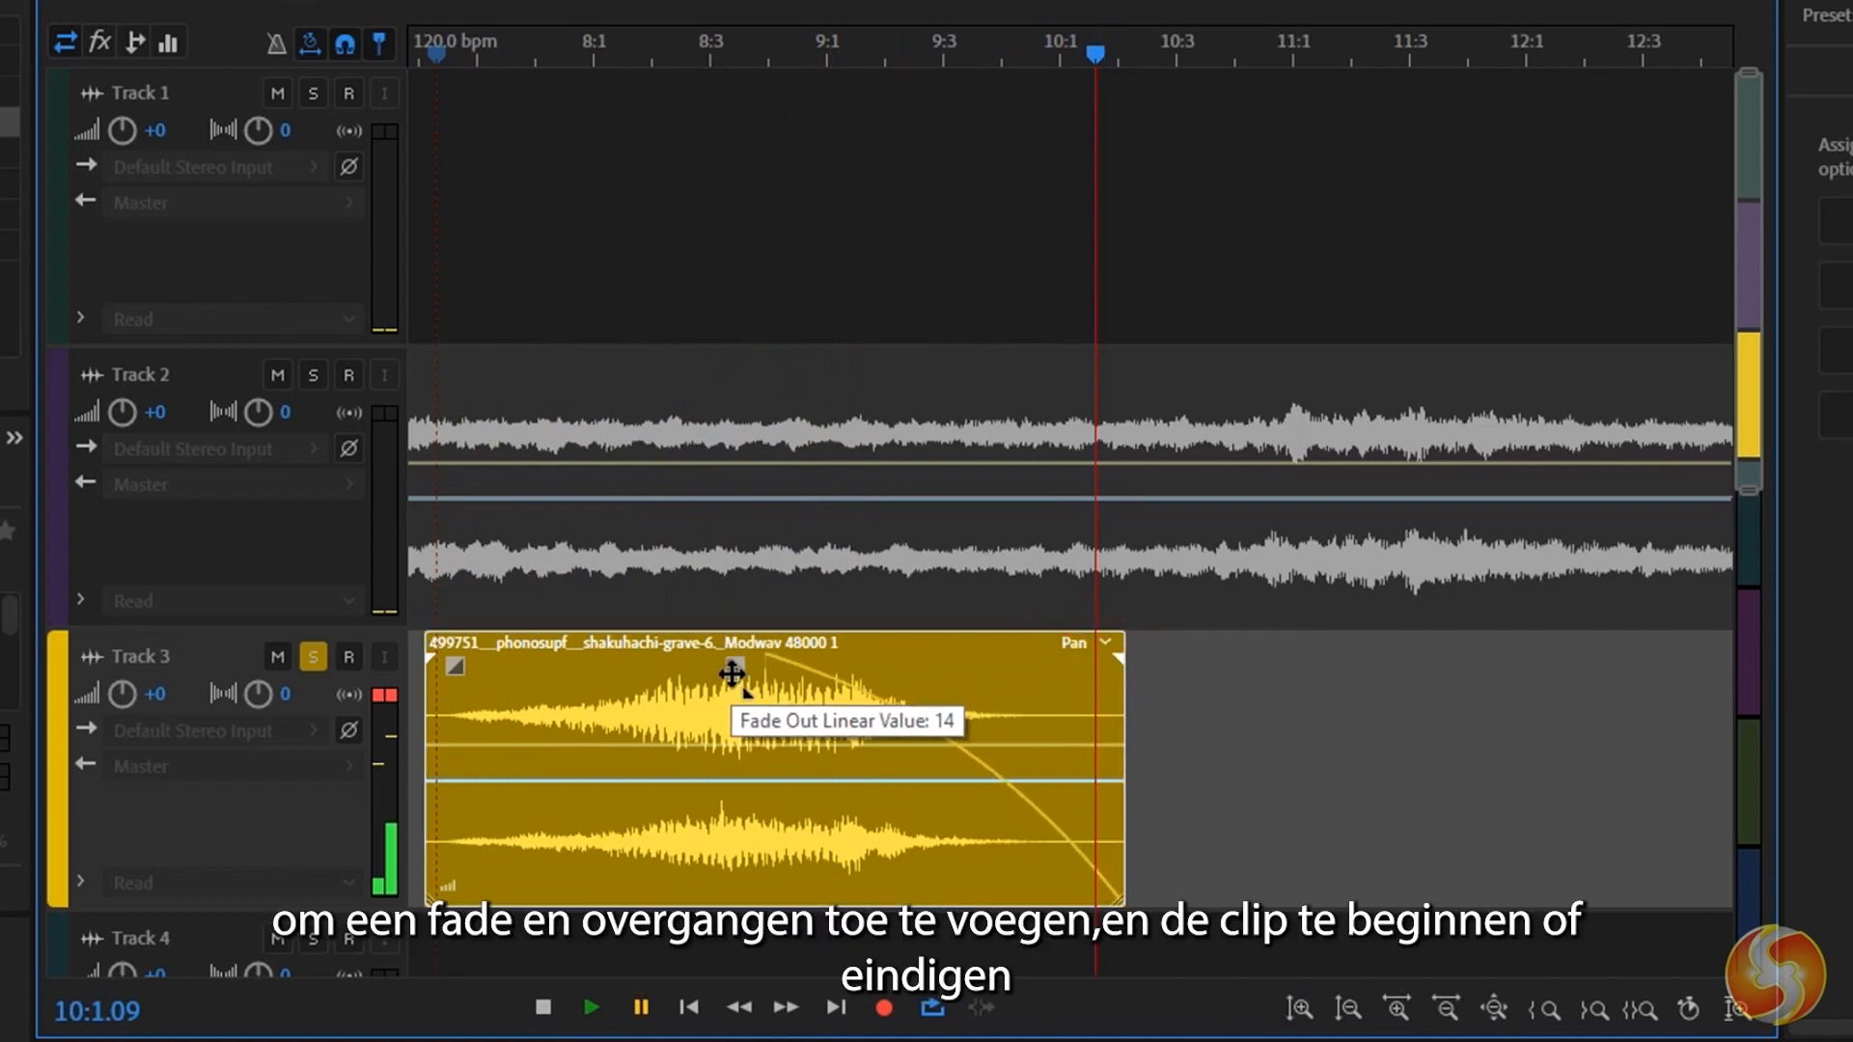
drag(454, 668, 536, 675)
click(425, 44)
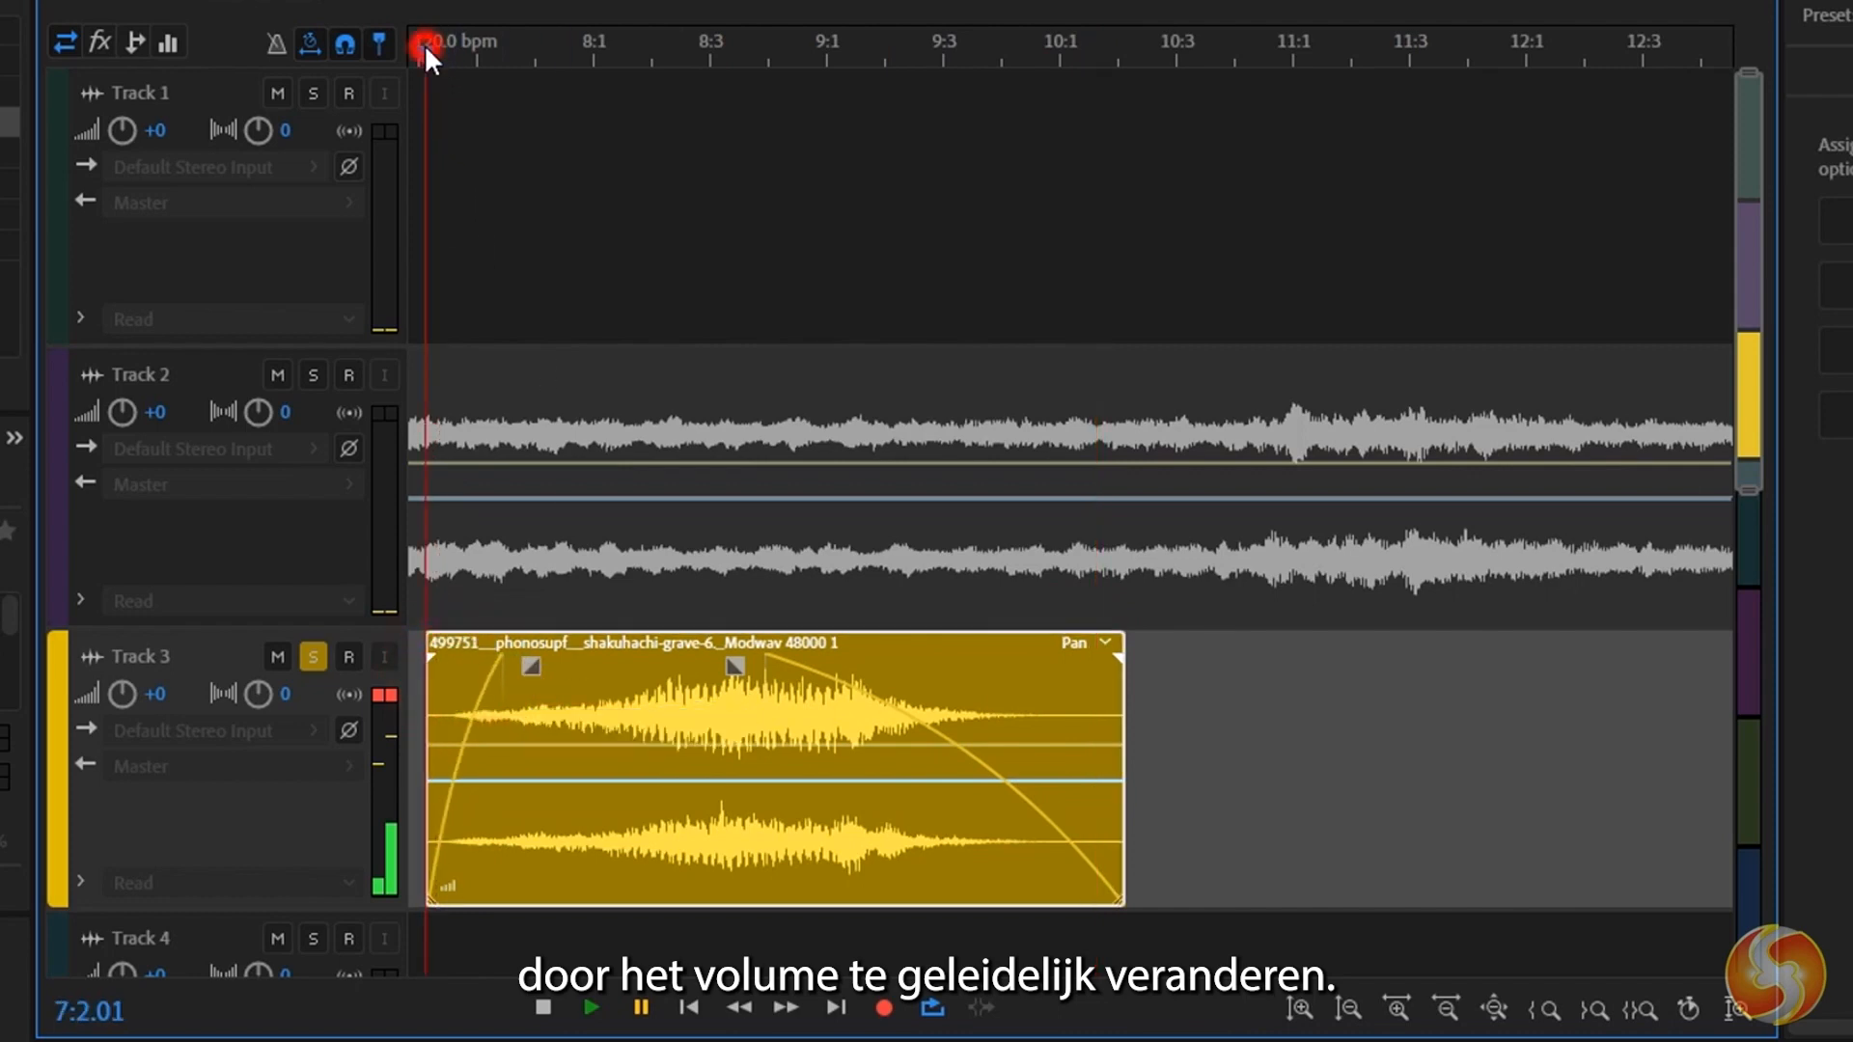
click(591, 1008)
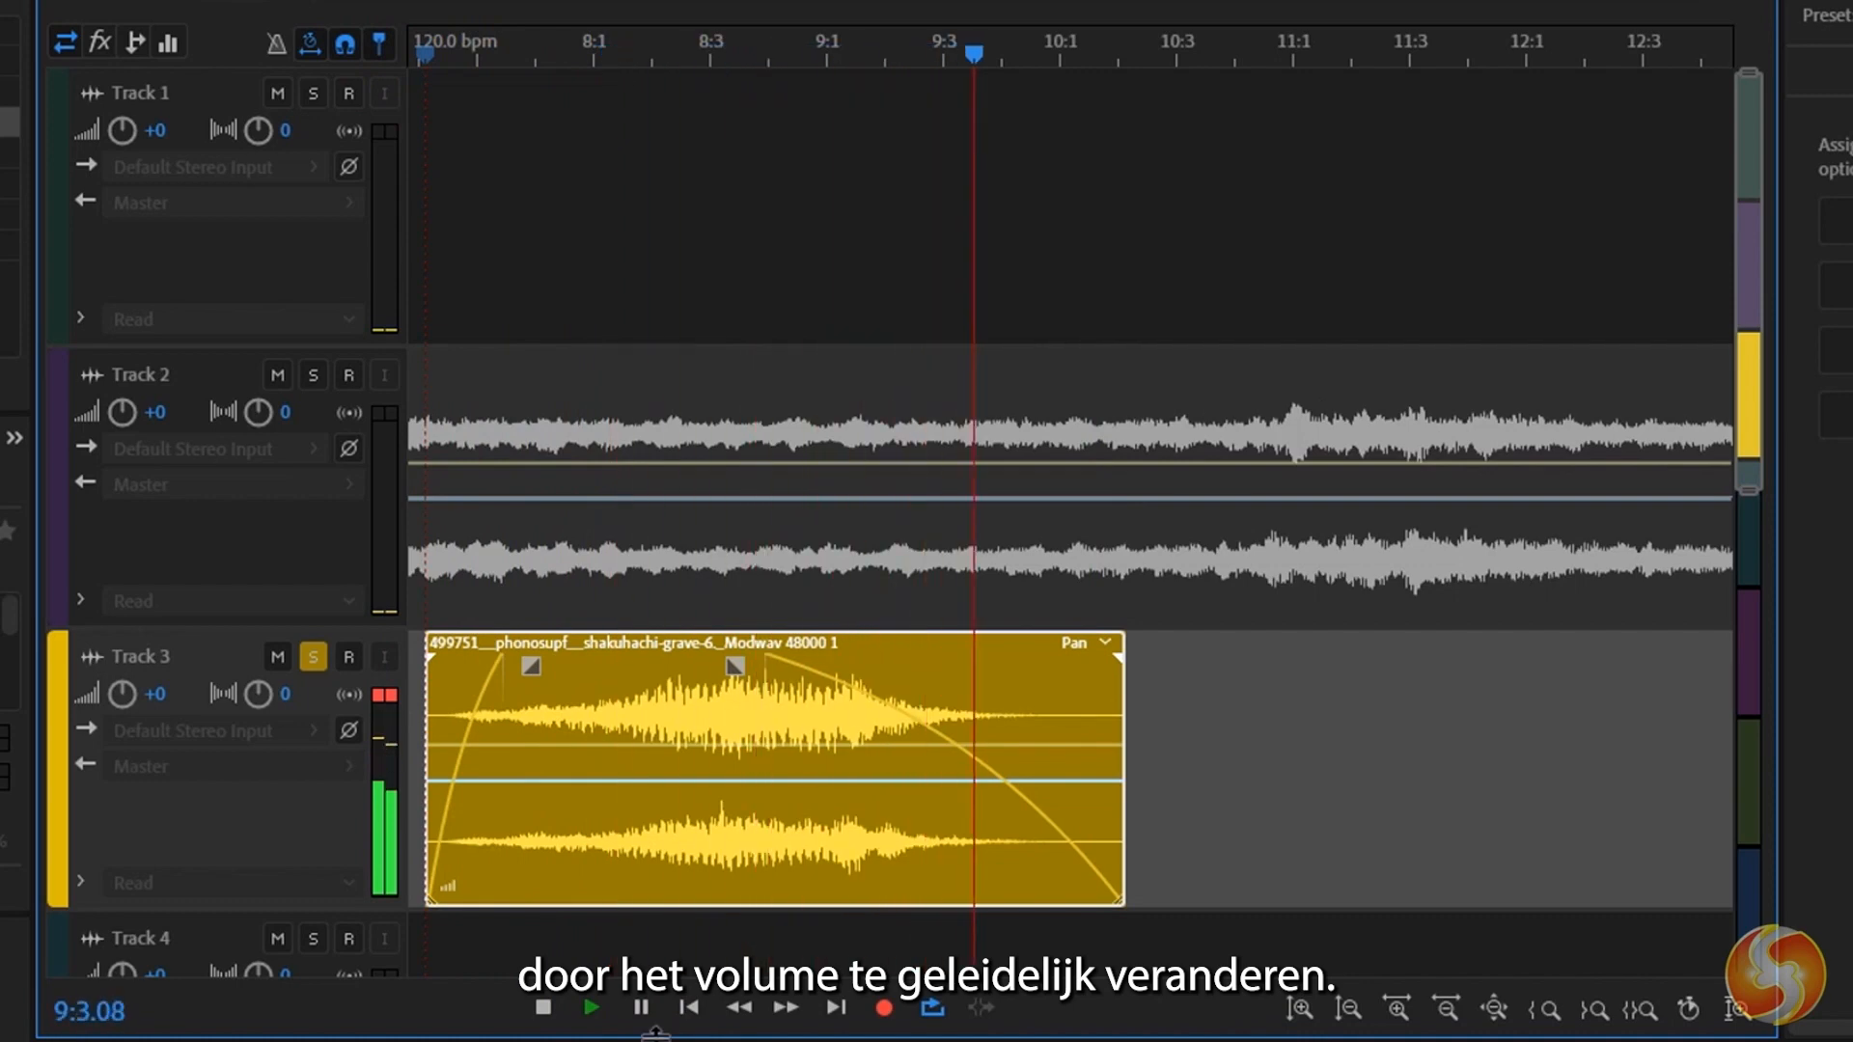
click(641, 1007)
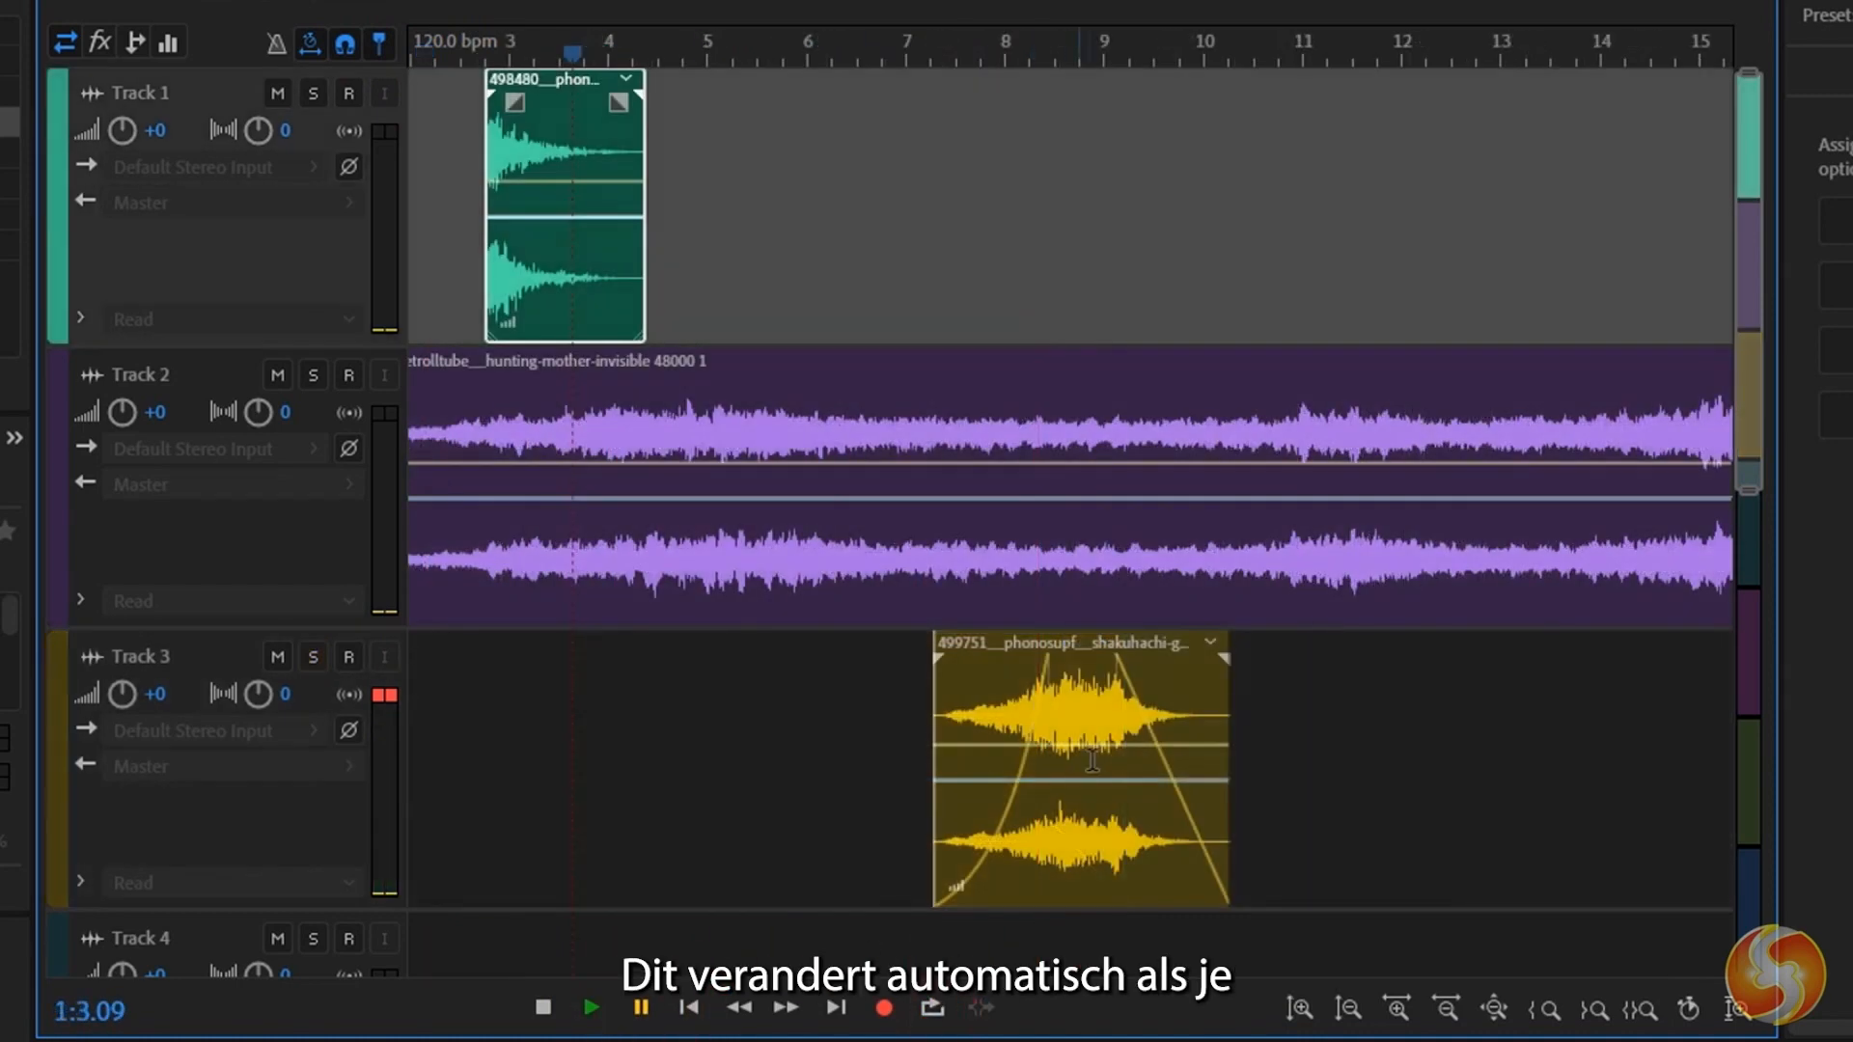
Try moving the Track 3 clip onto Track 1 so that it overlaps the percussion clip.
click(1087, 757)
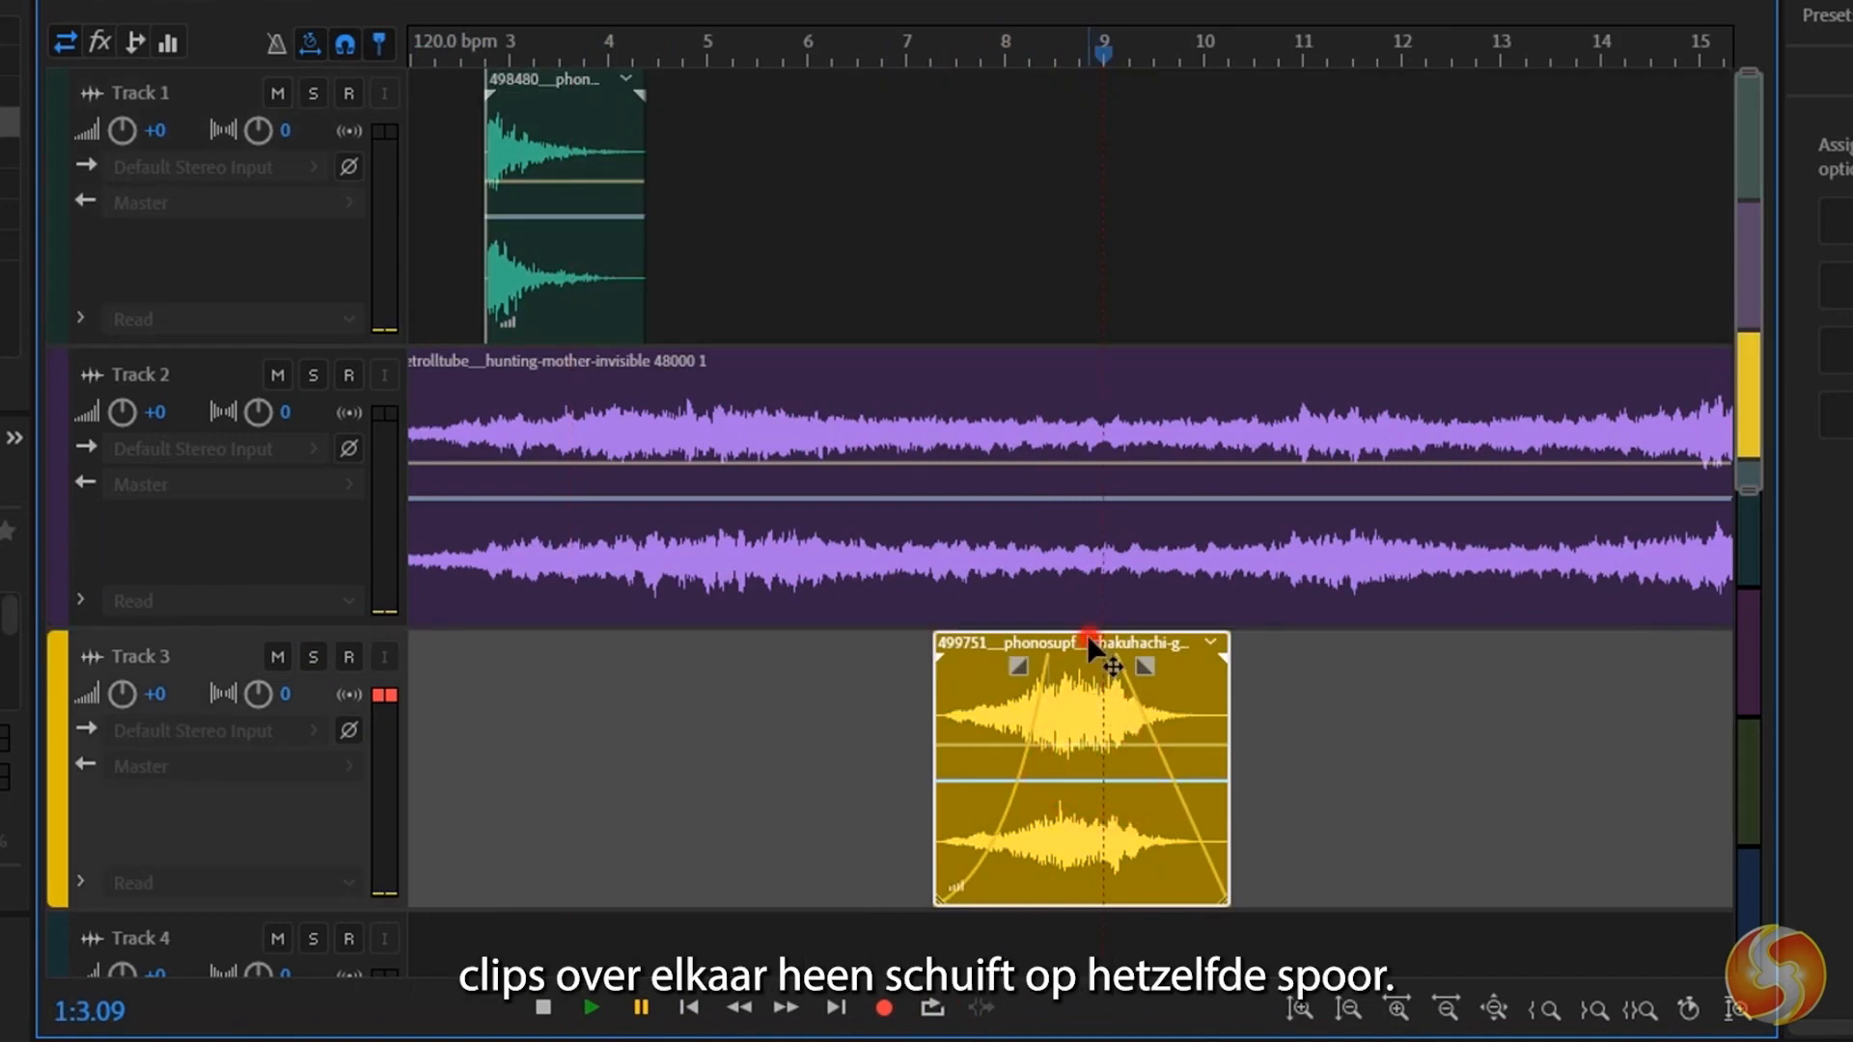
drag(1087, 644, 703, 172)
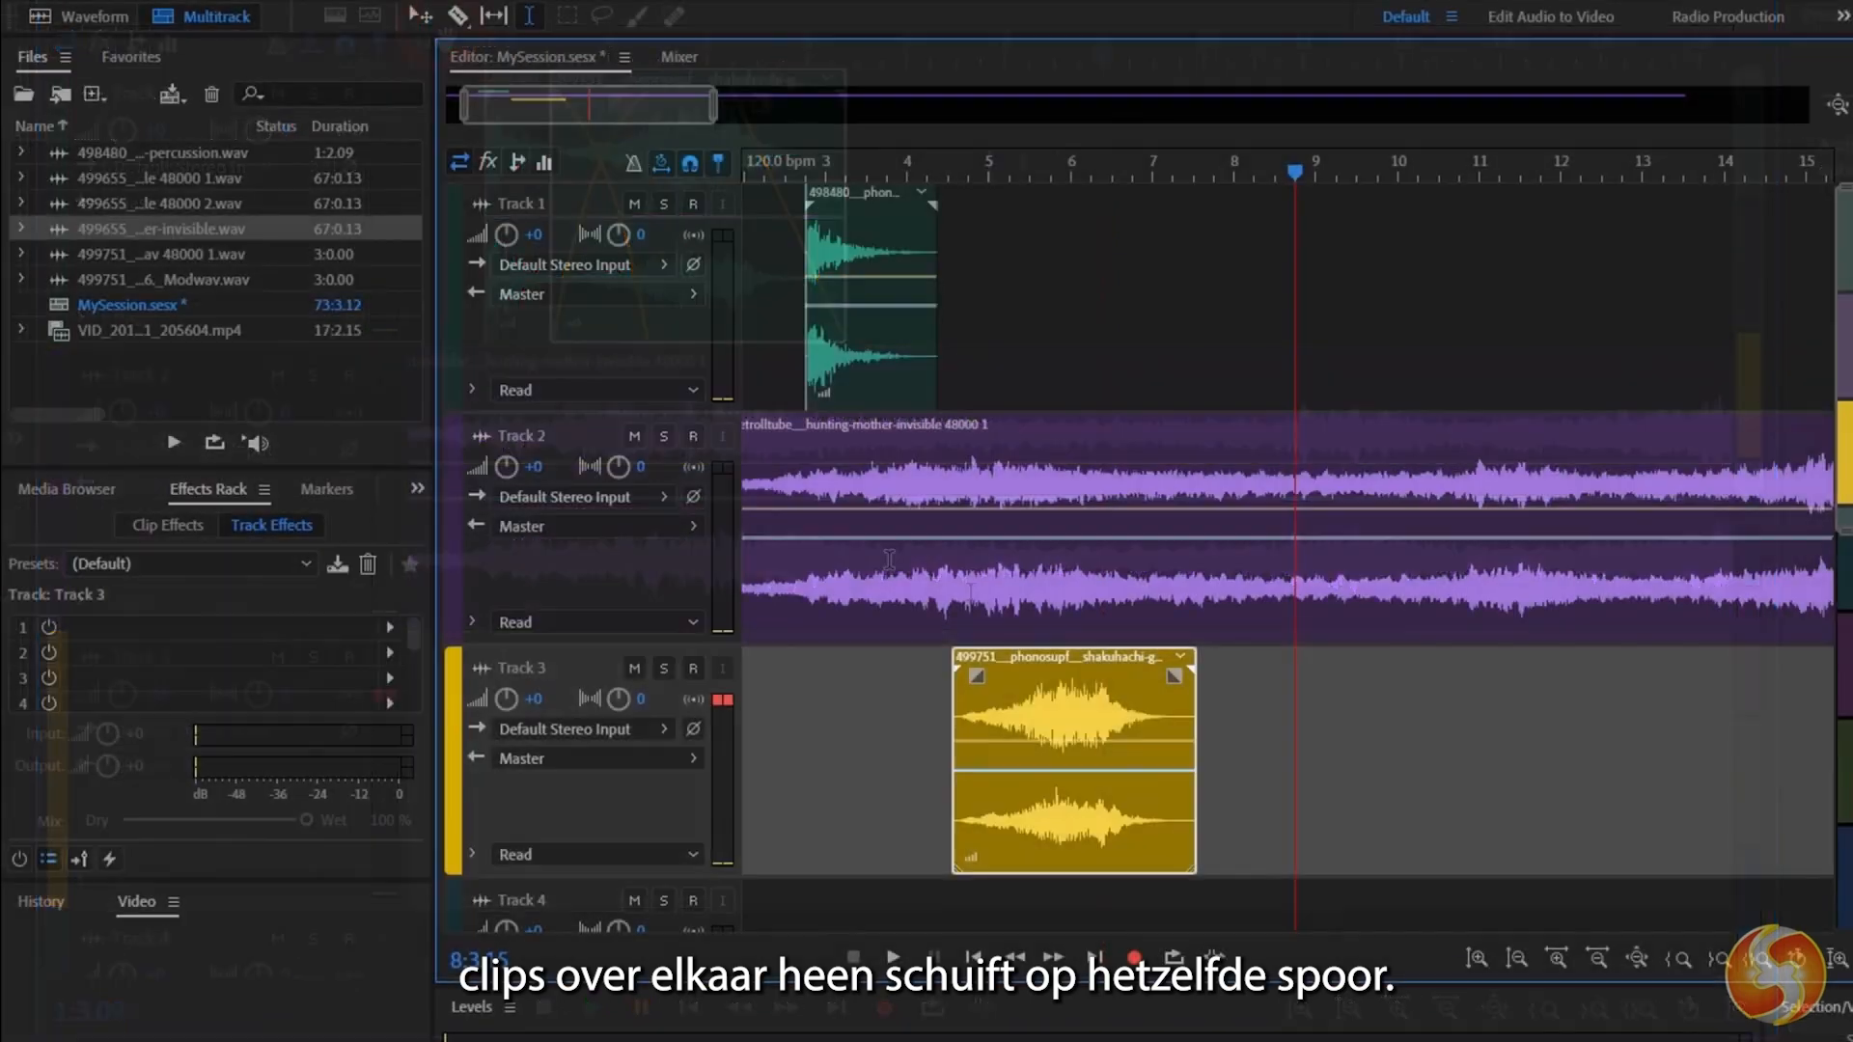
Show the Track 3 clip's Properties in a taller panel and examine its Basic Settings and Source Channel Routing.
click(14, 437)
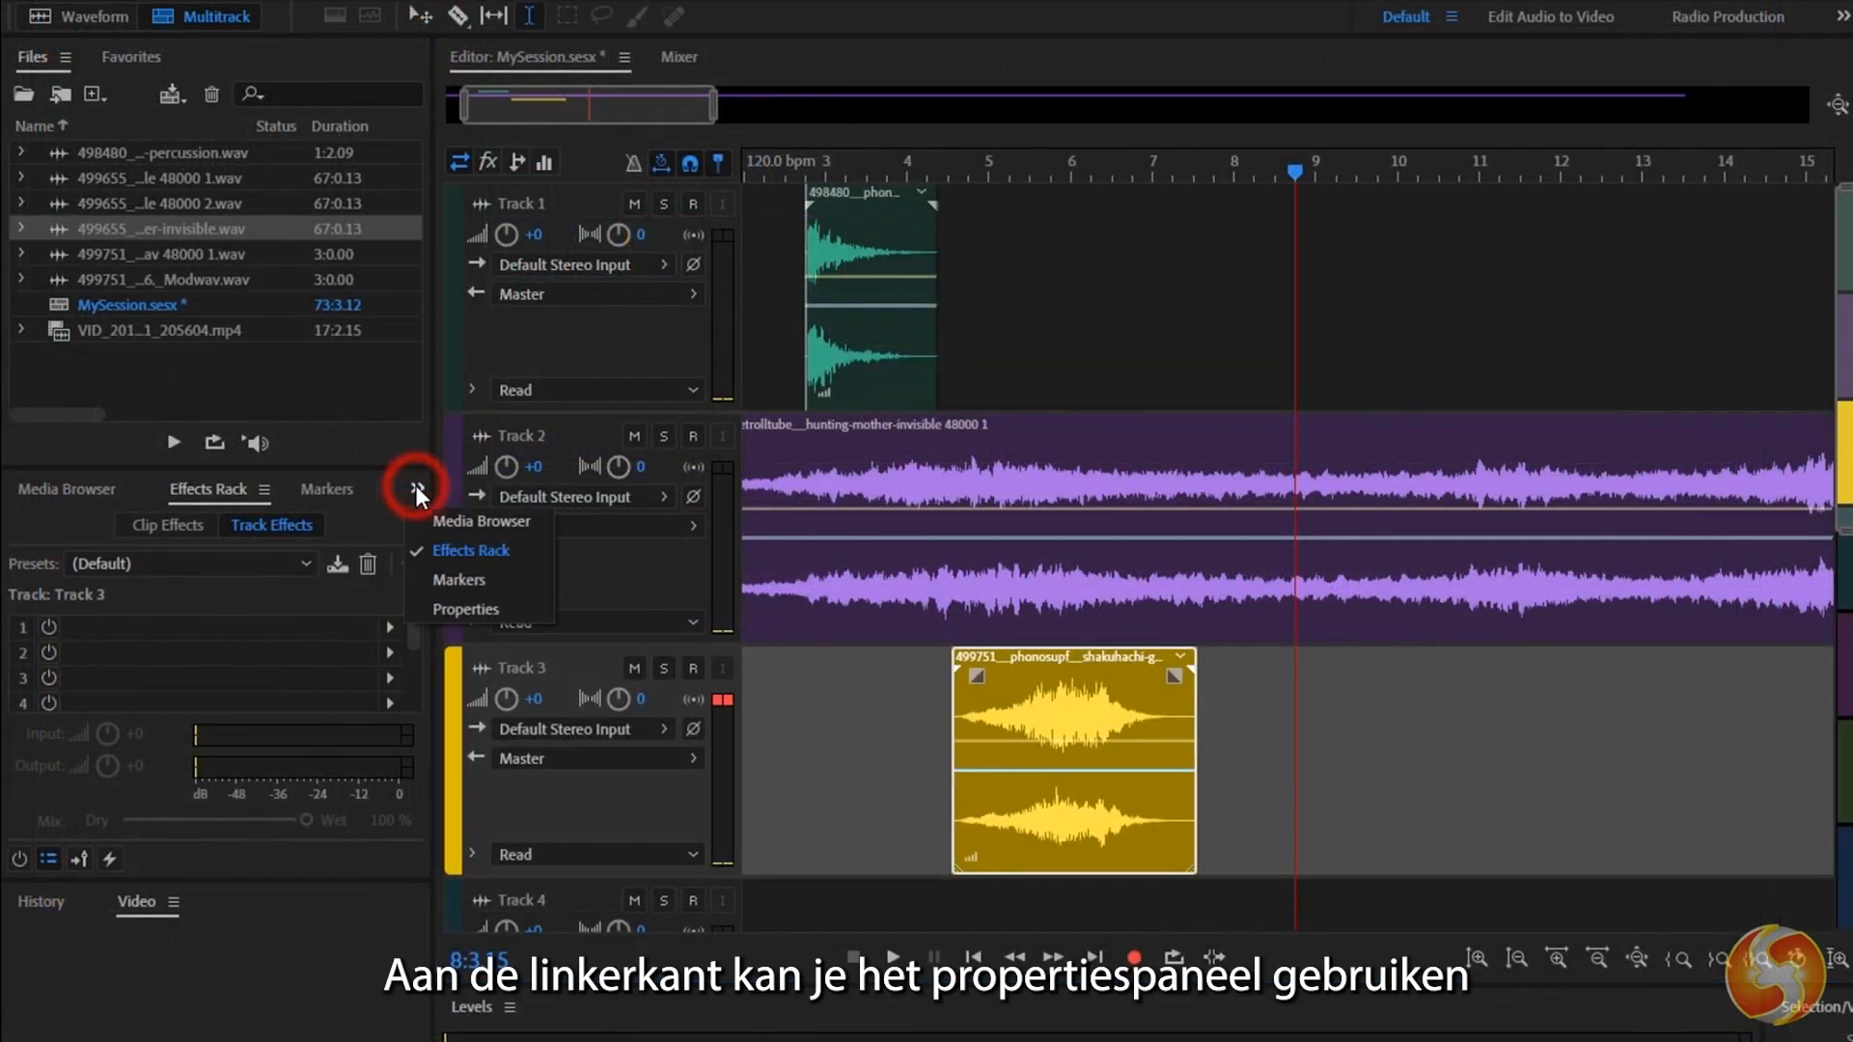
click(489, 605)
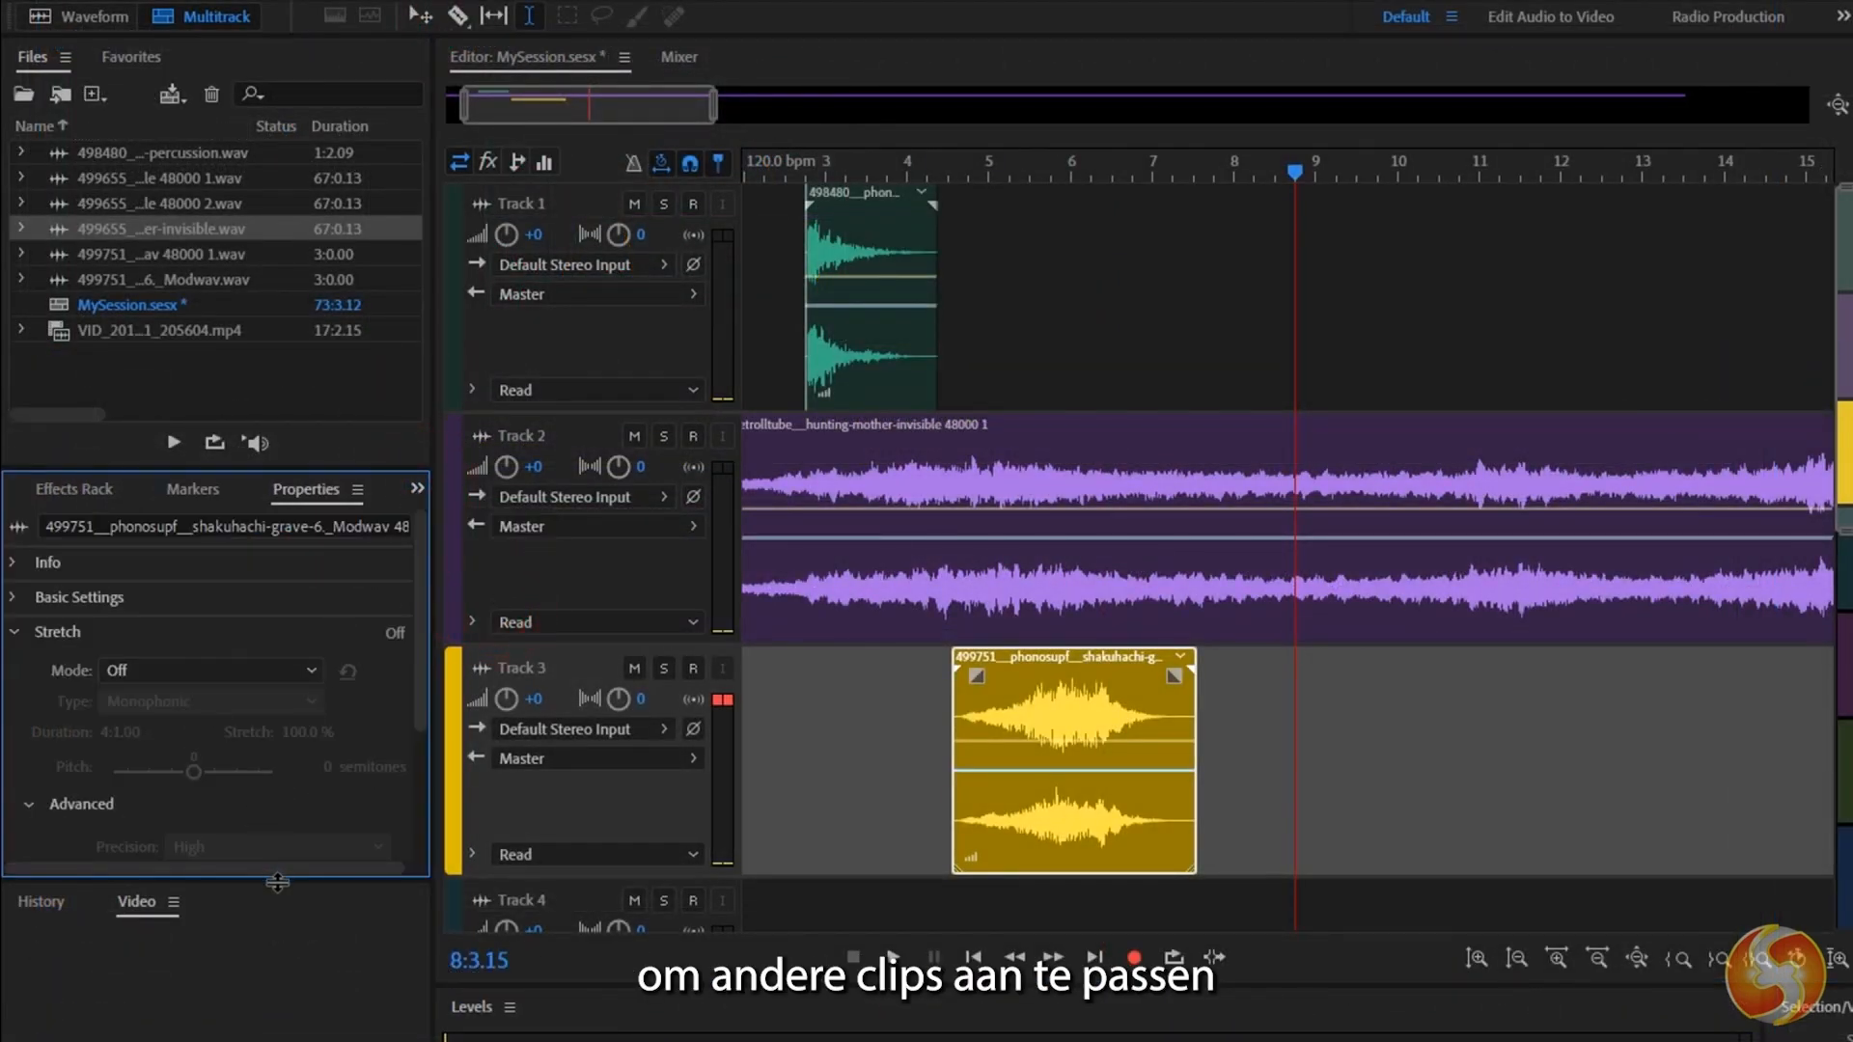
drag(278, 882, 291, 1039)
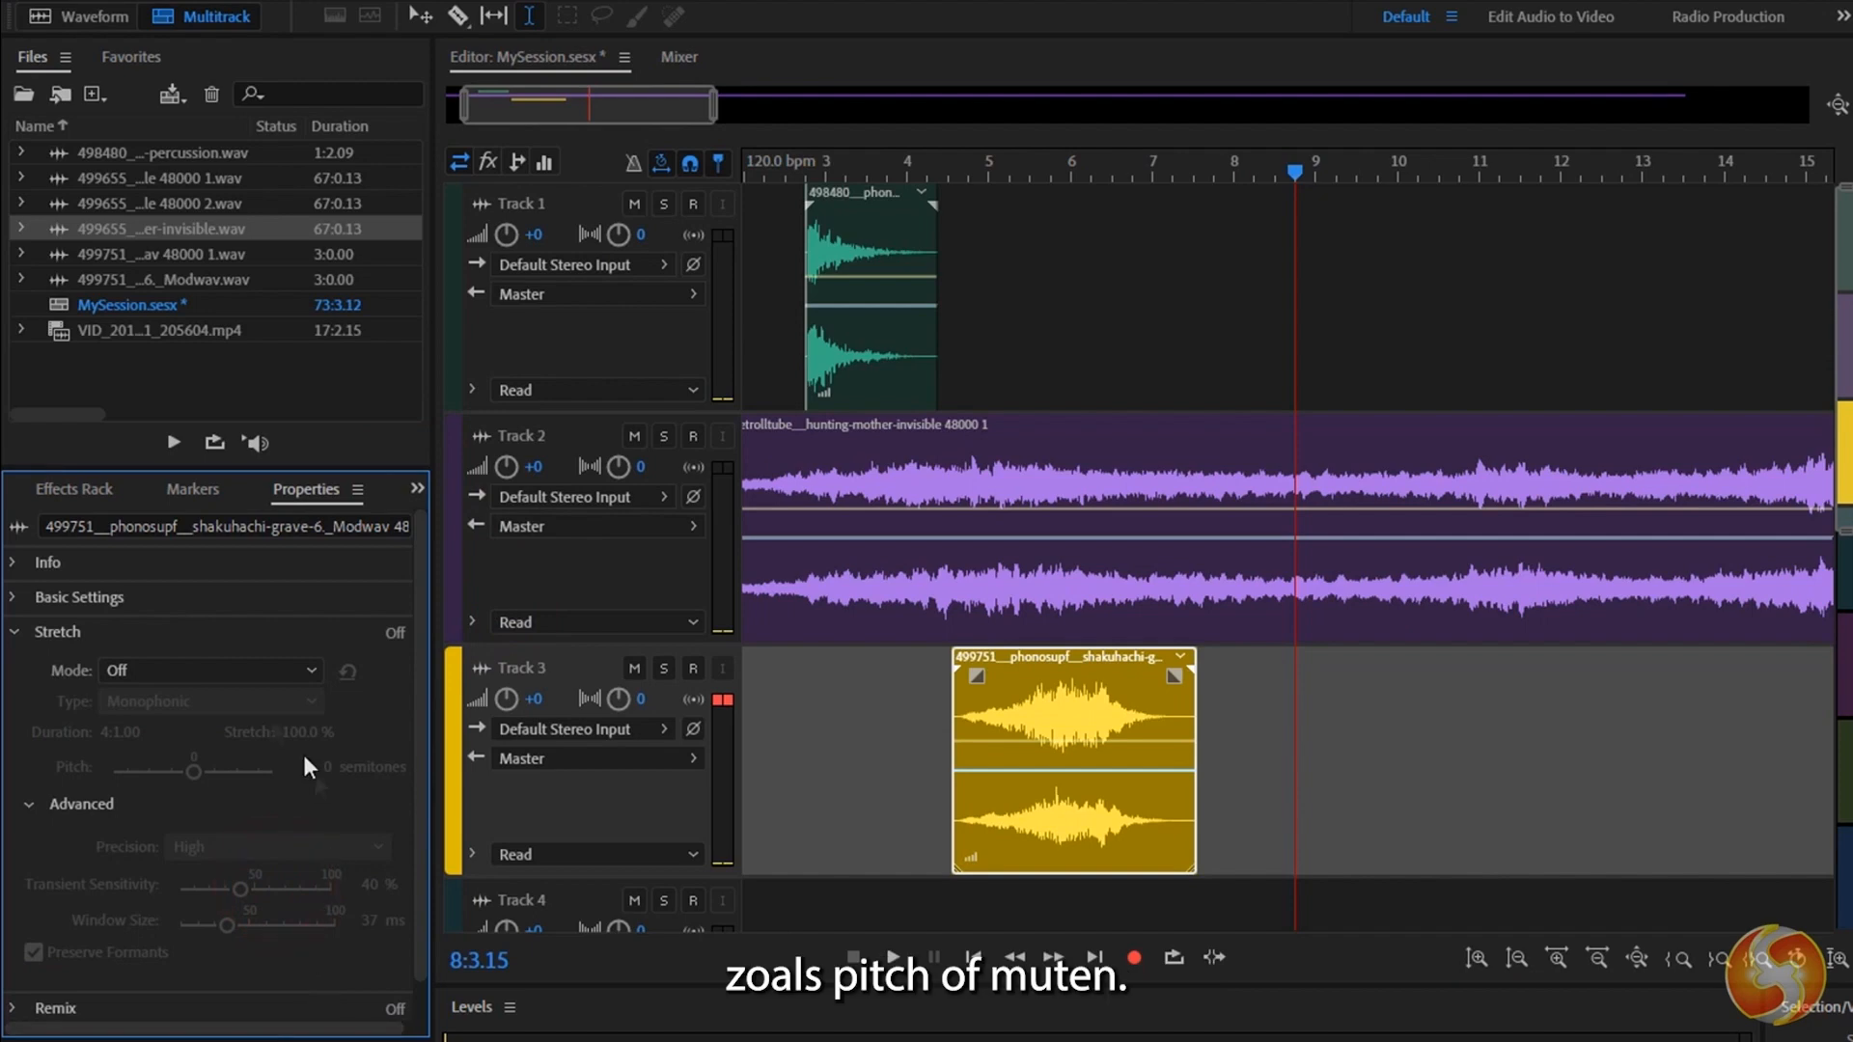
click(13, 598)
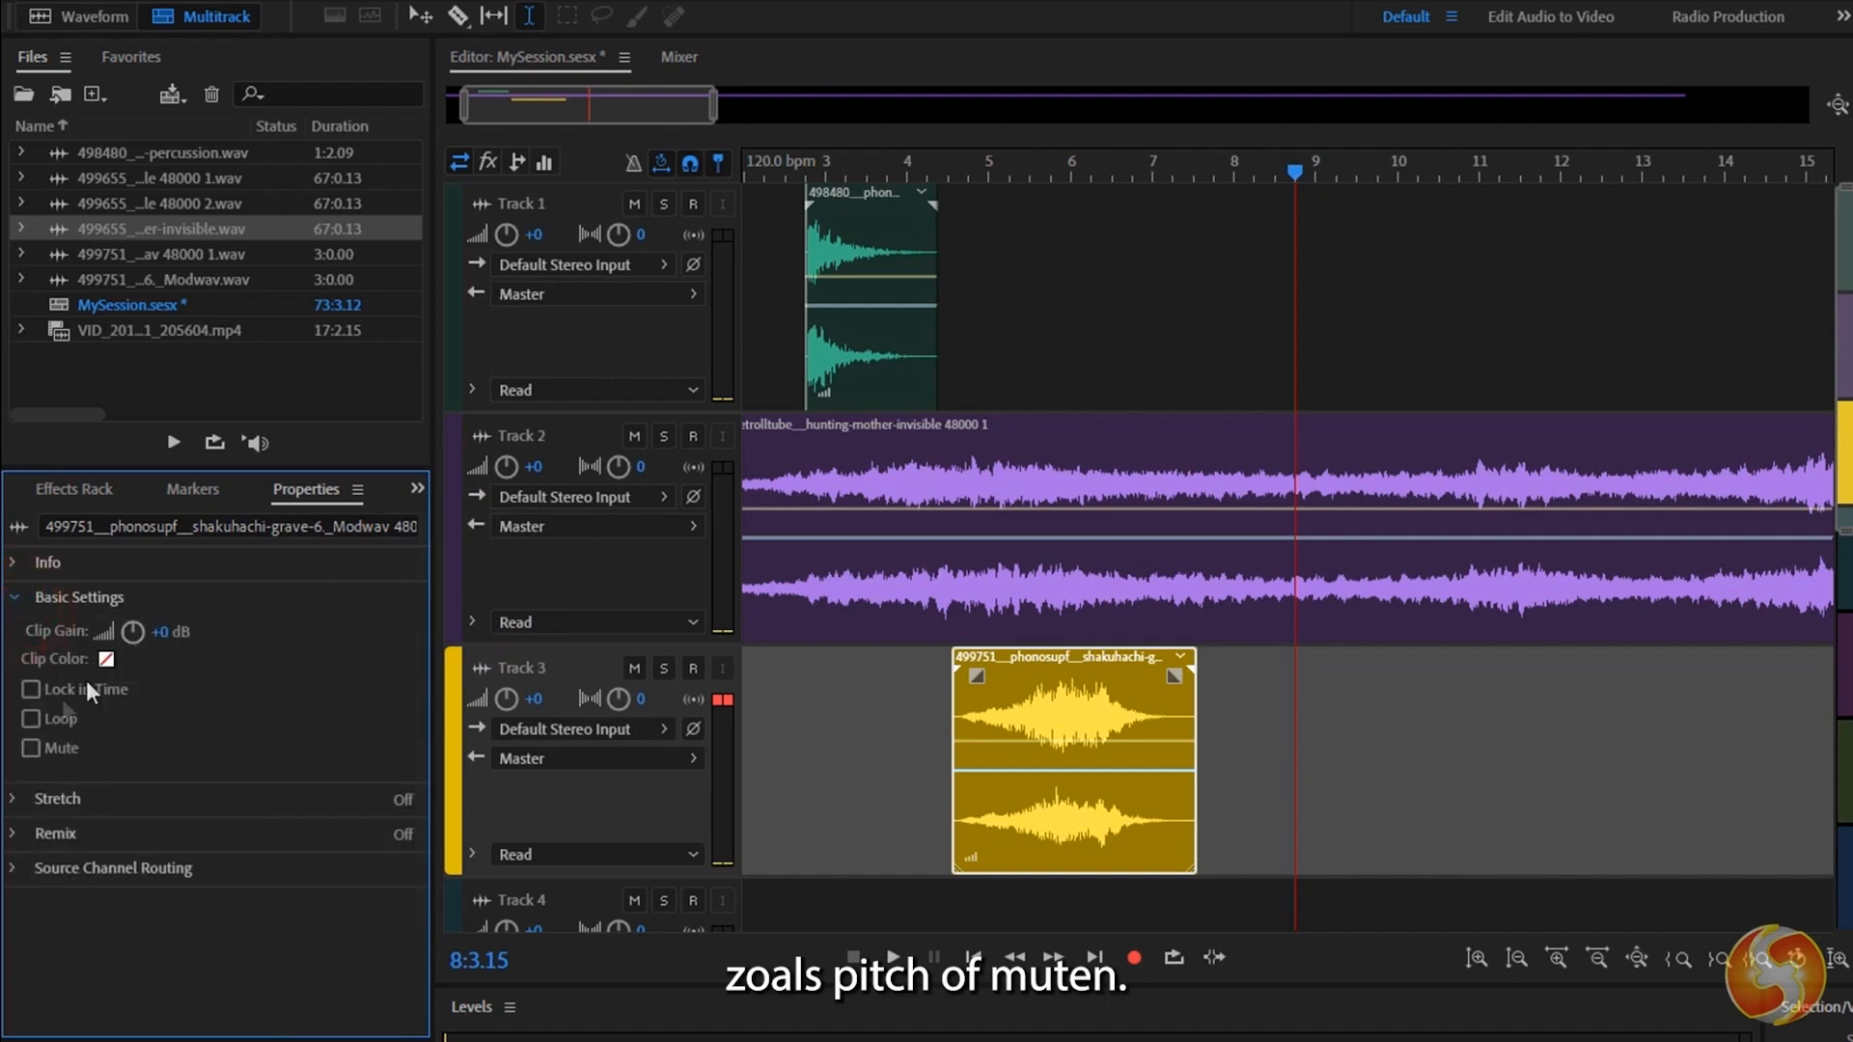
click(113, 868)
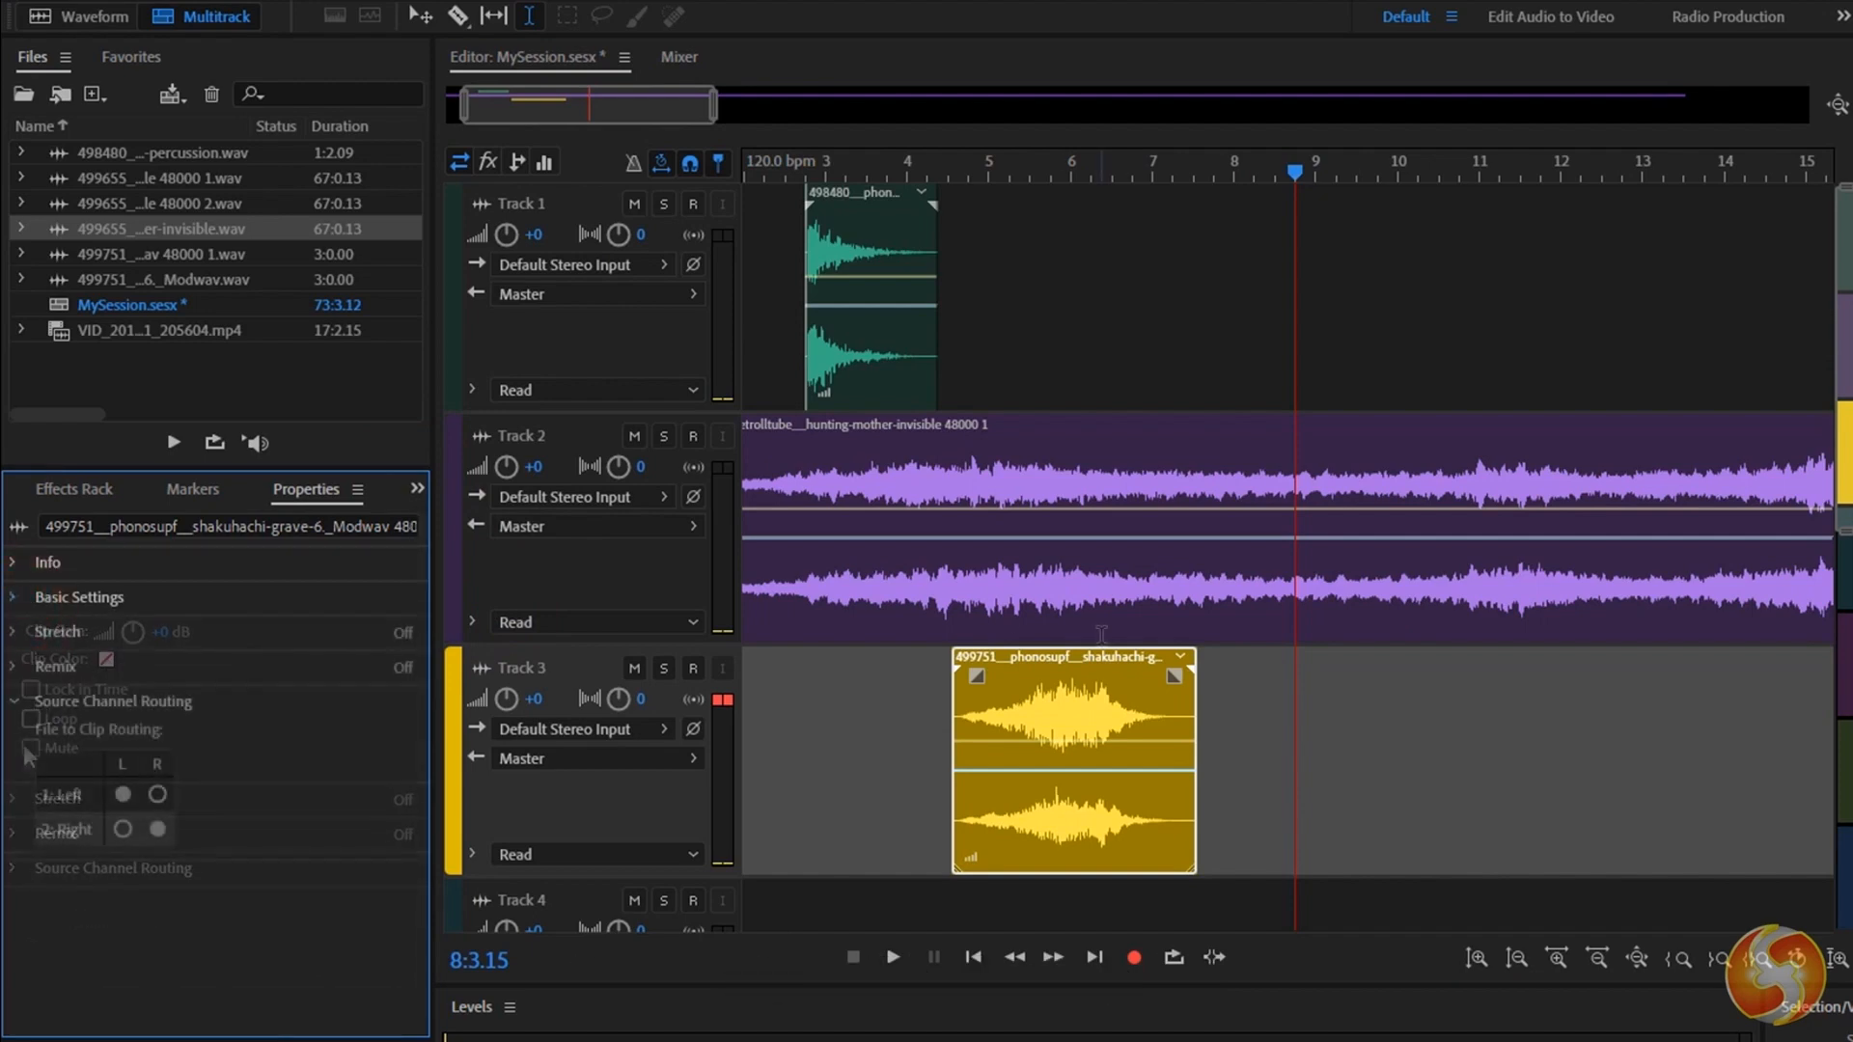
Cut the section from 5:2.11 to just before bar 6 out of the Track 3 clip.
click(1024, 718)
scroll(1020, 707, up, 3)
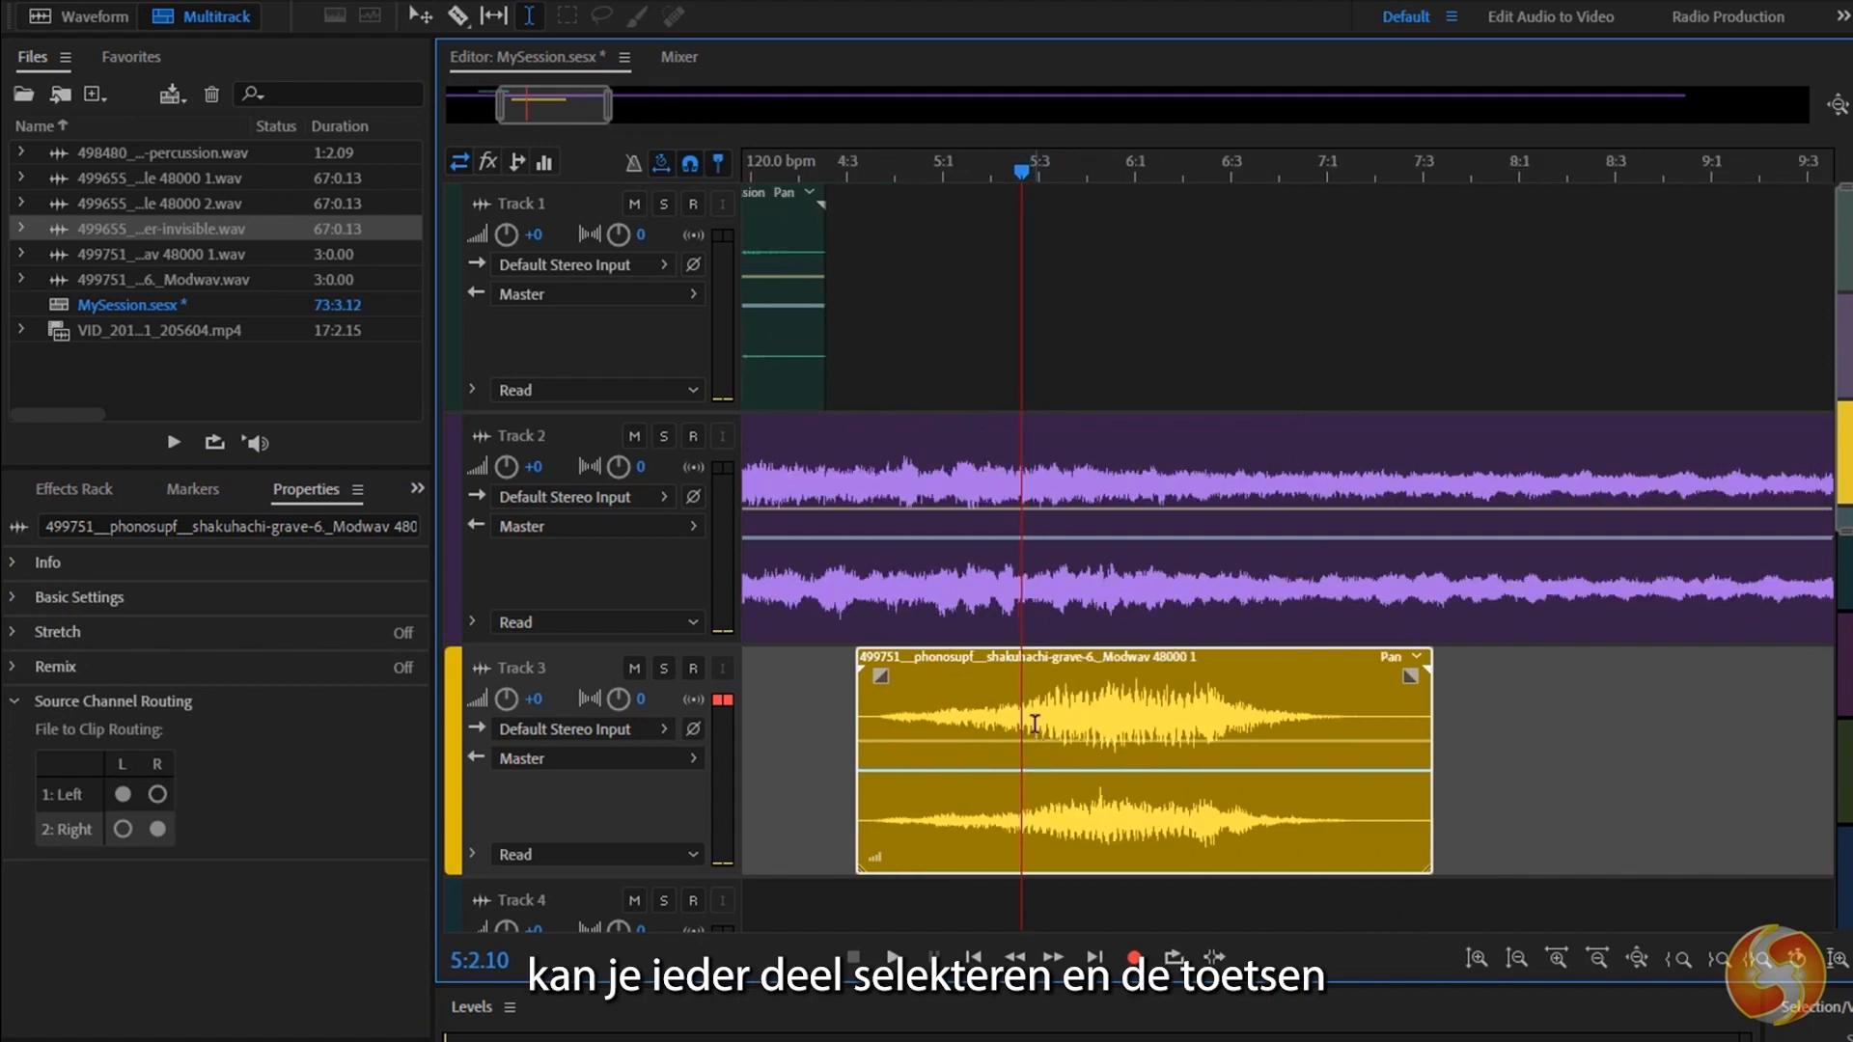
drag(1025, 719, 1111, 725)
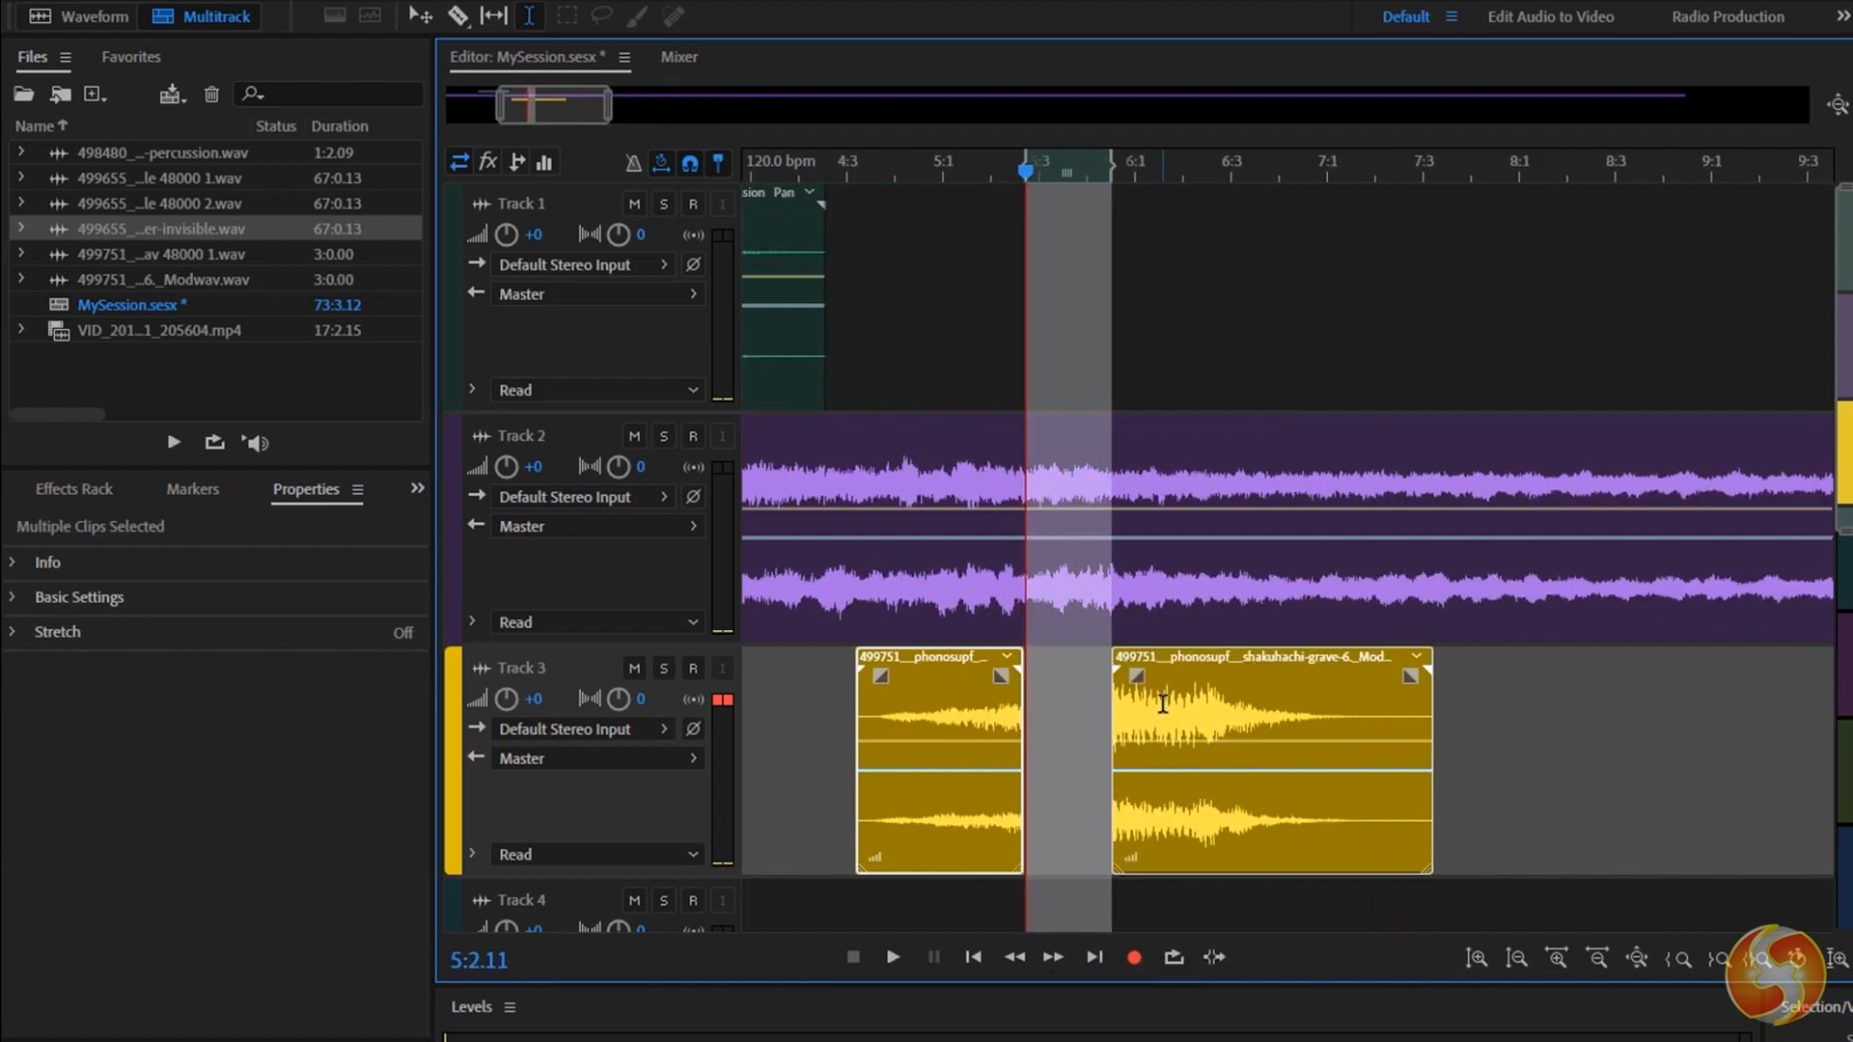
key(ctrl+x)
Paste the cut section on Track 3 at 8:1.00, and undo both the paste and the cut.
click(1524, 725)
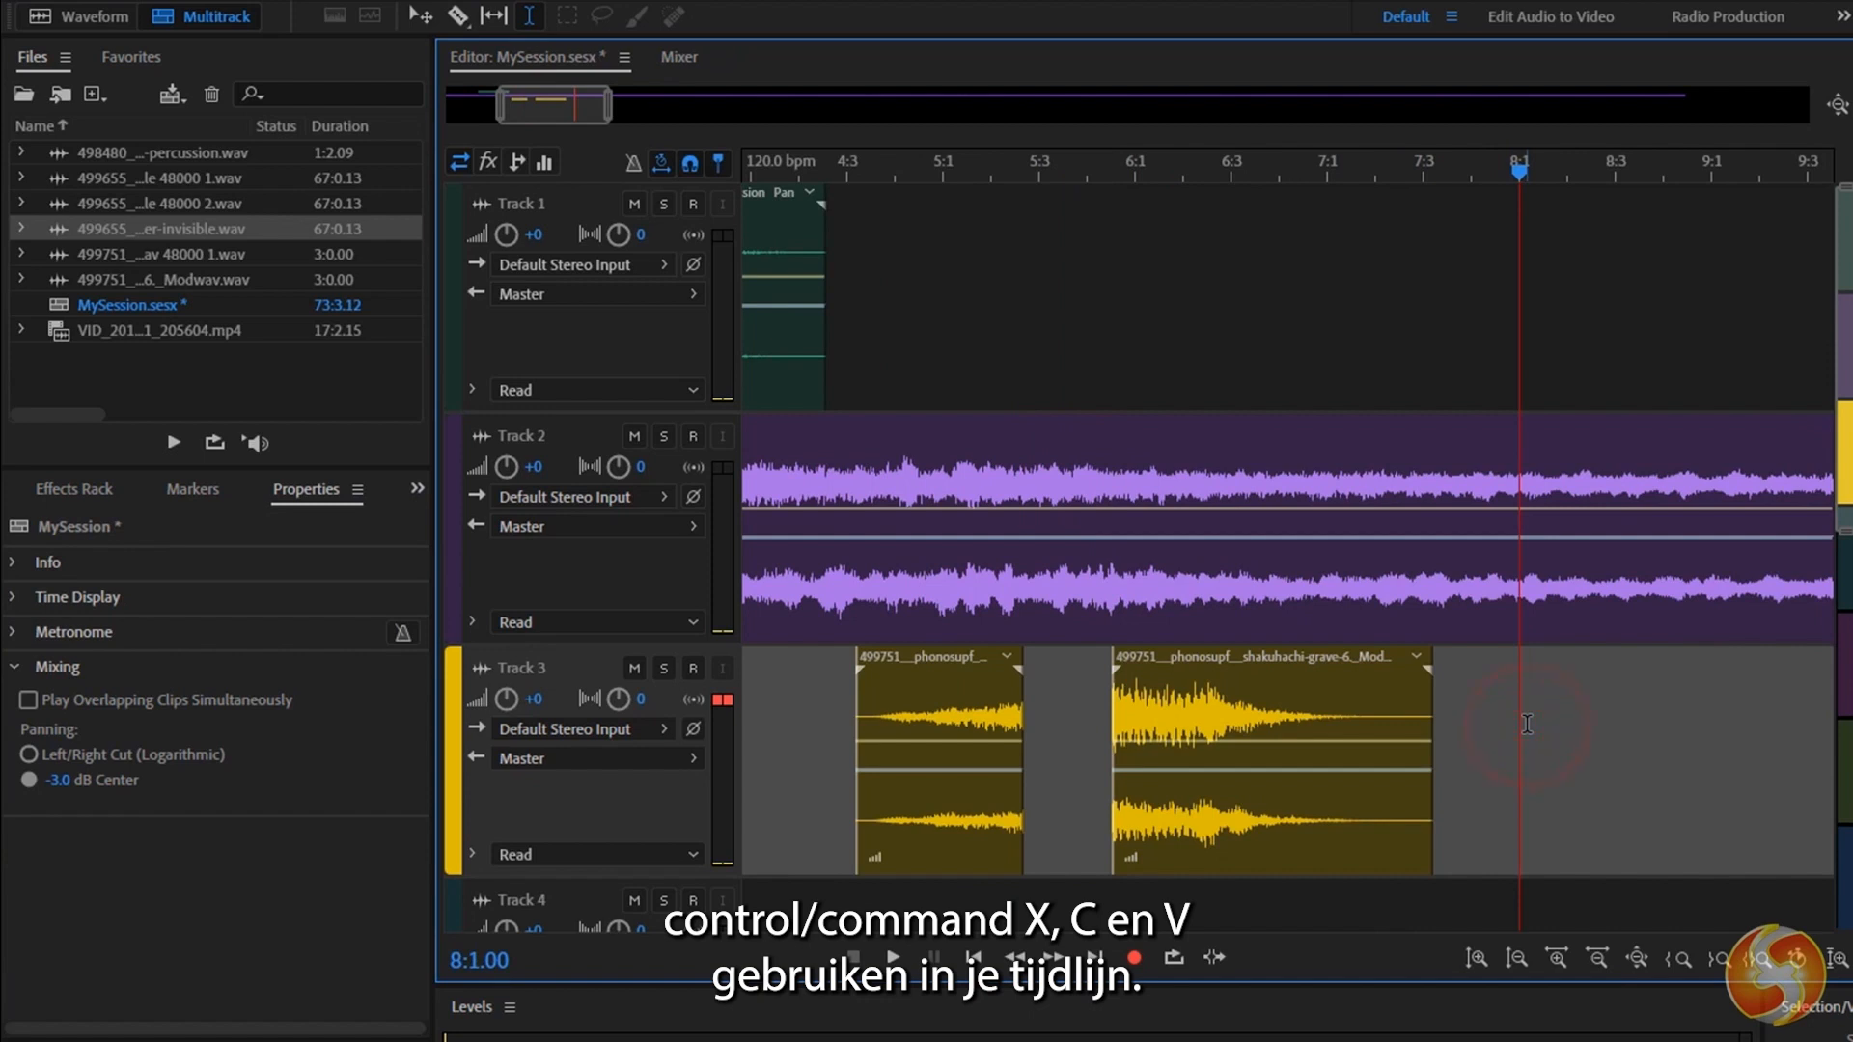
key(ctrl+v)
click(1705, 744)
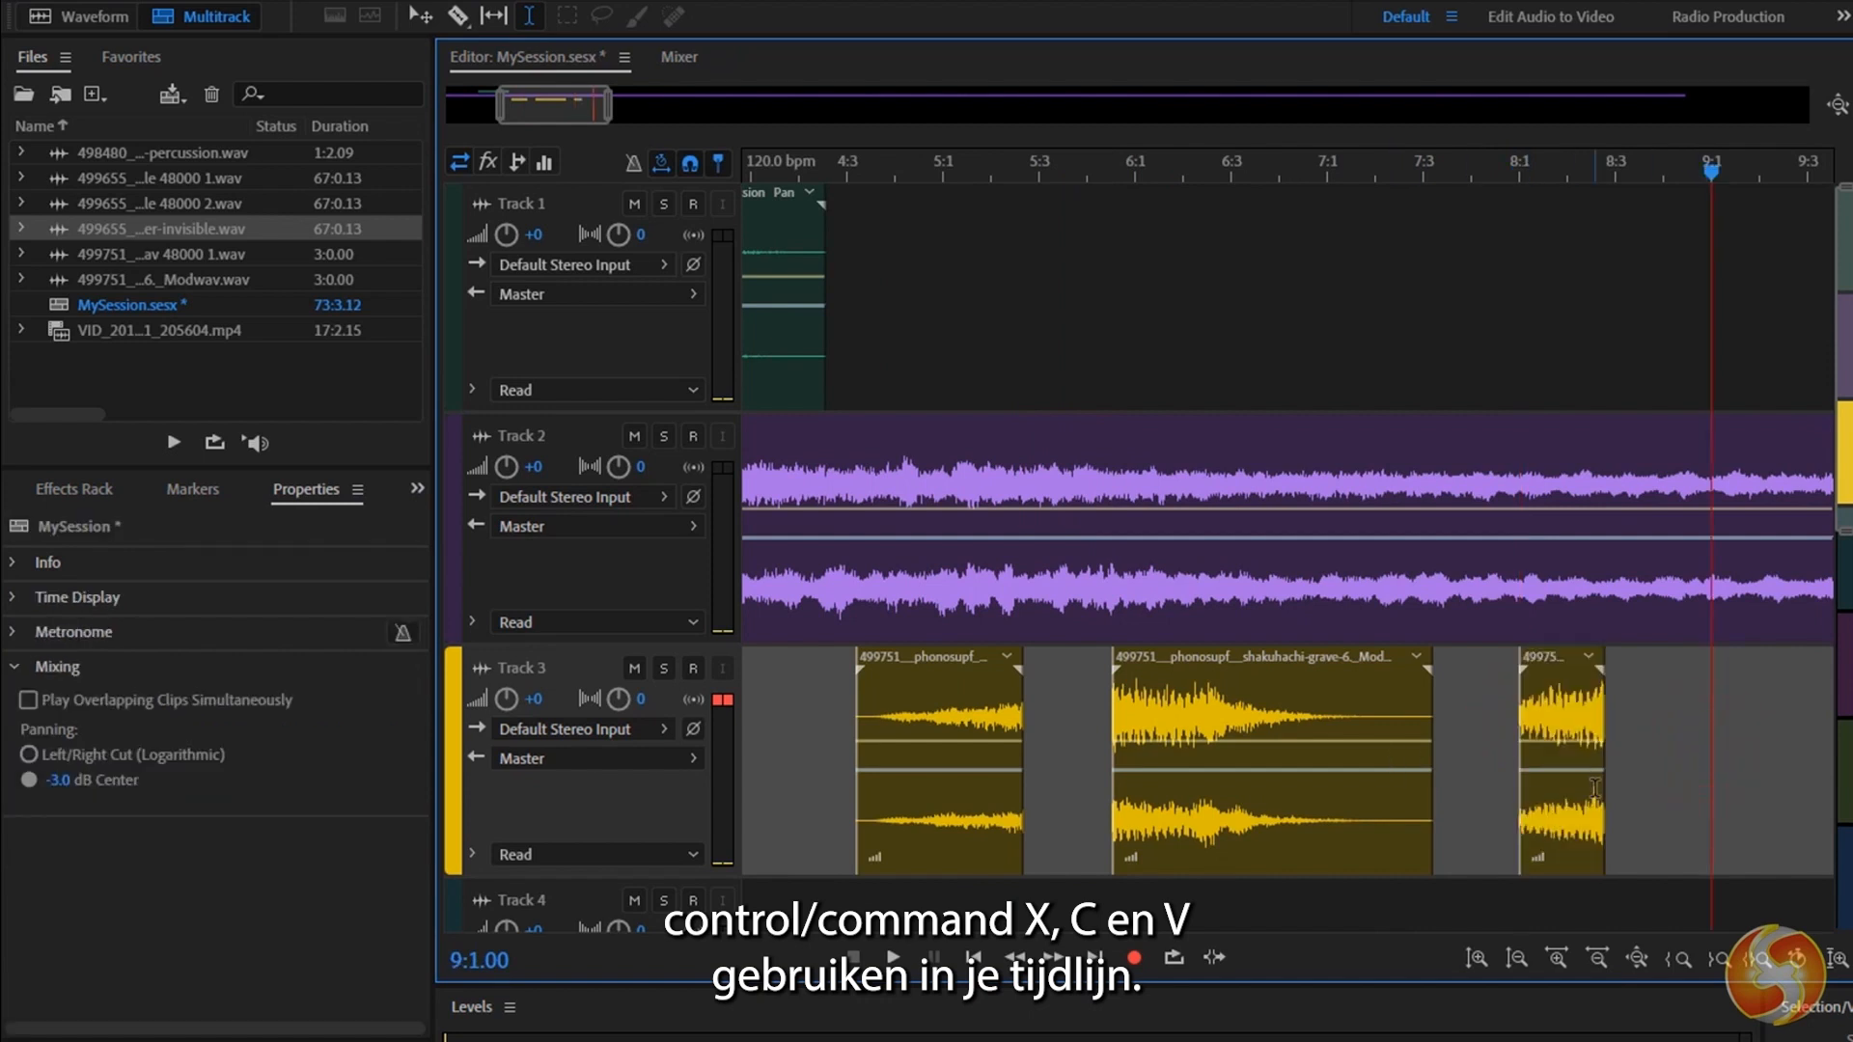
key(ctrl+z)
key(ctrl+z)
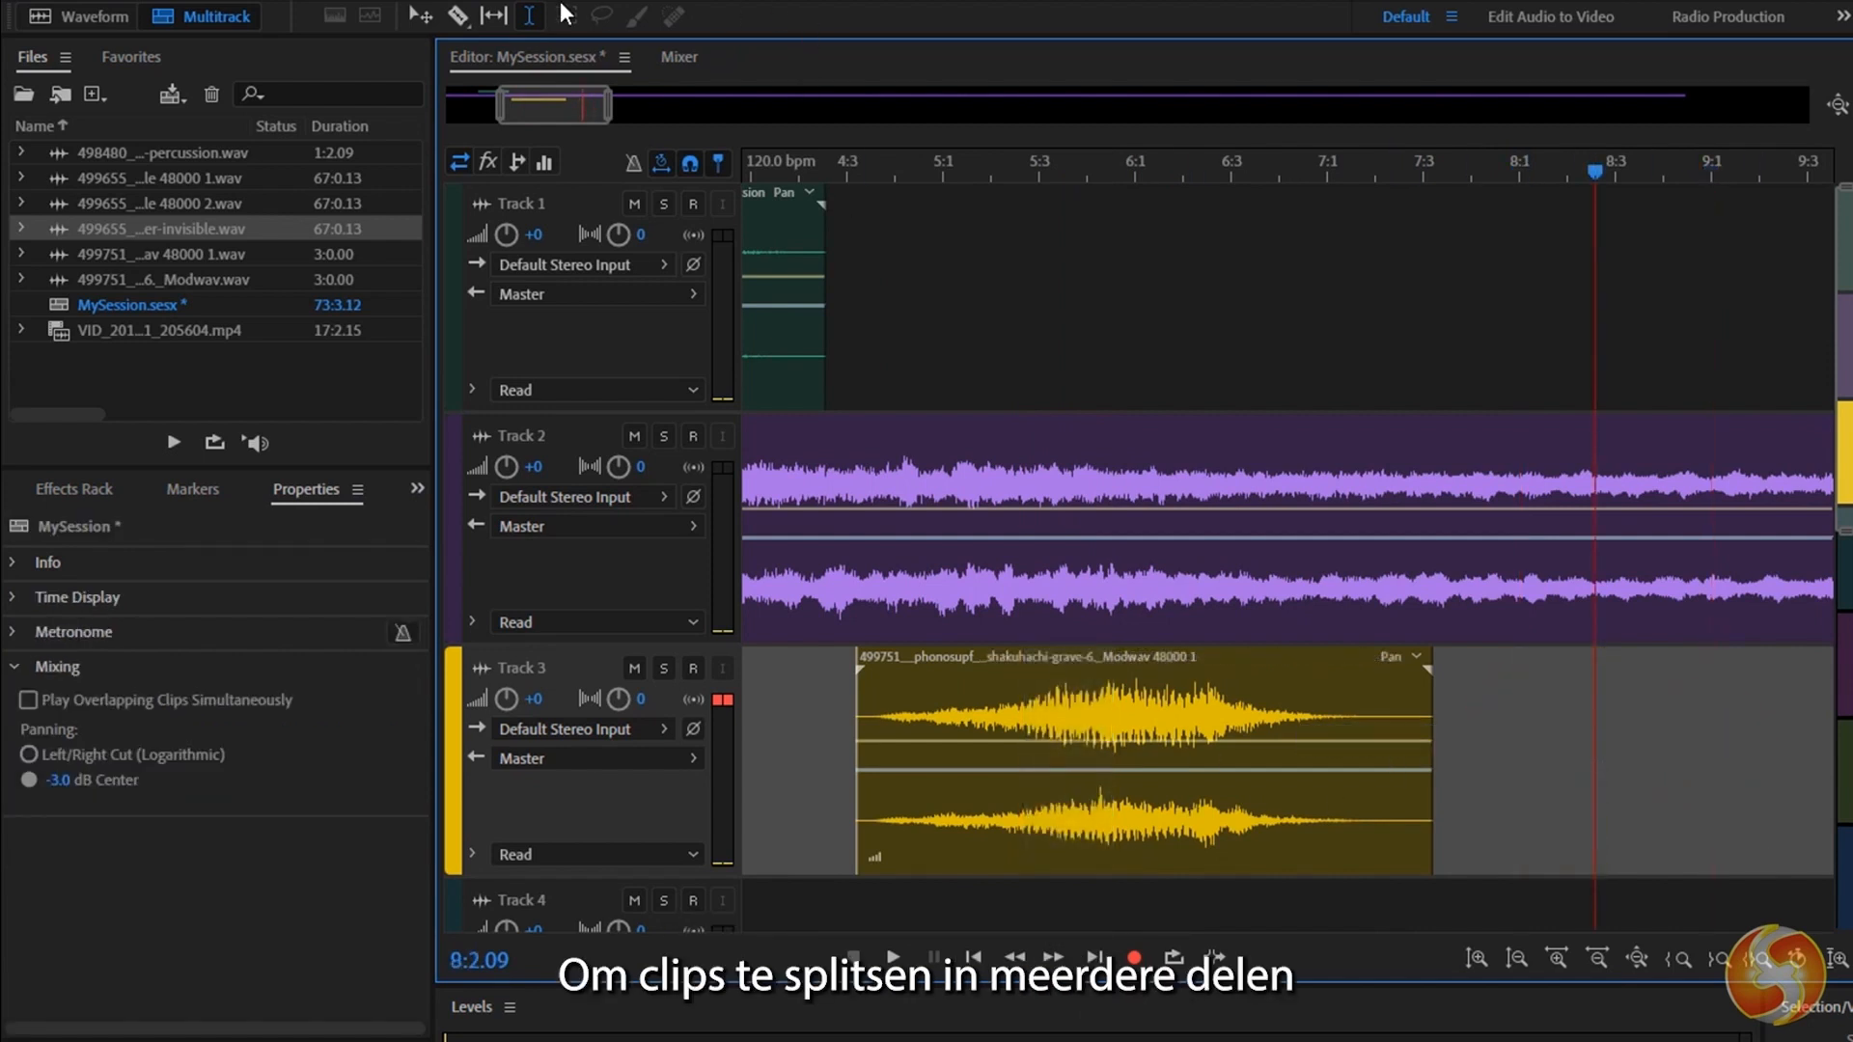
Split the Track 3 clip with the Razor tool just before bar 5 and at about 5:3.
click(453, 19)
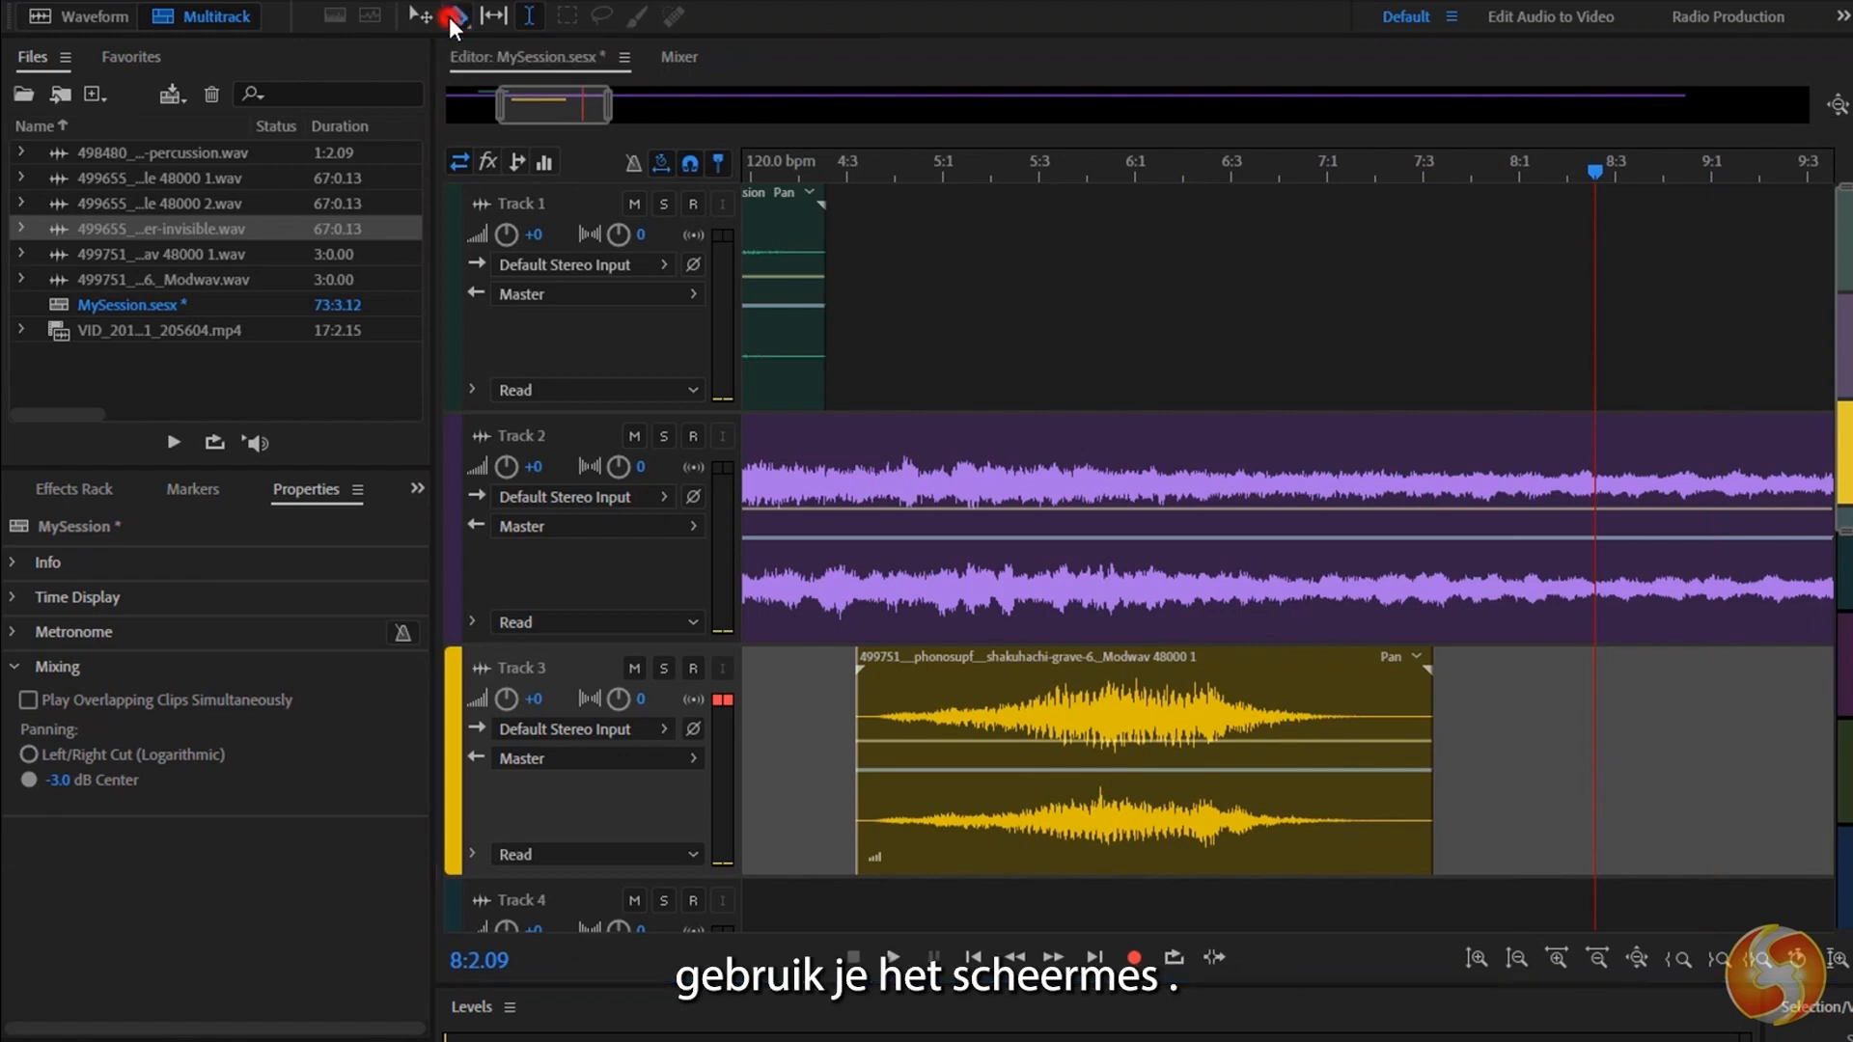
click(915, 723)
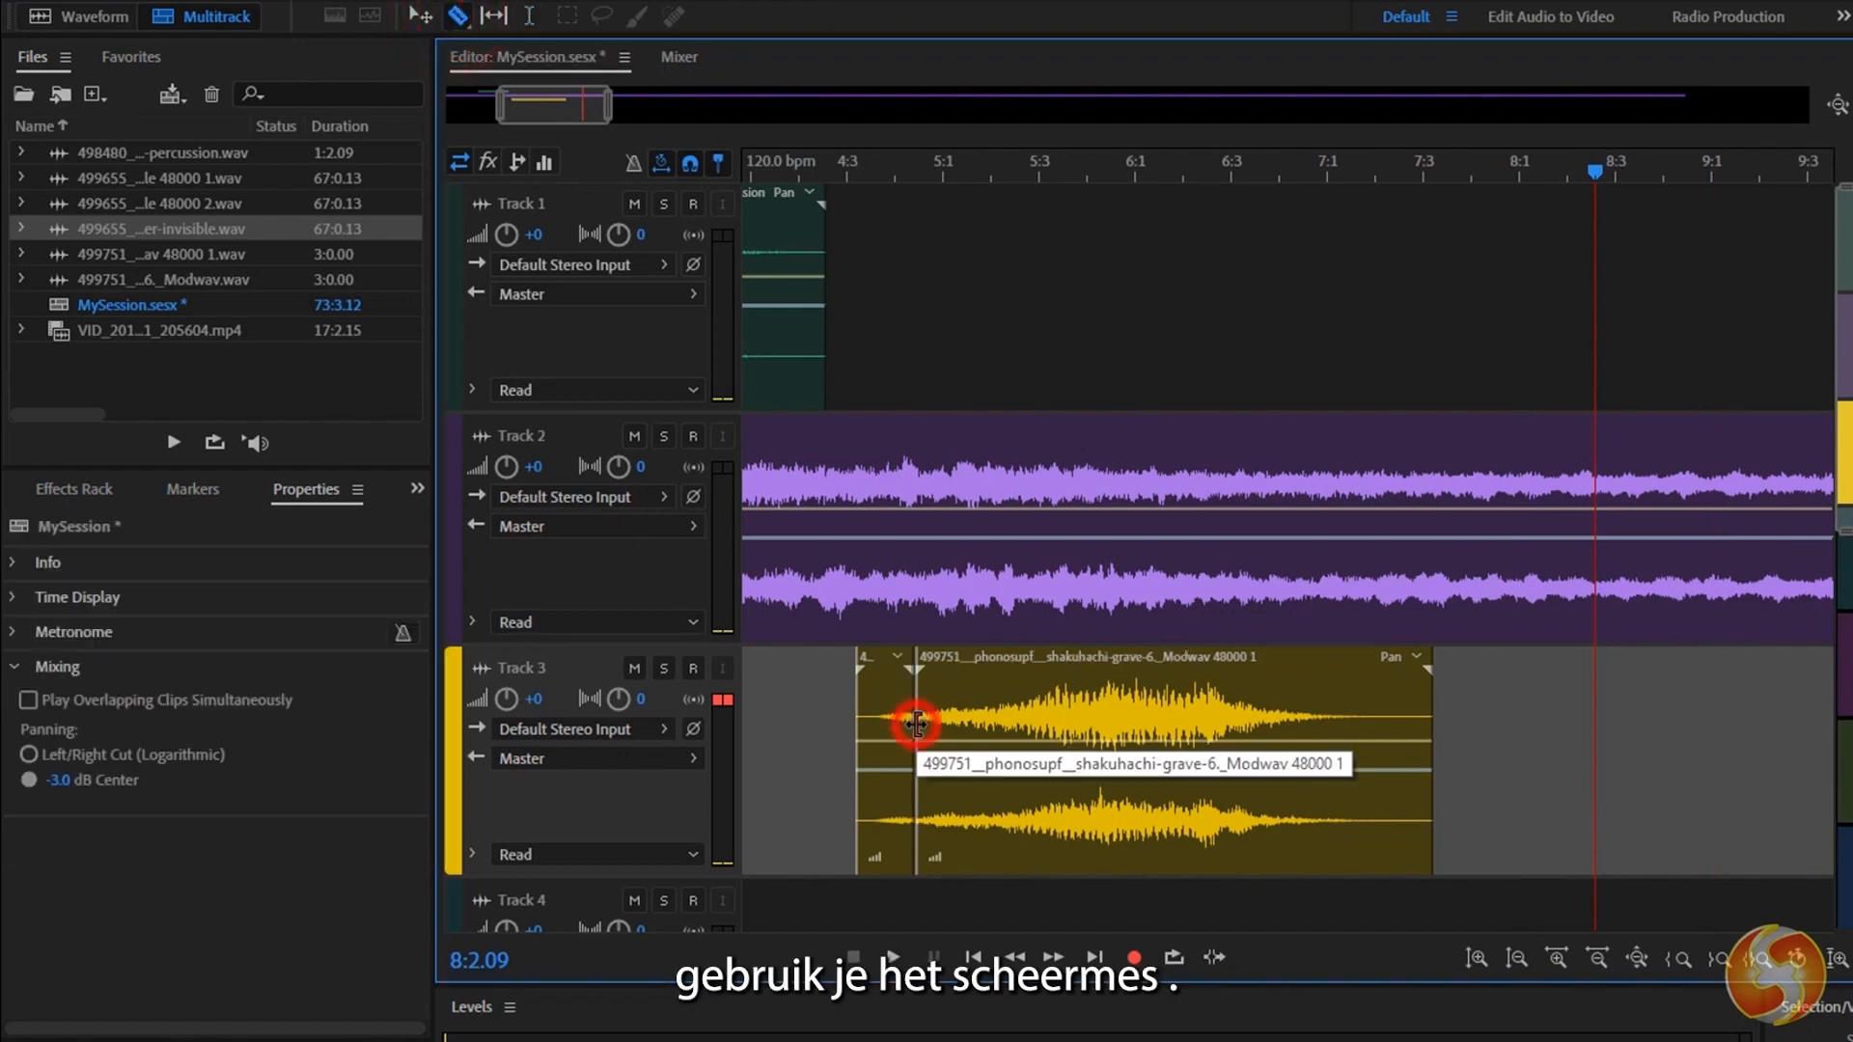
click(1045, 722)
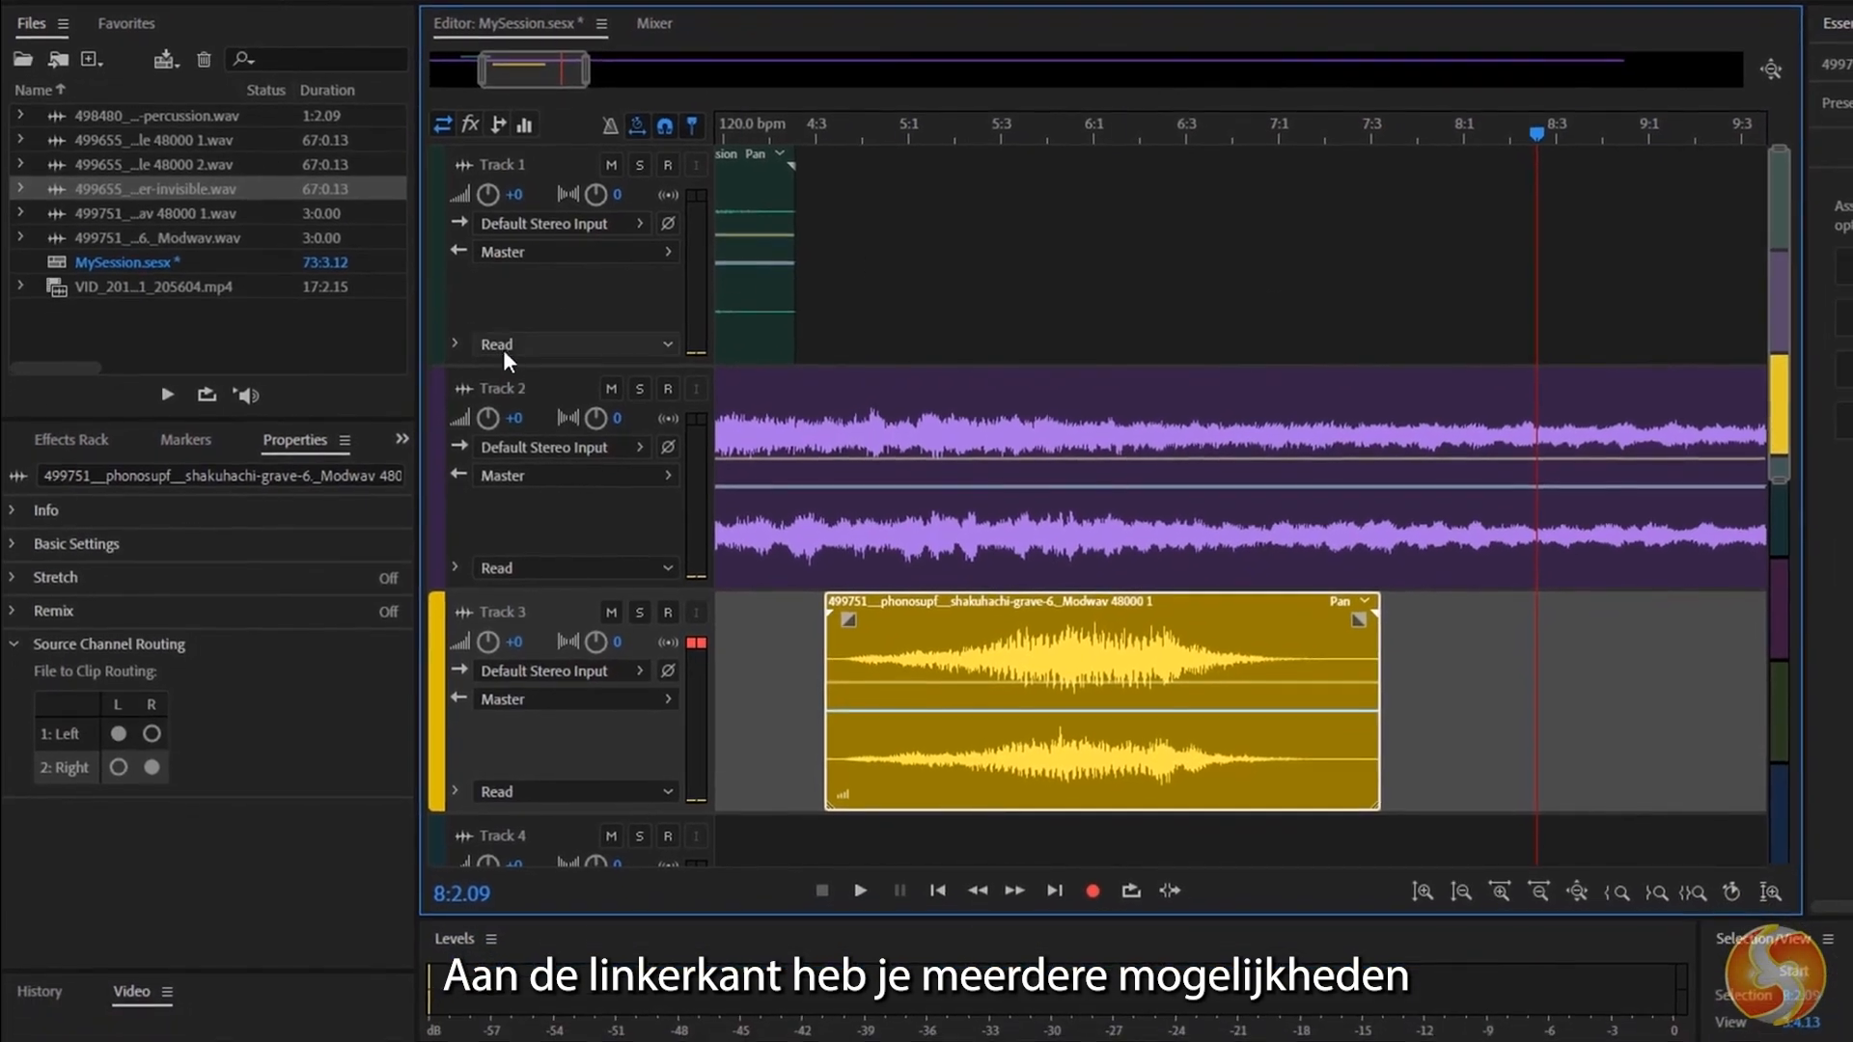
Select Tracks 1, 2 and 3 in turn, ending with Track 2 selected.
click(566, 326)
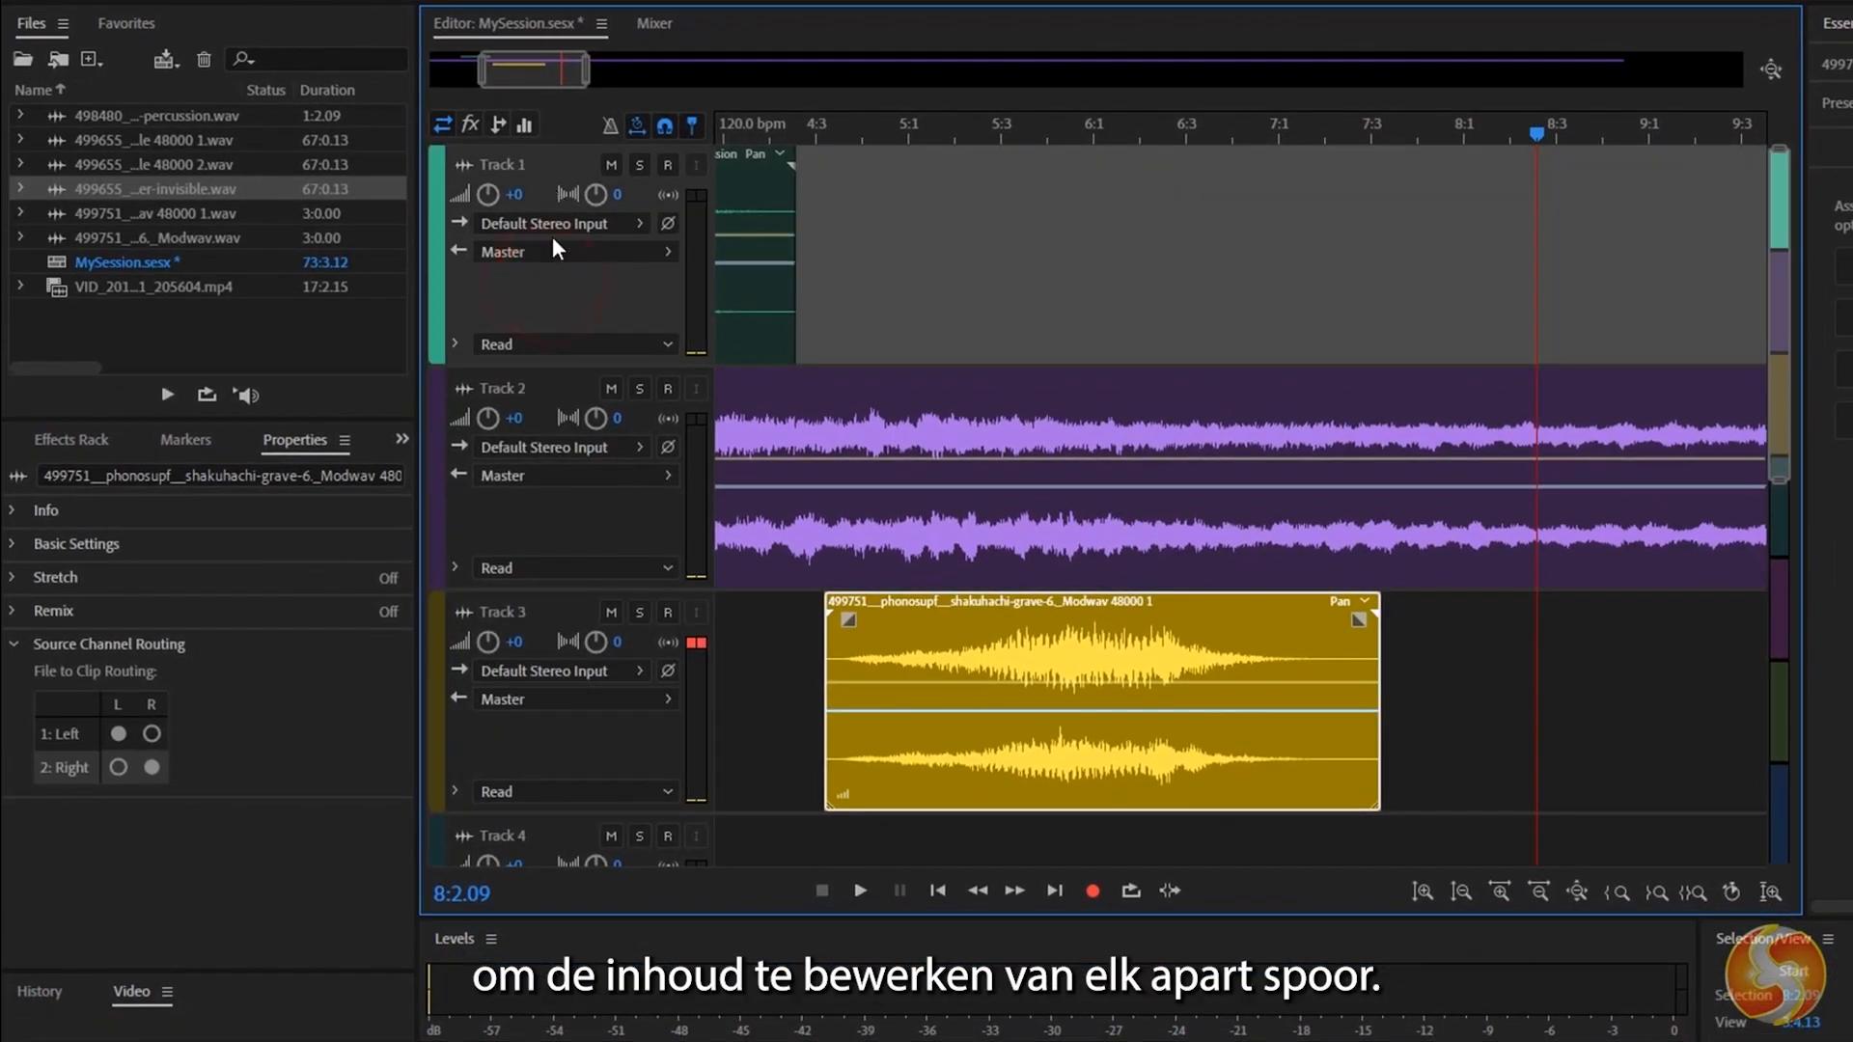
click(566, 512)
click(580, 753)
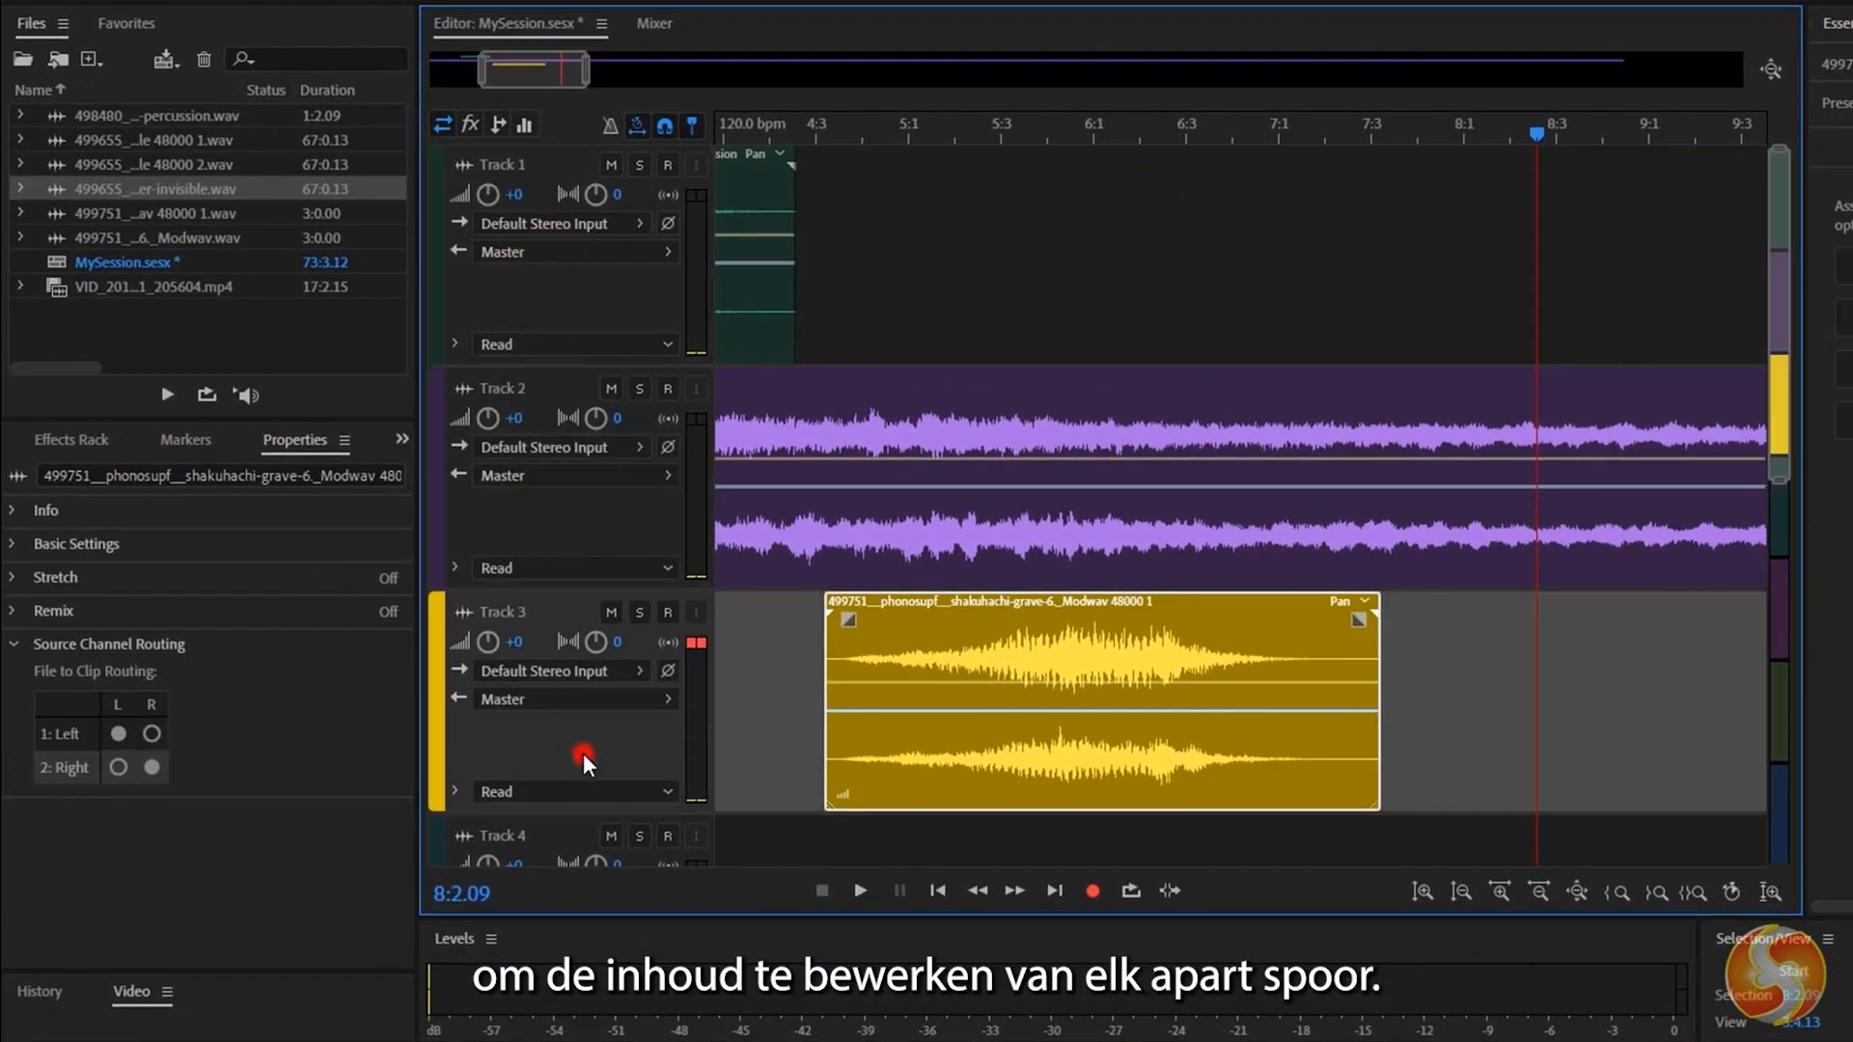
click(573, 510)
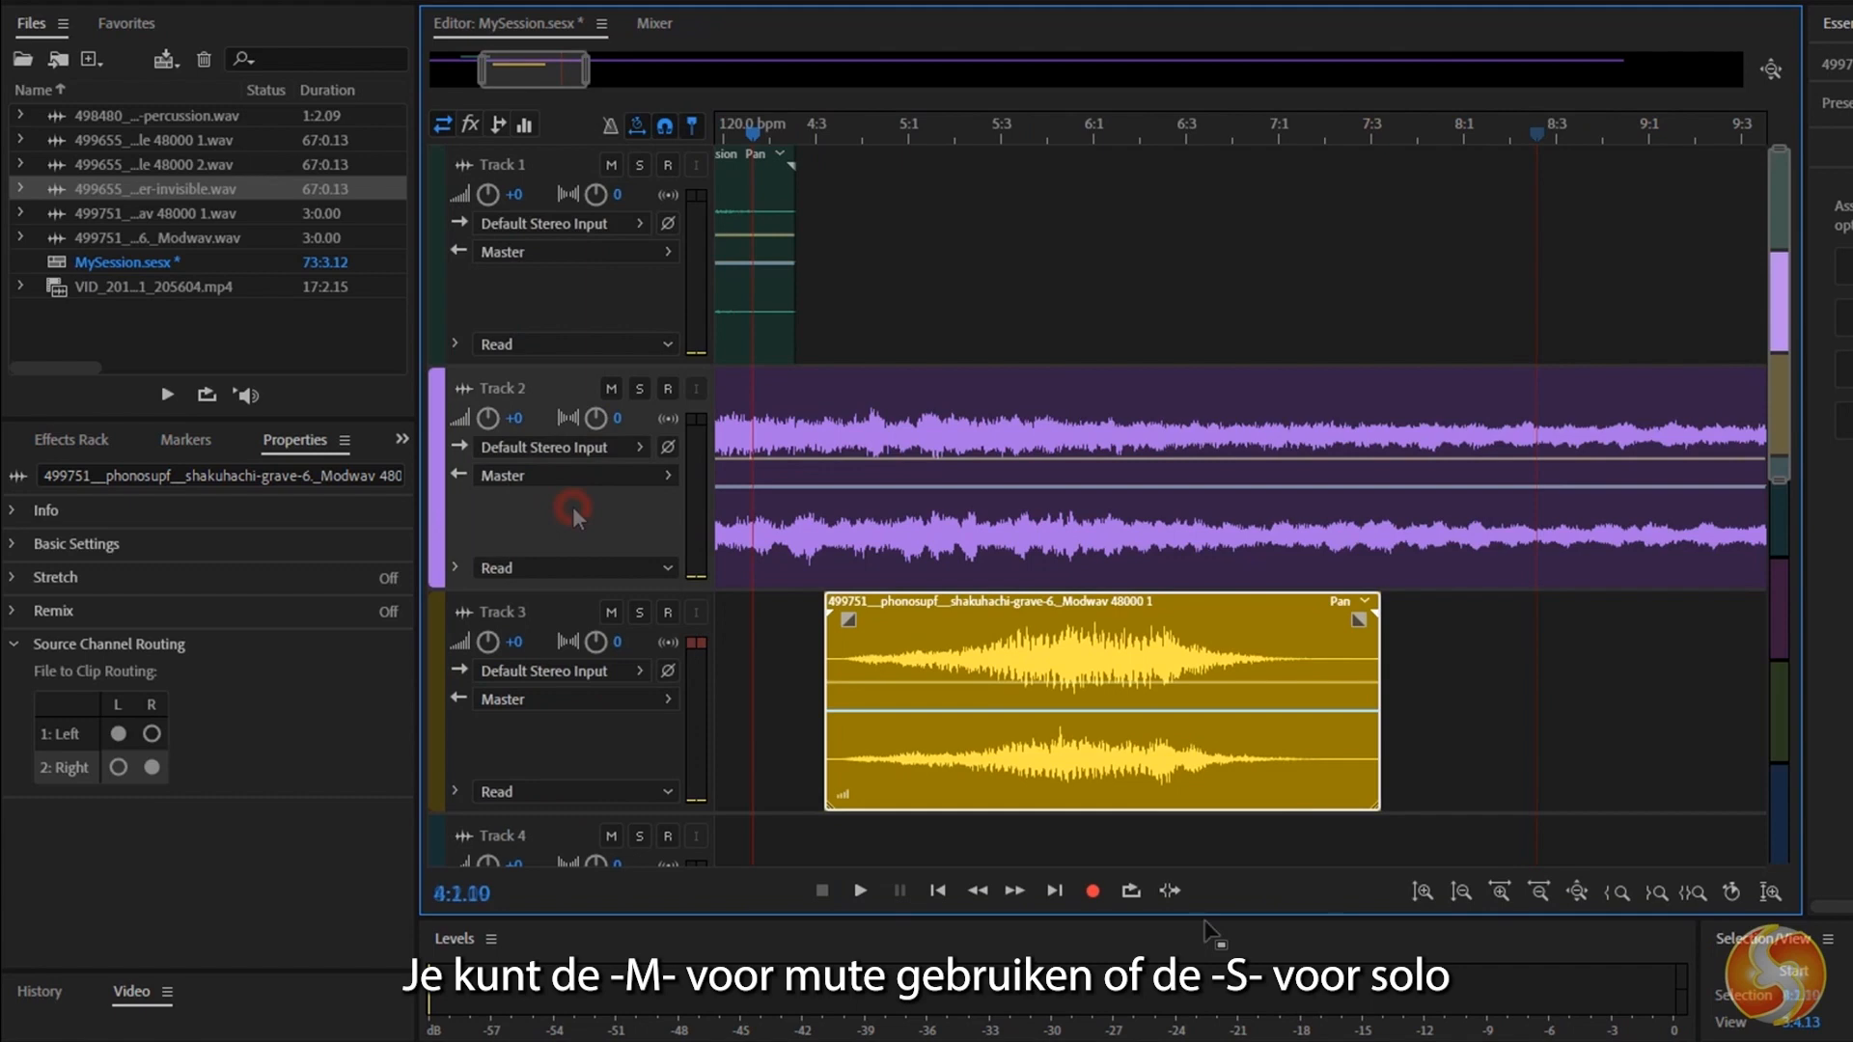
Play the session from 4:1.10, mute Track 3 during playback, and try soloing Track 2.
click(854, 893)
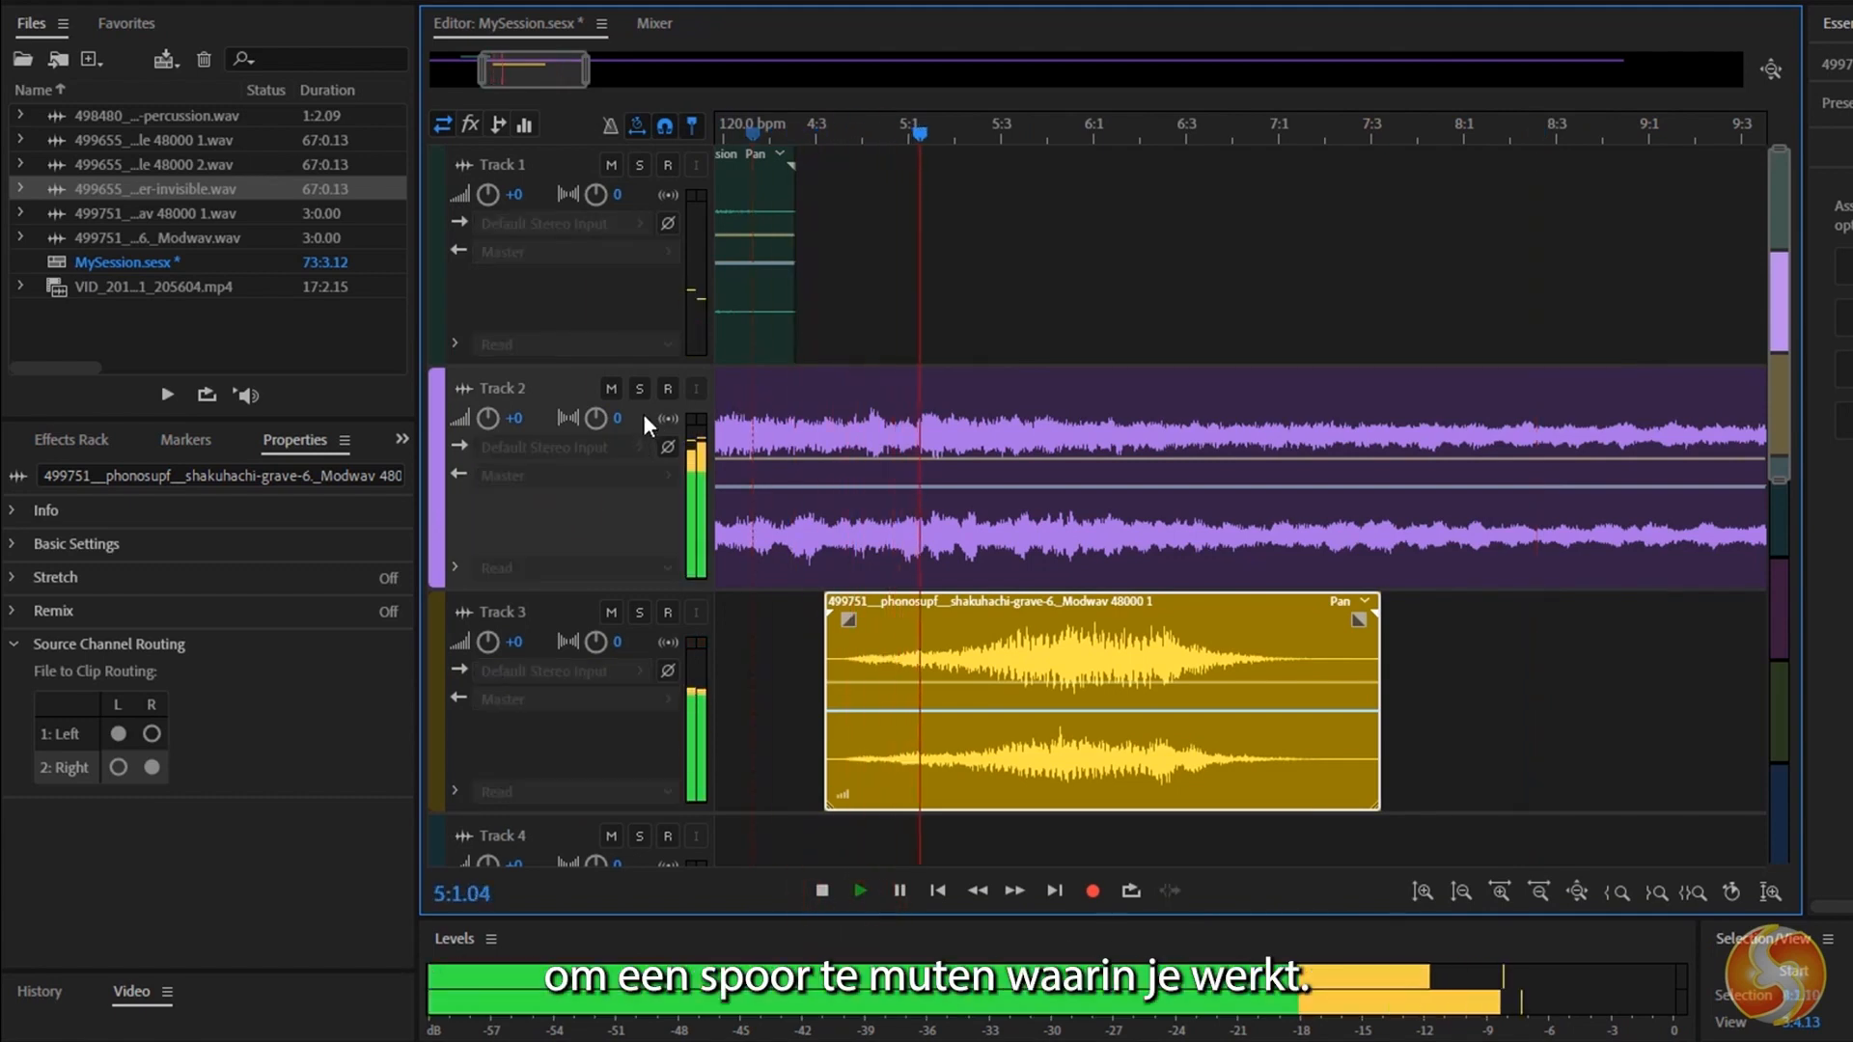
click(614, 613)
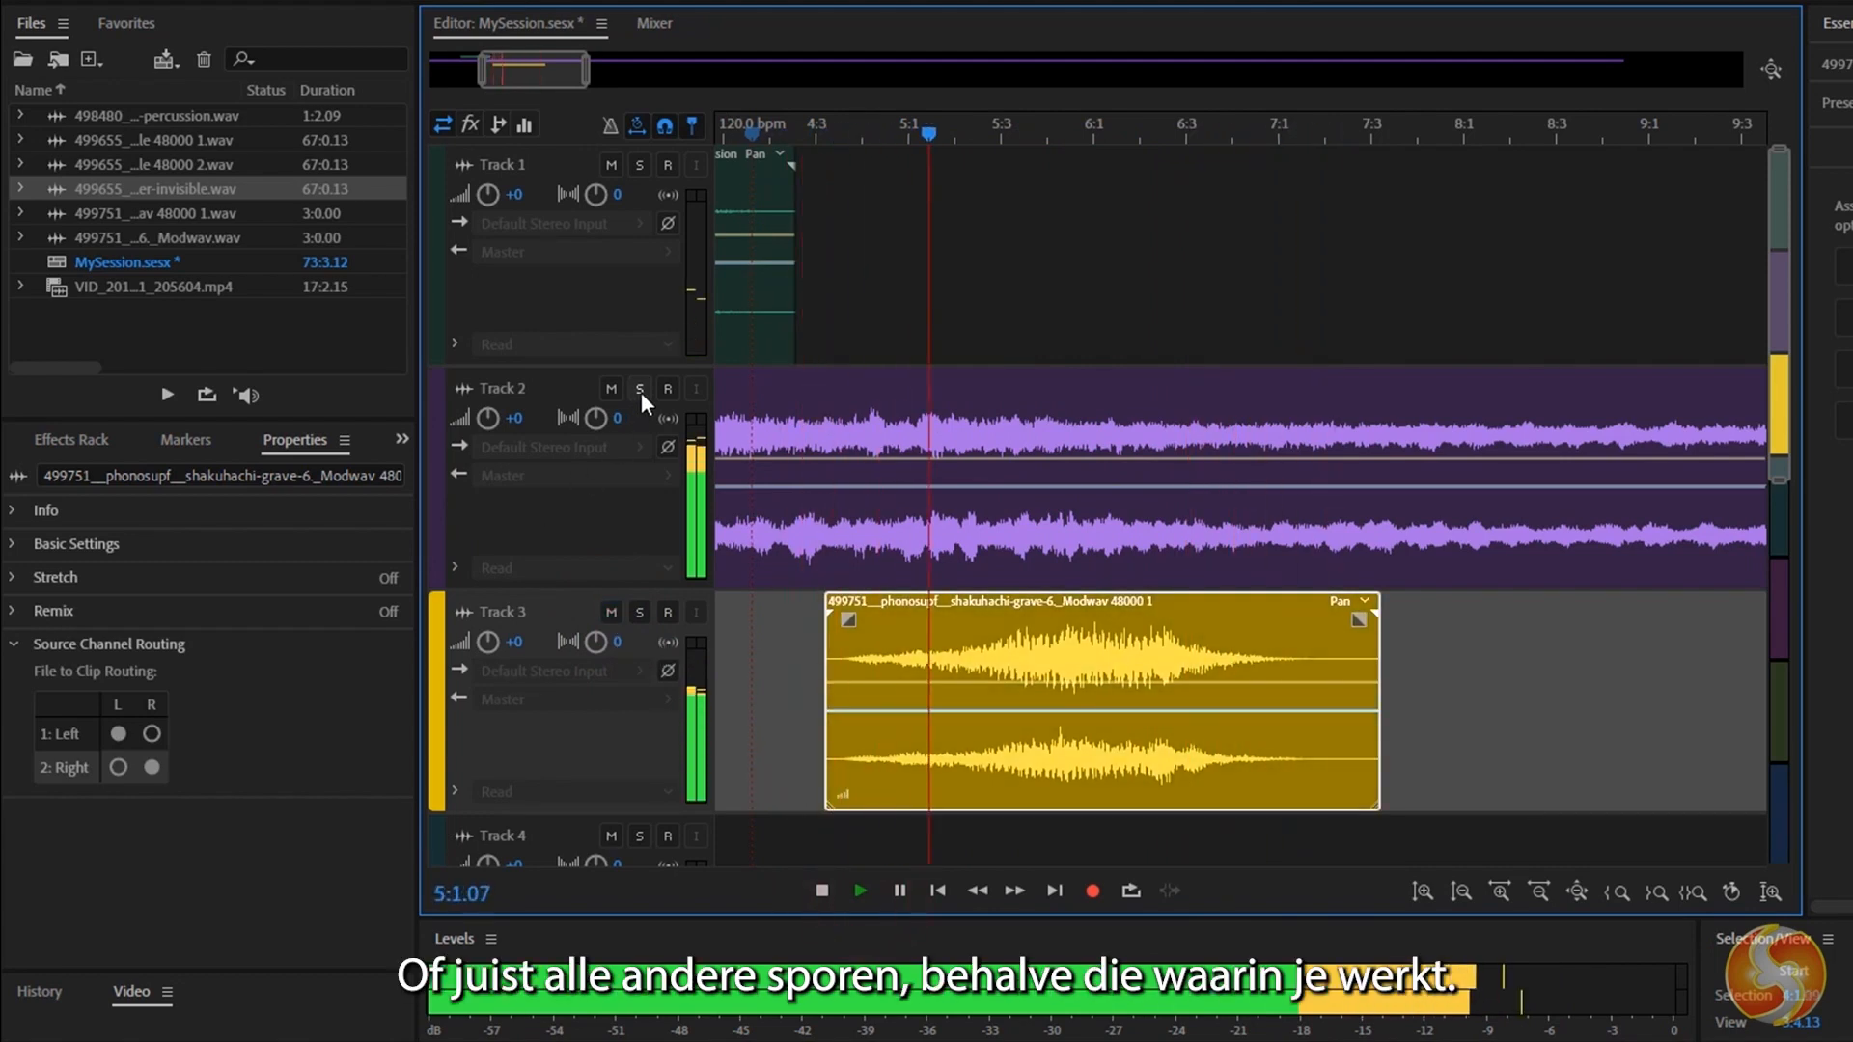
click(639, 389)
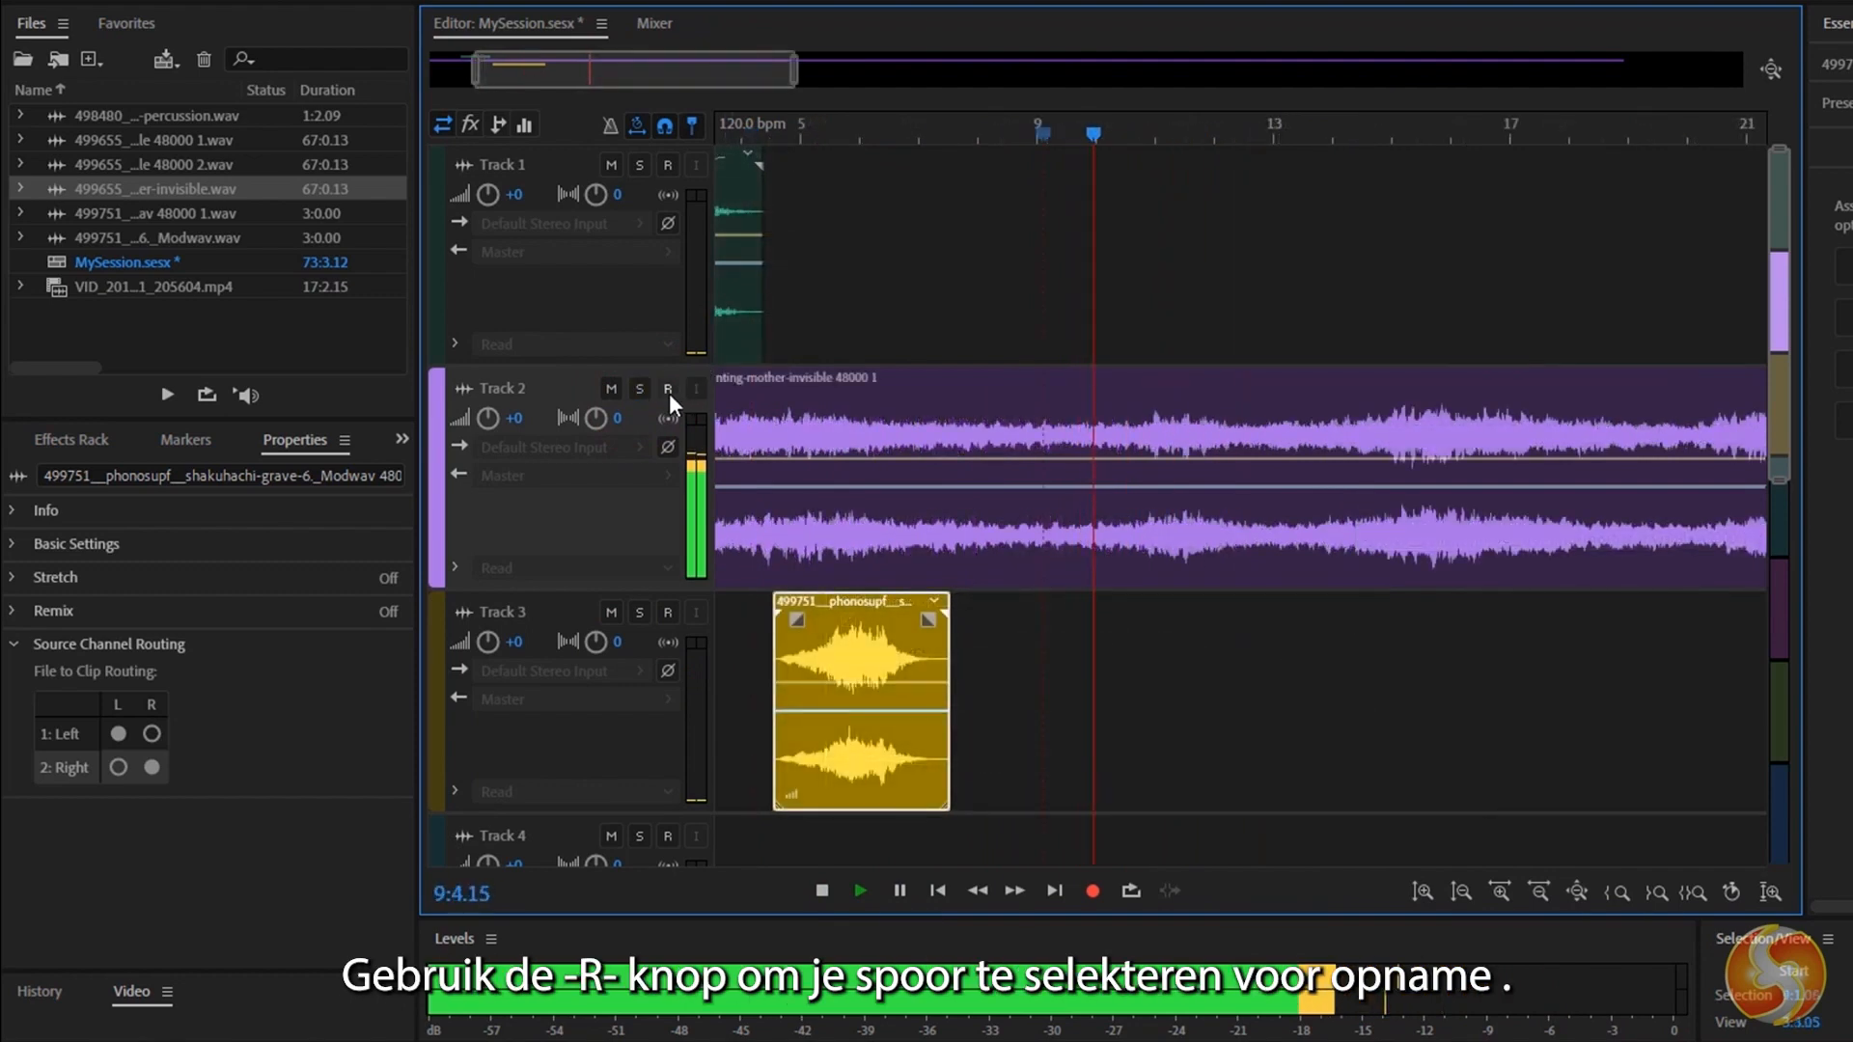
Arm Track 2 for recording and record a take onto it from about 12:3.
click(667, 389)
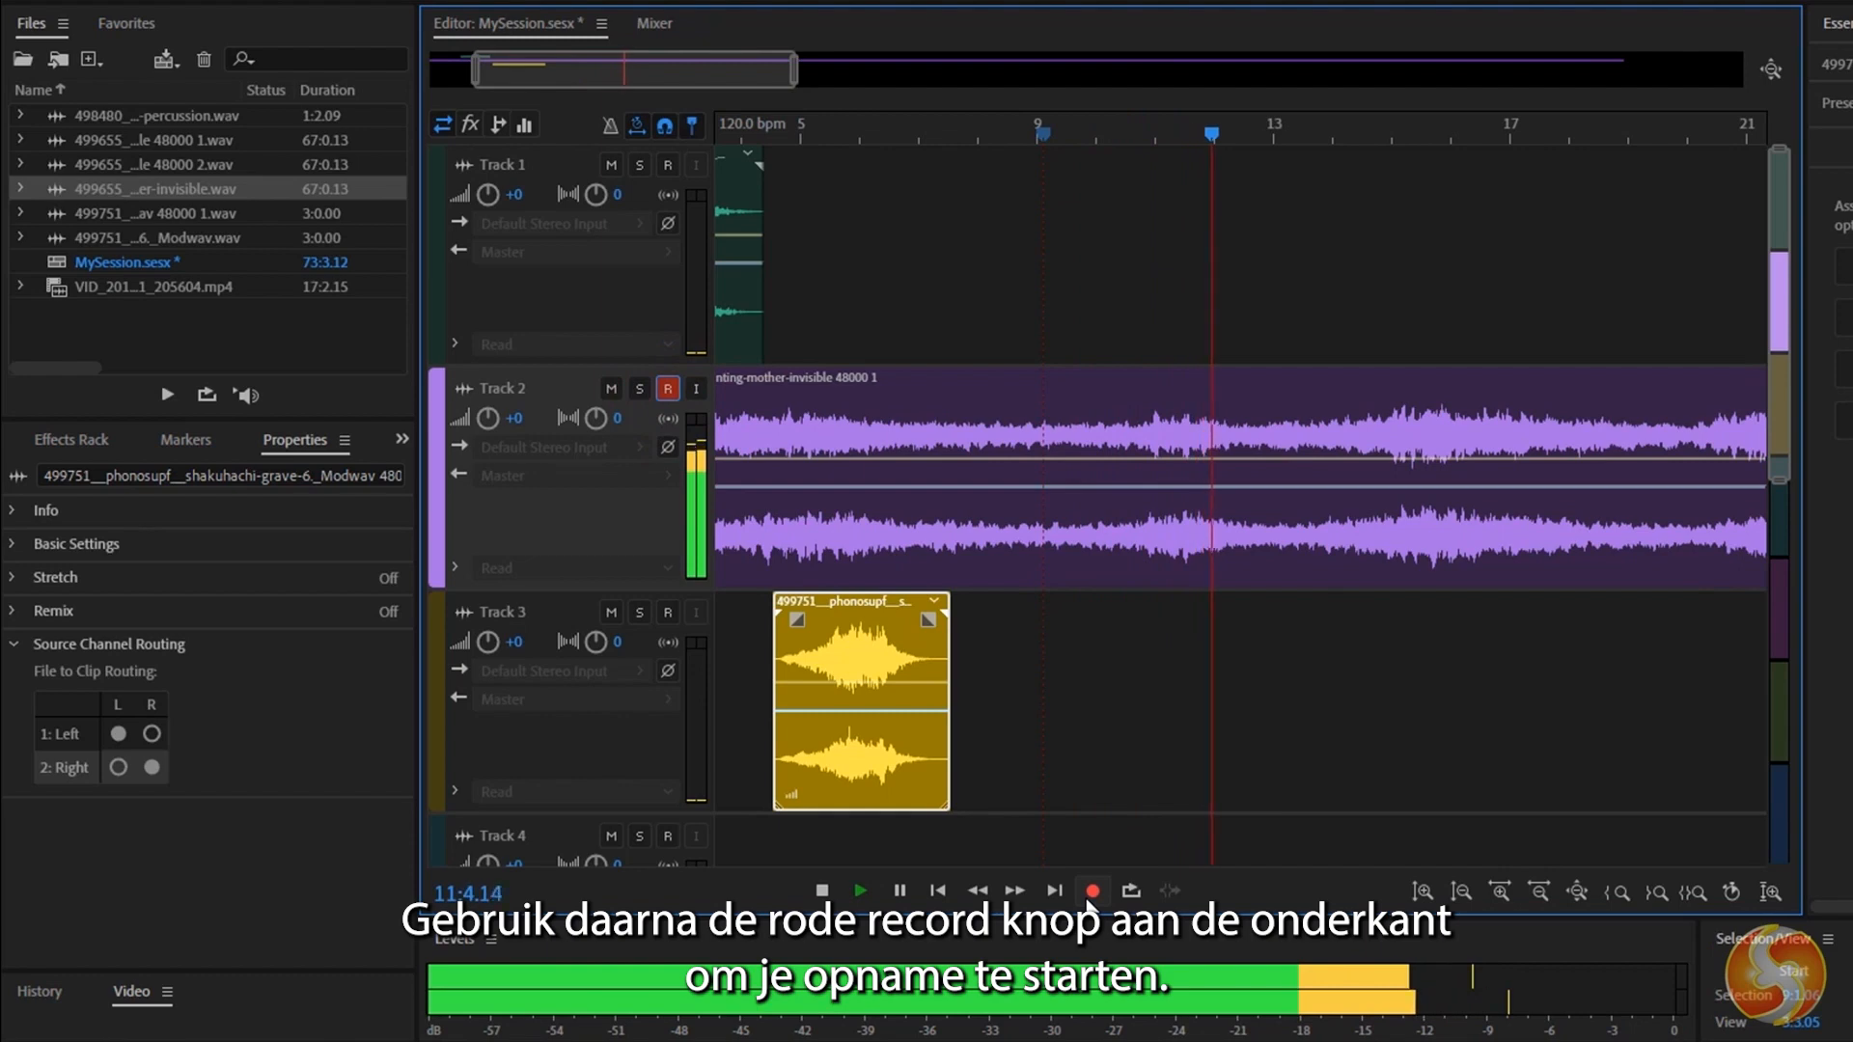
click(1088, 898)
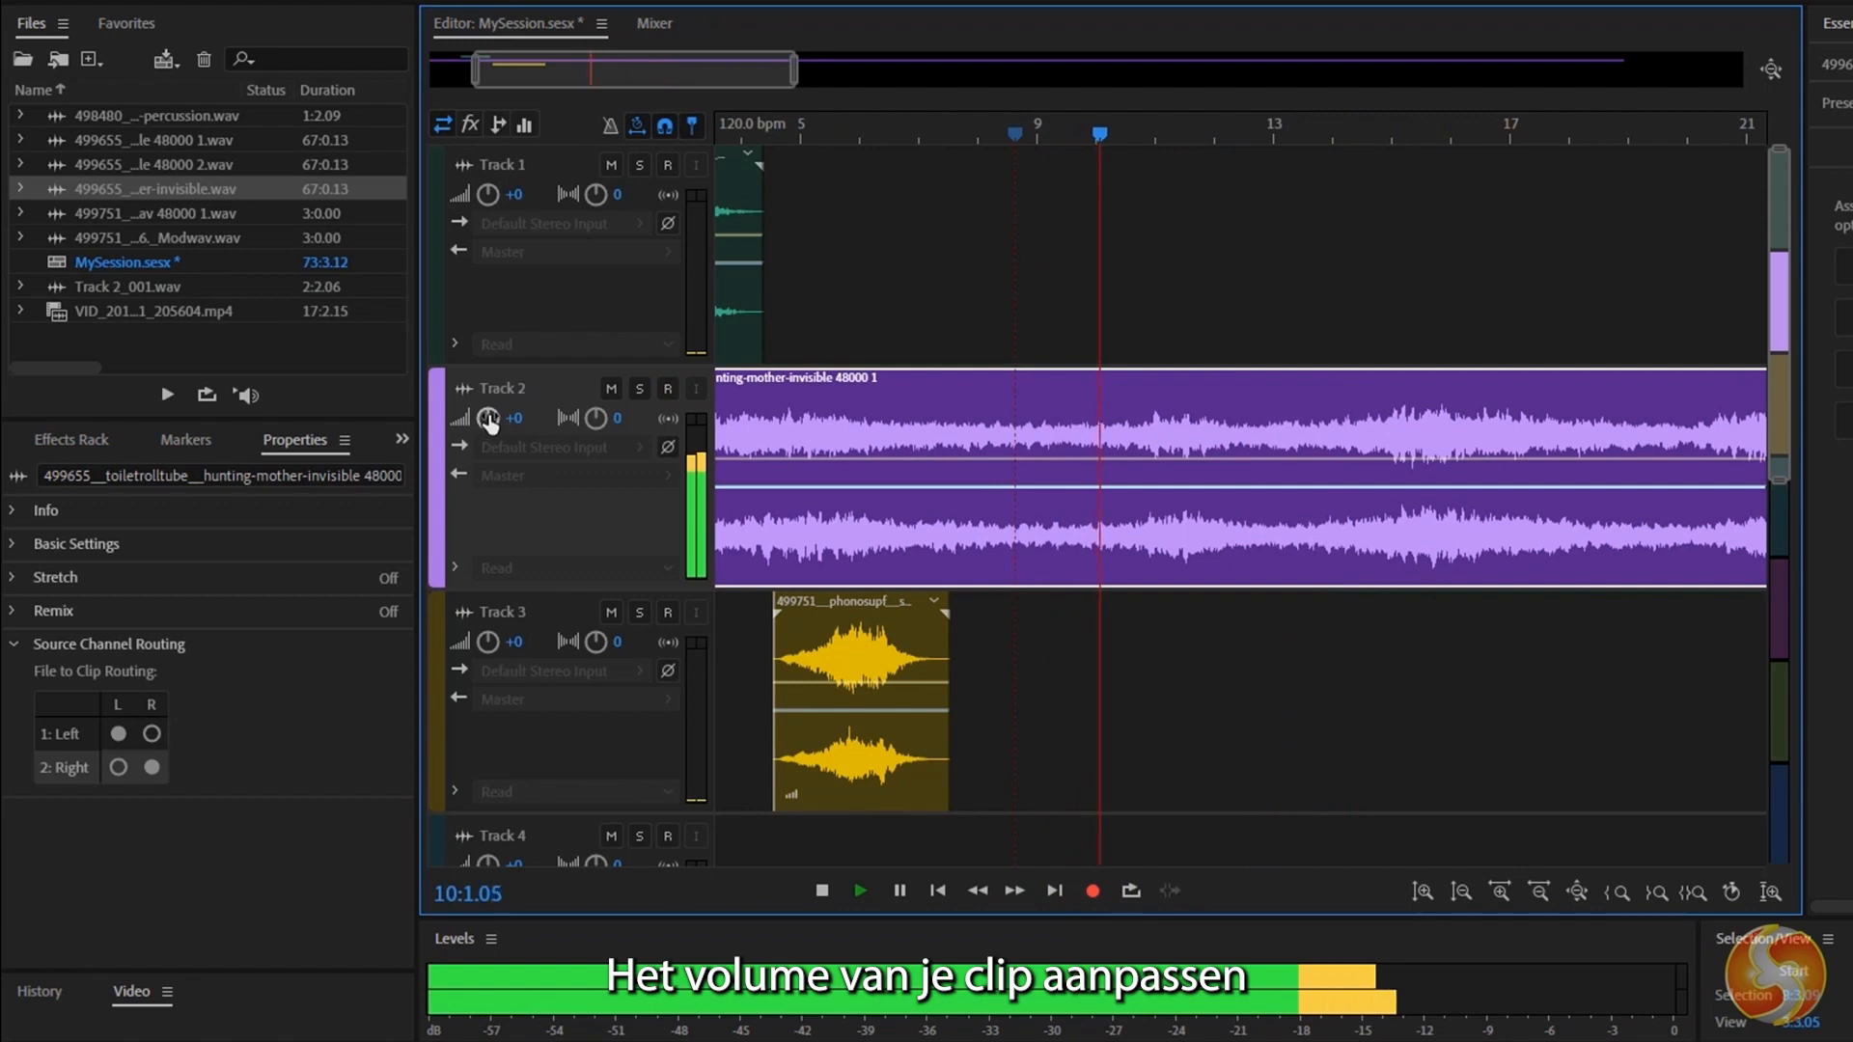
Try raising Track 2's volume to +4.8 dB, lowering it to +0.3 dB, and panning the track to R6.
drag(489, 417, 598, 420)
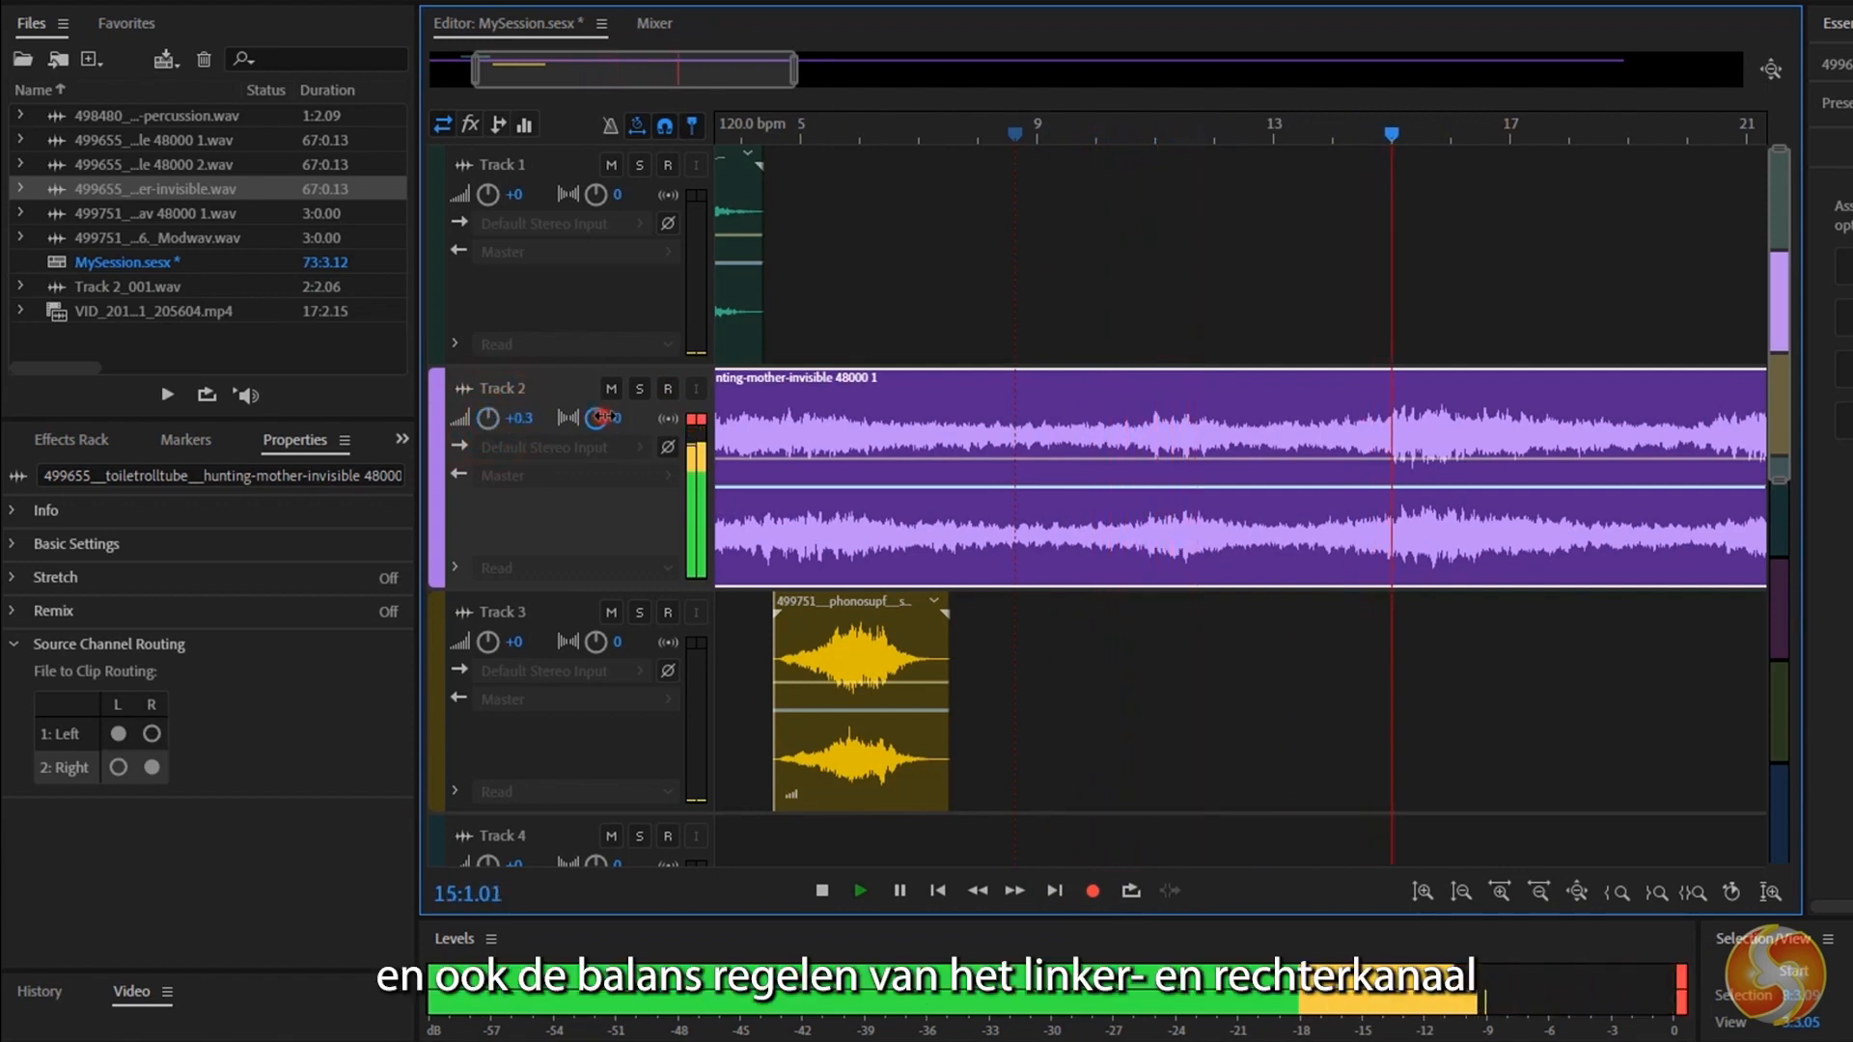
drag(603, 417, 1294, 523)
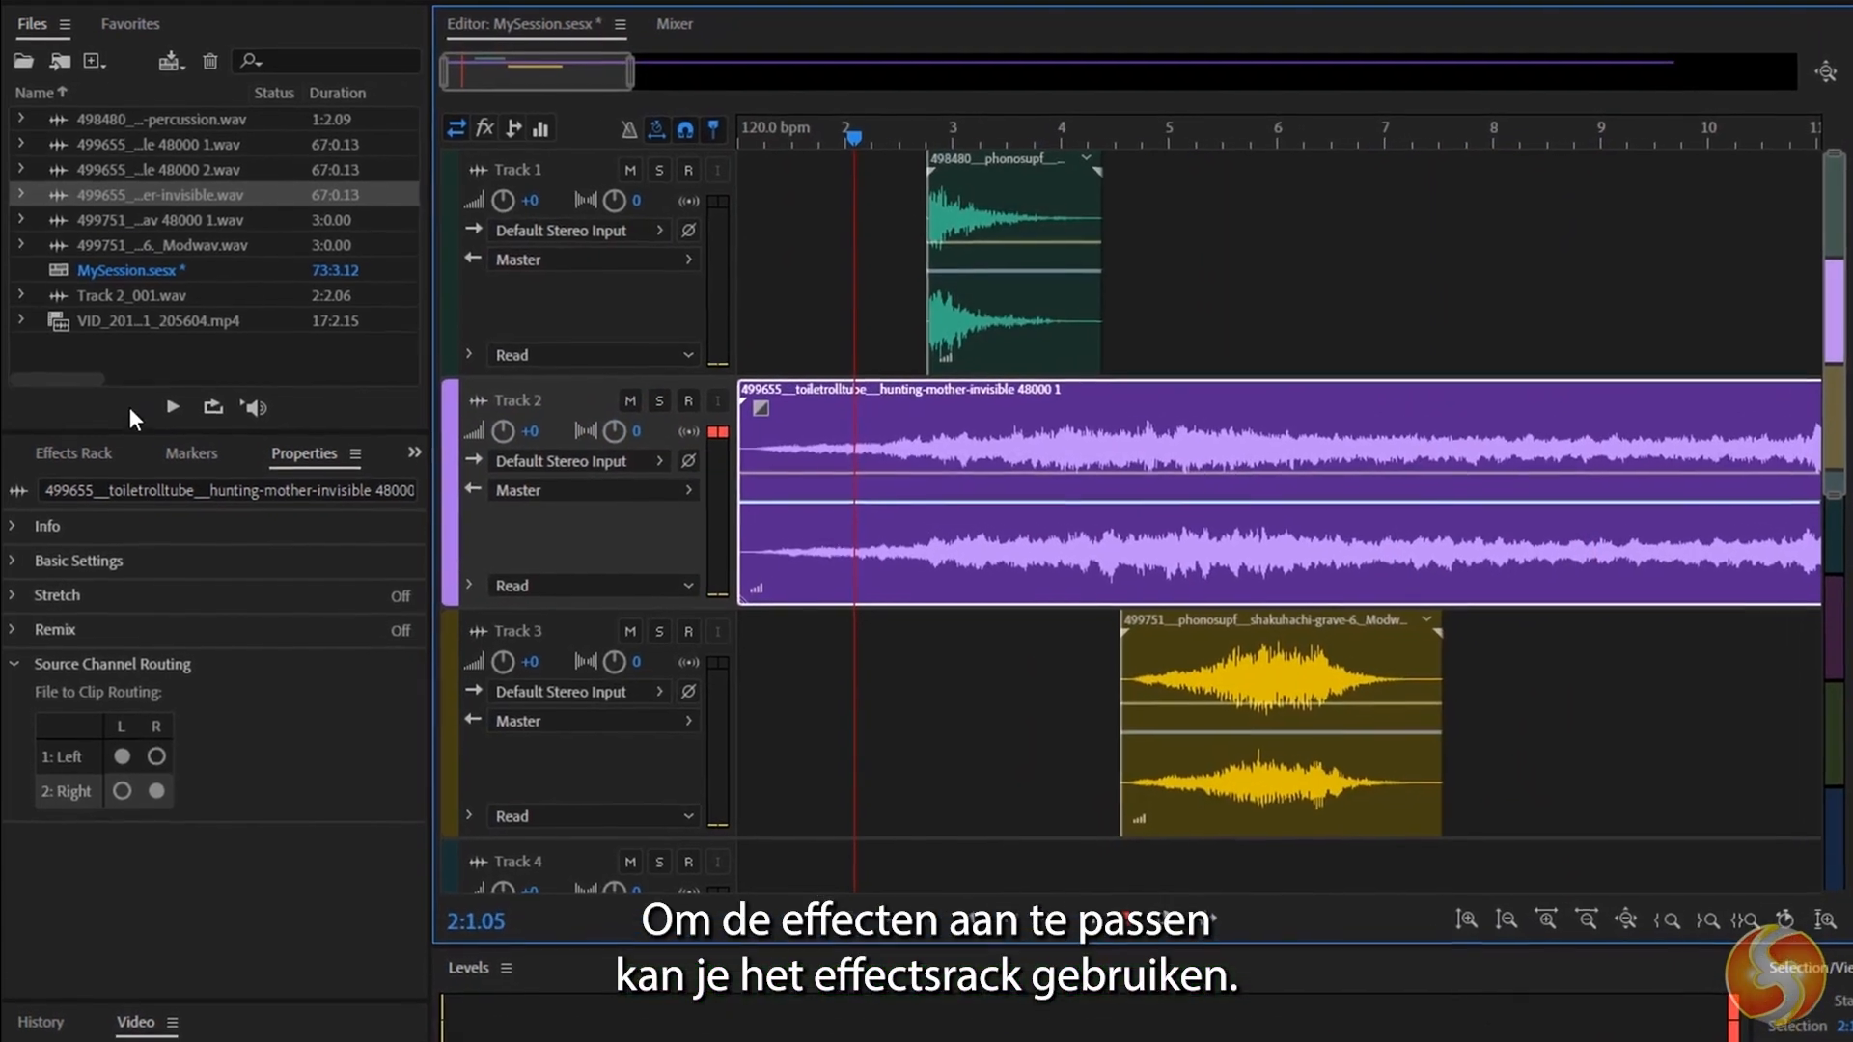
Show the Effects Rack's clip effects for the clips on Tracks 3, 2 and 1 in turn.
click(83, 446)
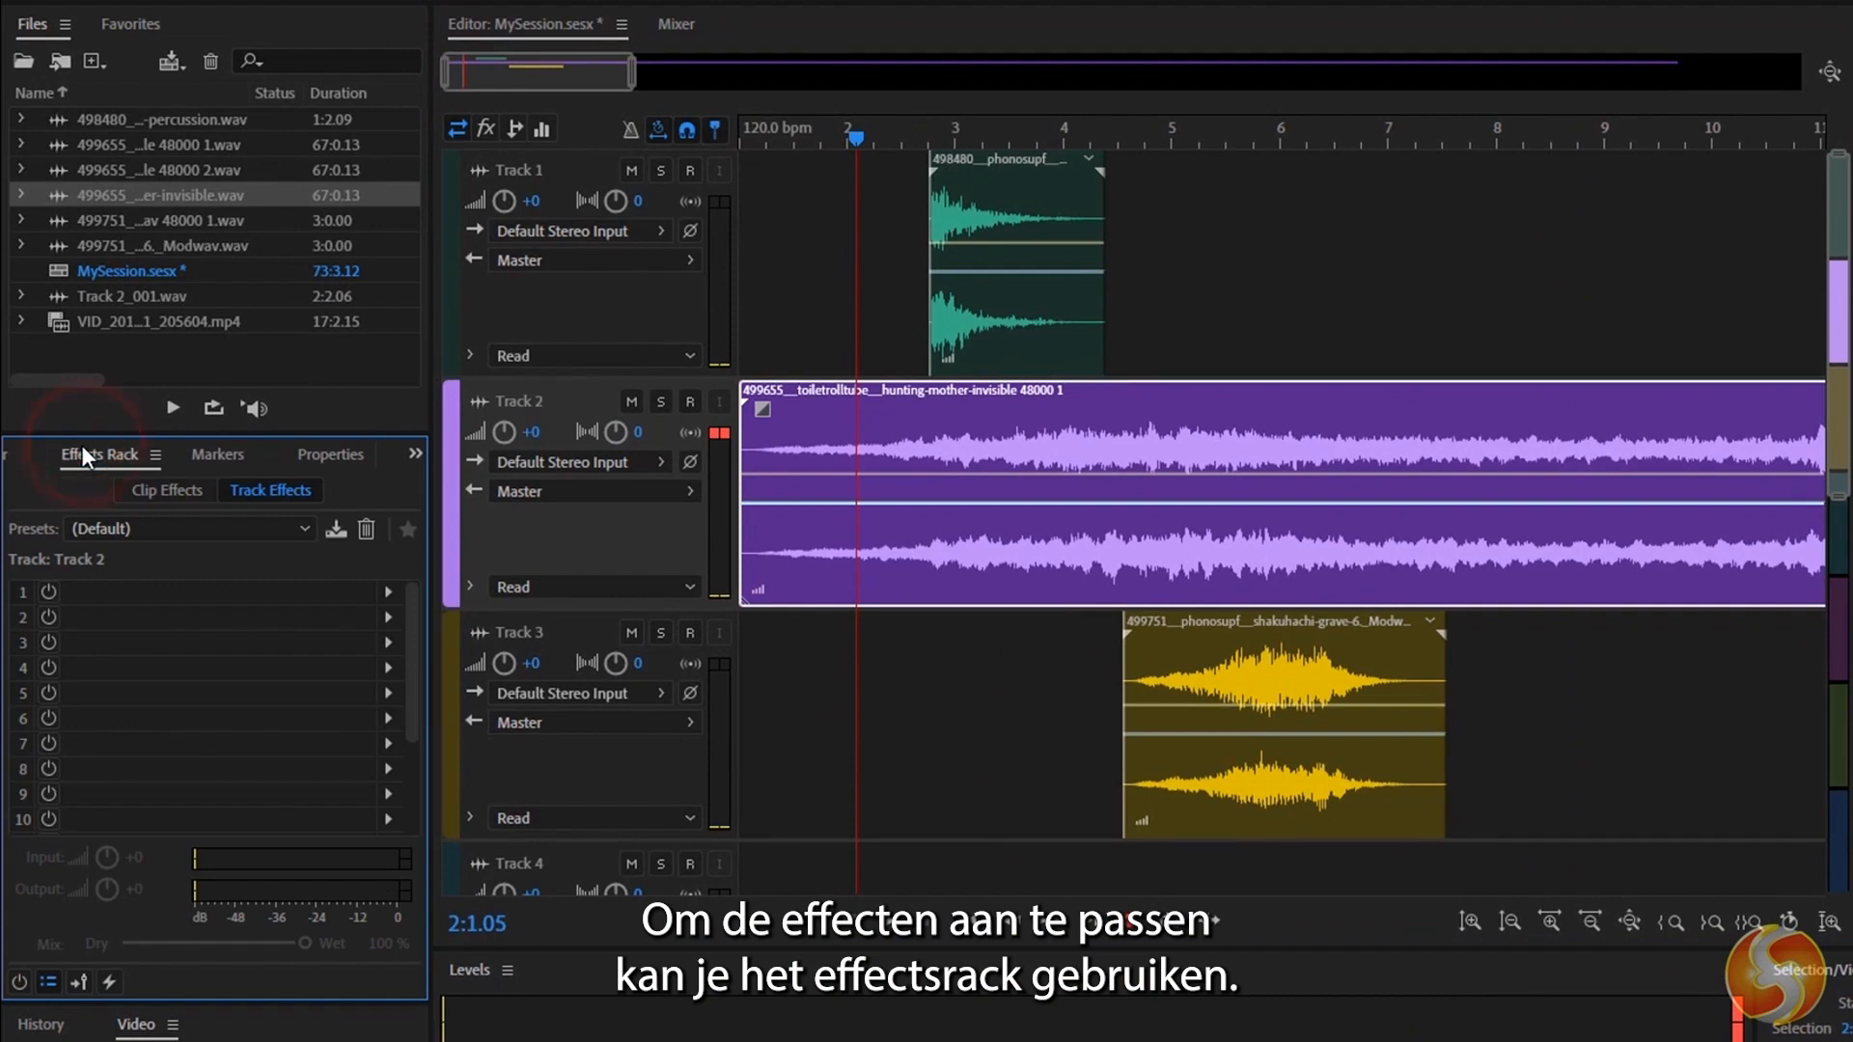
click(150, 490)
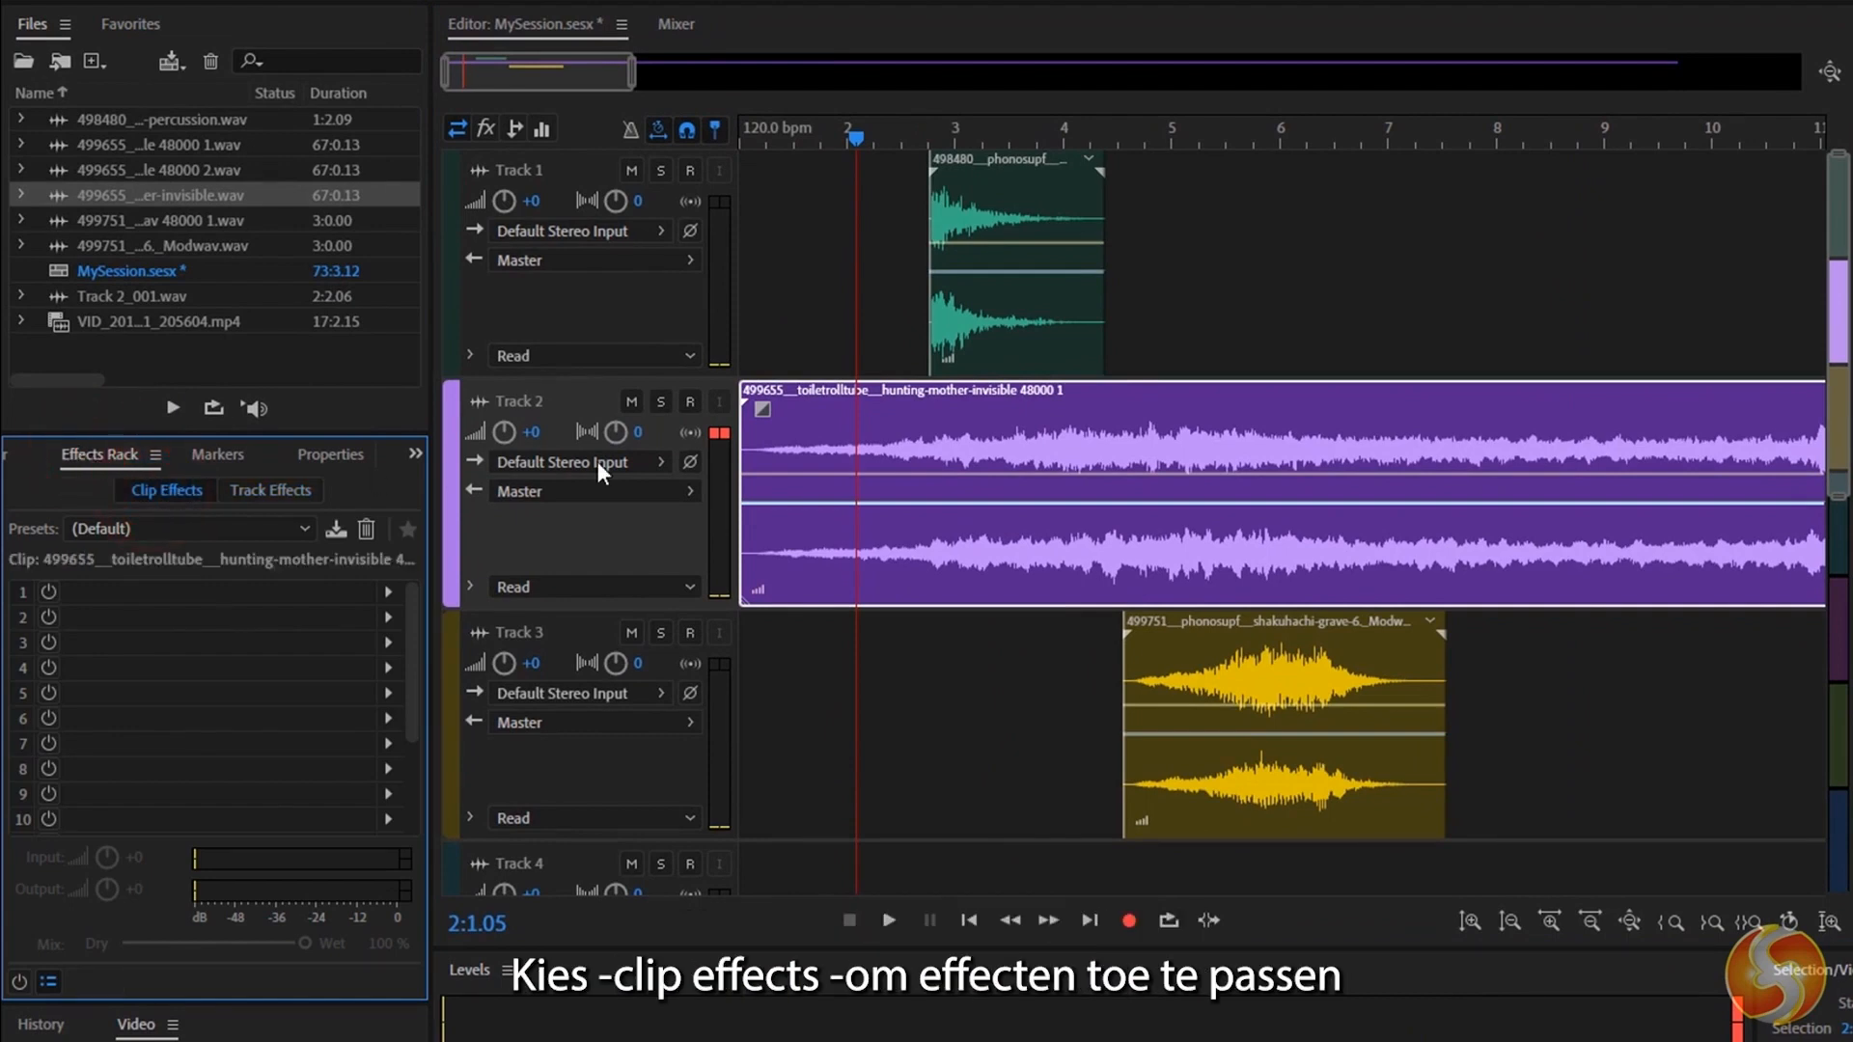
click(1256, 697)
click(1017, 406)
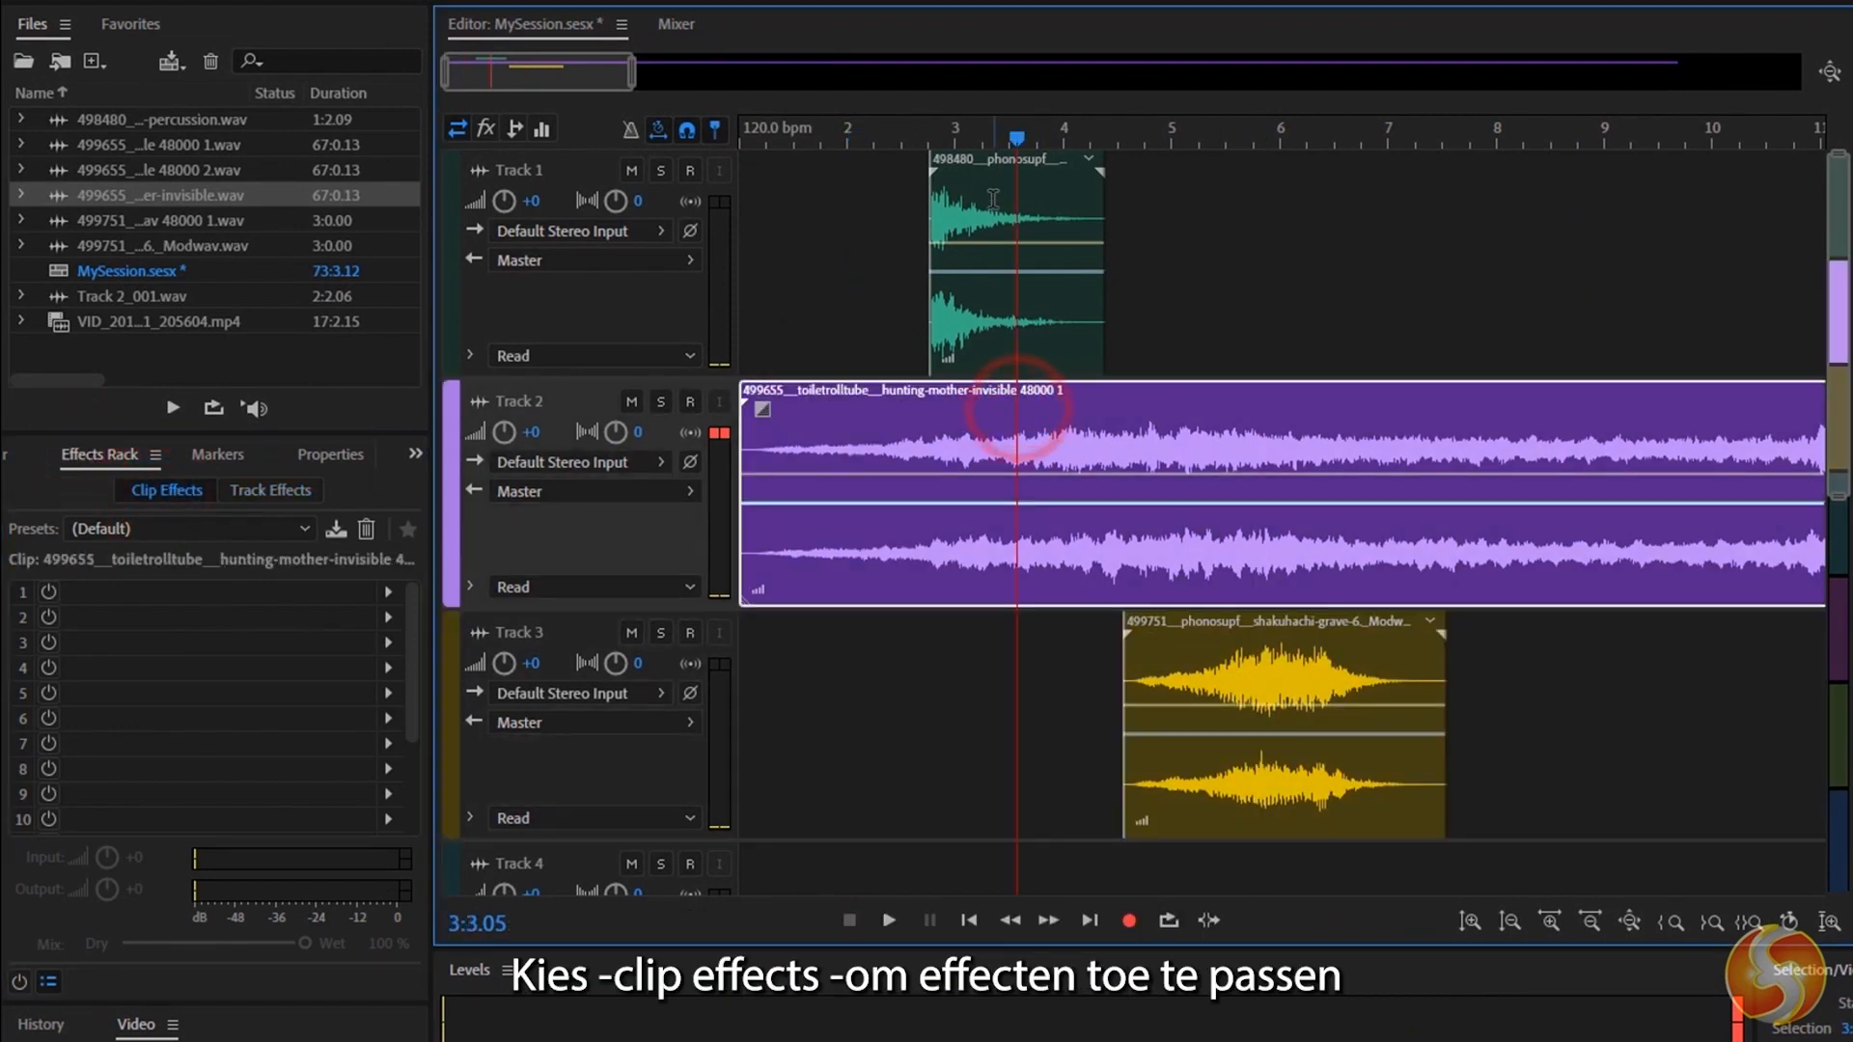
click(990, 199)
Switch the Effects Rack to track effects and view the racks of Tracks 1, 2 and 3 in turn.
click(266, 491)
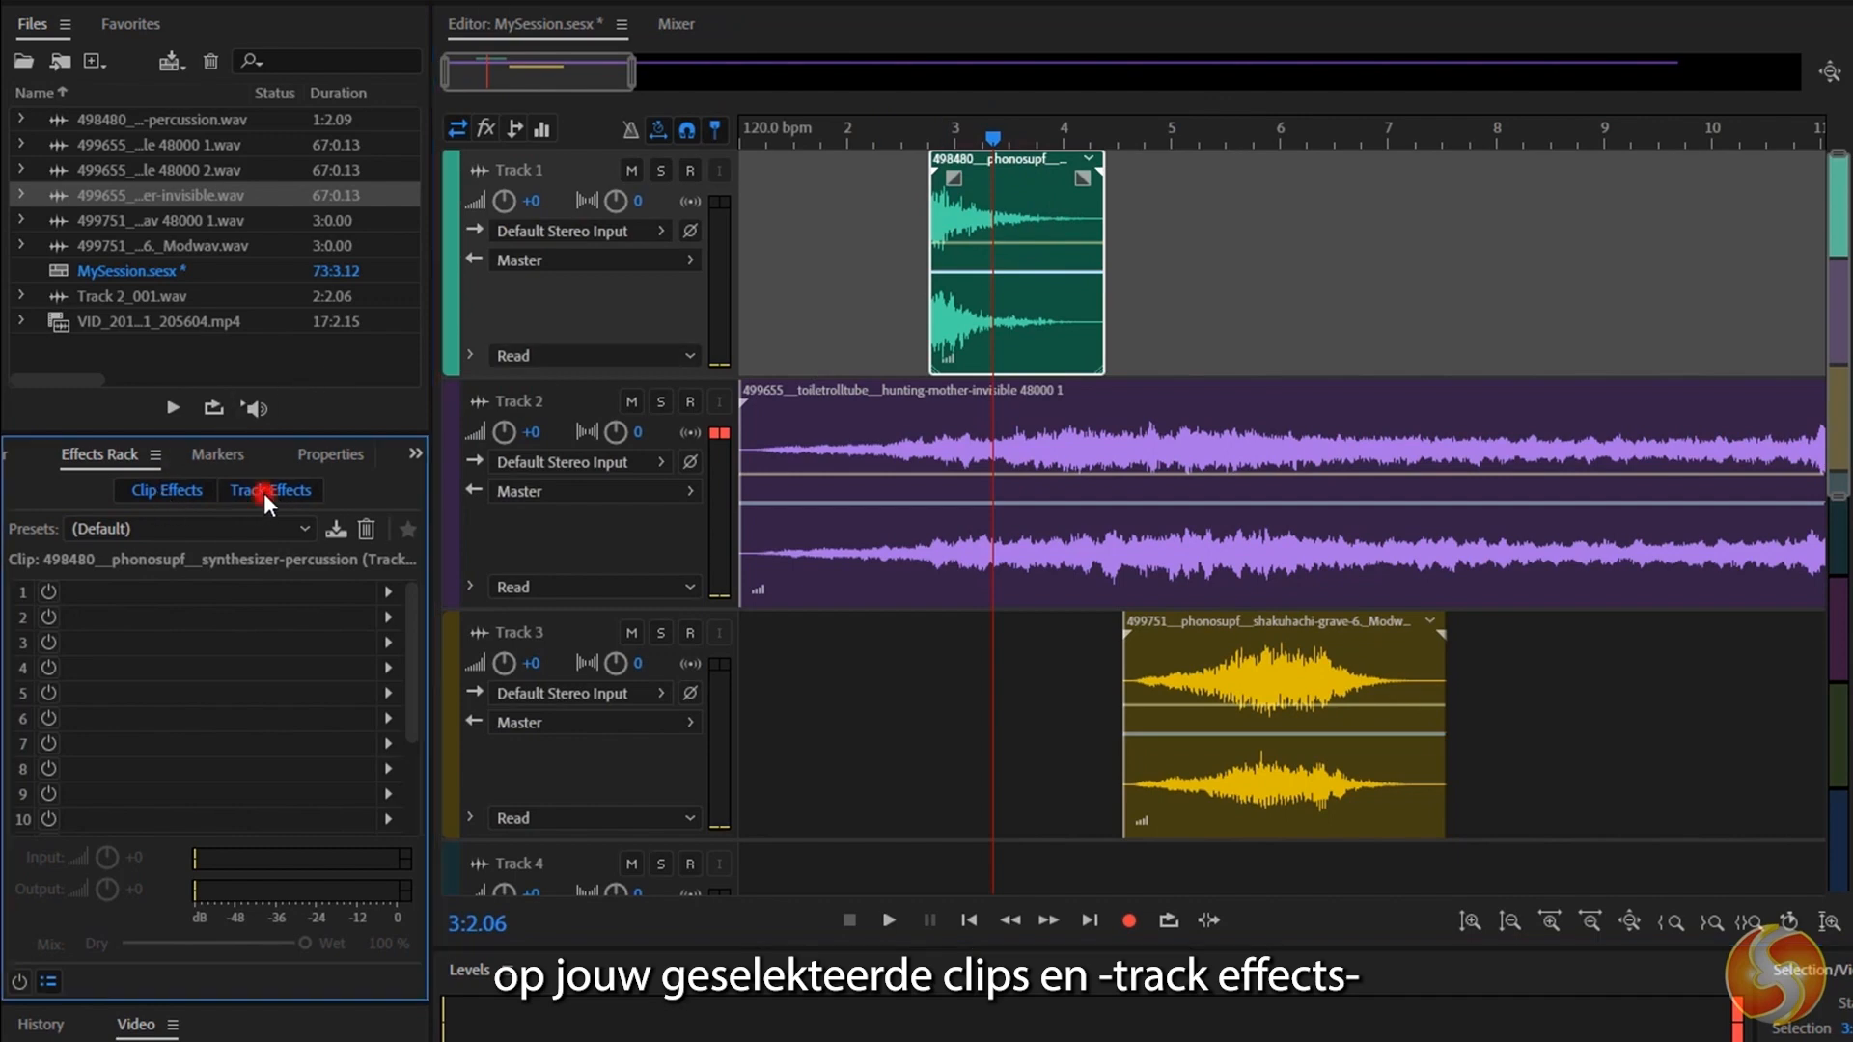
click(611, 310)
click(608, 542)
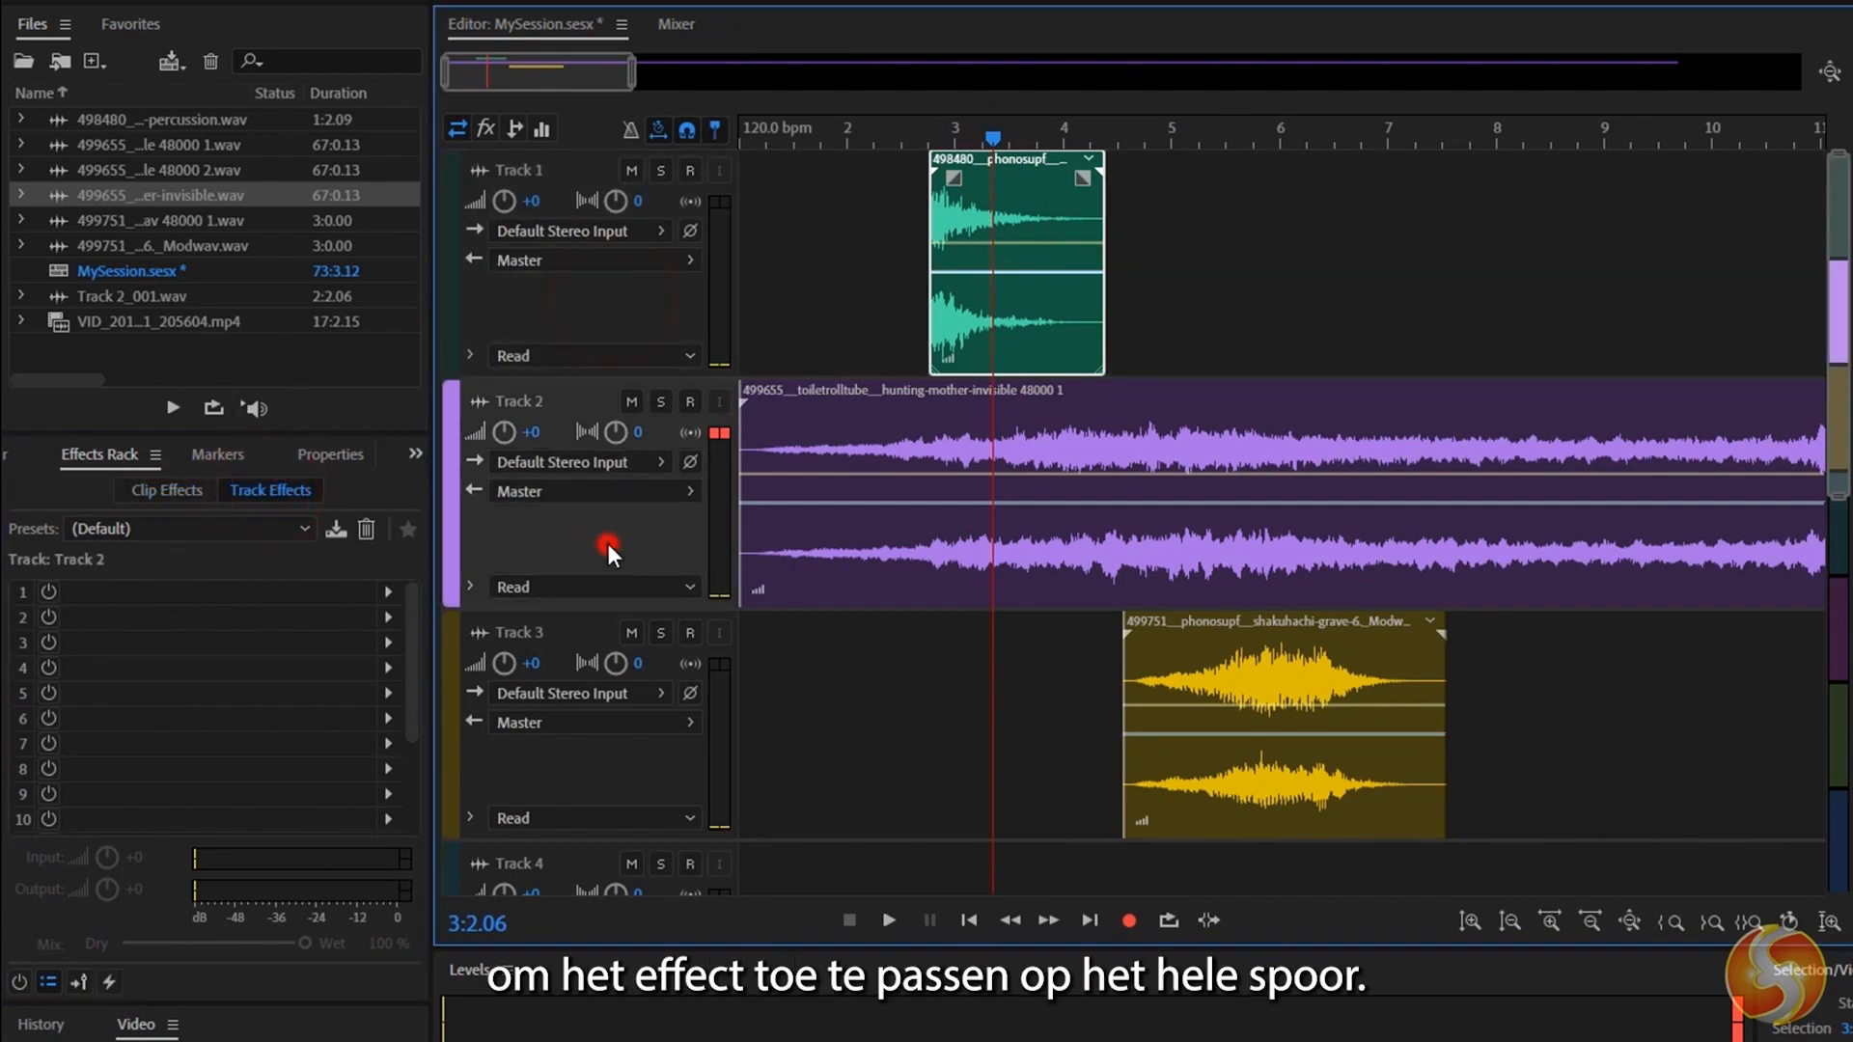
click(616, 766)
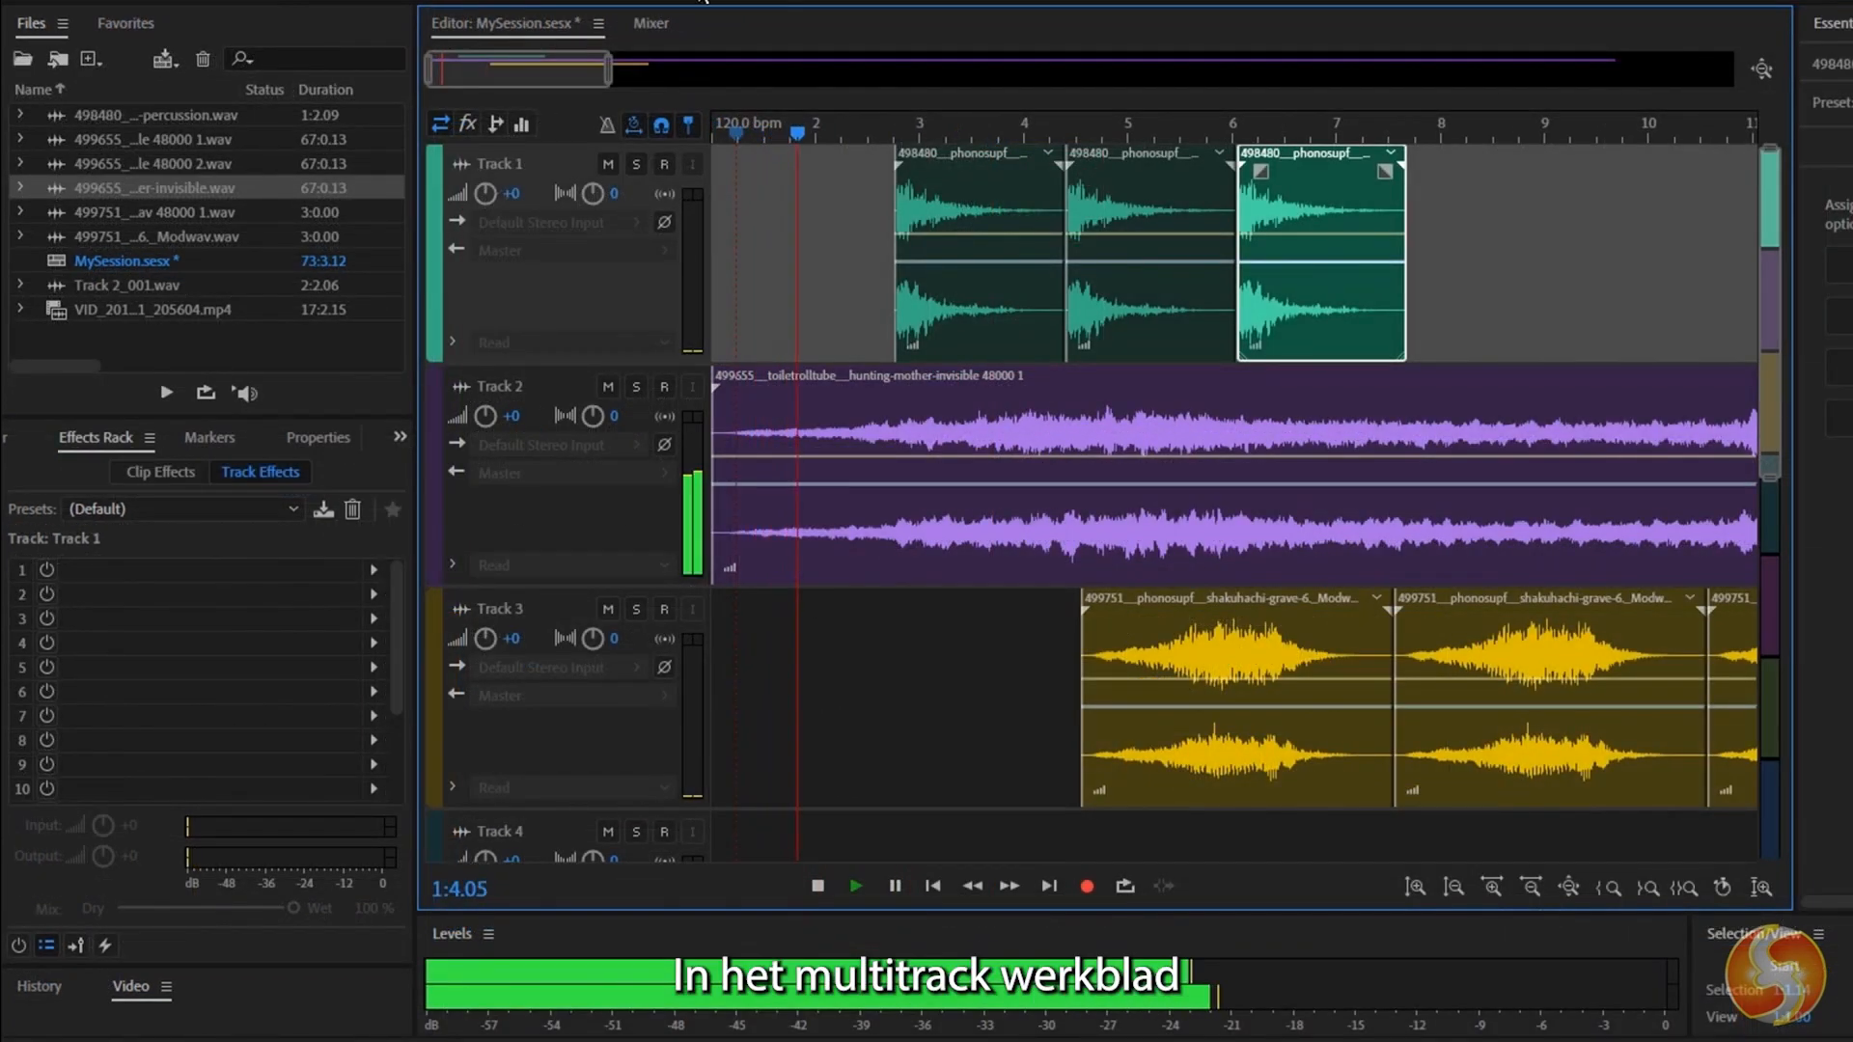
Show the Mixer during playback and adjust Track 2's volume fader to about -1 dB.
click(646, 23)
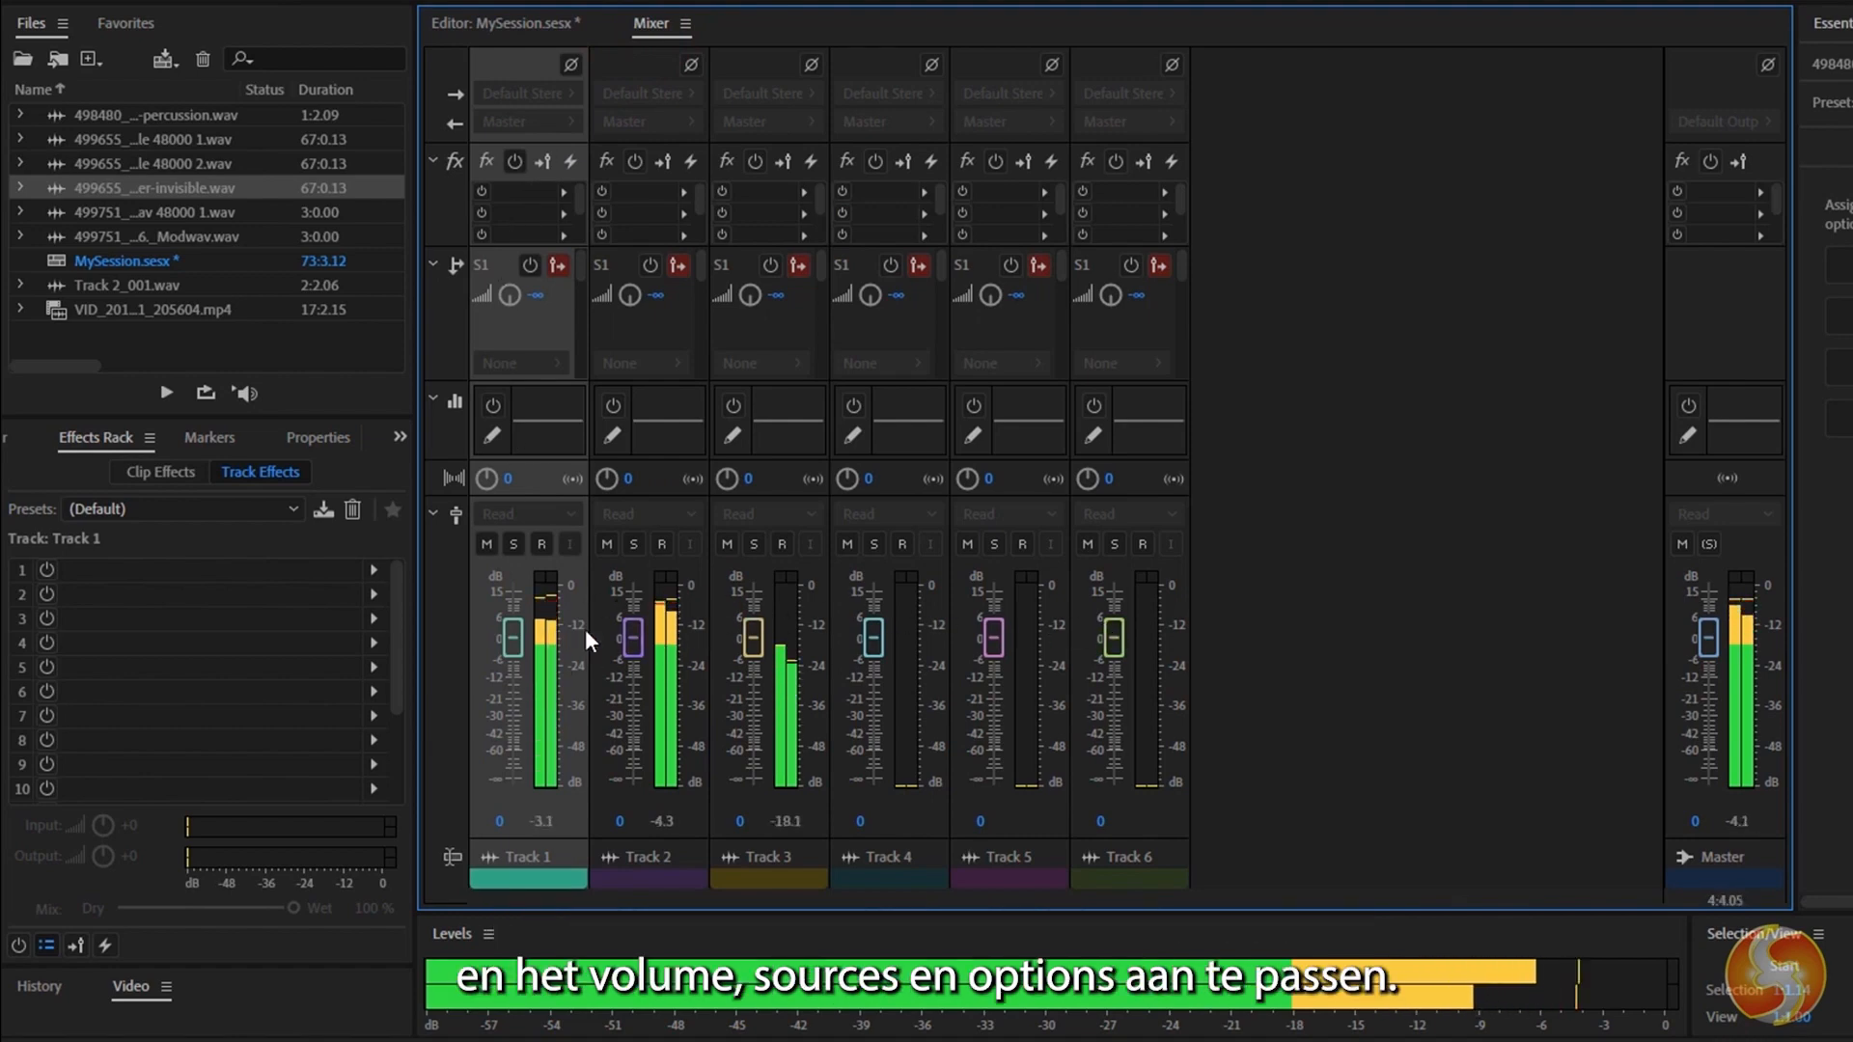
click(722, 652)
mouse_move(633, 639)
mouse_down()
mouse_move(635, 739)
mouse_move(633, 614)
mouse_move(649, 622)
mouse_up()
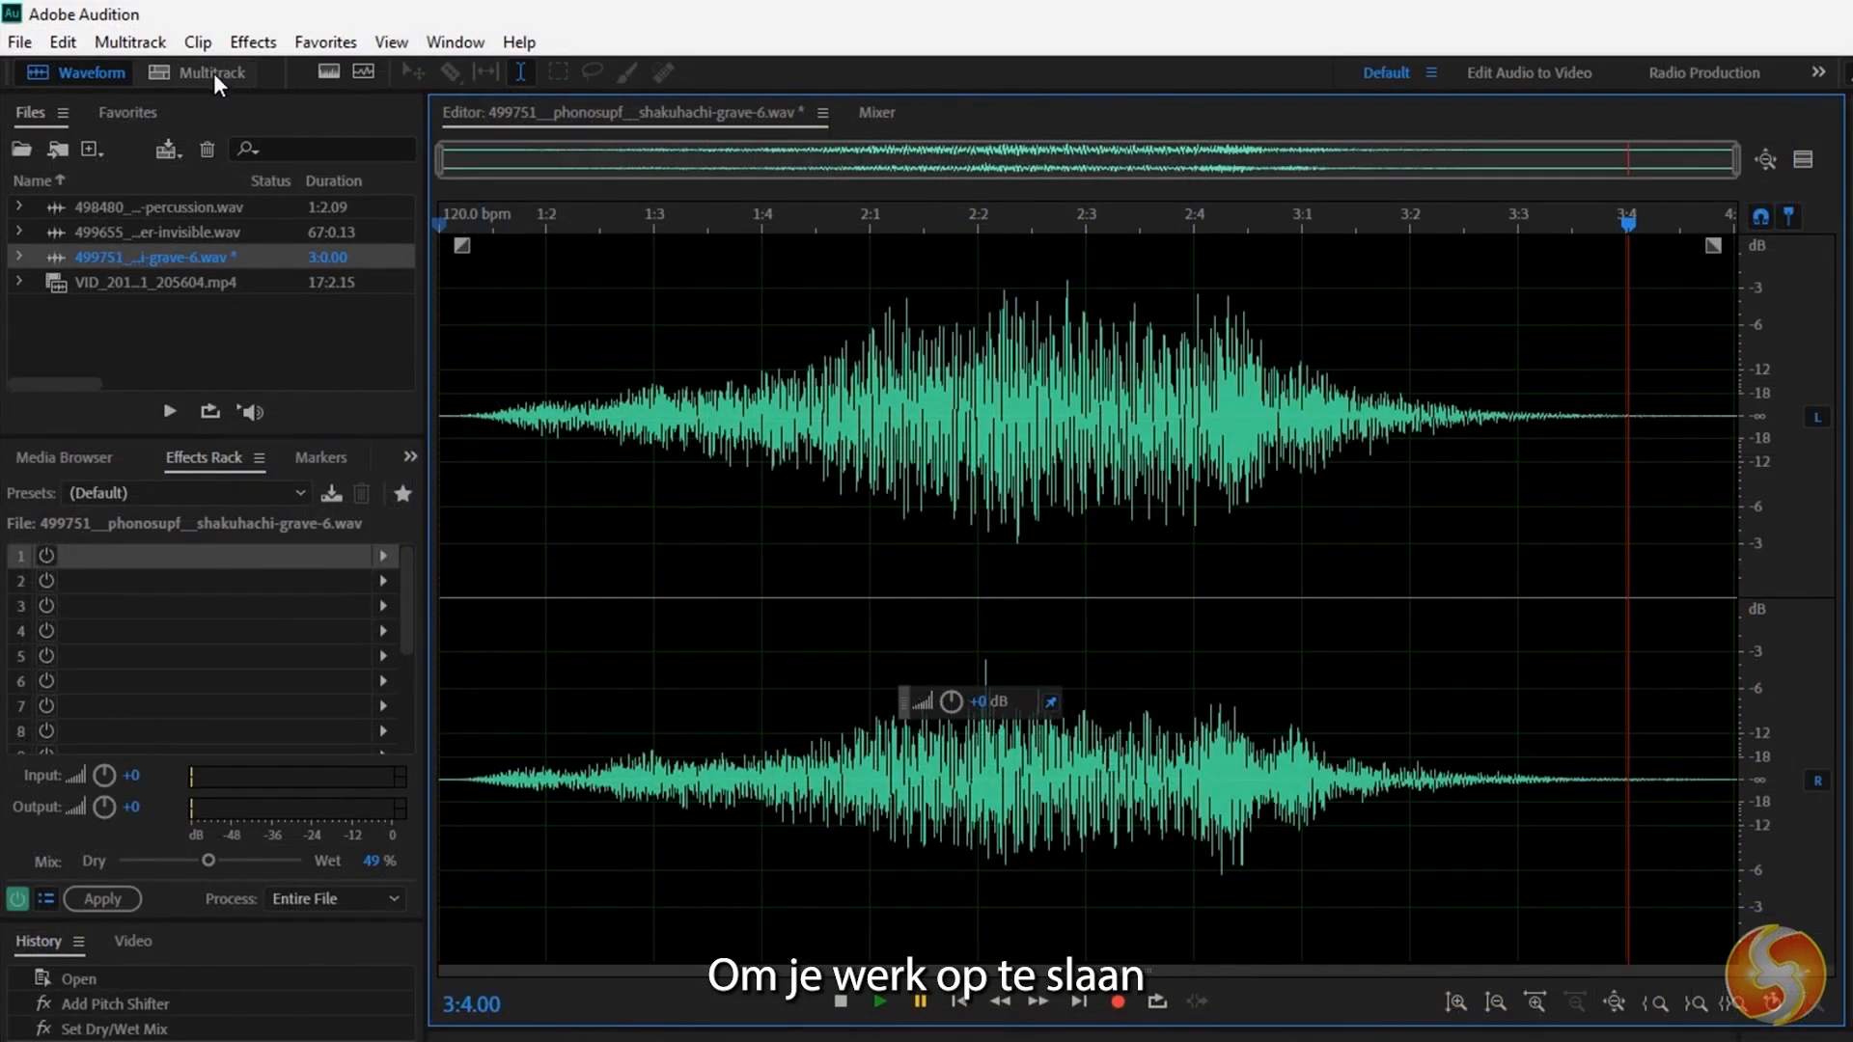
Save the edited shakuhachi waveform as a new file named 499751__phonosupf__shakuhachi-grave-6._Modwav.wav.
click(19, 41)
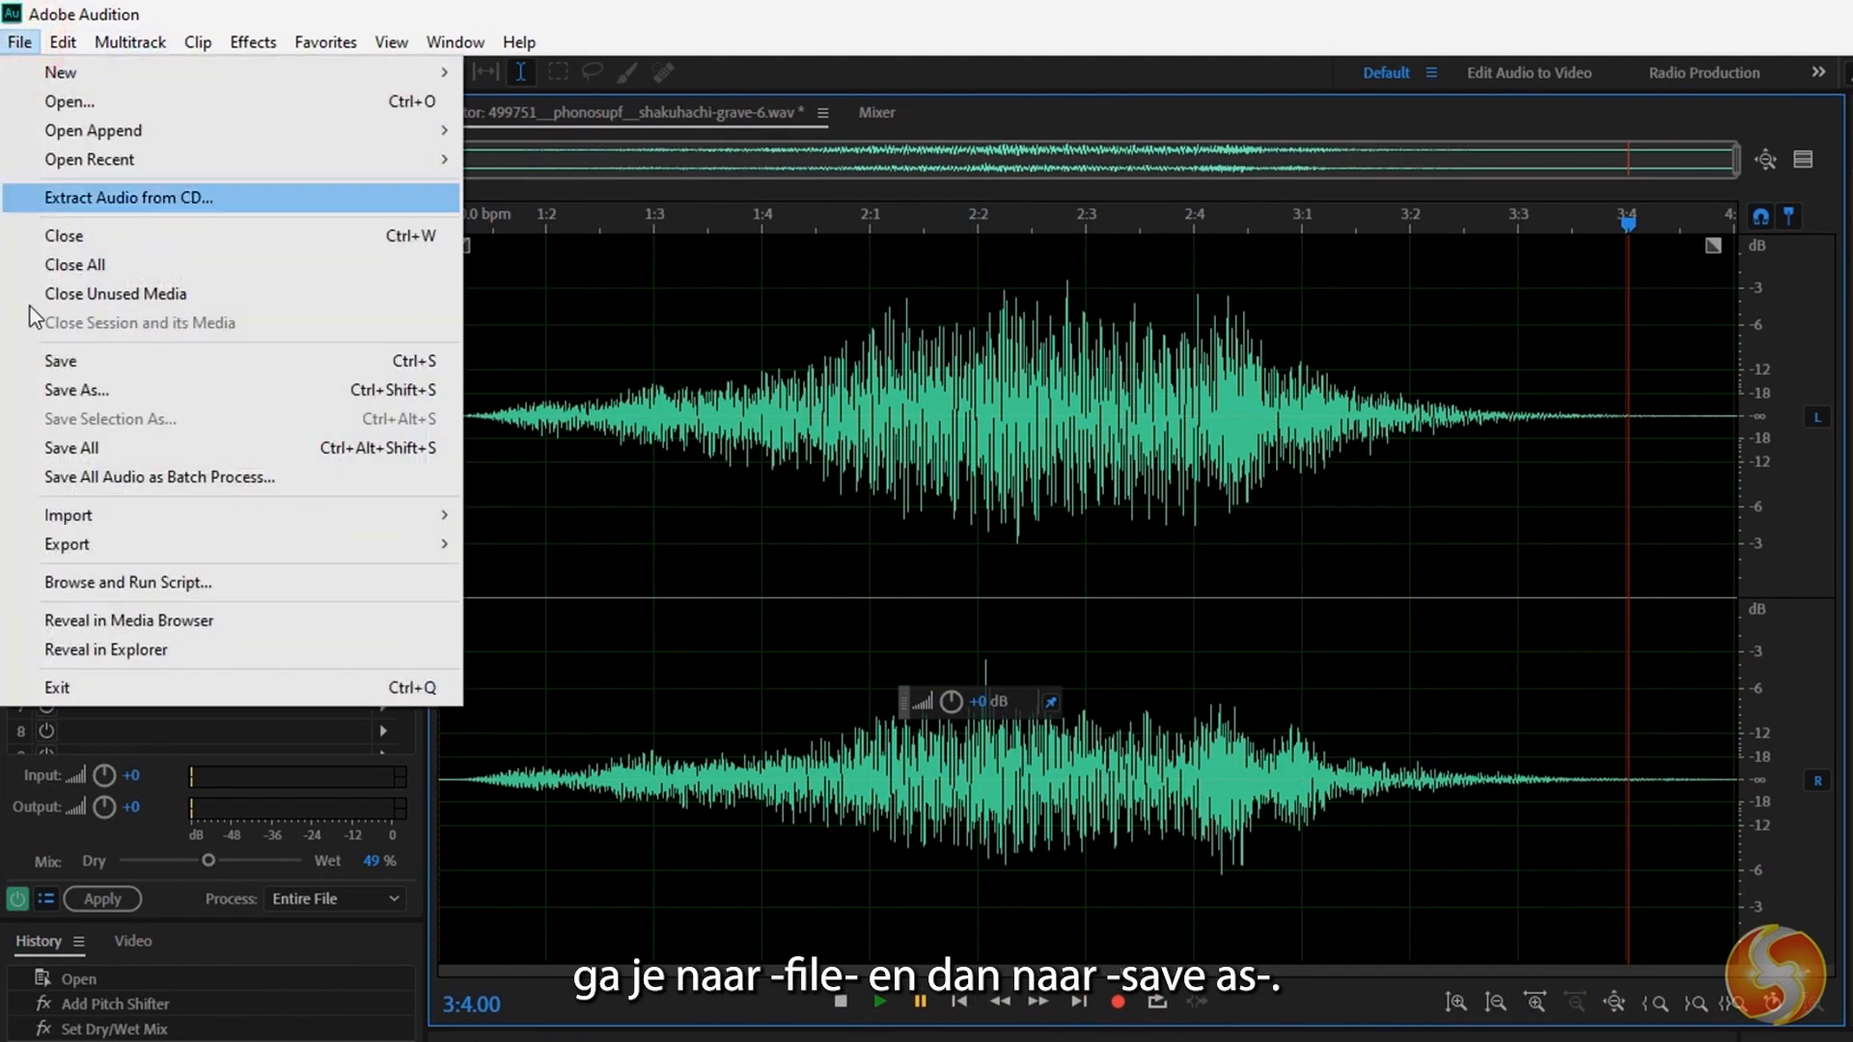
click(77, 390)
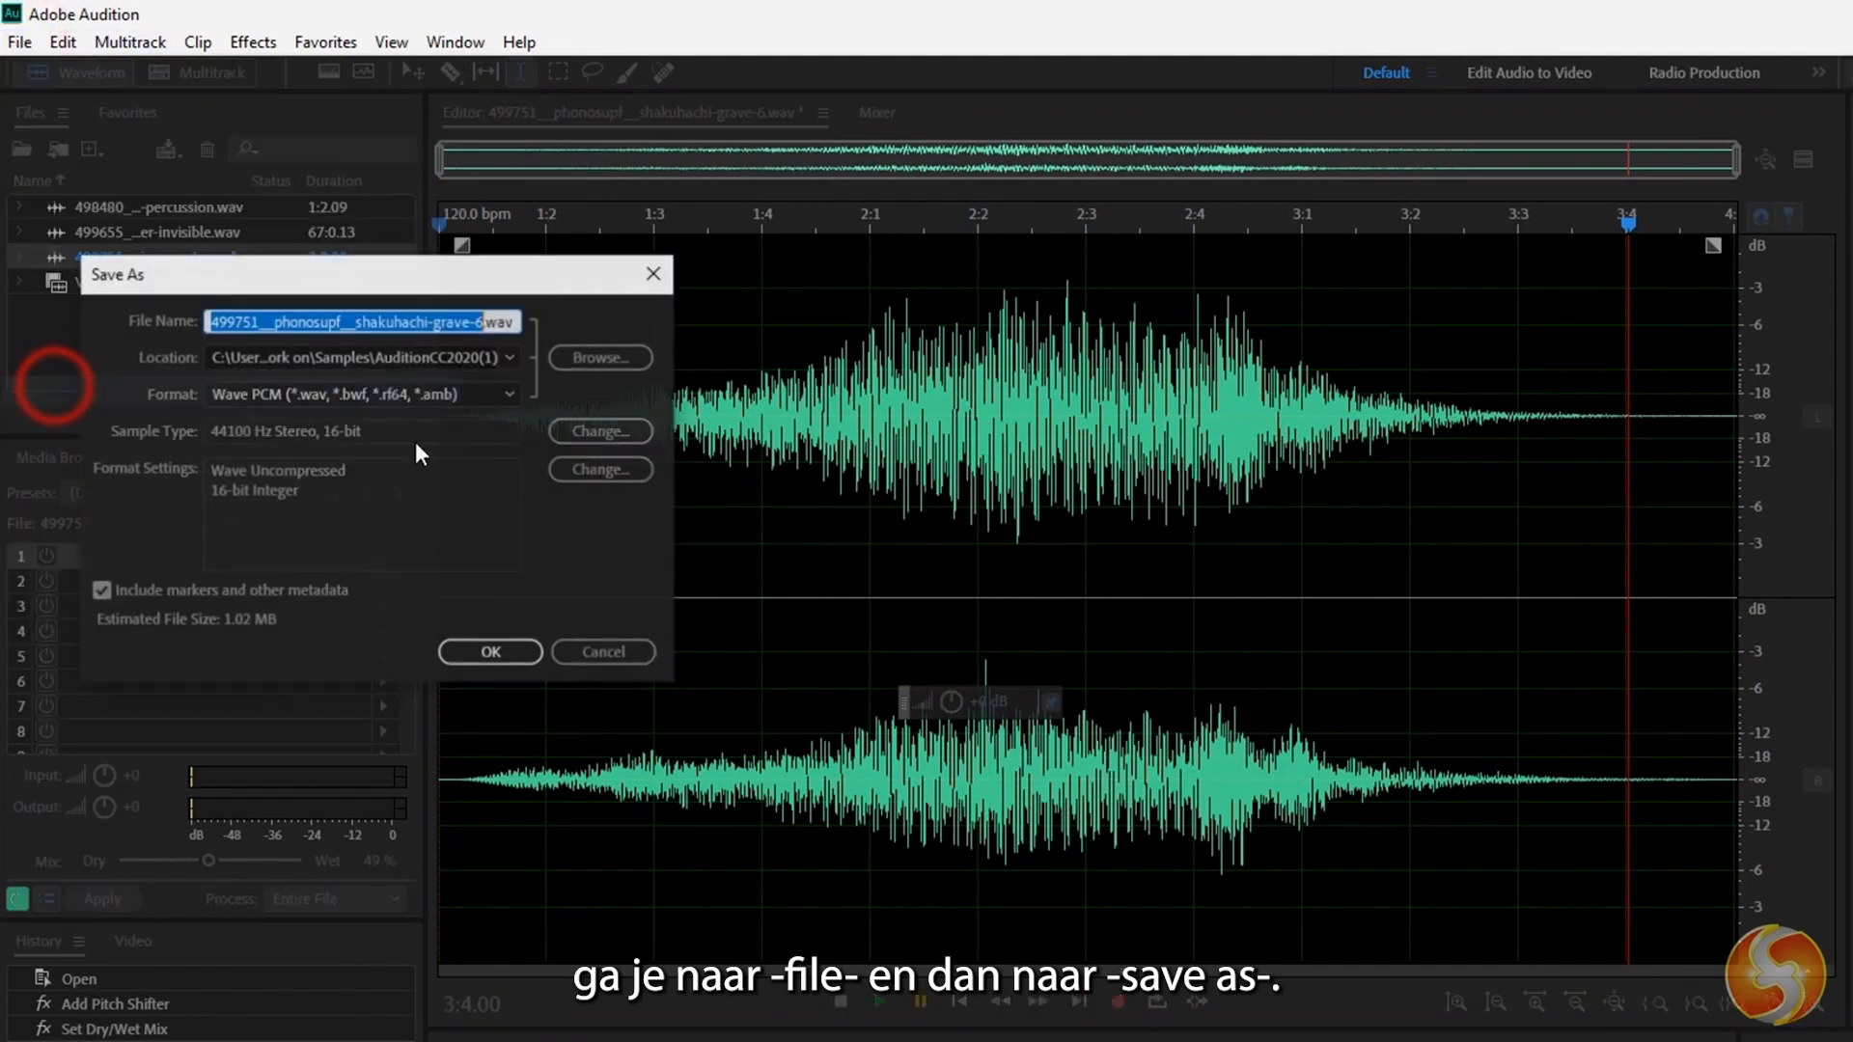
click(484, 324)
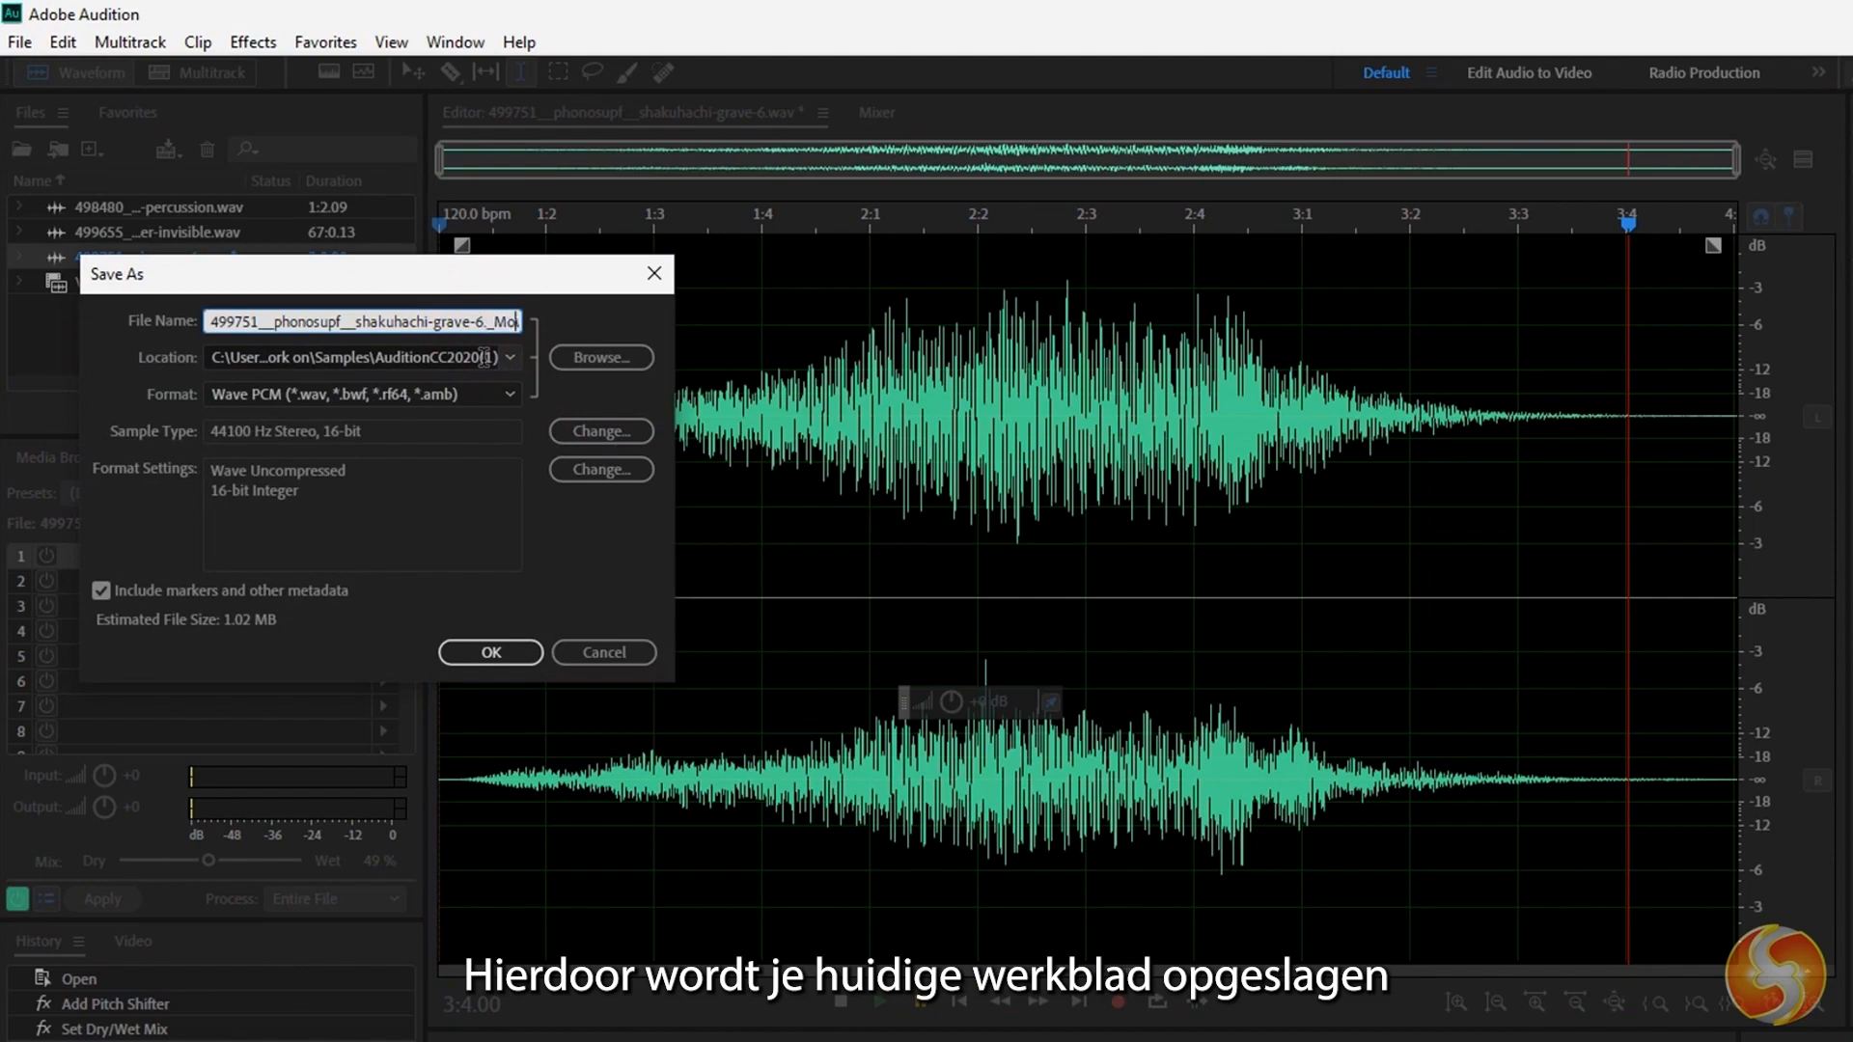
click(494, 652)
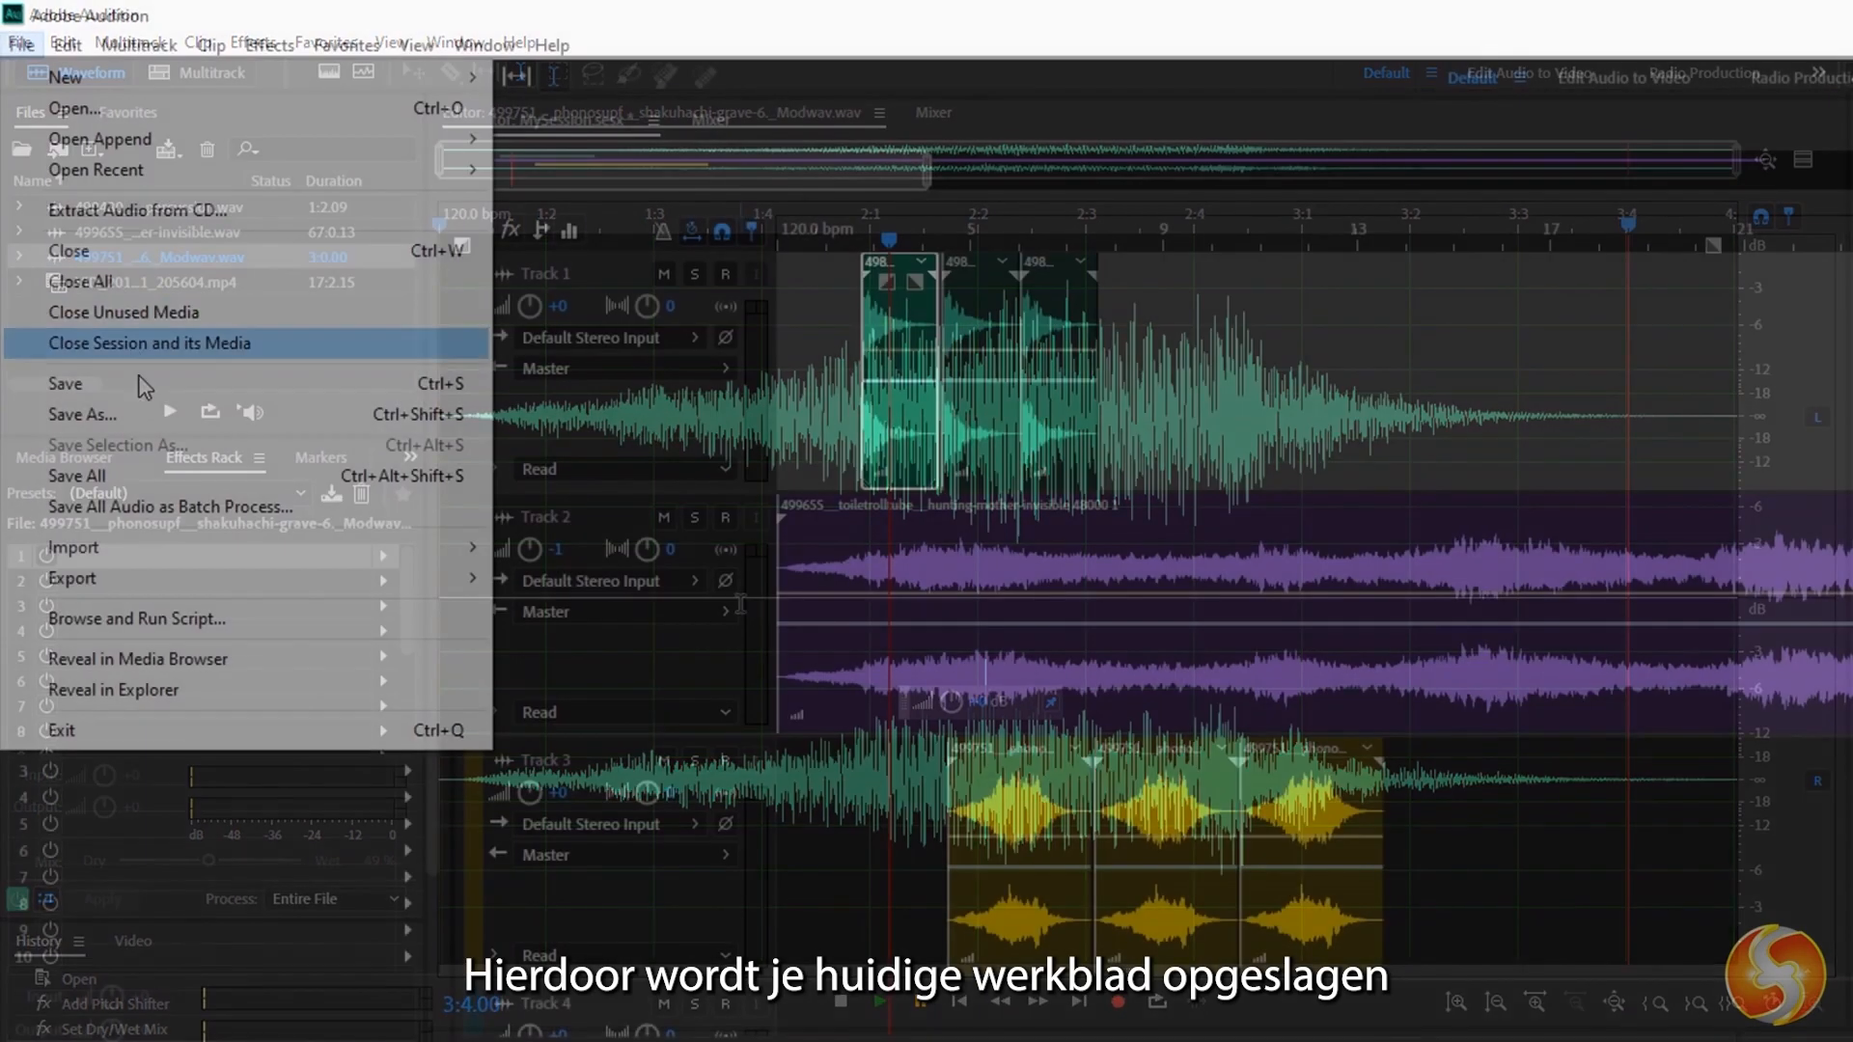
Set up Save As for the multitrack session with the name MySession.sesx and the Audition Session (*.sesx) format.
click(142, 415)
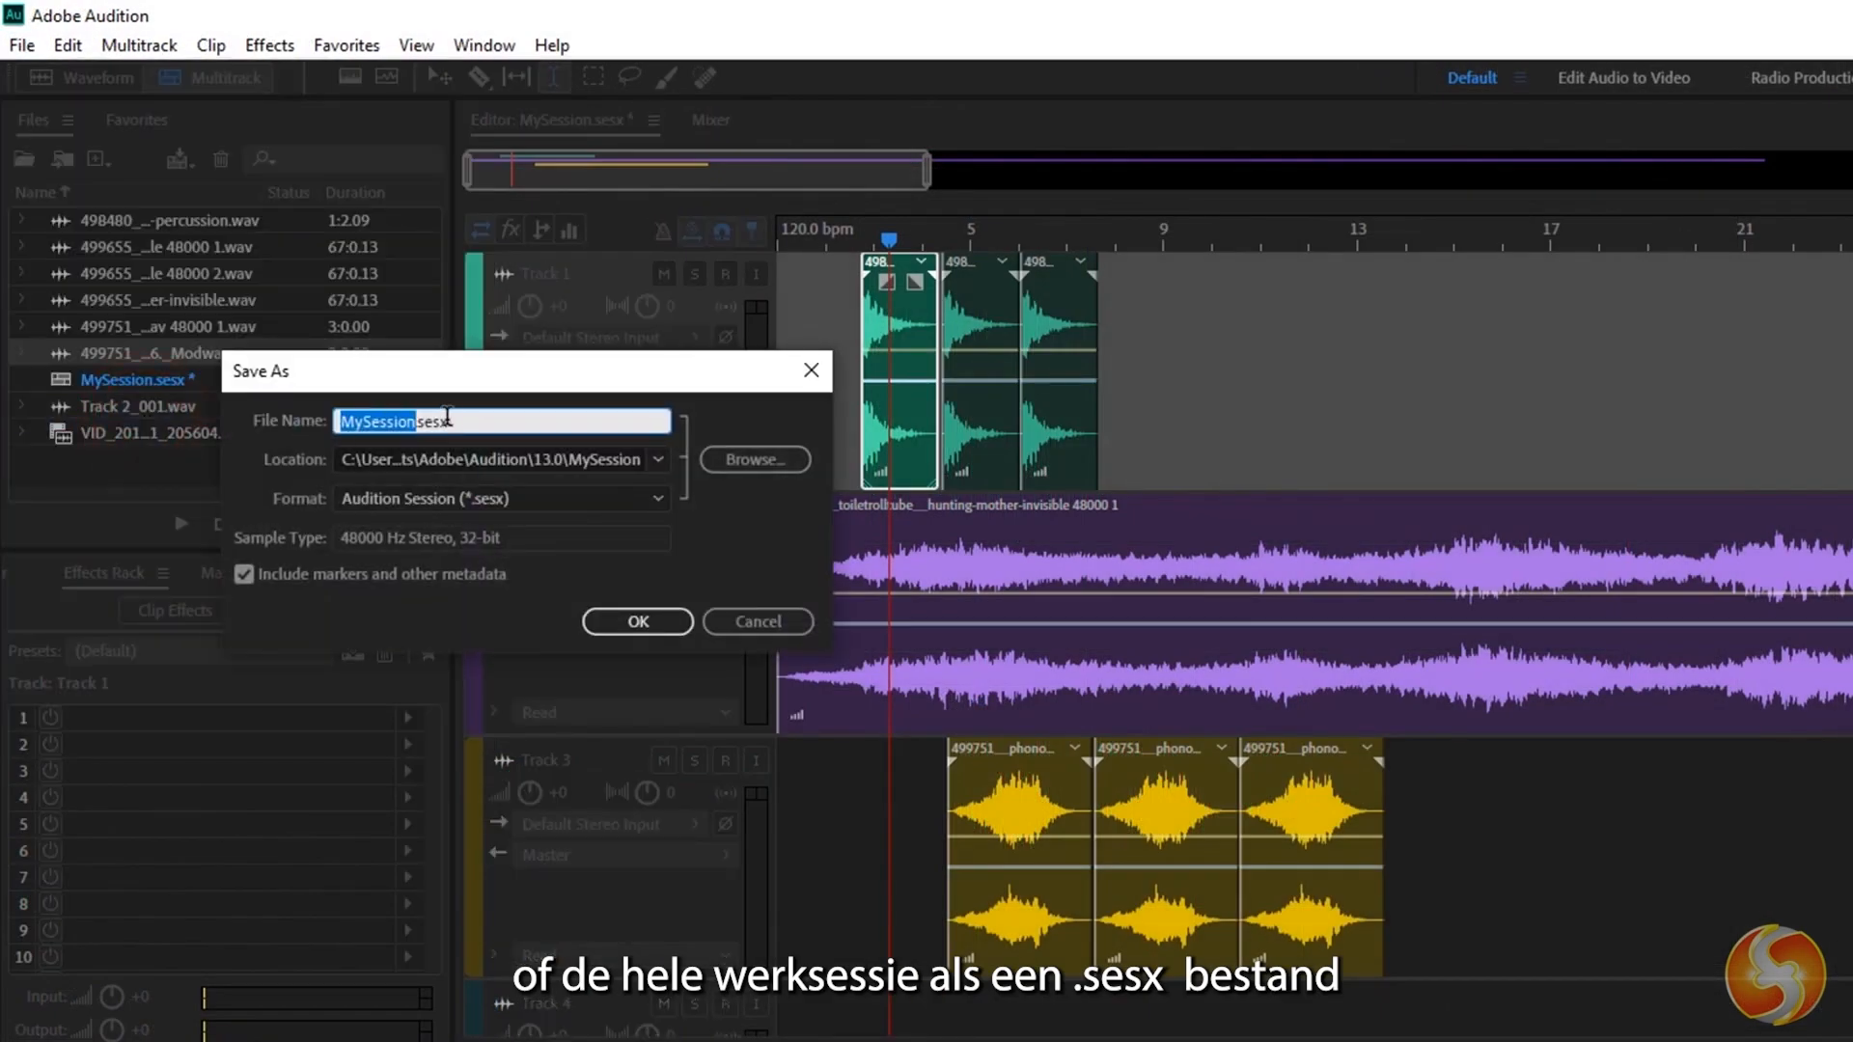
click(447, 417)
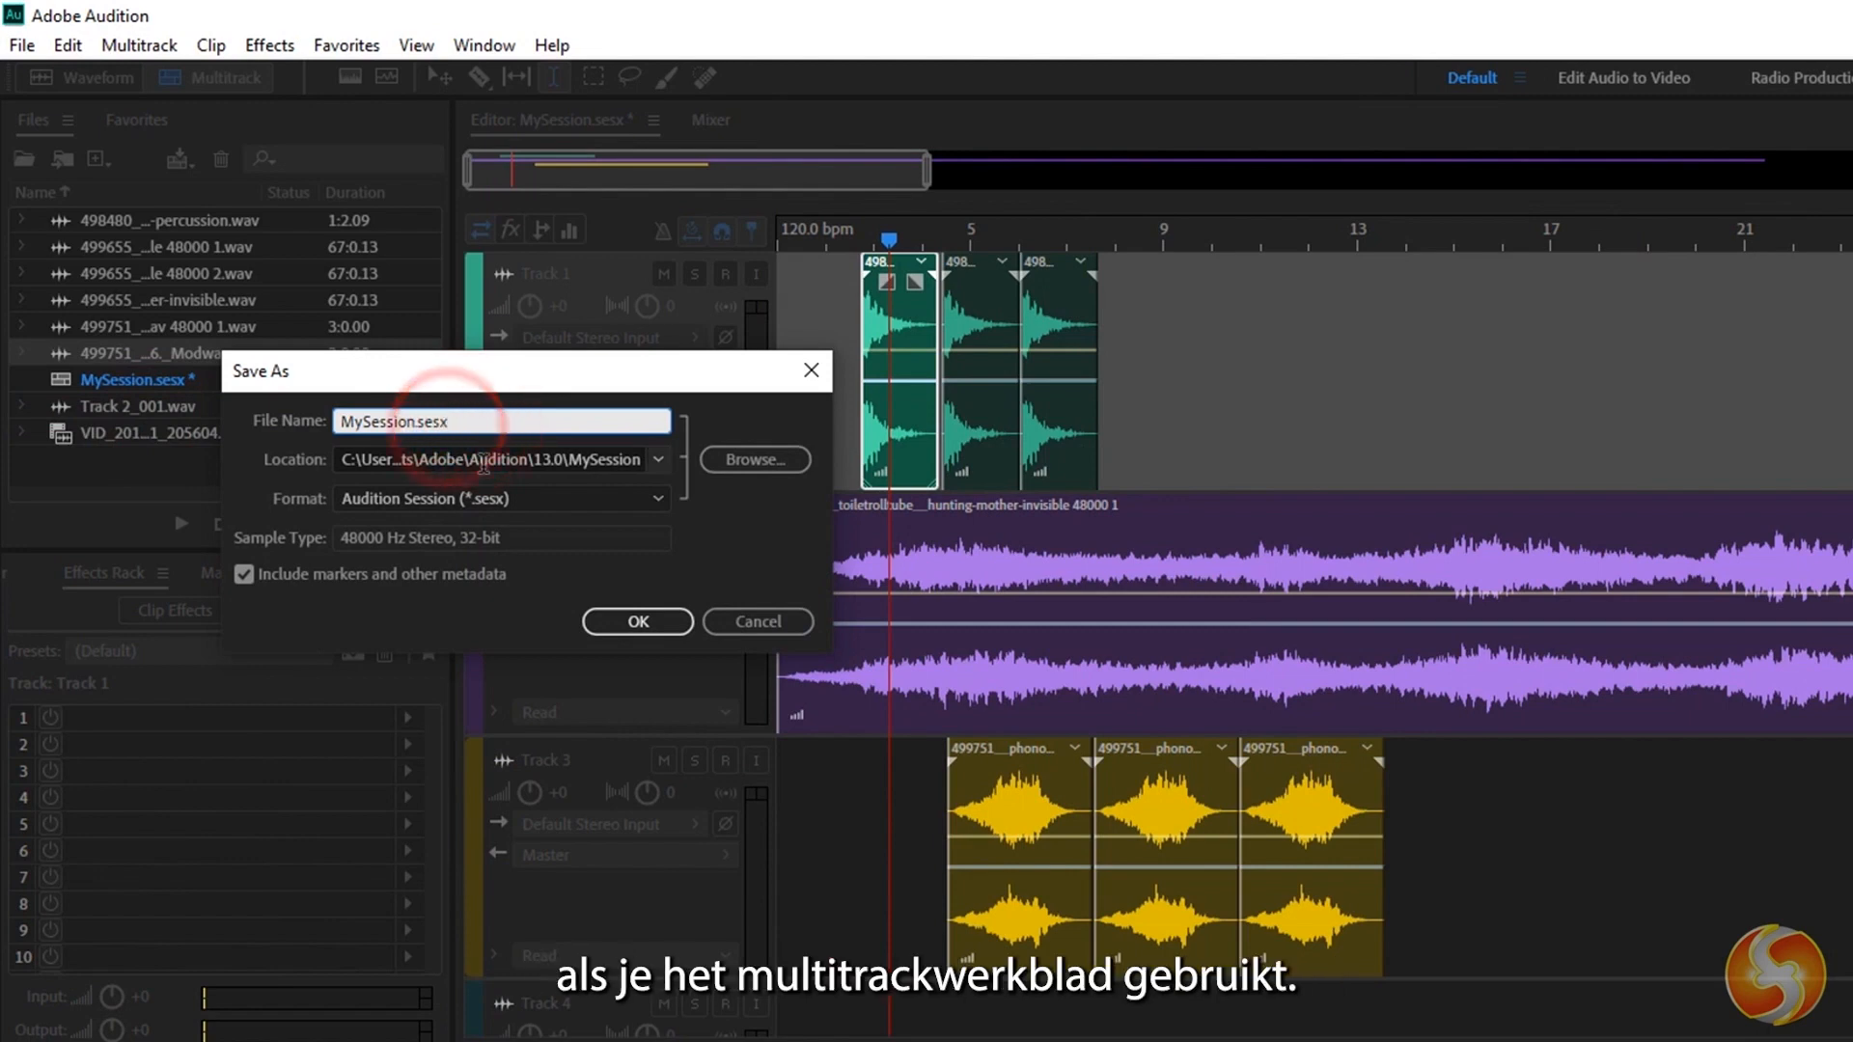
click(596, 498)
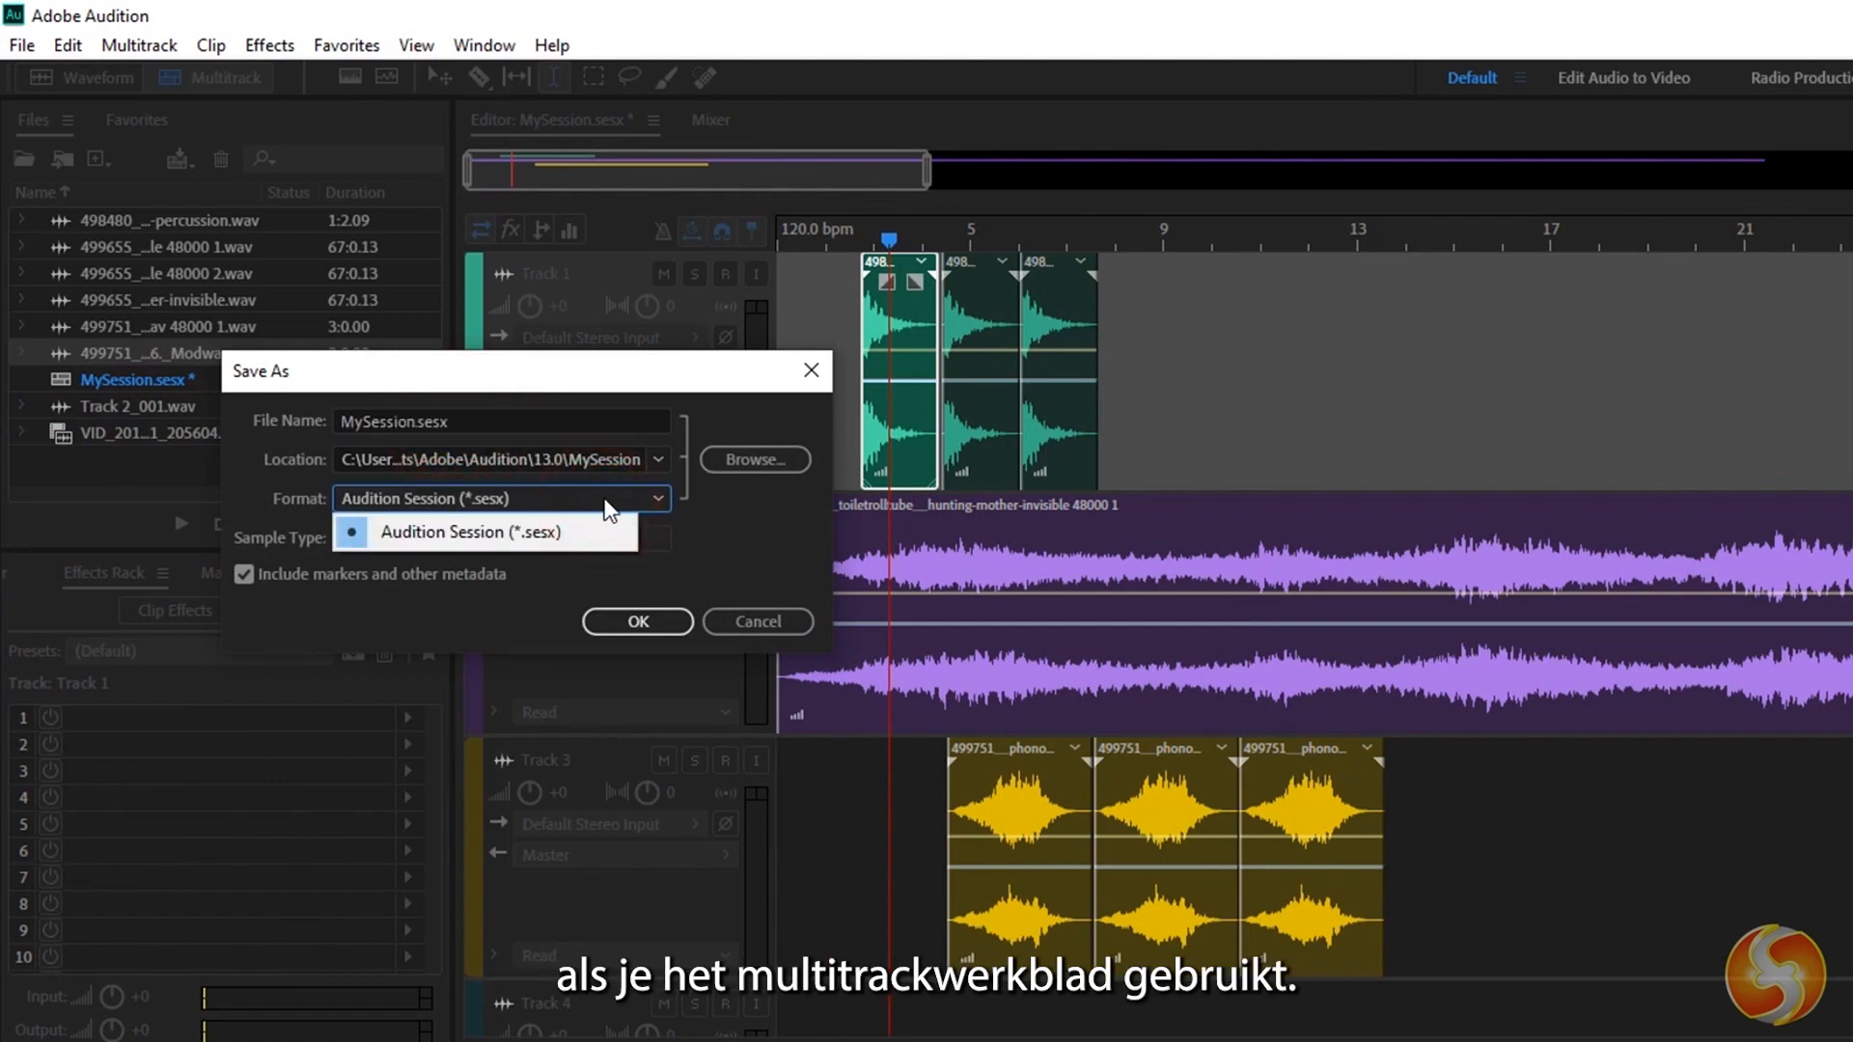
click(604, 494)
click(518, 531)
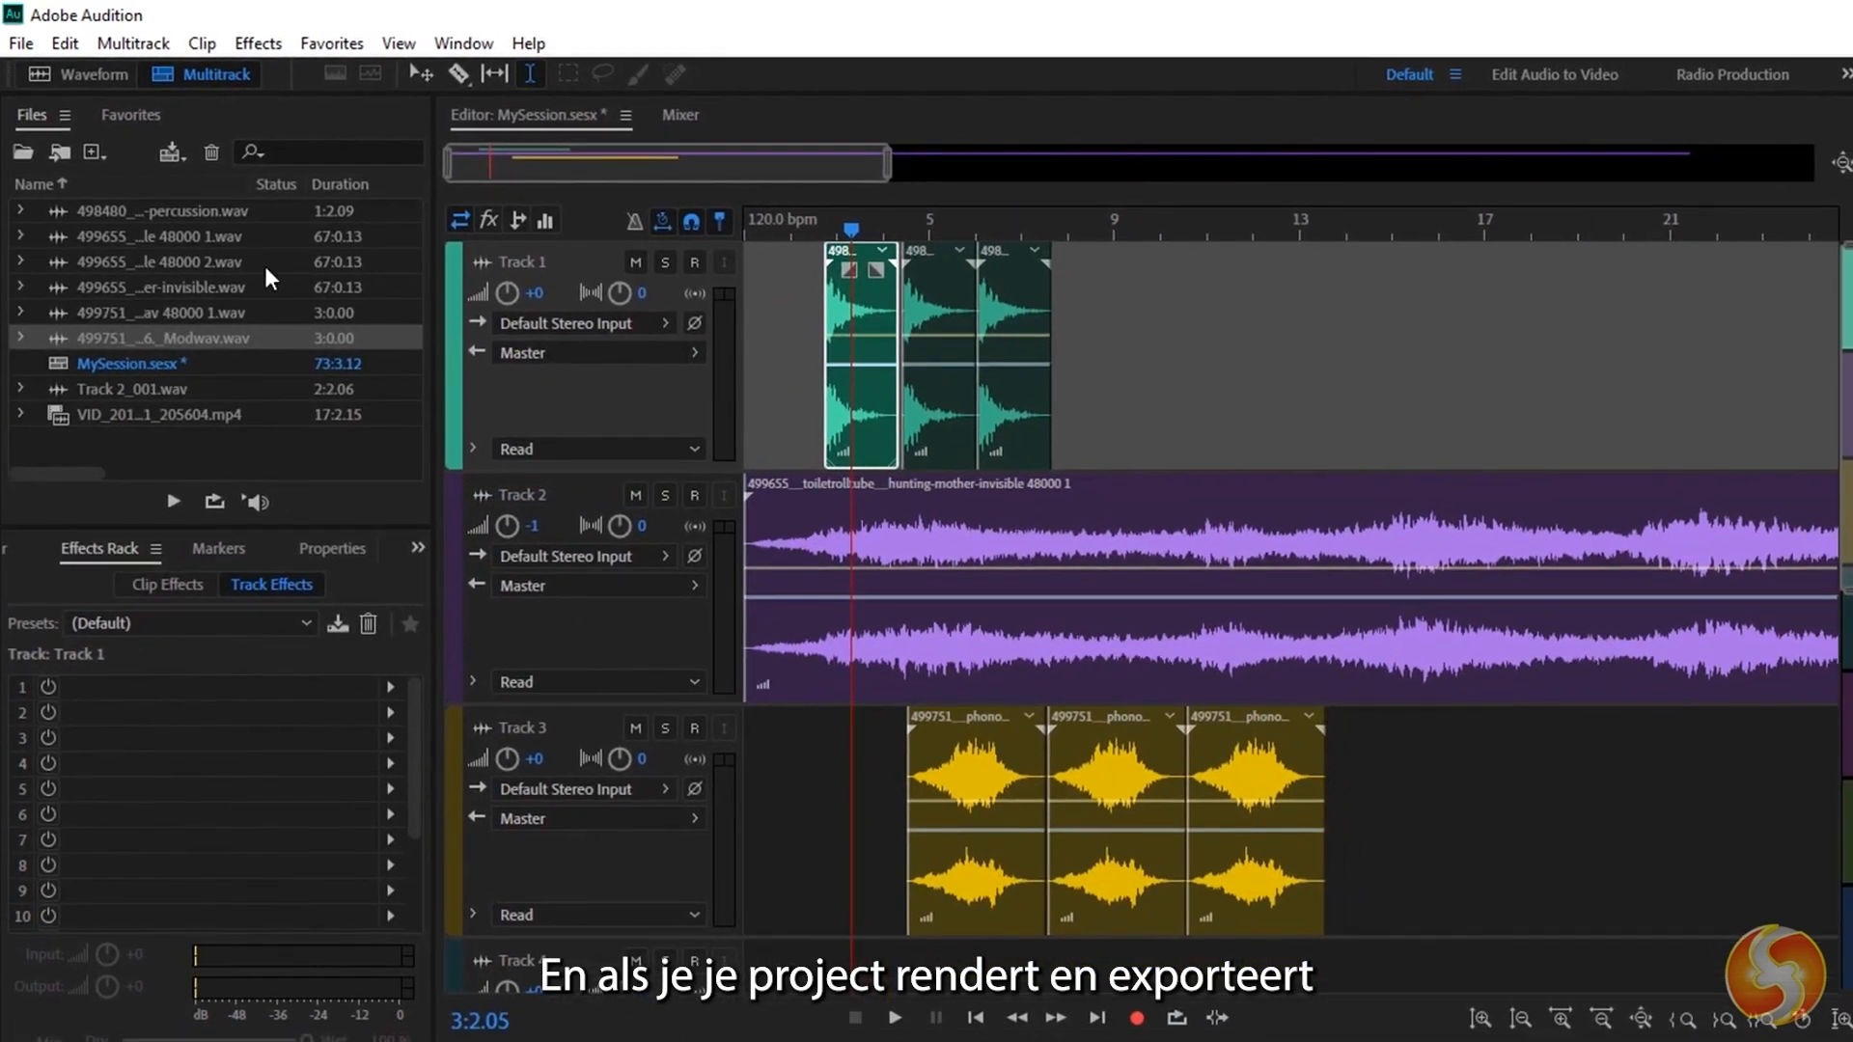
Start a multitrack mixdown export of the entire session.
click(22, 42)
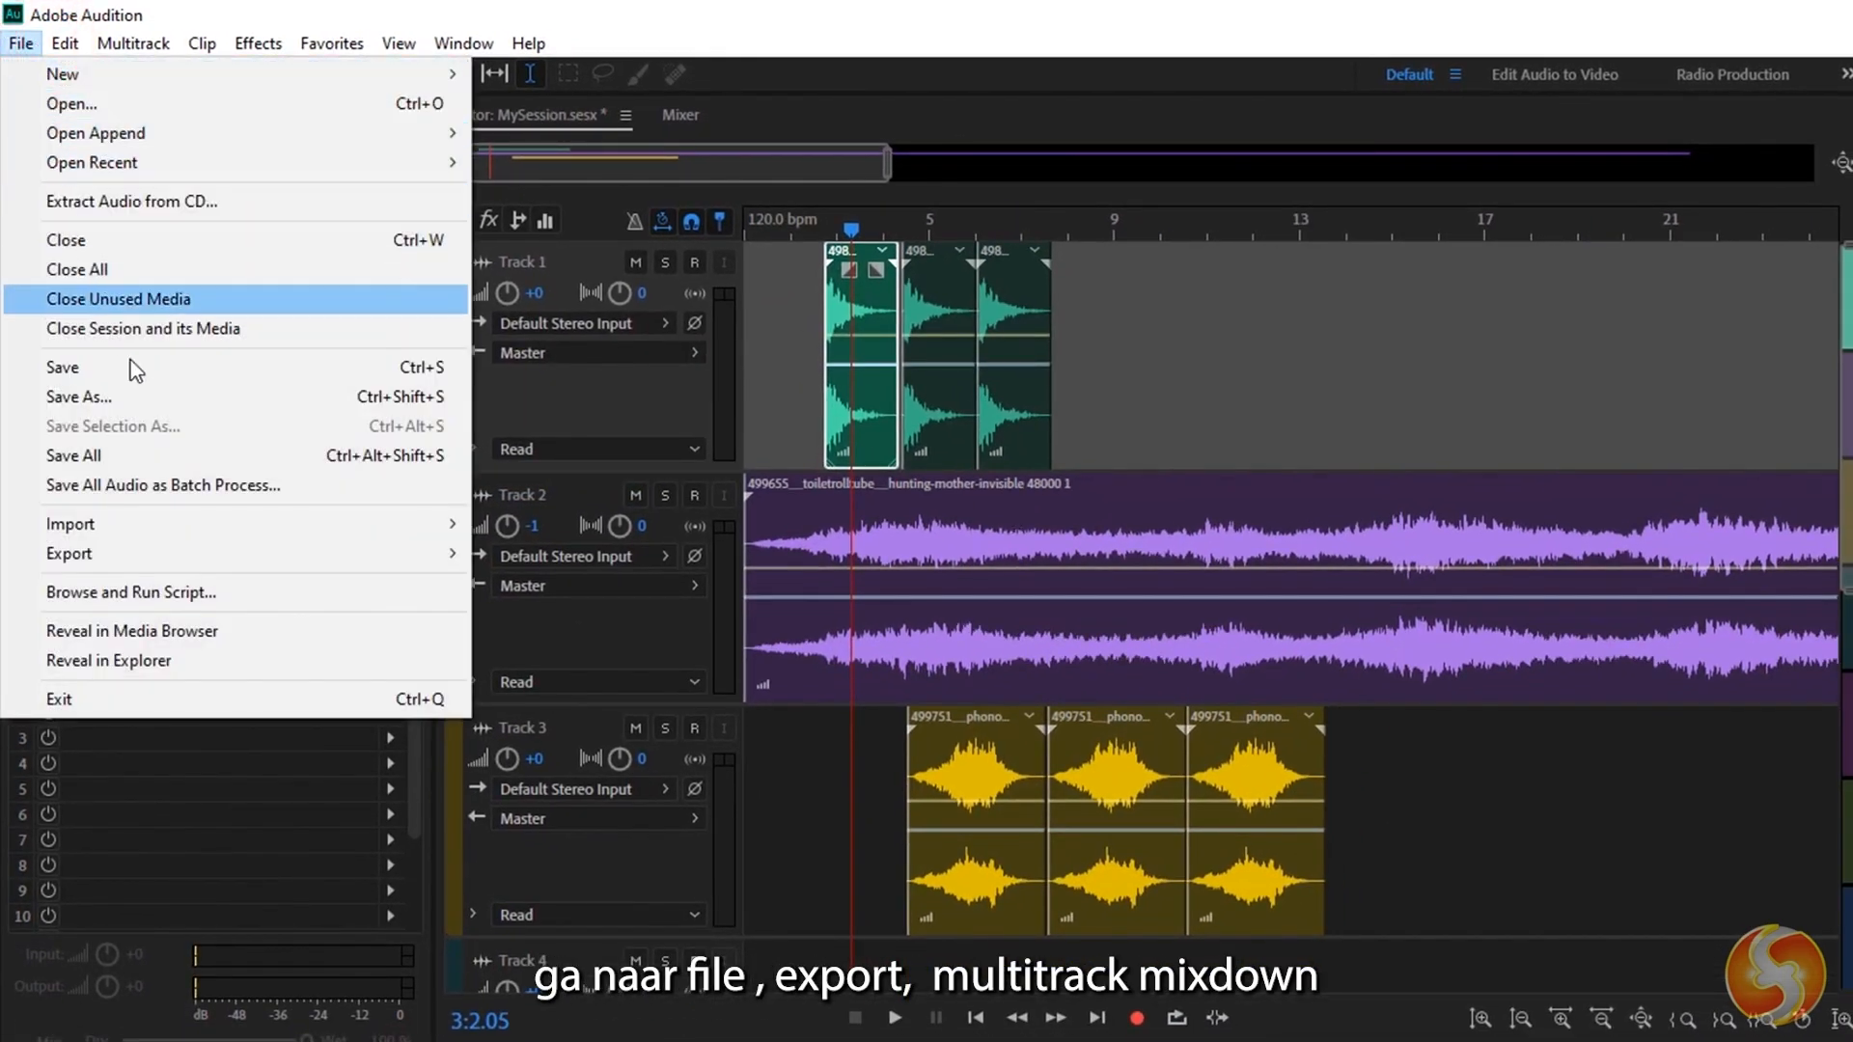
mouse_move(187, 567)
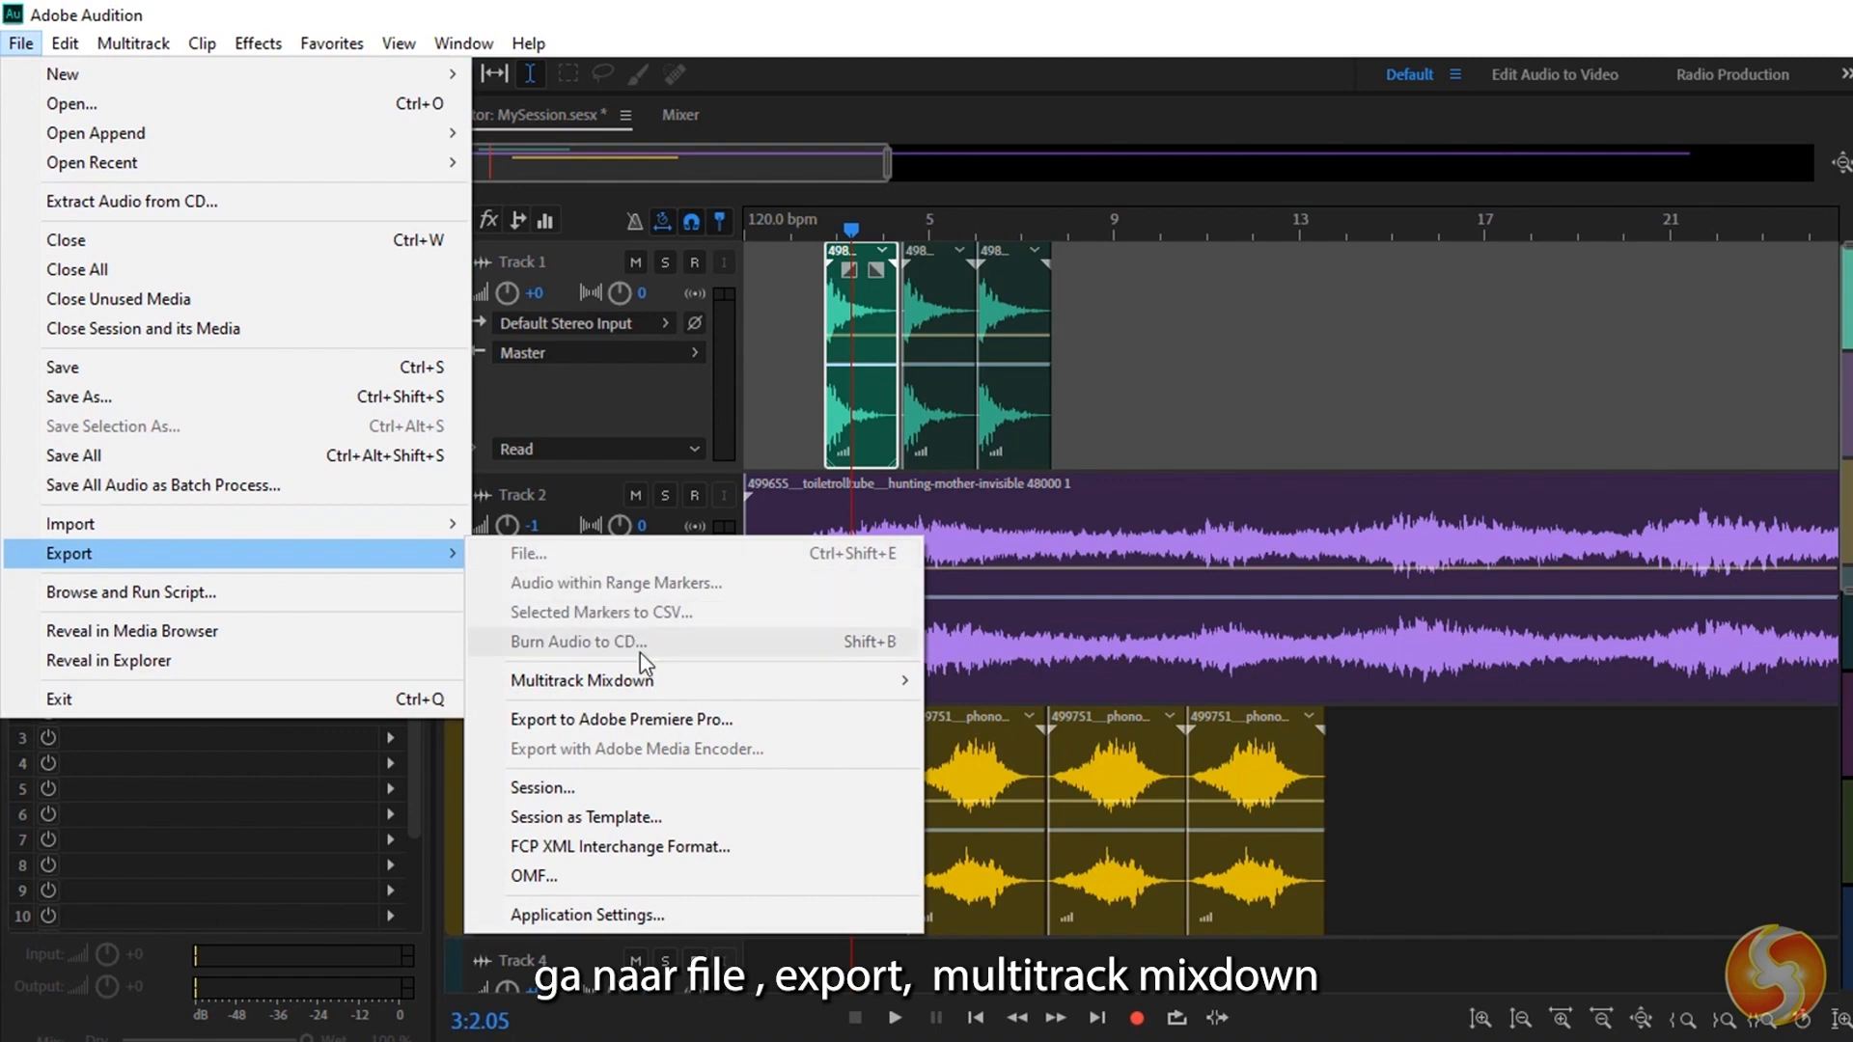
mouse_move(840, 692)
click(1084, 714)
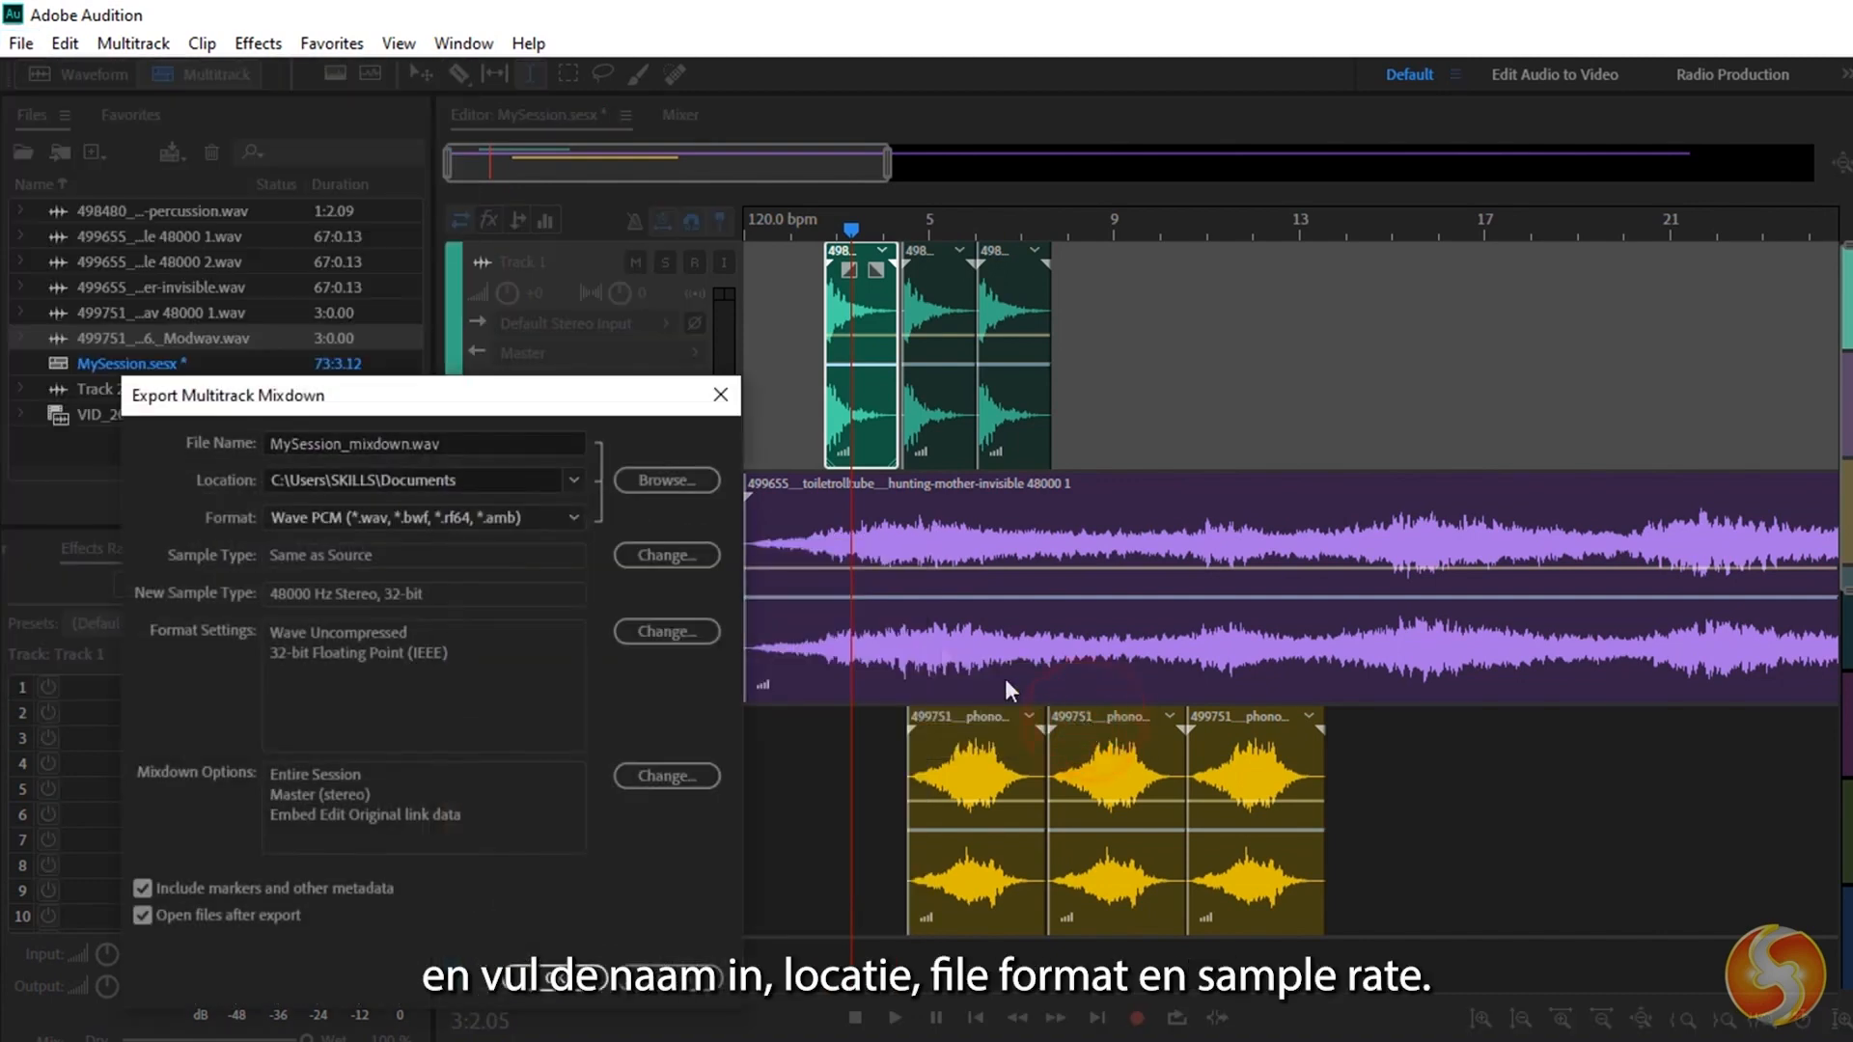
Review the mixdown's file name, location and available formats, keeping Wave PCM as the format.
click(449, 445)
click(483, 480)
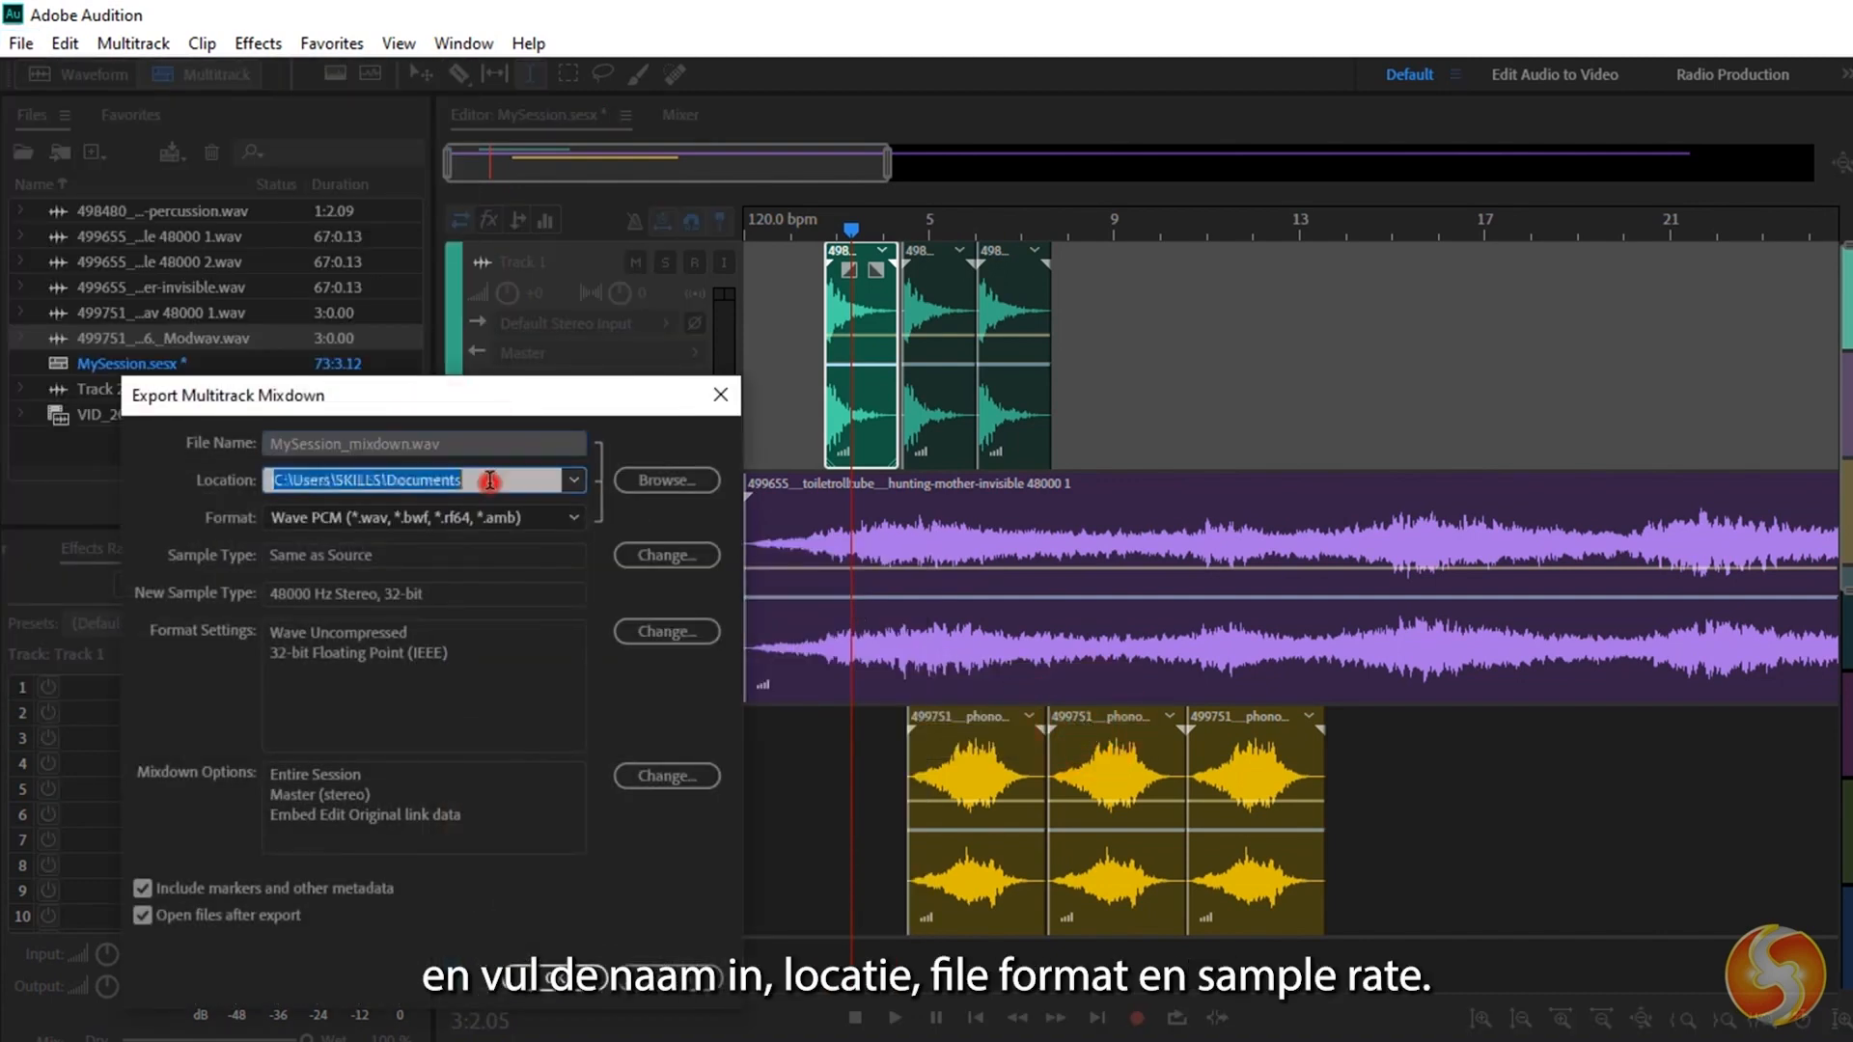
click(525, 519)
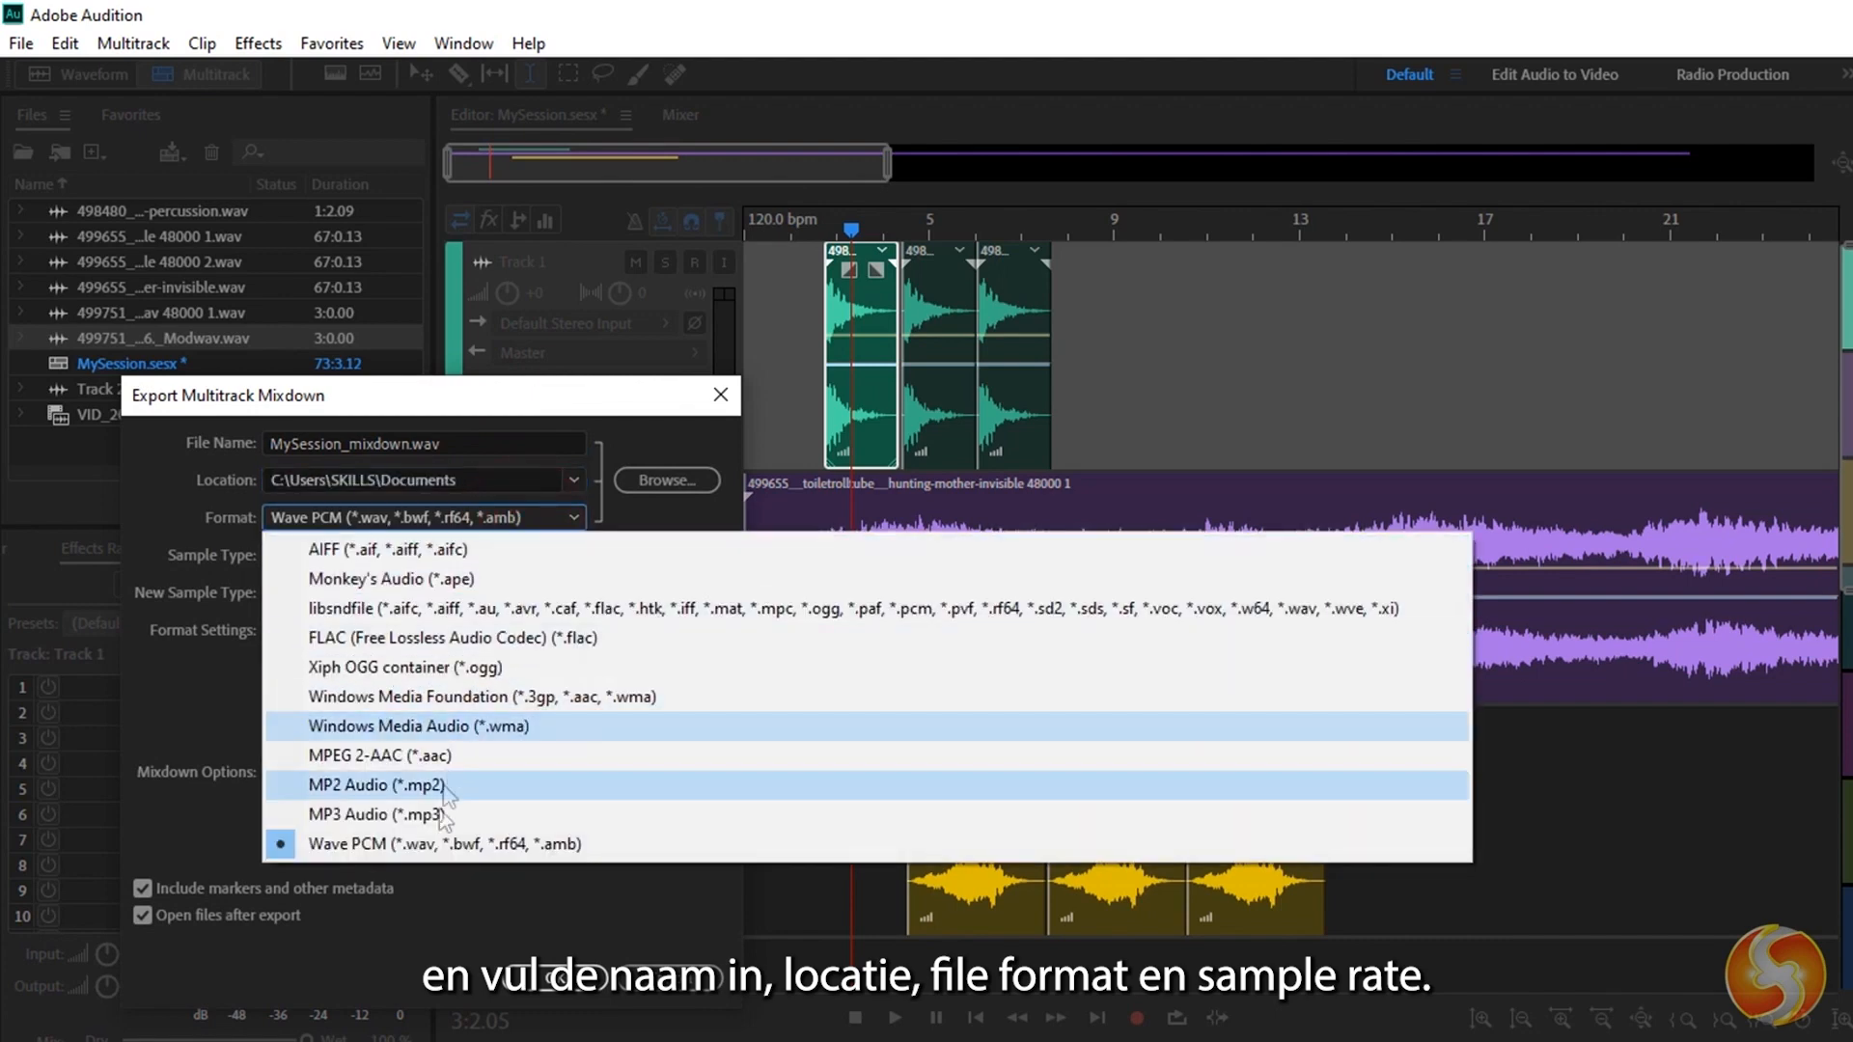
click(509, 518)
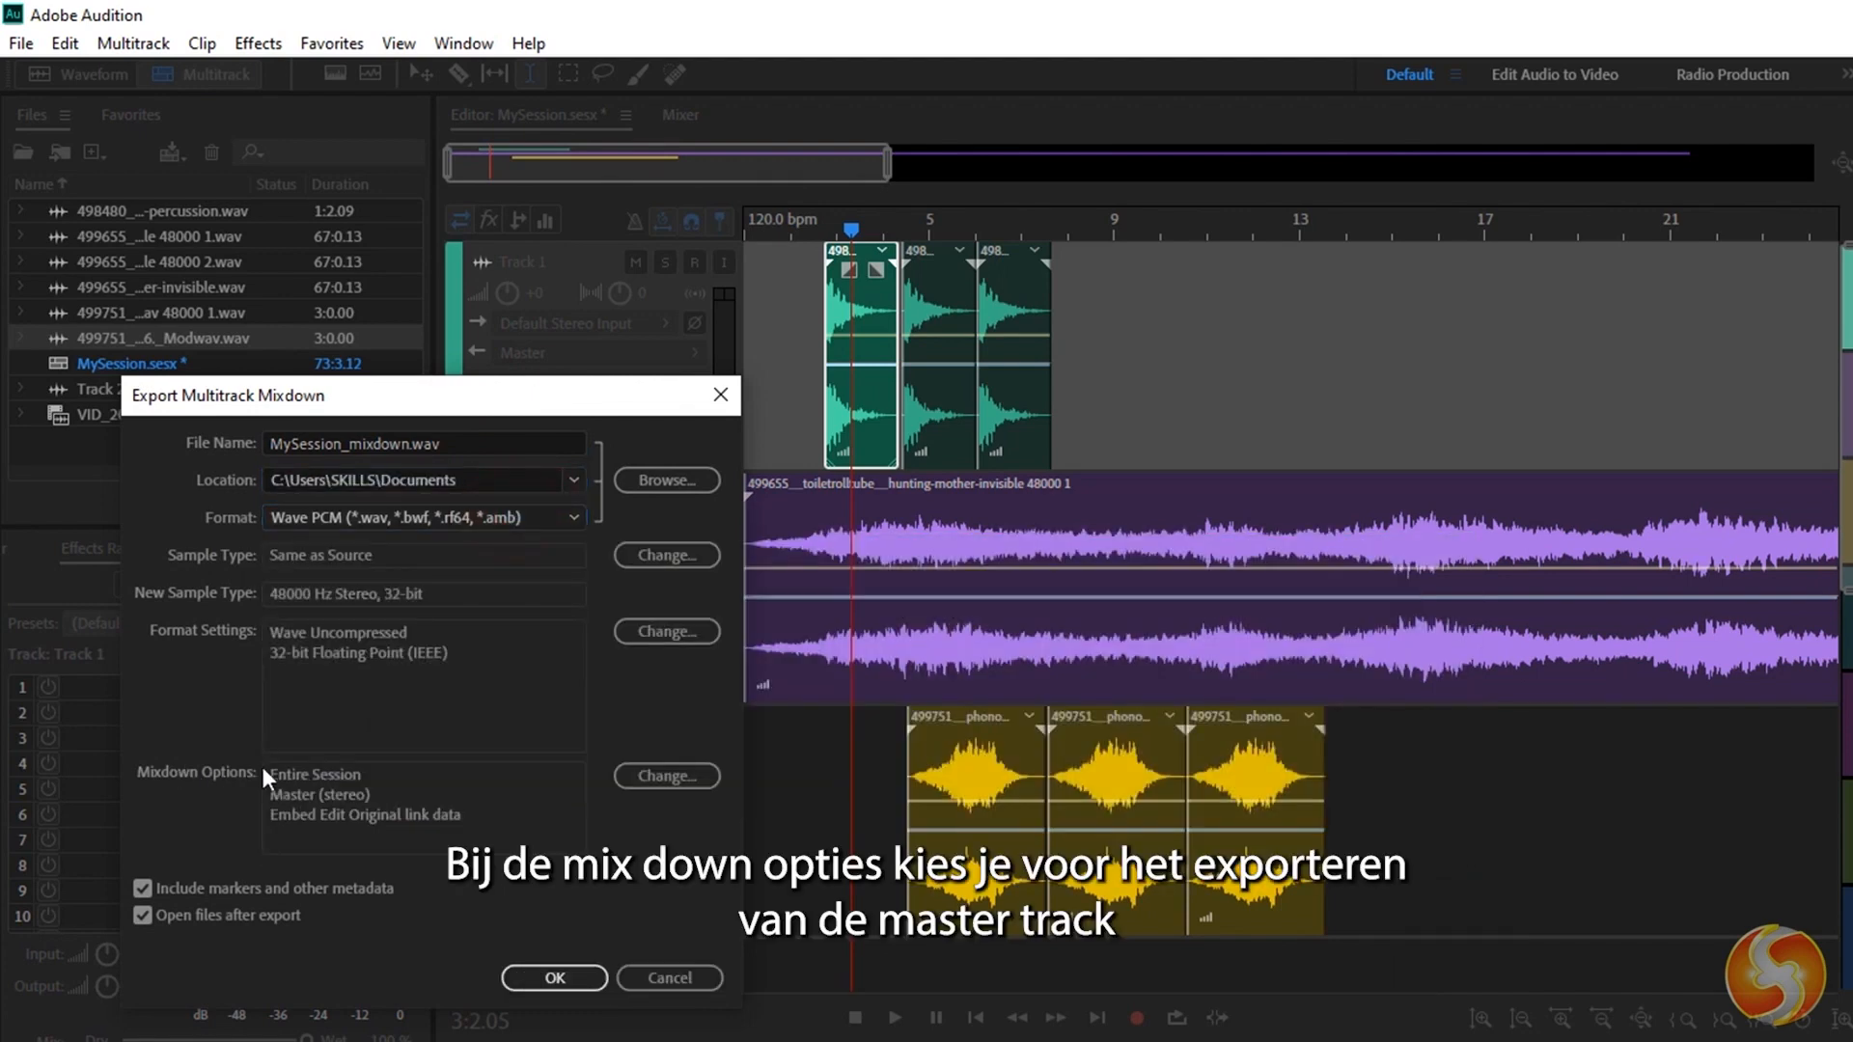
Open the mixdown options and look through the master and individual track sources.
click(693, 774)
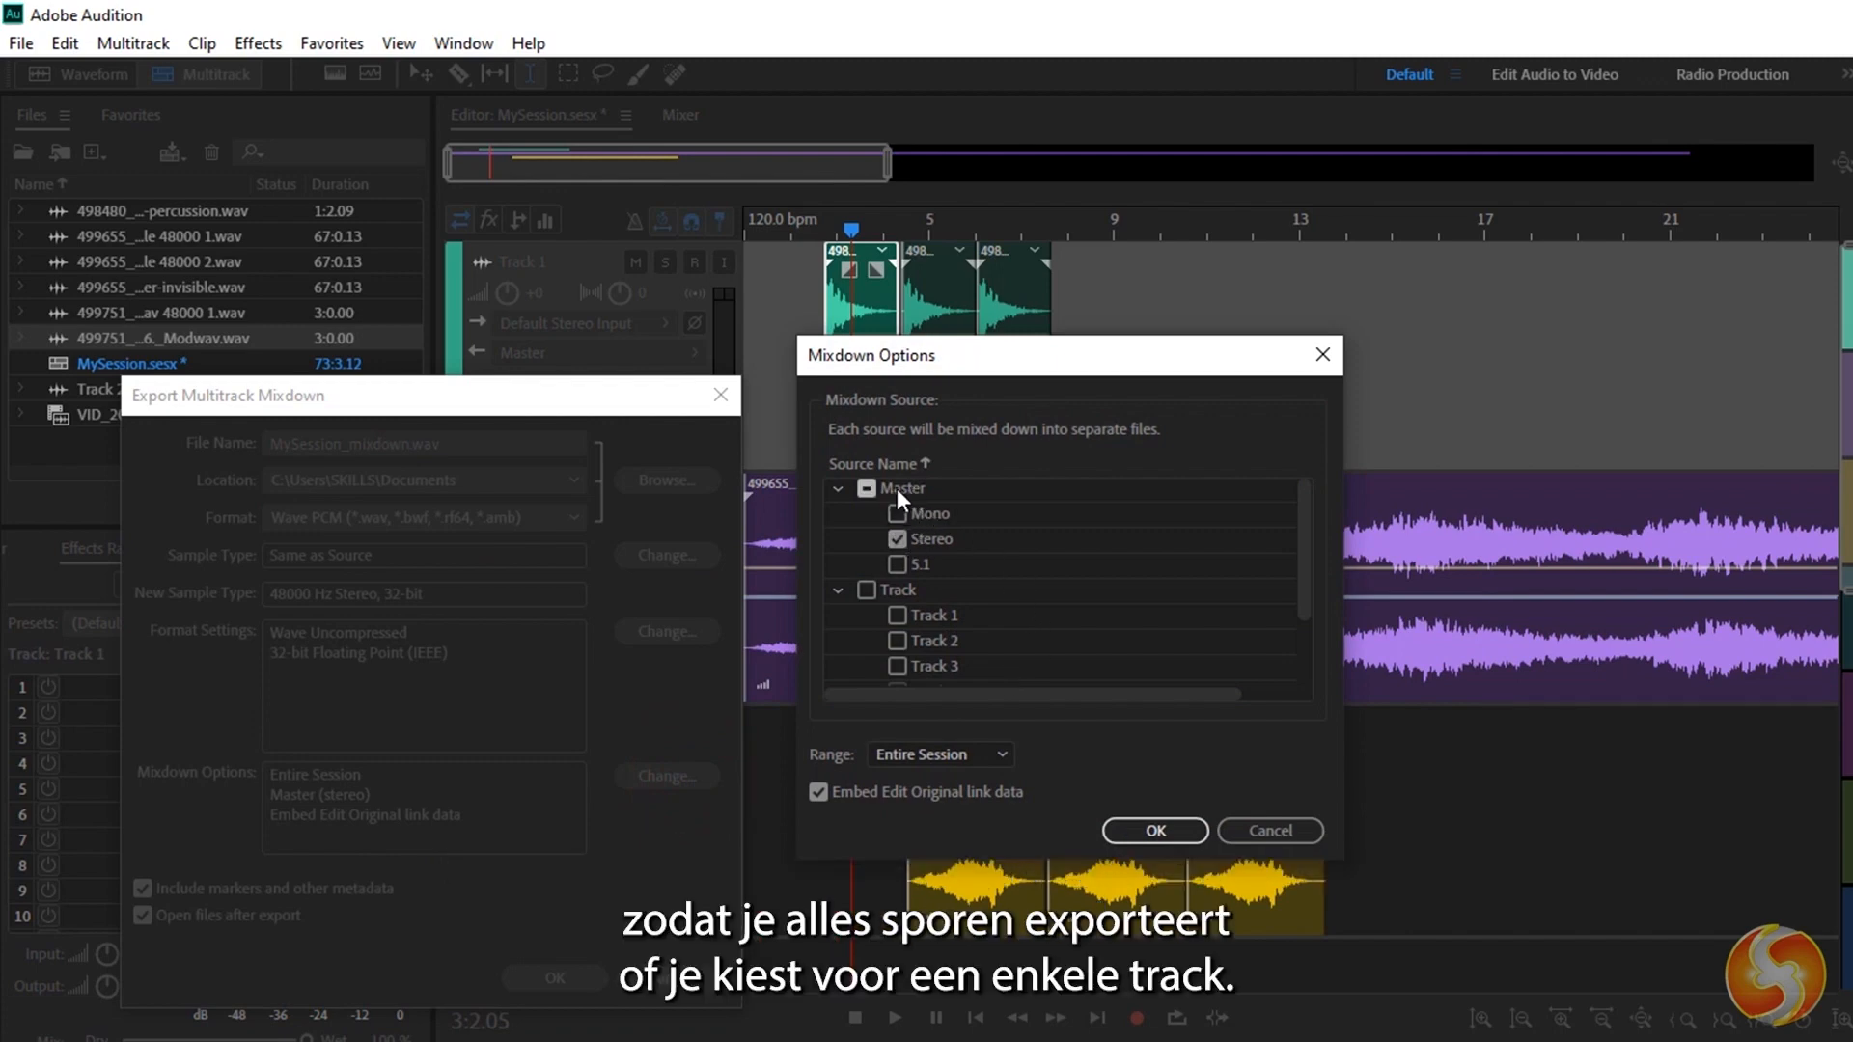
drag(1298, 521, 1306, 568)
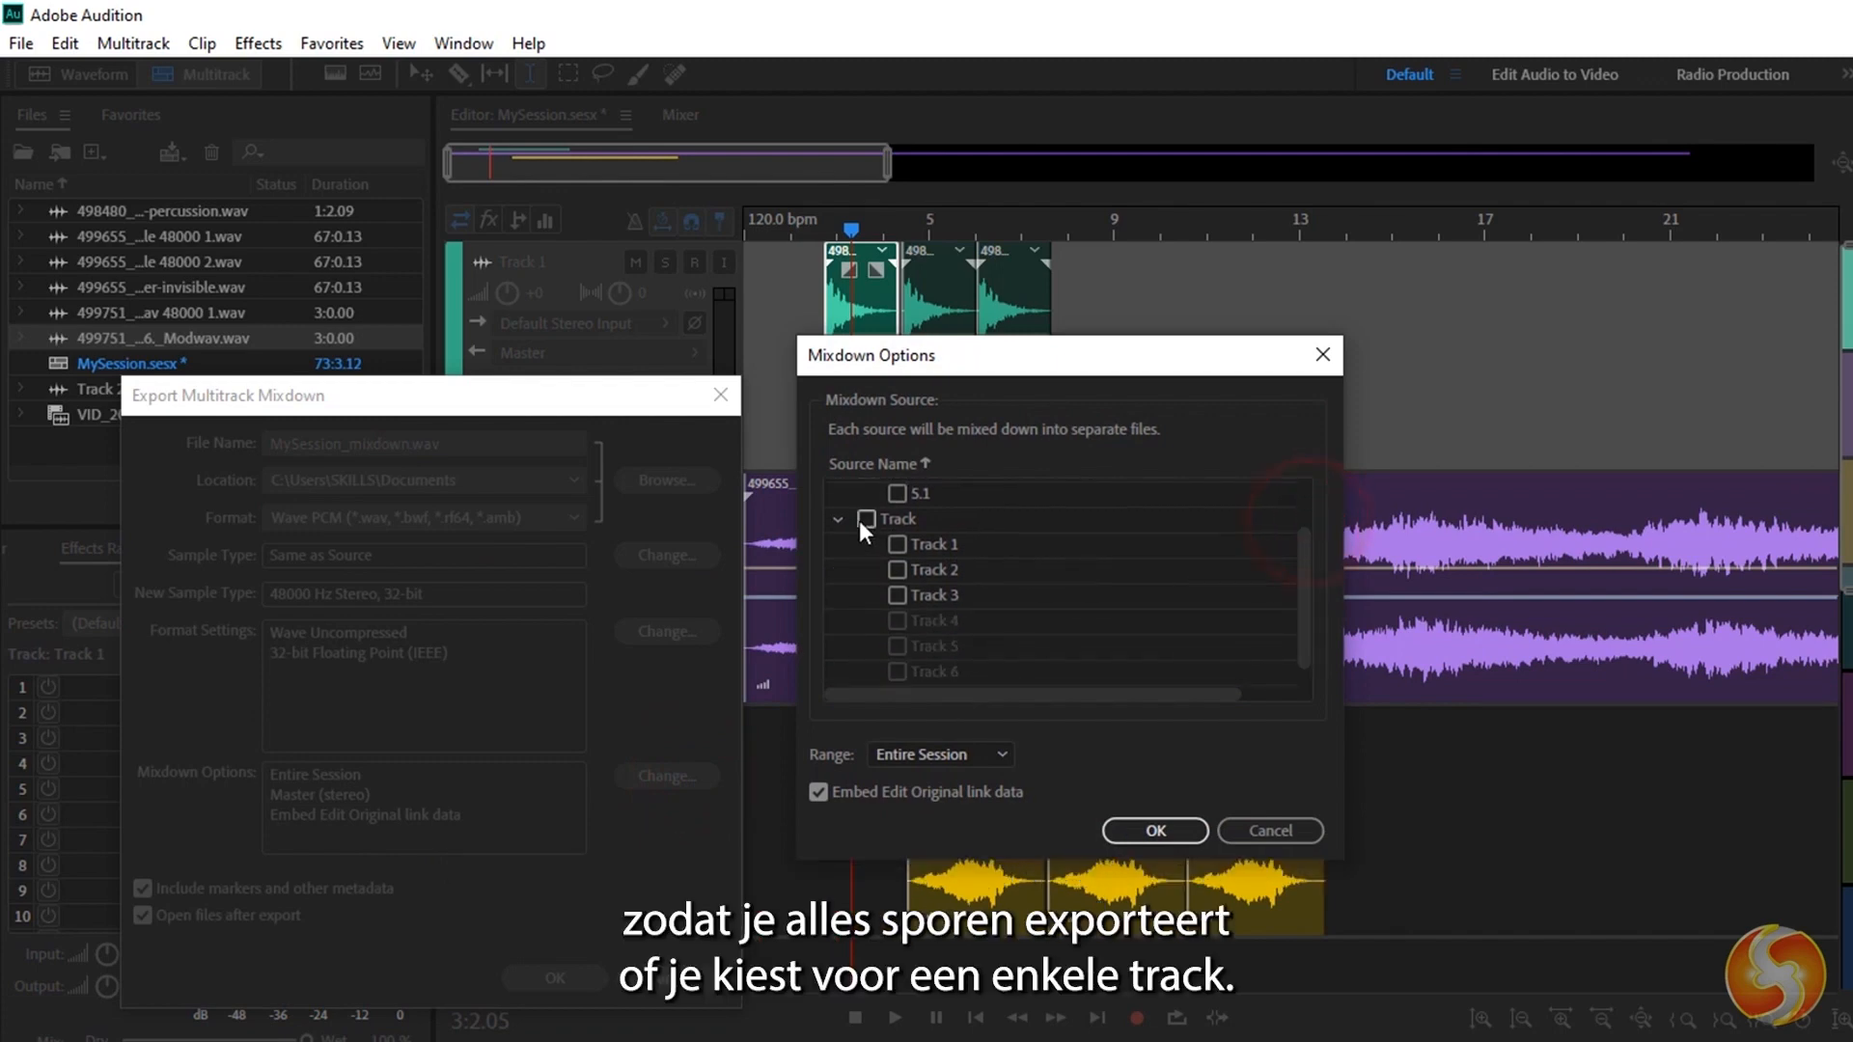